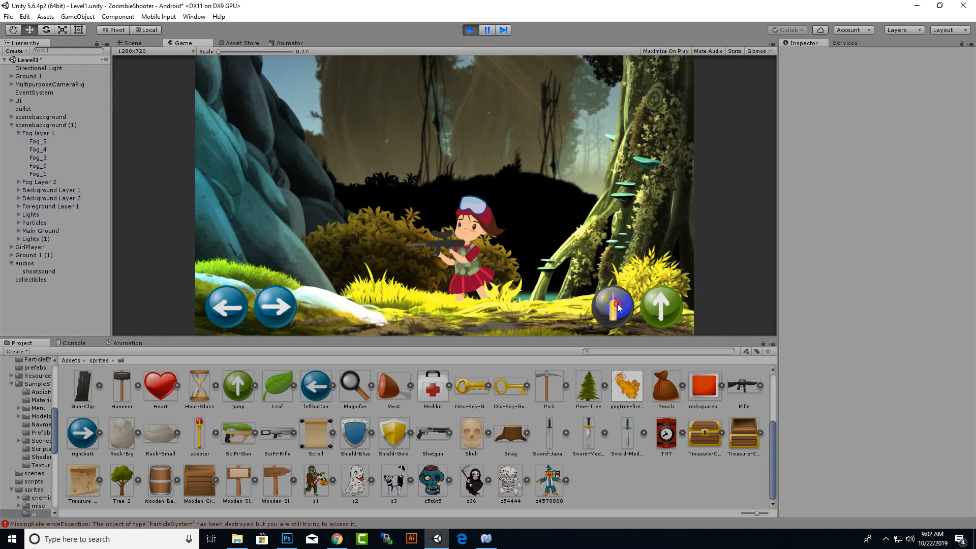
Playtest the level by moving the girl both ways, jumping and firing bullets, and stop the game.
click(617, 305)
click(618, 305)
click(264, 330)
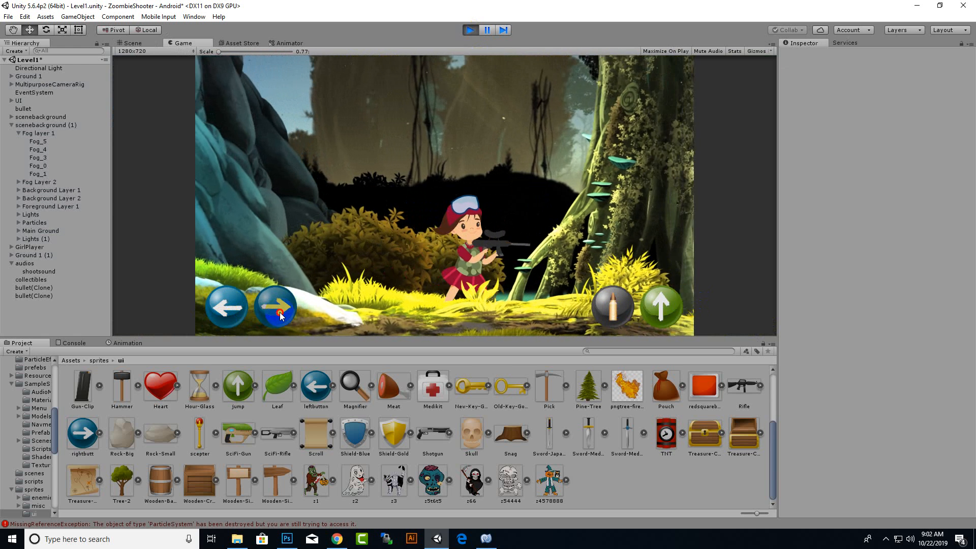
click(624, 304)
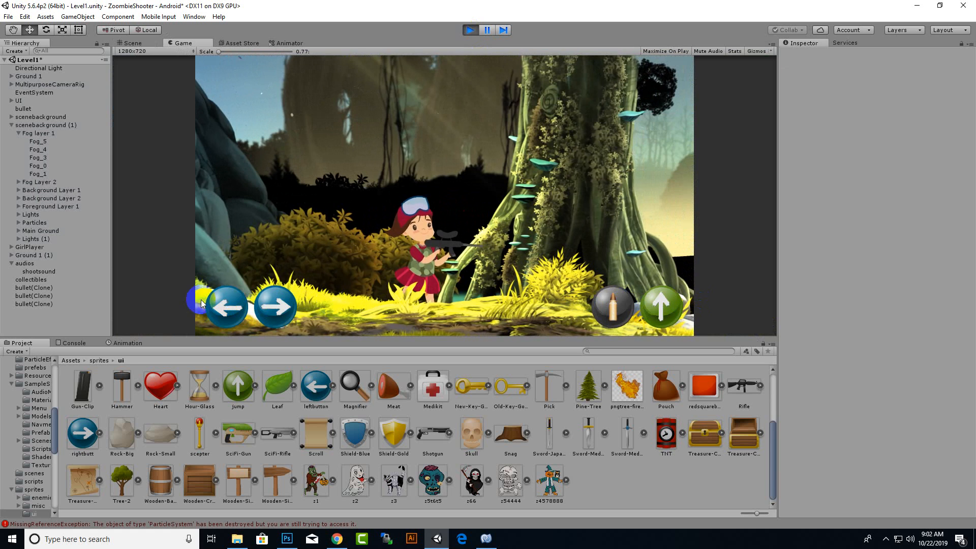
click(223, 306)
click(606, 310)
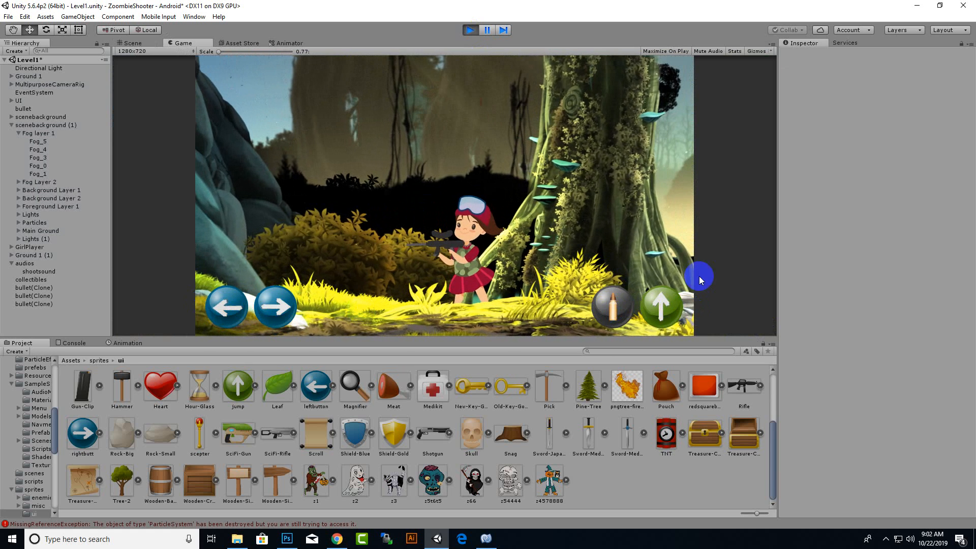
click(664, 300)
click(601, 312)
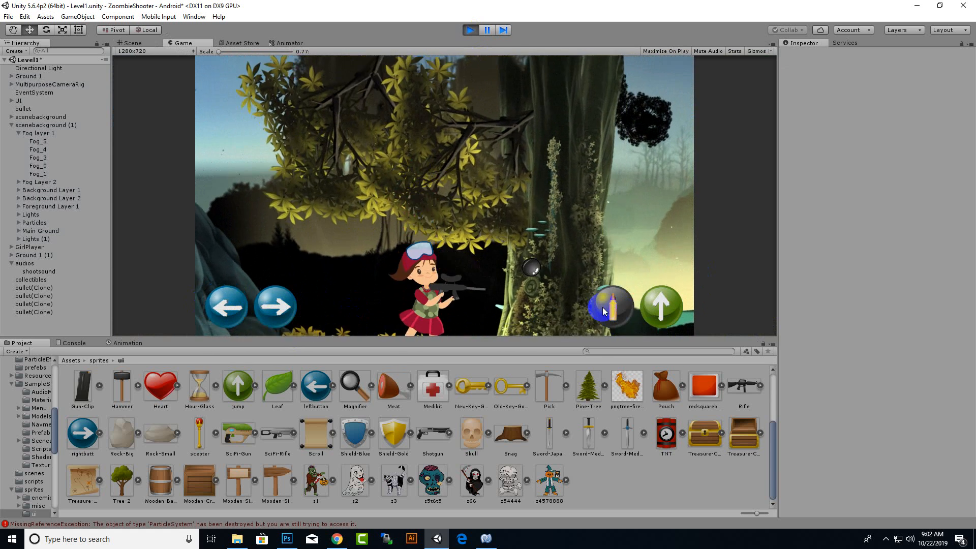
click(274, 307)
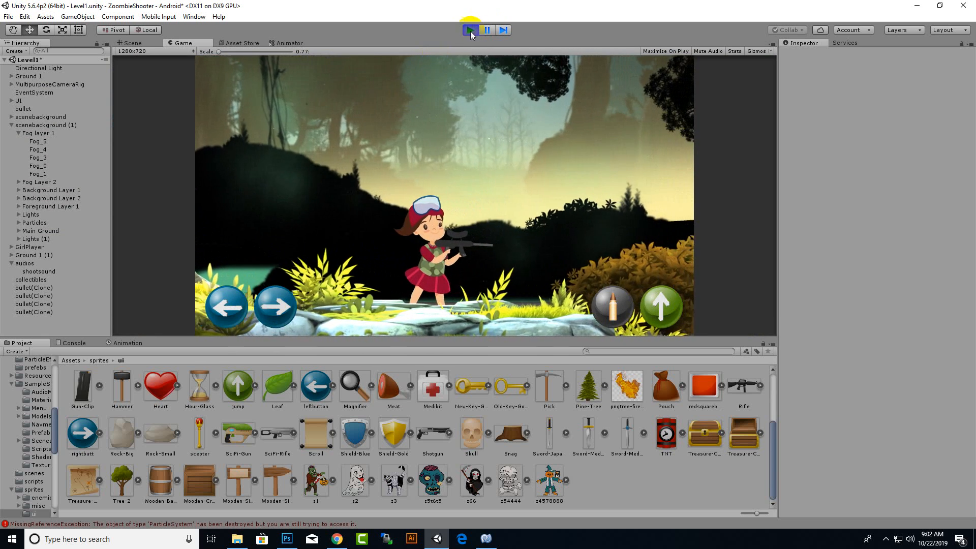
click(470, 30)
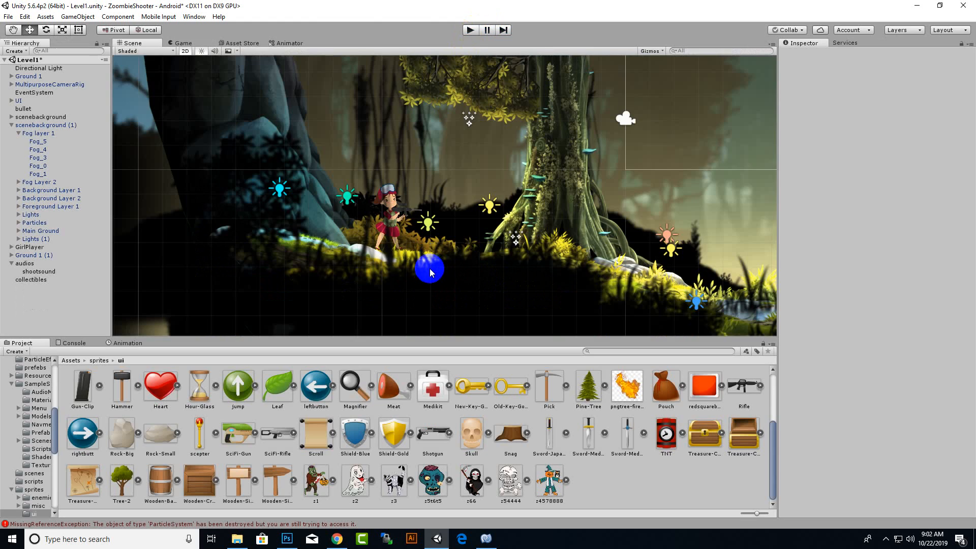
Add the Coin-Gold sprite from the ui sprites folder to the scene and scale it down to about 0.147.
scroll(432, 274, up, 6)
middle_drag(457, 258, 373, 254)
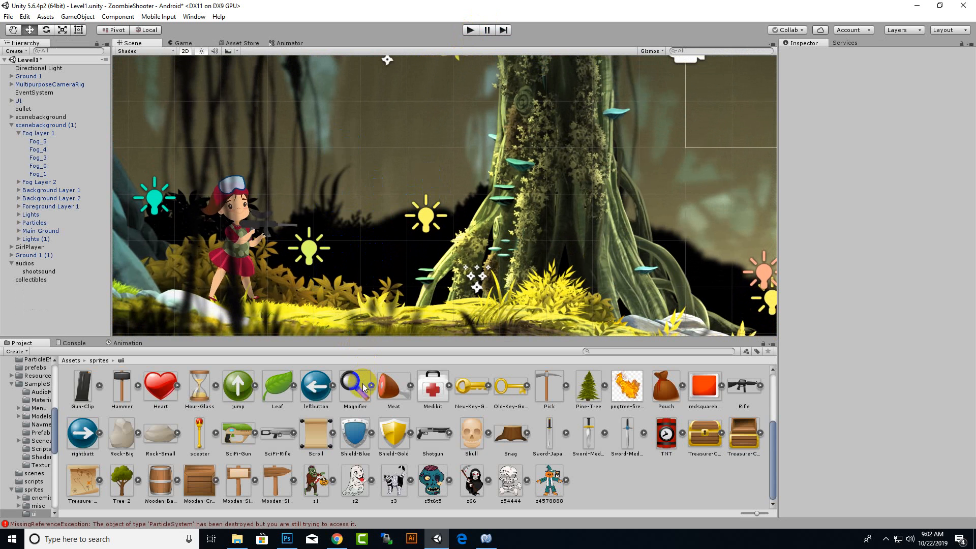
drag(364, 388, 384, 424)
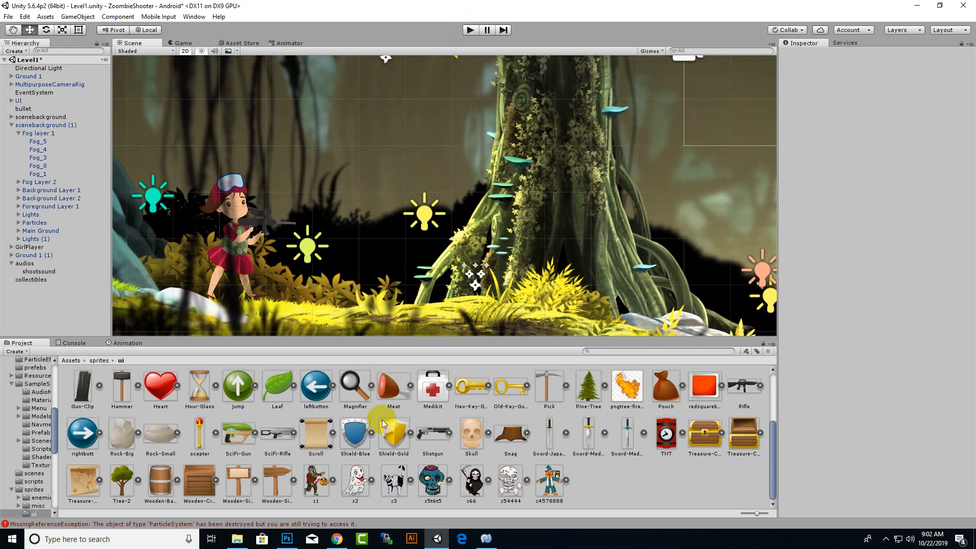
scroll(383, 424, up, 2)
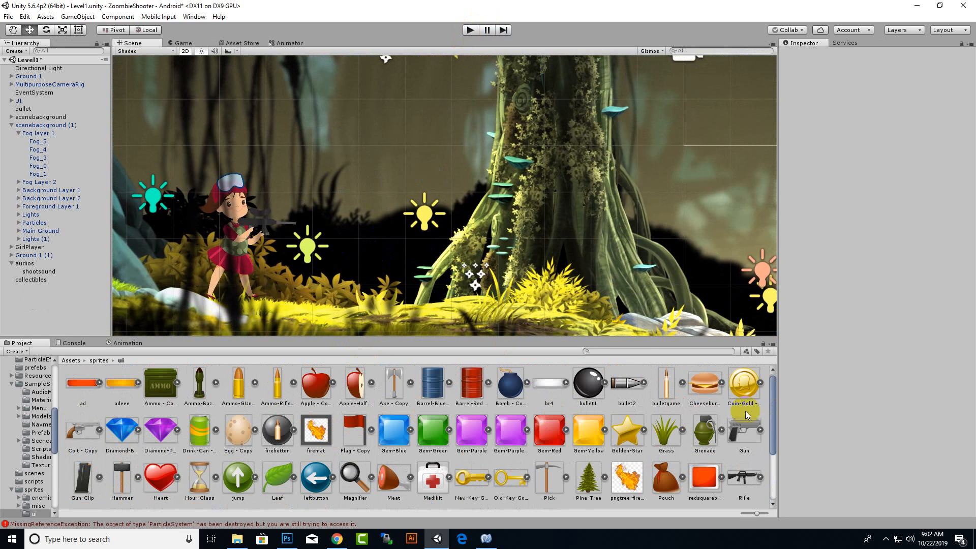
drag(745, 410, 456, 195)
click(62, 29)
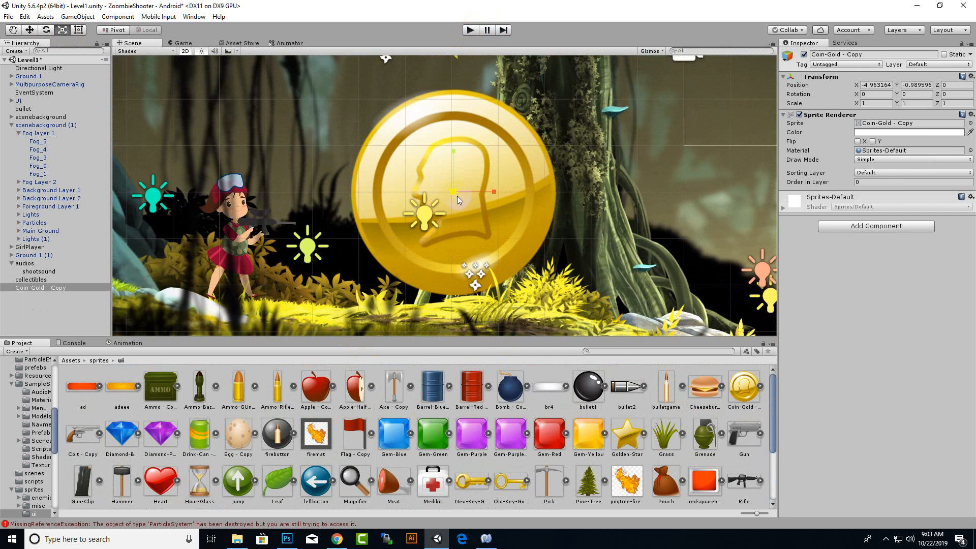
drag(454, 194, 468, 241)
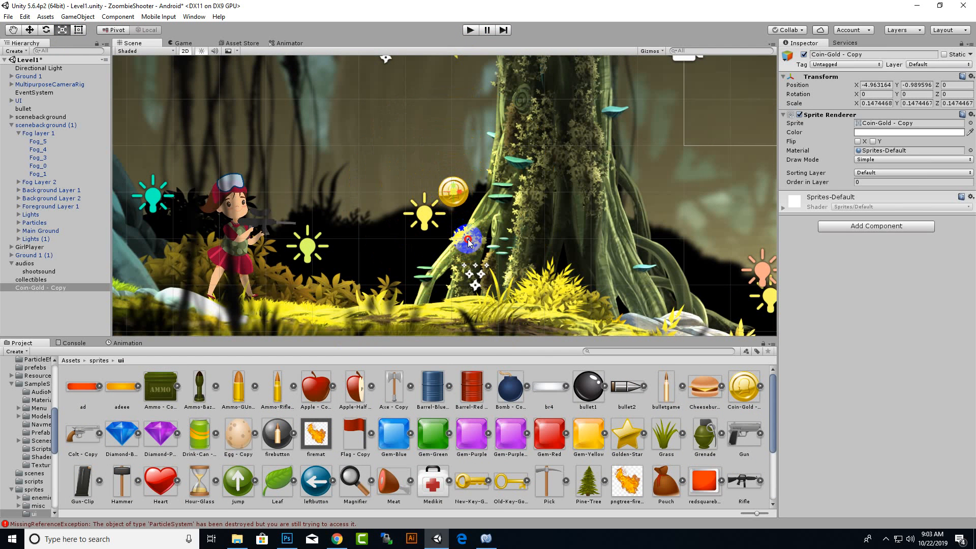
Move the gold coin close to the girl player at X -7.4, Y -2.26, and briefly test-run the level.
click(29, 29)
drag(453, 149, 454, 211)
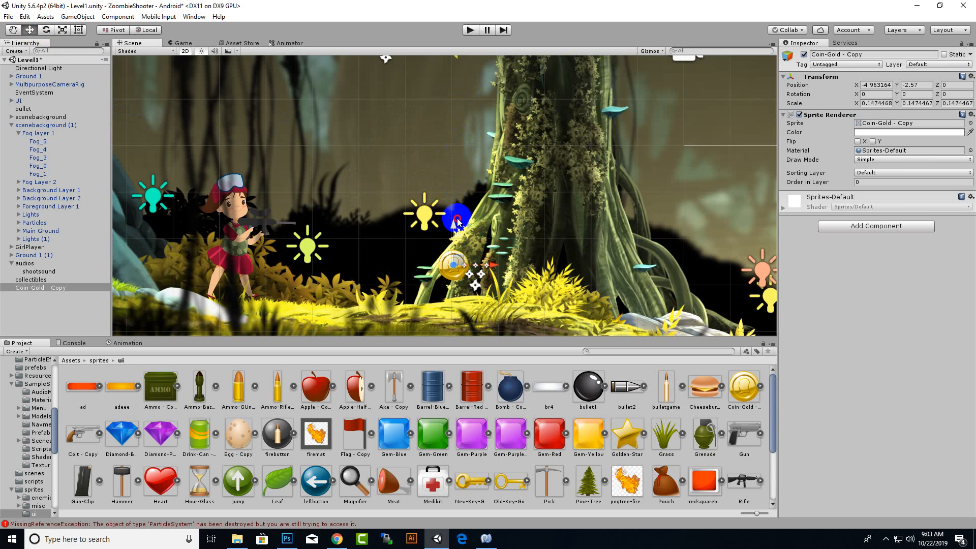
drag(491, 250, 379, 260)
click(469, 32)
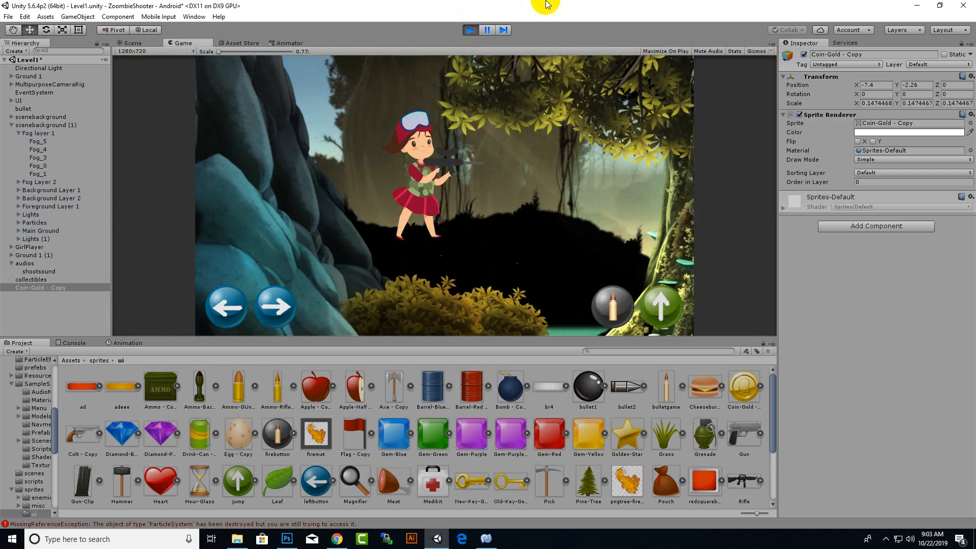
click(470, 31)
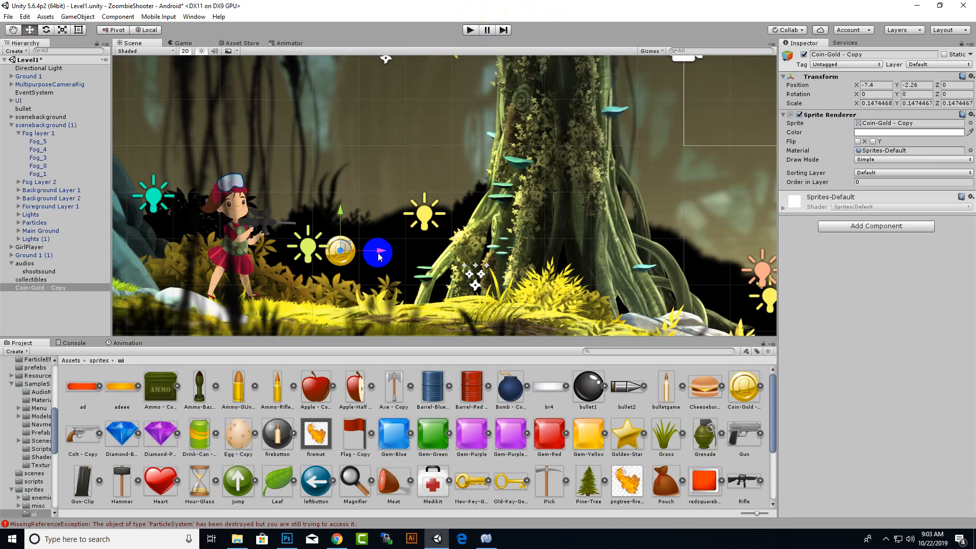
Move the gold coin away from the girl to X -6.48 and enlarge its scale to about 0.184.
drag(378, 252, 420, 258)
click(59, 32)
click(29, 30)
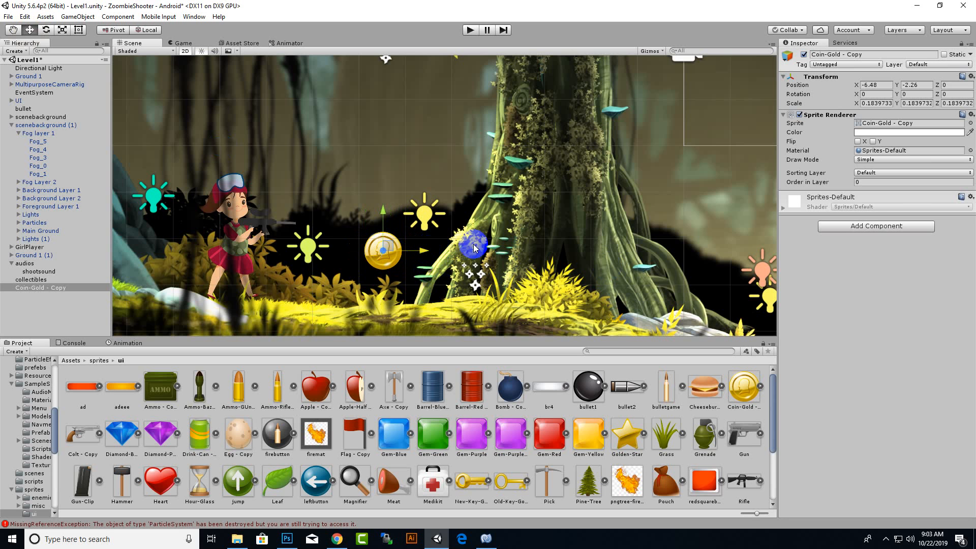
Add a Circle Collider 2D component to the gold coin.
click(865, 226)
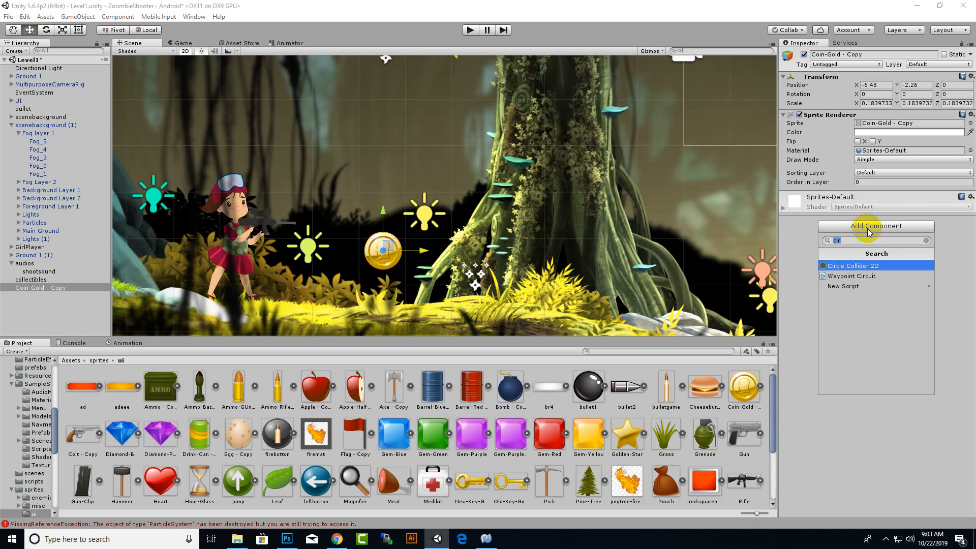
click(847, 270)
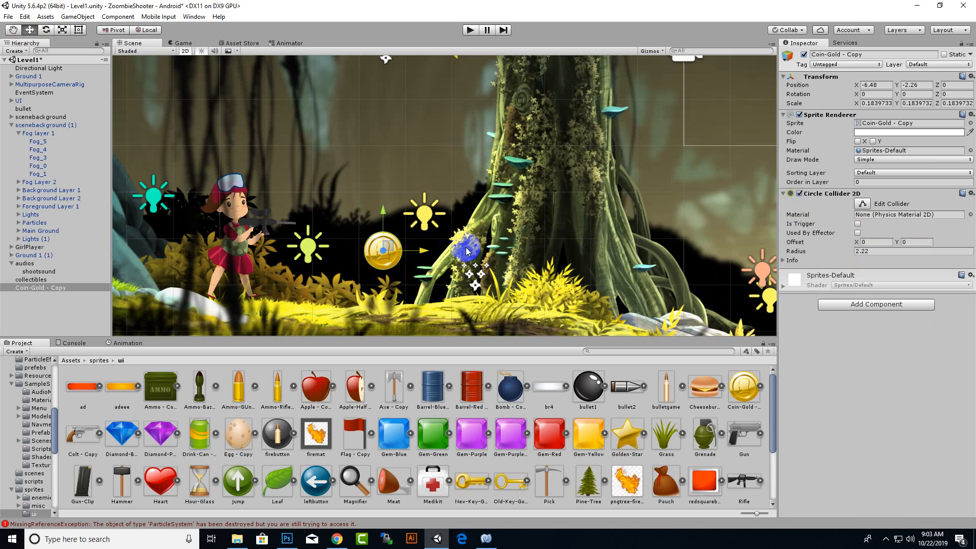
scroll(464, 249, up, 2)
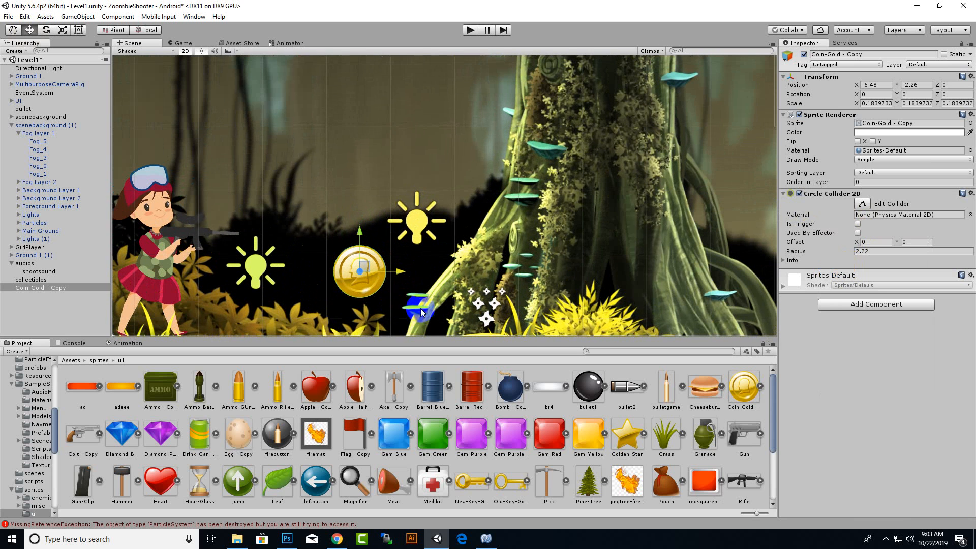
Test-run the level by walking the girl into the gold coin, and stop the game.
click(470, 30)
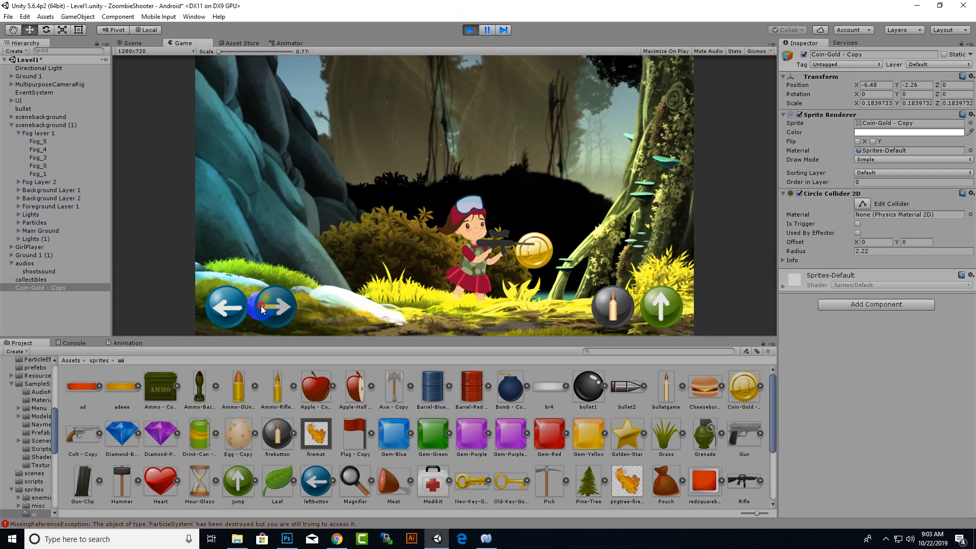
click(220, 313)
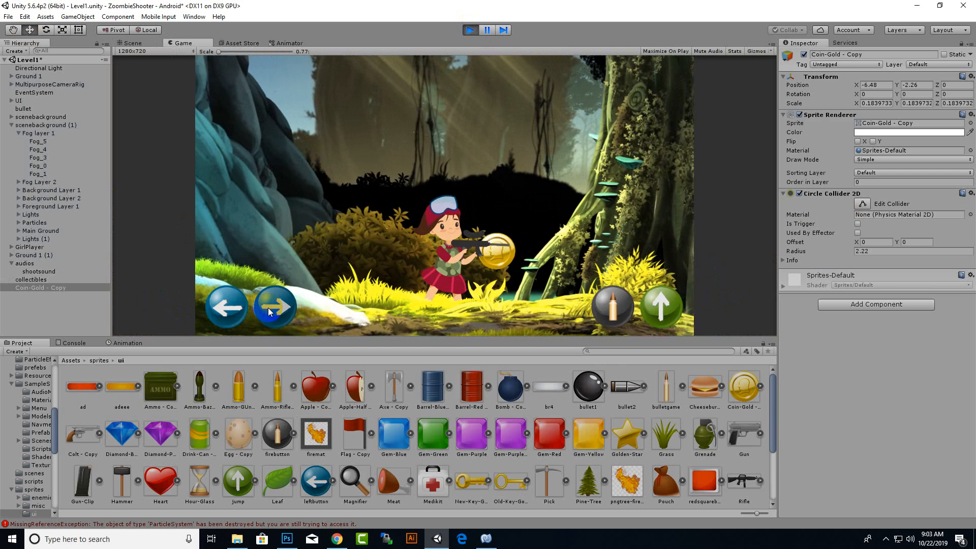
click(472, 30)
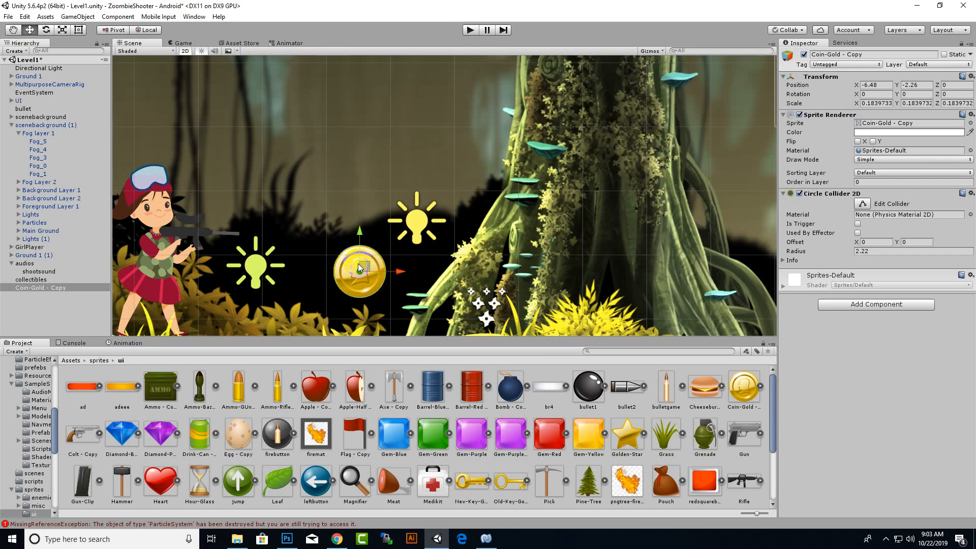
Make the gold coin object a child of collectibles and rename it coin.
click(130, 362)
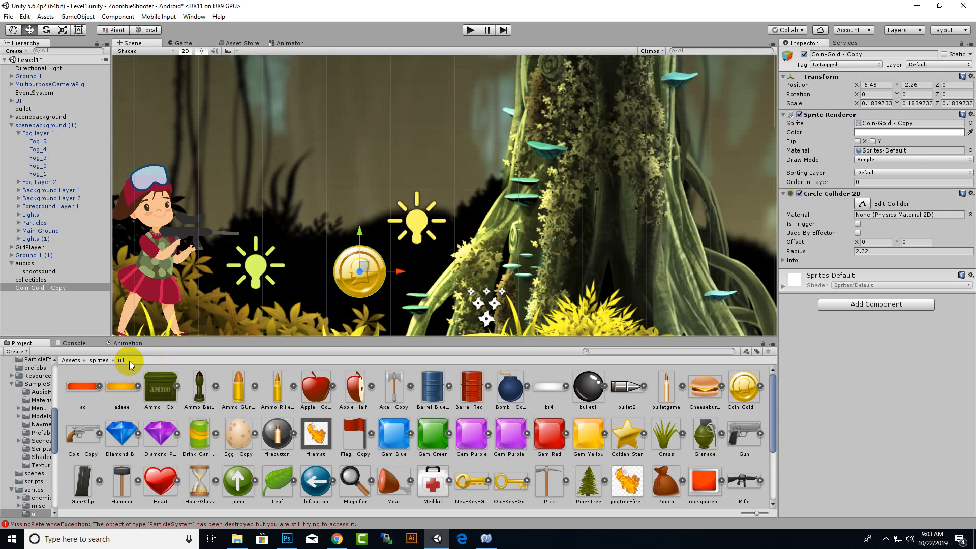
click(125, 345)
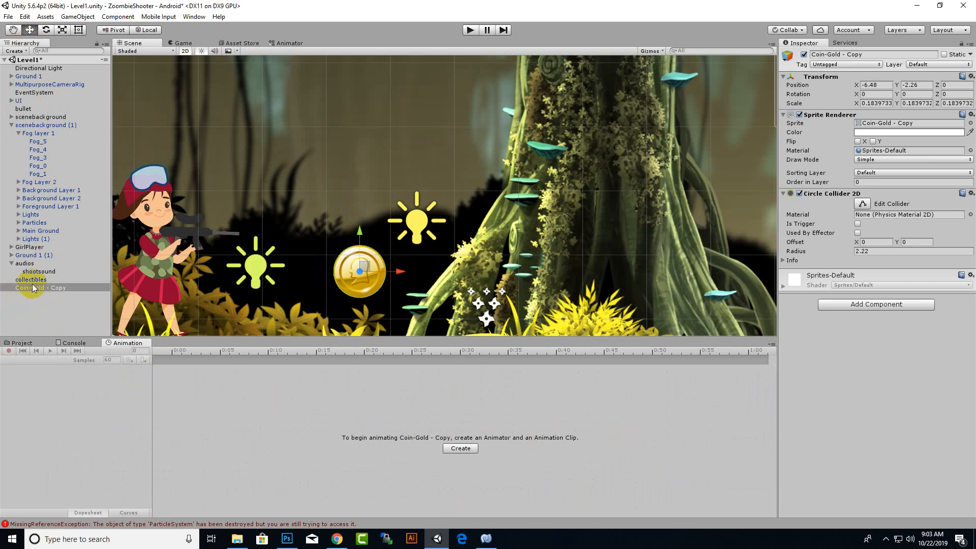
drag(41, 296, 36, 280)
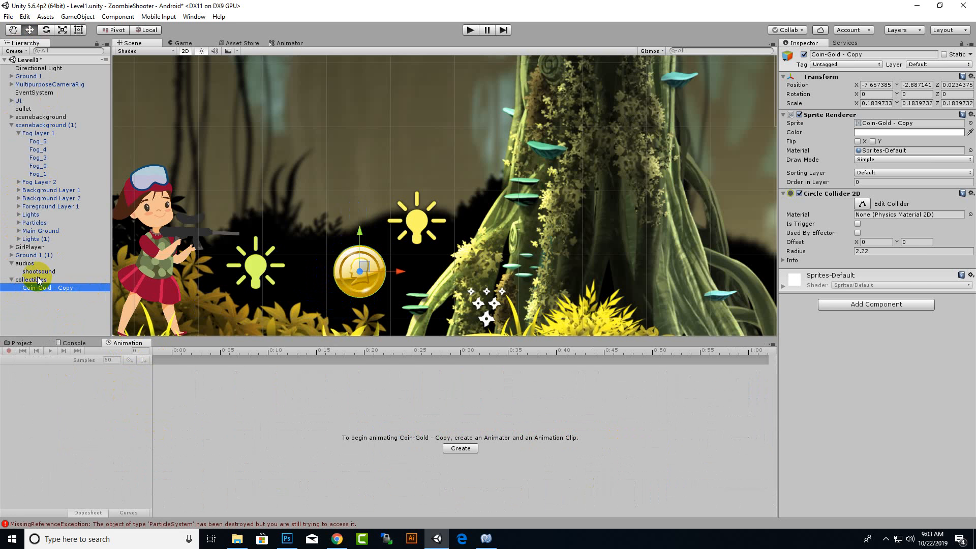
right_click(71, 292)
click(104, 324)
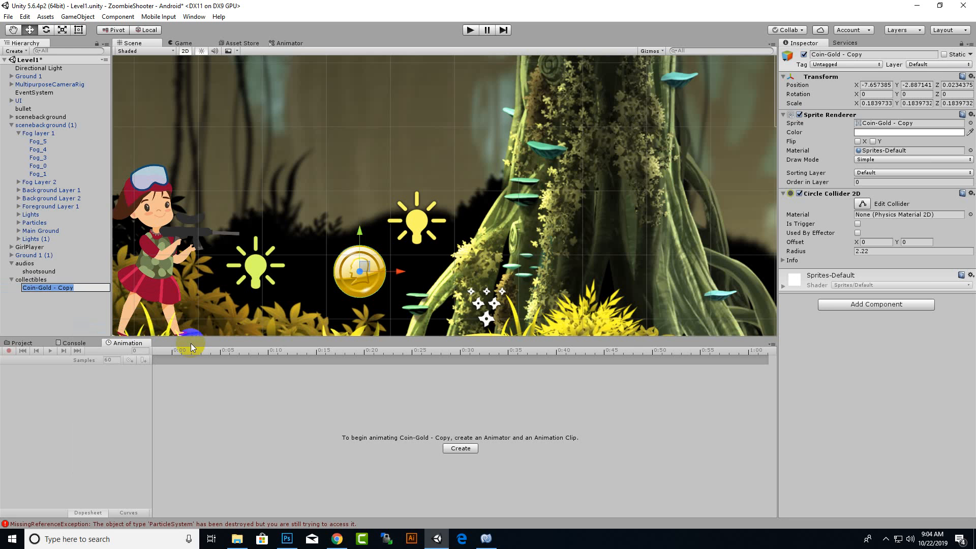
text(coin)
key(Return)
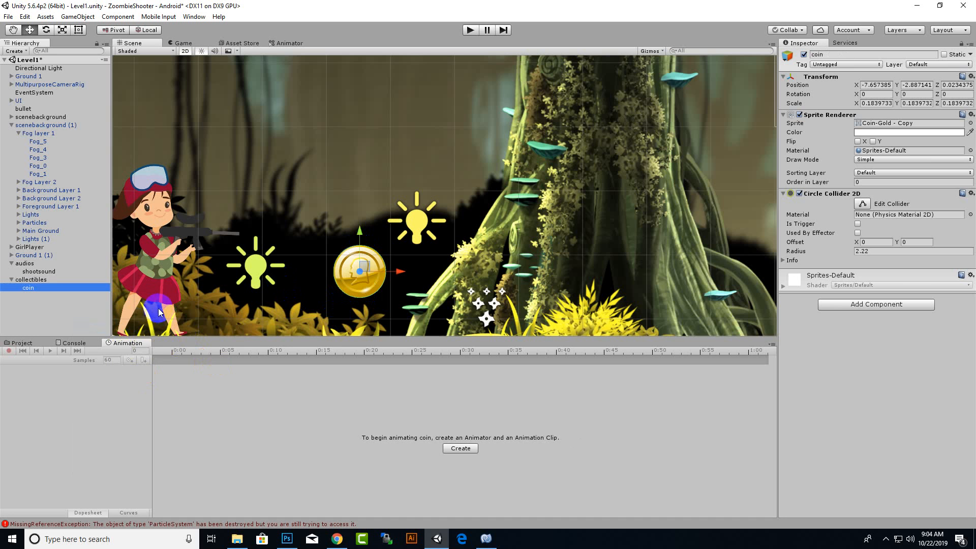
Create an animation clip for the coin, saved as coinAnimation.anim in the sprites/ui folder.
click(460, 448)
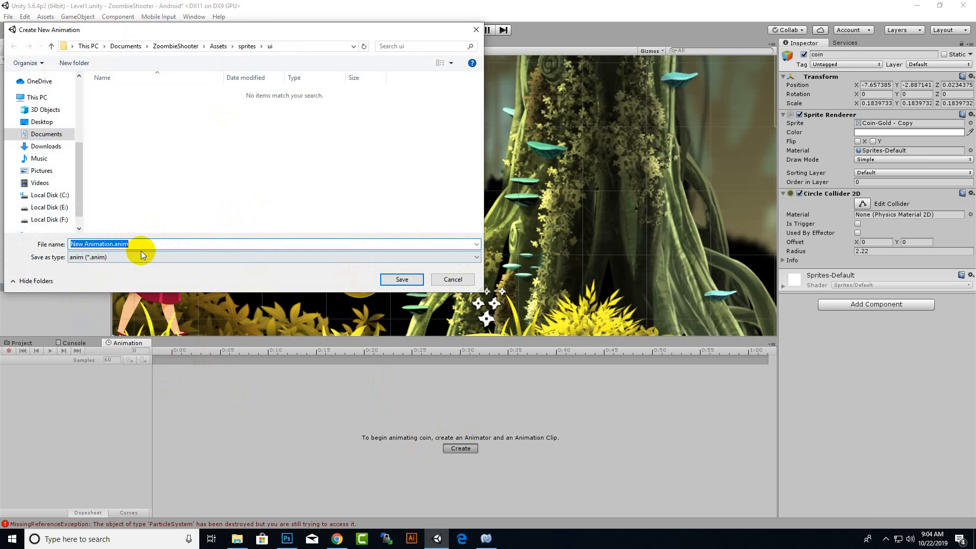
click(91, 244)
drag(84, 244, 5, 249)
text(c)
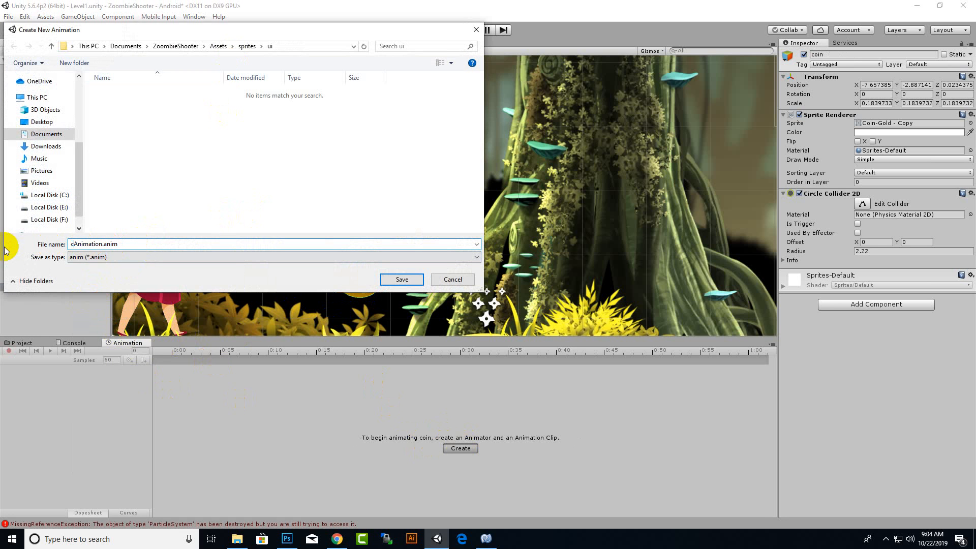
text(oin)
key(Return)
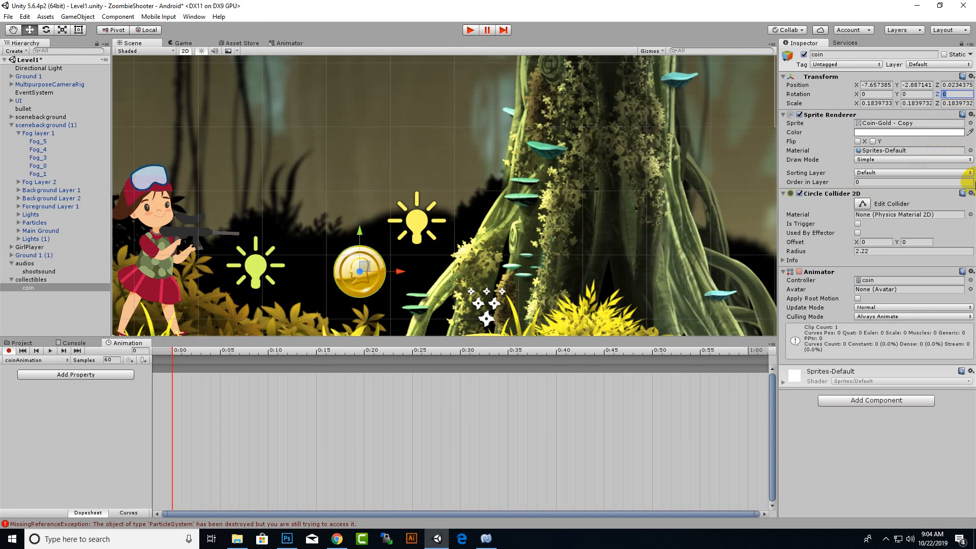
Keyframe the coin's Z rotation in coinAnimation at 0 on frame 0, 10 on frame 30 and 0 on frame 60.
key(Return)
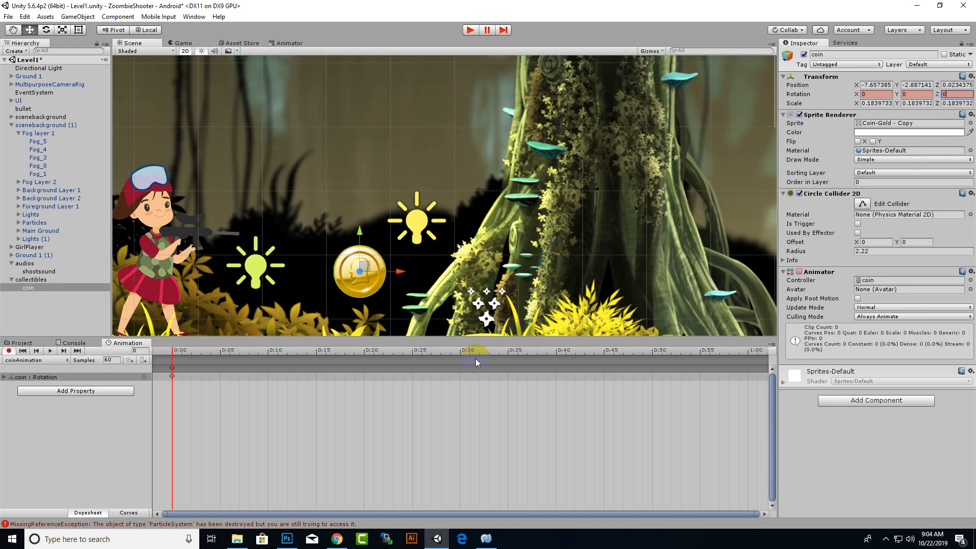
click(459, 356)
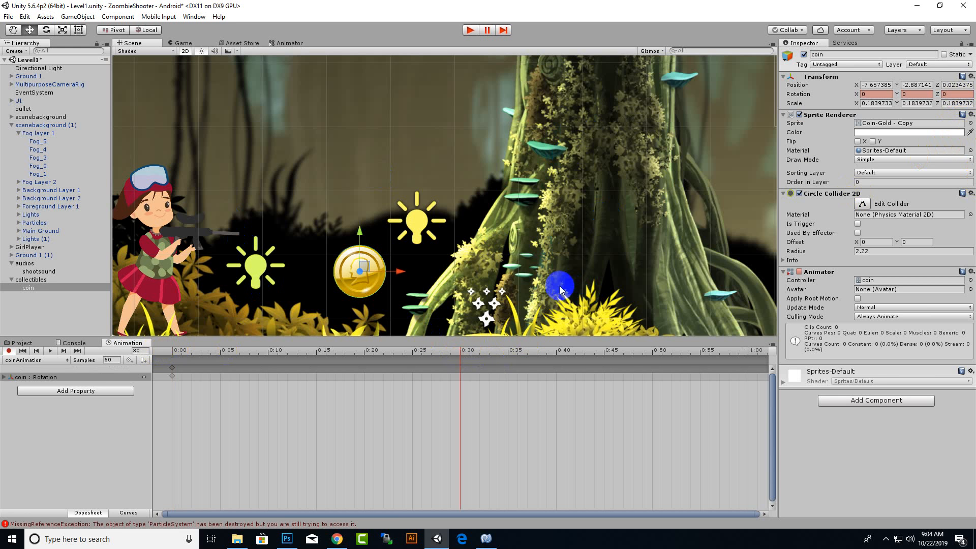
click(959, 86)
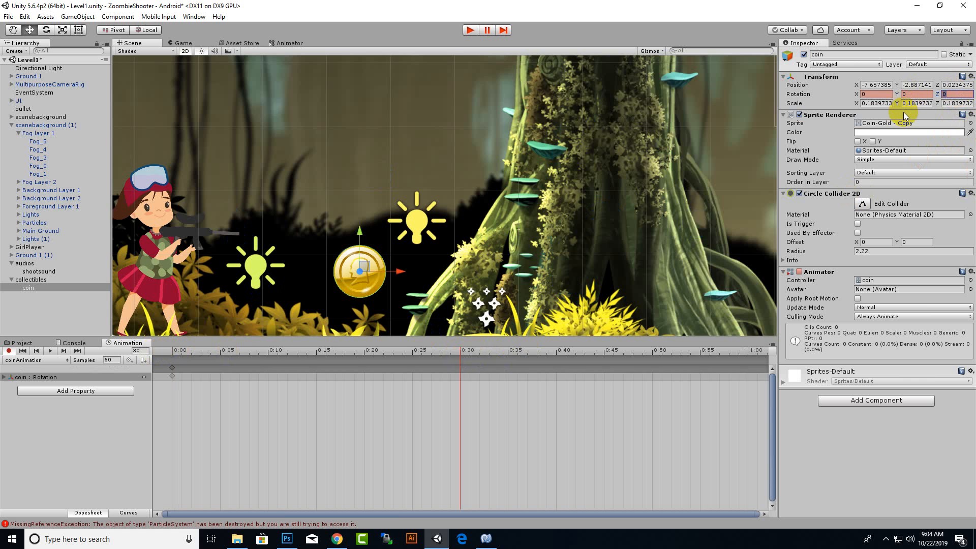
text(10)
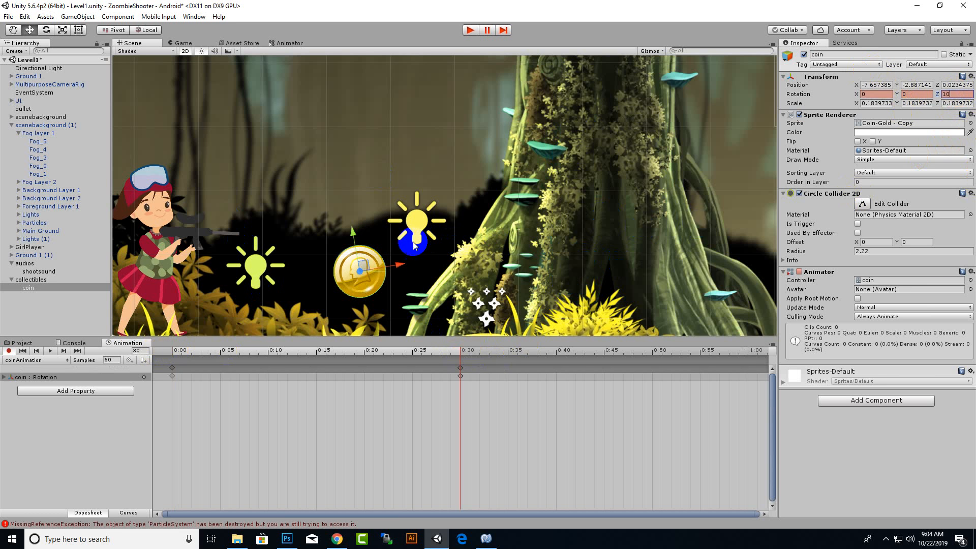
click(747, 353)
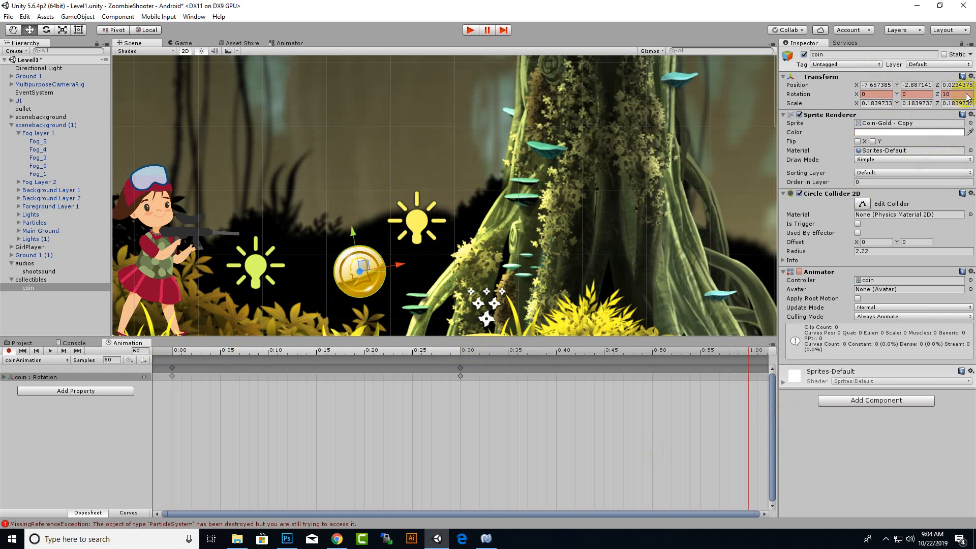
text(0)
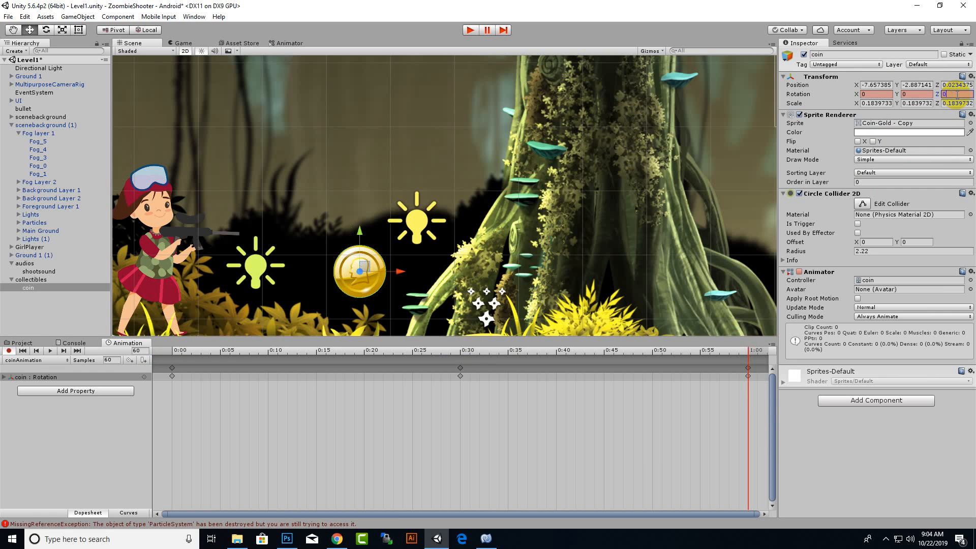
Preview the coin's rotation animation, stop the playback and turn off keyframe recording.
click(50, 350)
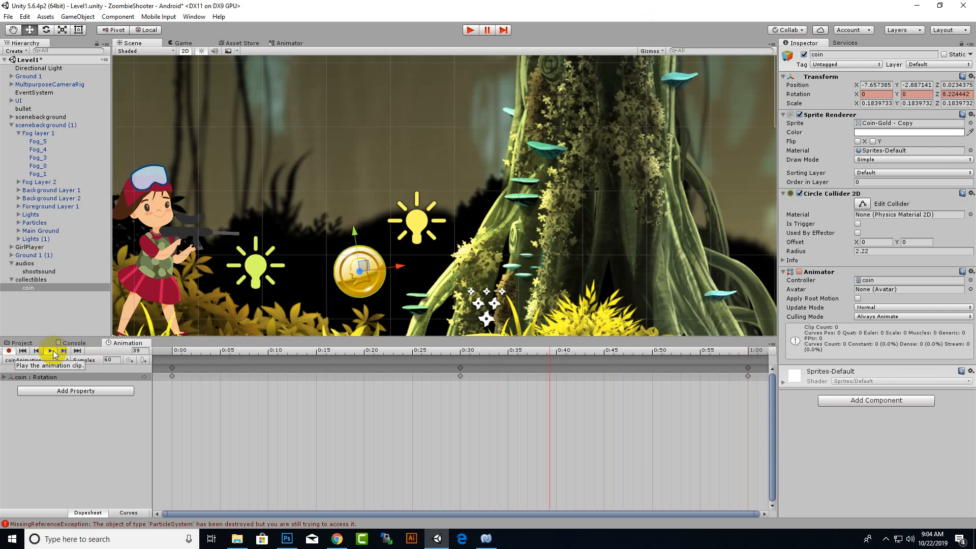
click(245, 350)
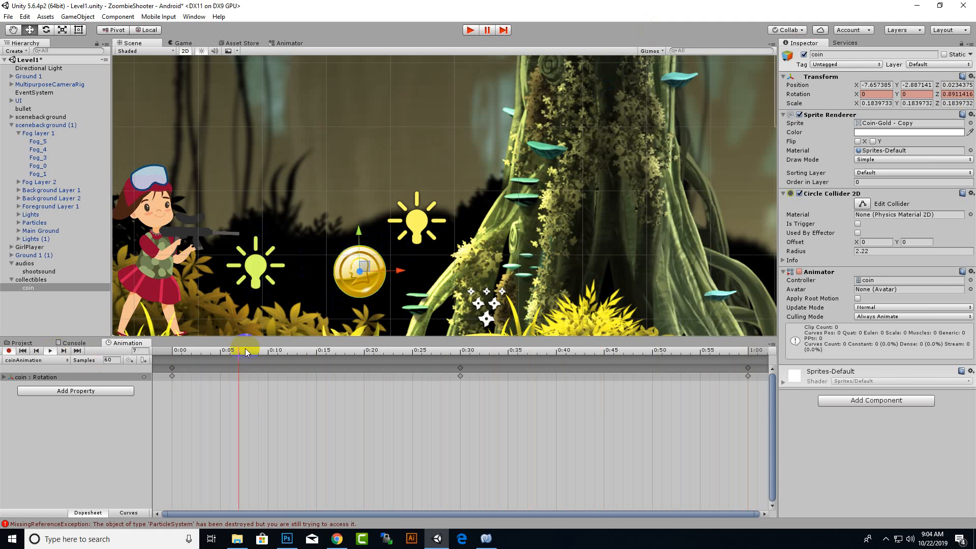
click(49, 351)
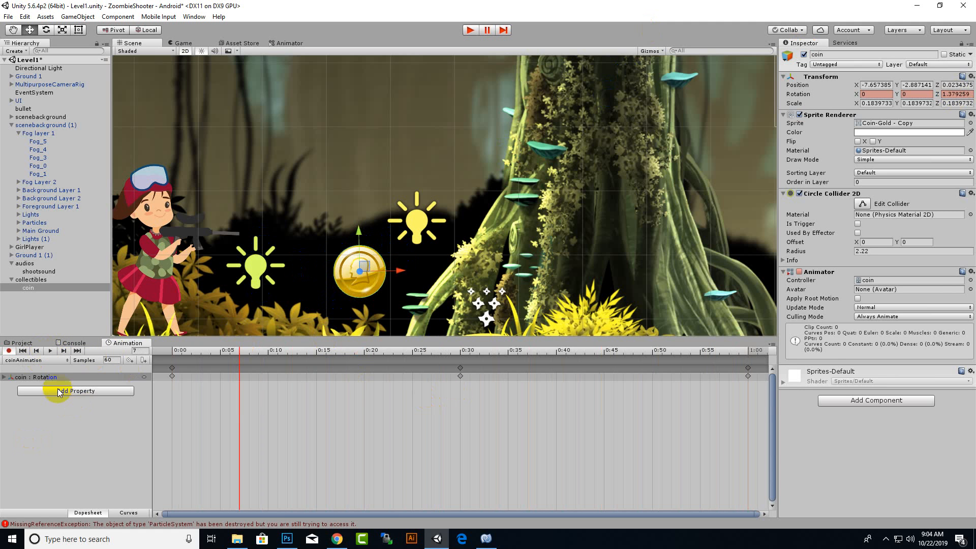
click(9, 351)
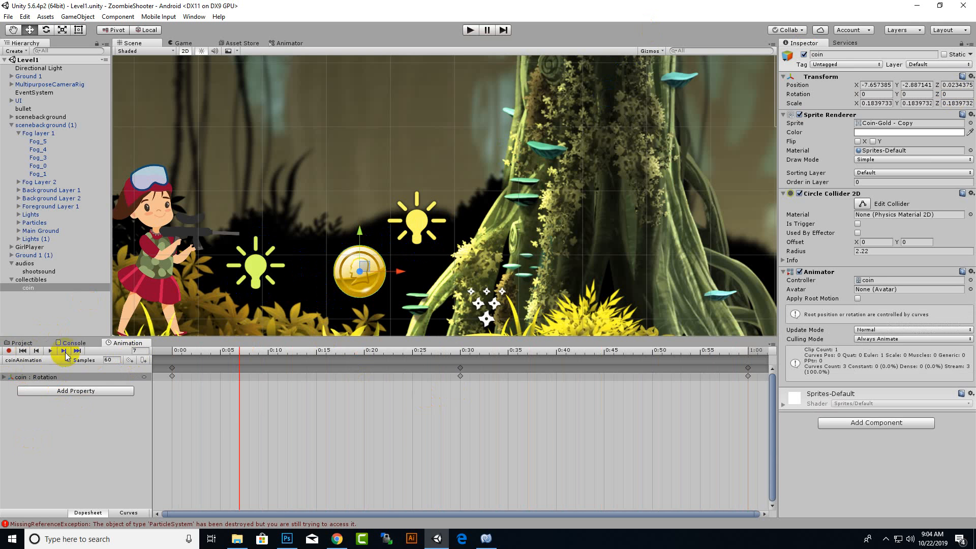
Add the Golden-Star sprite from the sprites/ui folder to the scene and scale it to about 0.31.
click(20, 342)
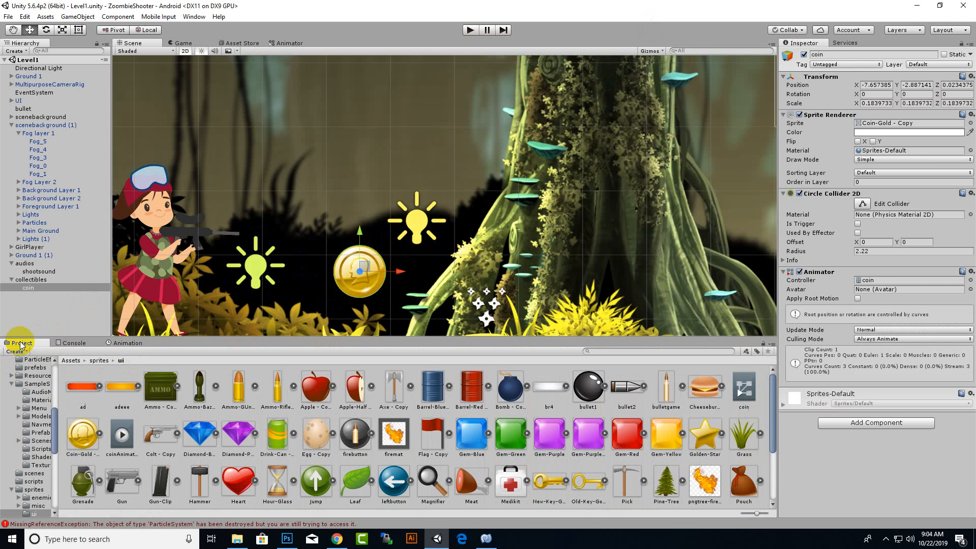
drag(705, 435, 480, 254)
click(62, 29)
click(30, 30)
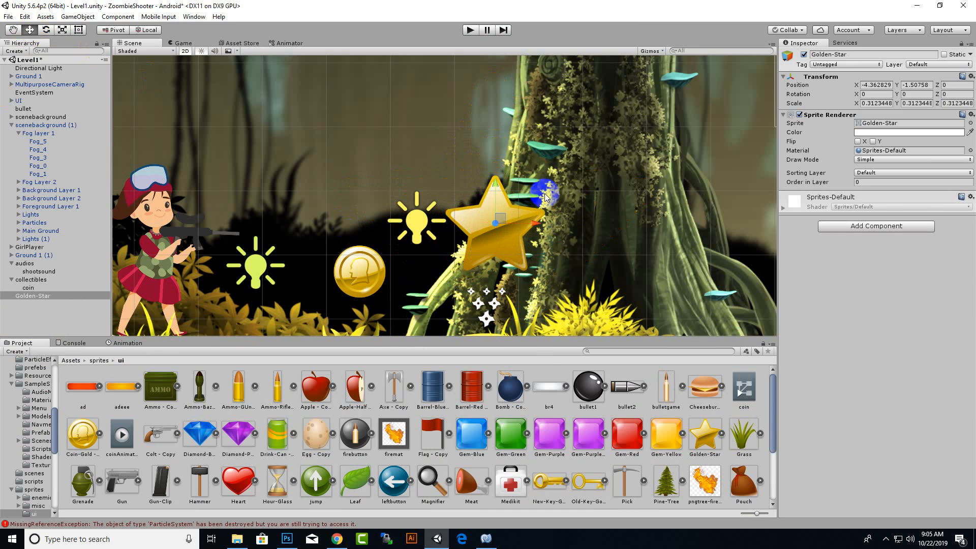
Match the golden star to the coin's size at about 0.17 scale and place it just right of the coin, around X -5.23, Y -2.22.
drag(531, 224, 398, 247)
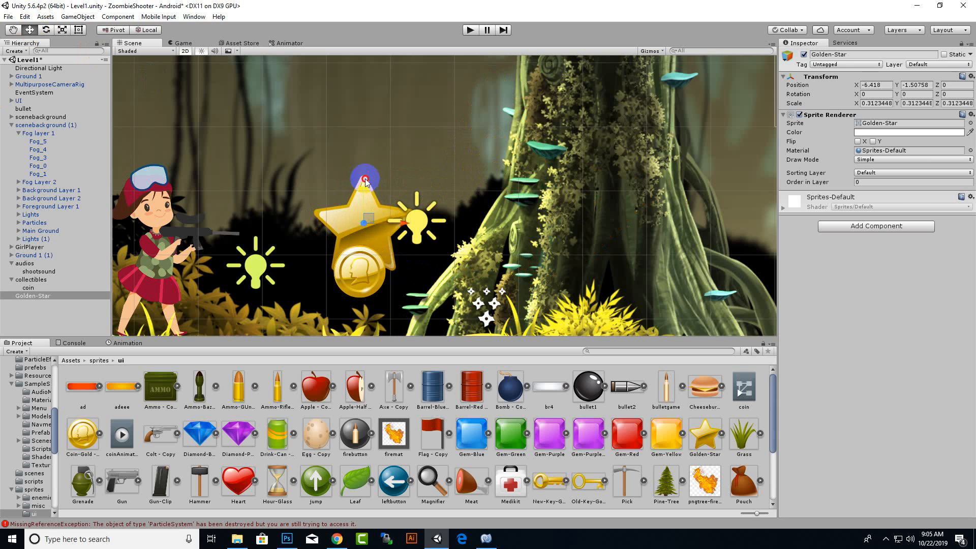
drag(363, 182, 361, 226)
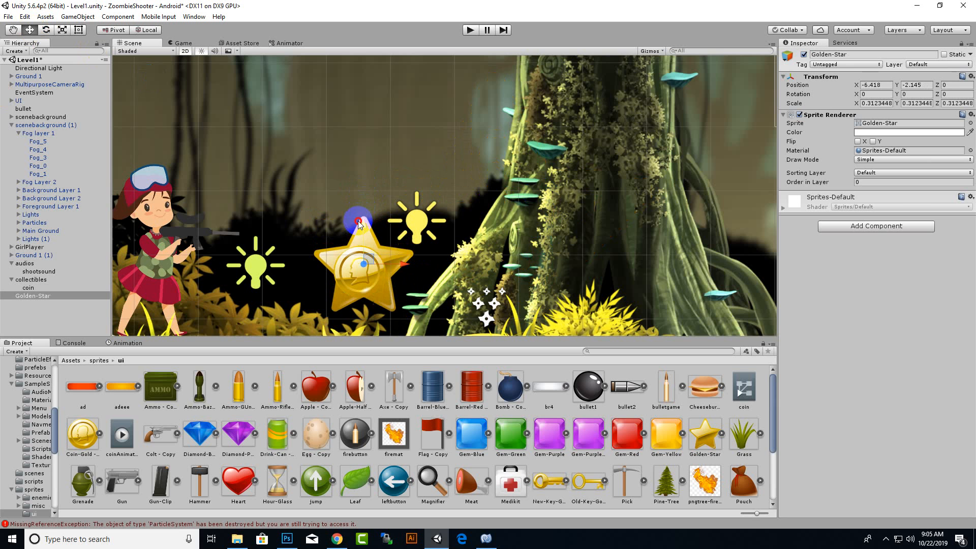
click(62, 30)
drag(364, 268, 367, 292)
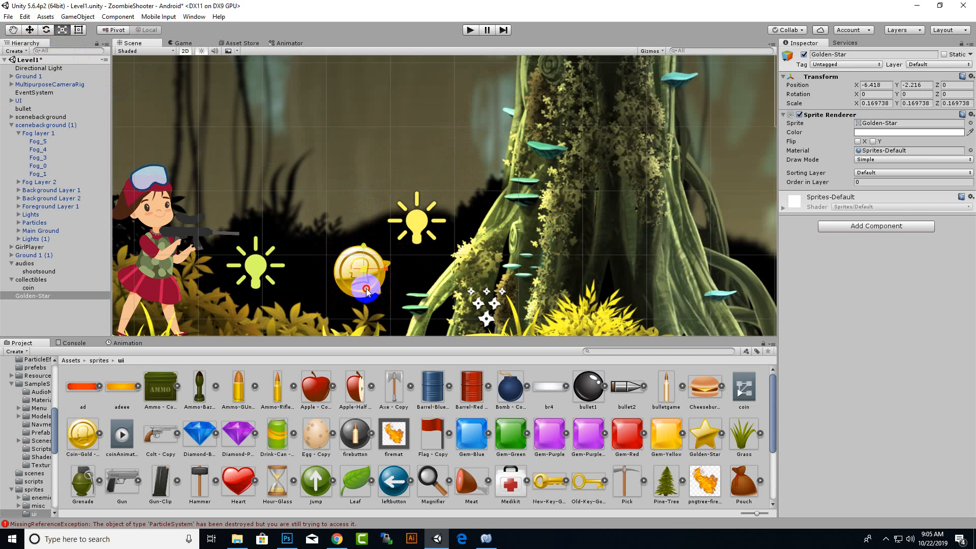
click(29, 29)
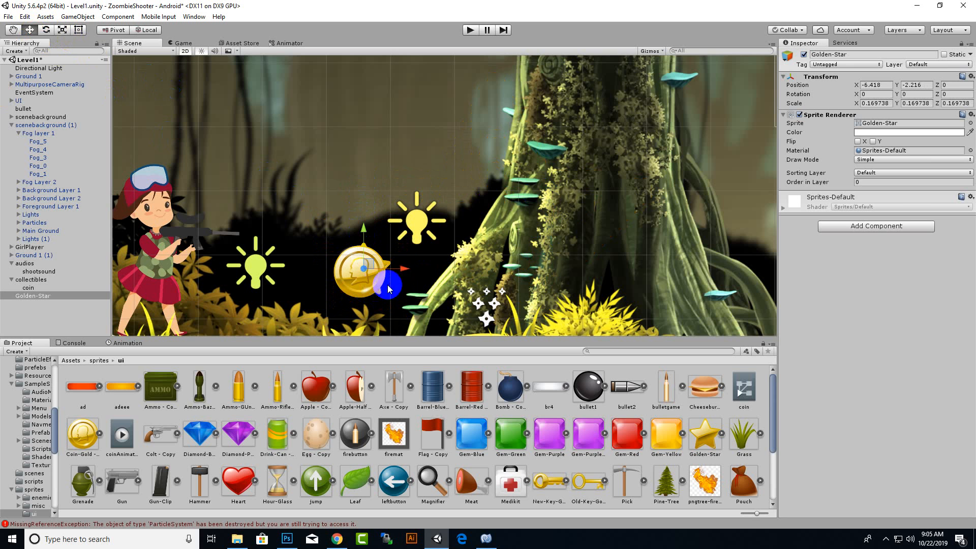
drag(401, 271, 477, 286)
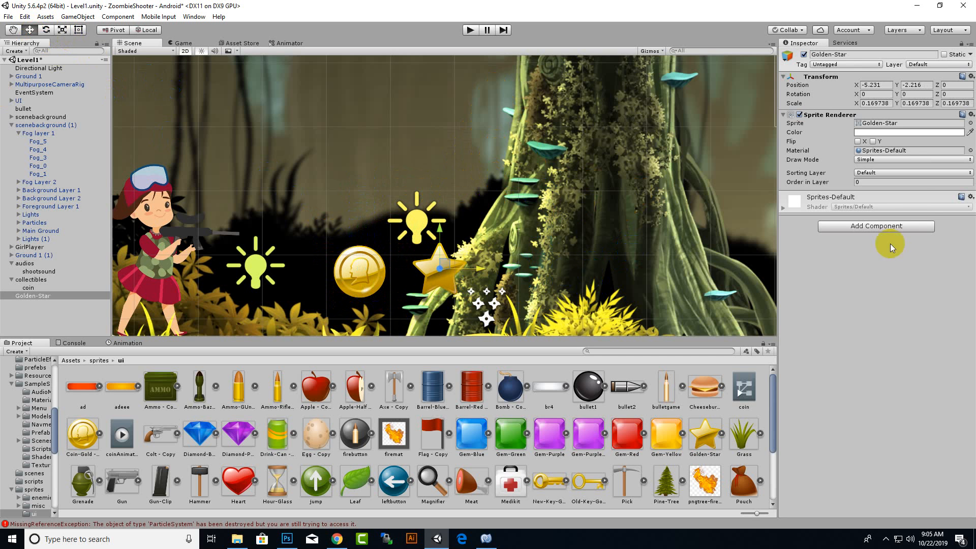
Add a Circle Collider 2D to the golden star and create its animation clip, saved as starAnimation.anim in sprites/ui.
click(918, 227)
click(890, 265)
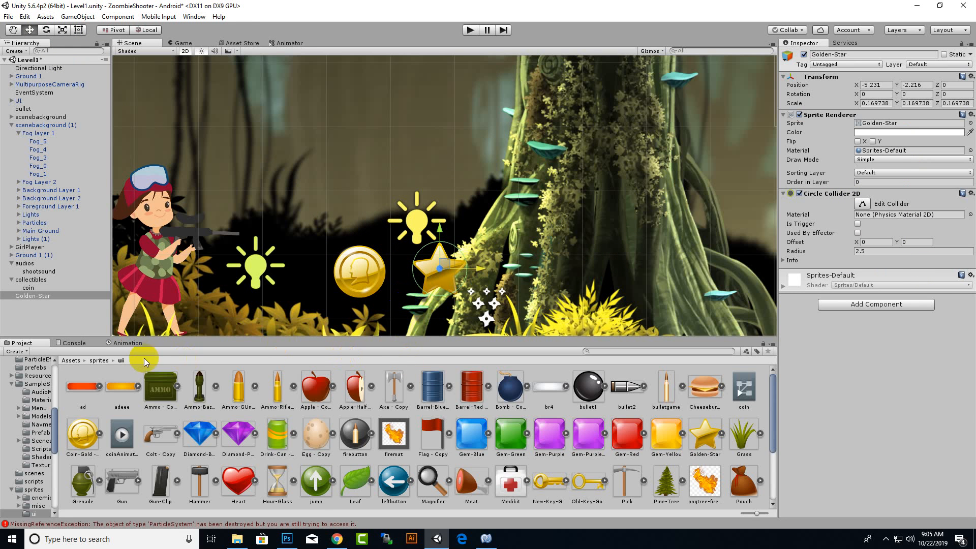
click(127, 343)
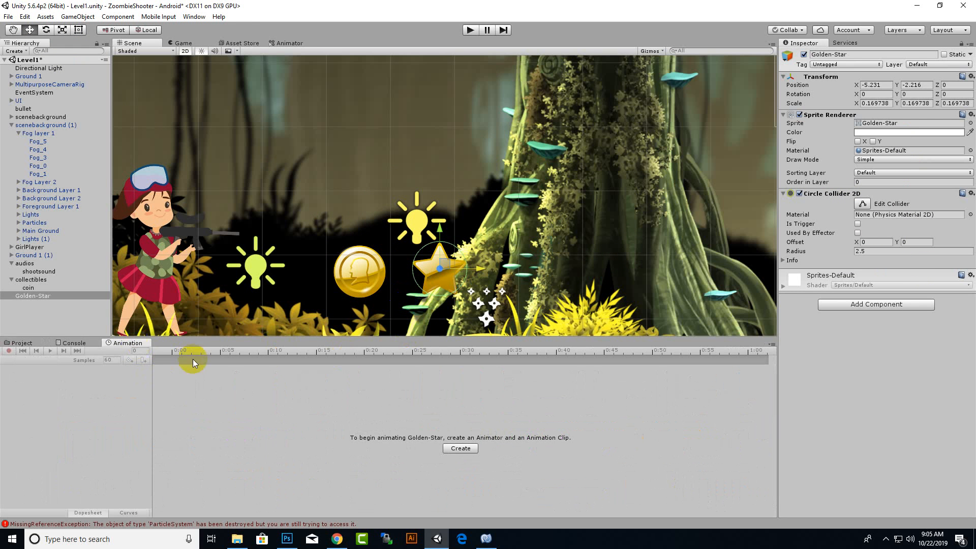
click(476, 449)
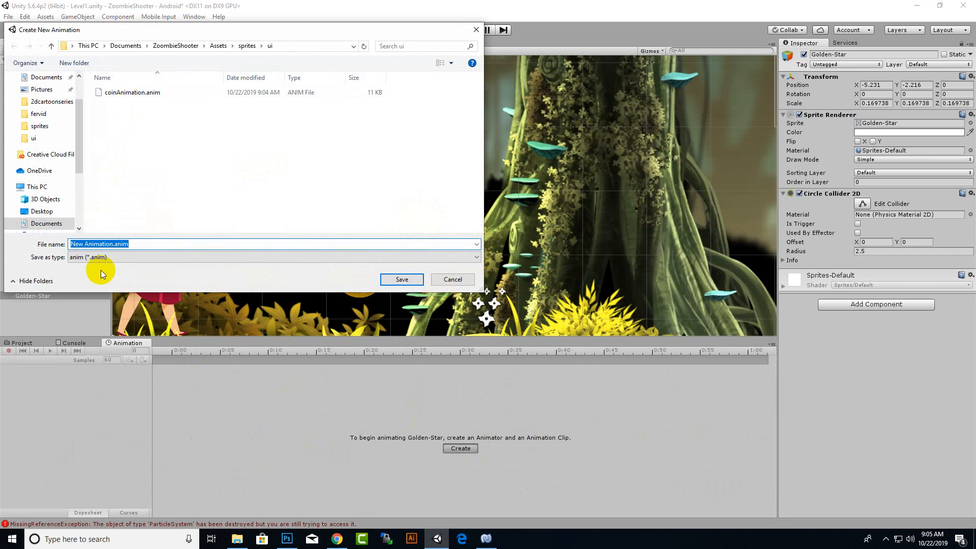
double_click(86, 244)
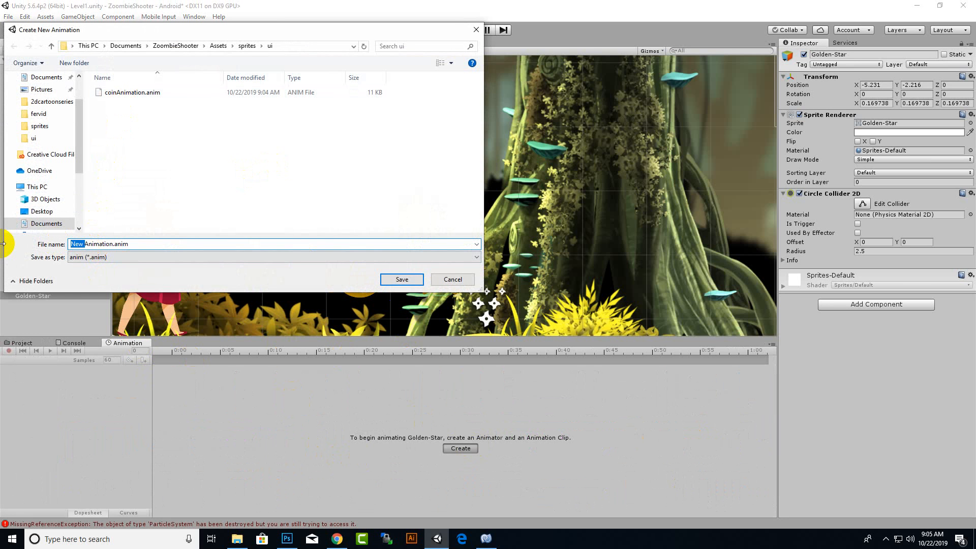
text(star)
key(Return)
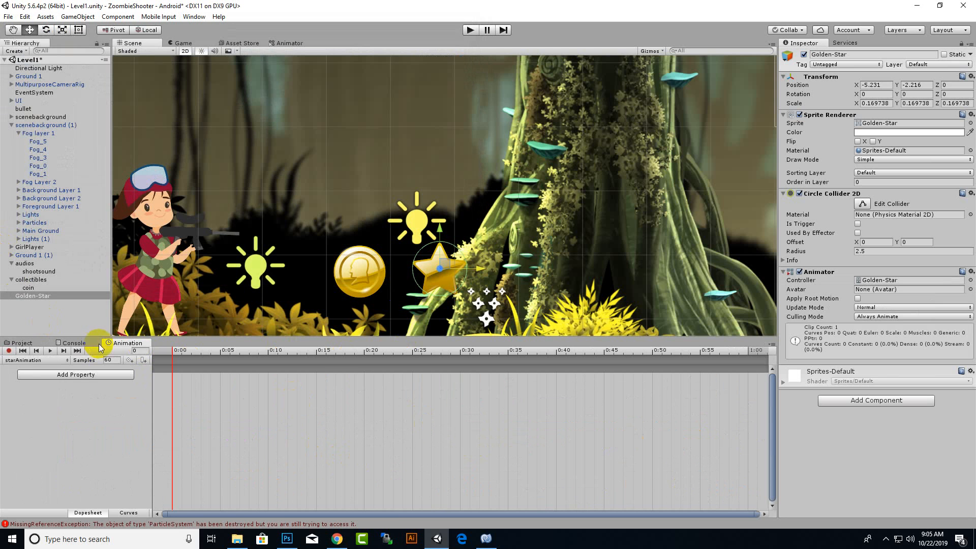
Record the golden star's Z rotation in starAnimation as 0 on frame 0, 90 on frame 30 and 0 on frame 60.
click(9, 351)
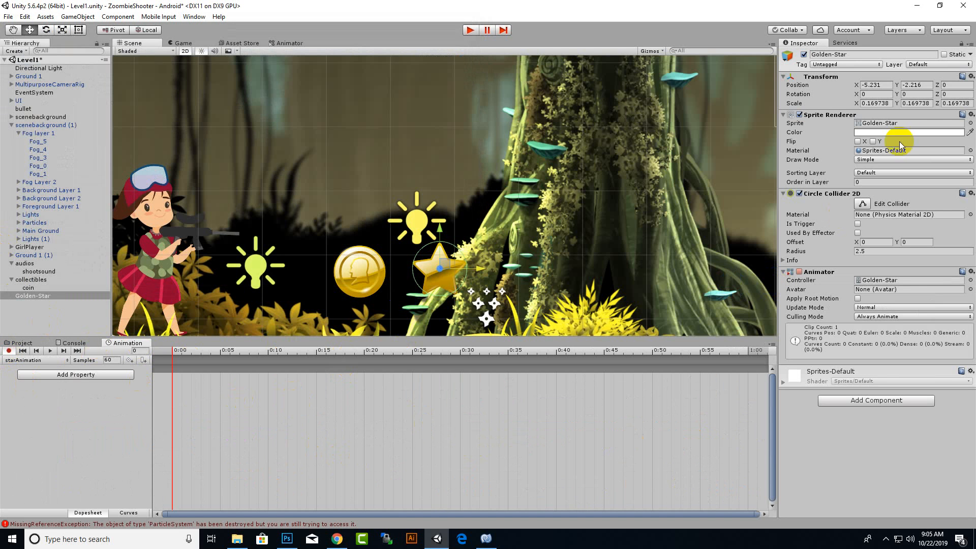
click(950, 94)
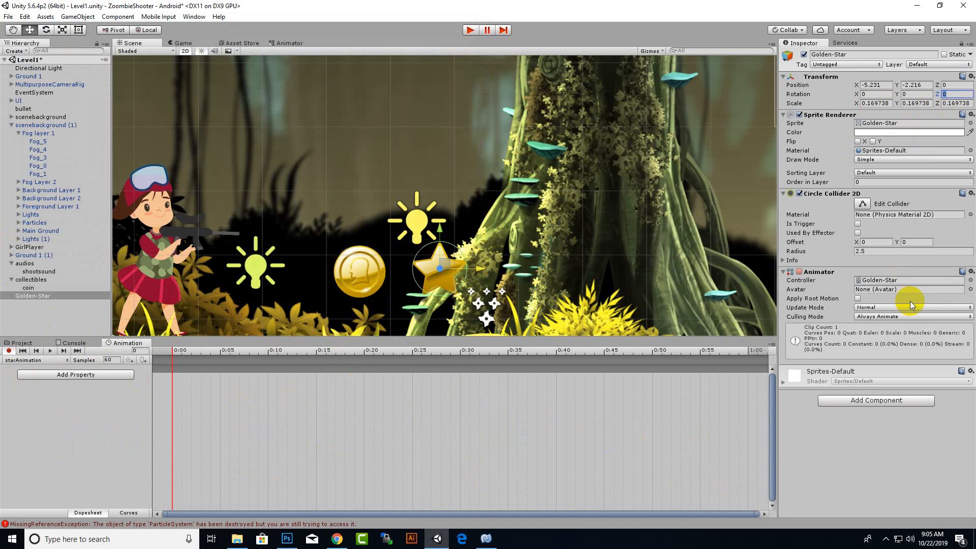
text(10)
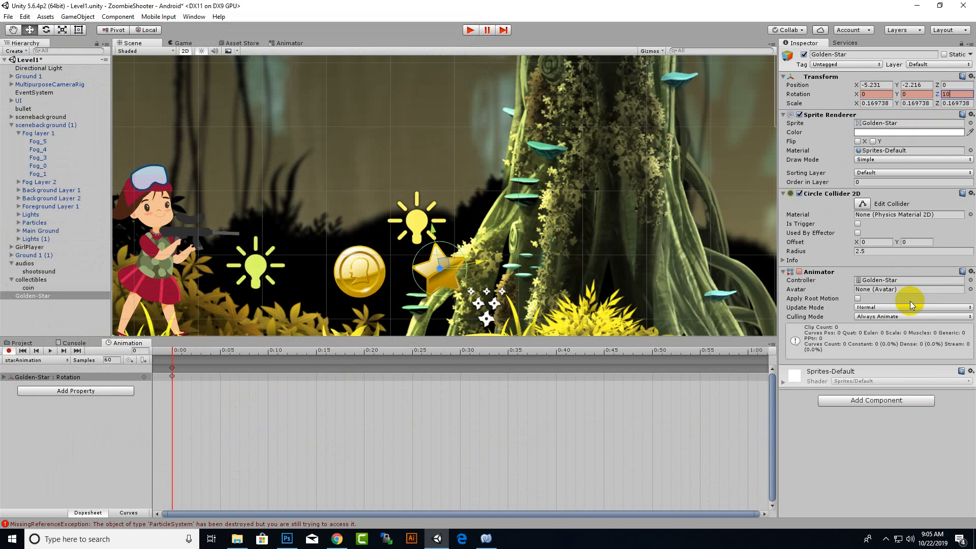
key(BackSpace)
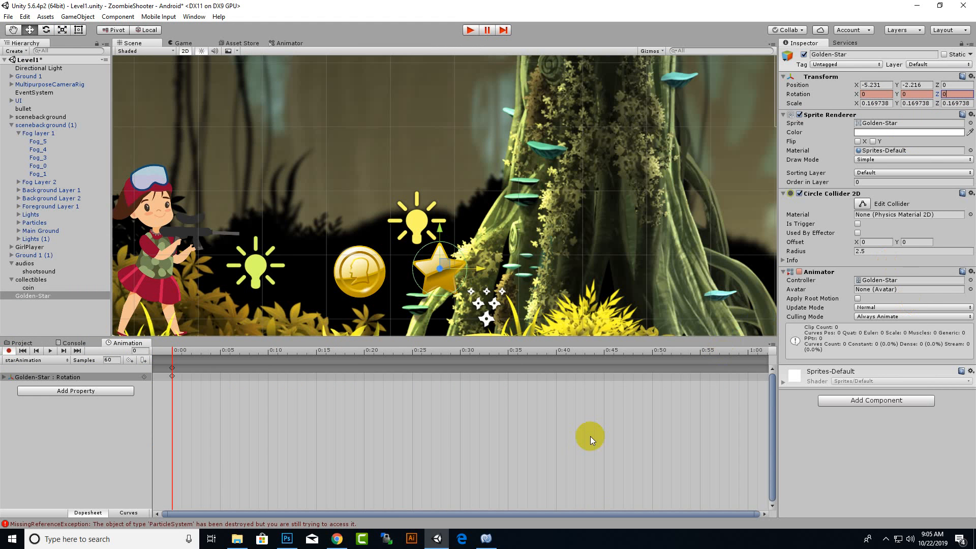
click(460, 351)
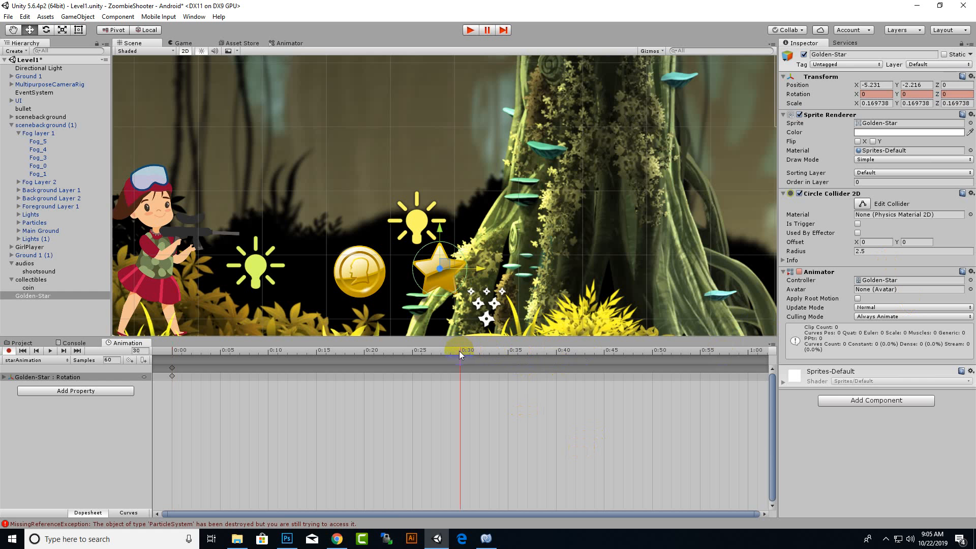
click(957, 94)
text(90)
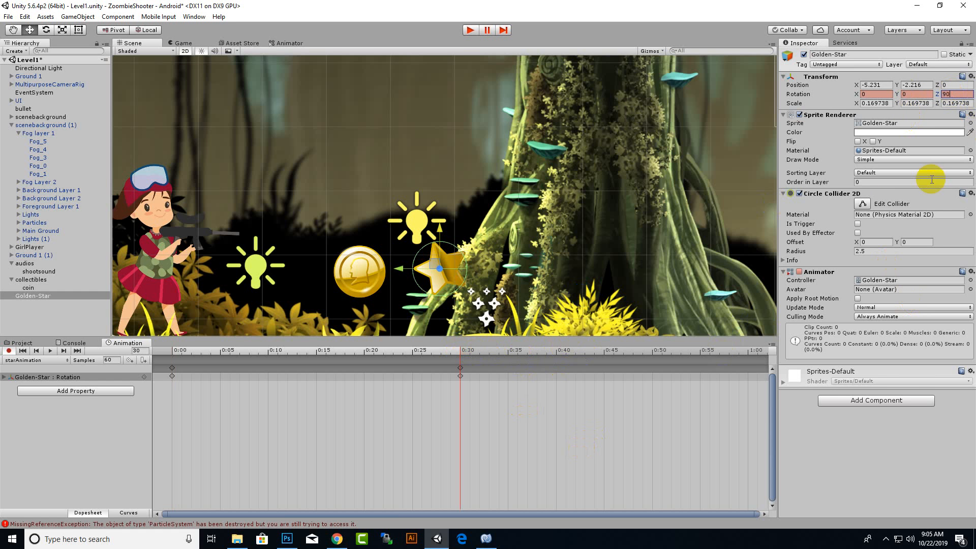
click(749, 352)
click(951, 95)
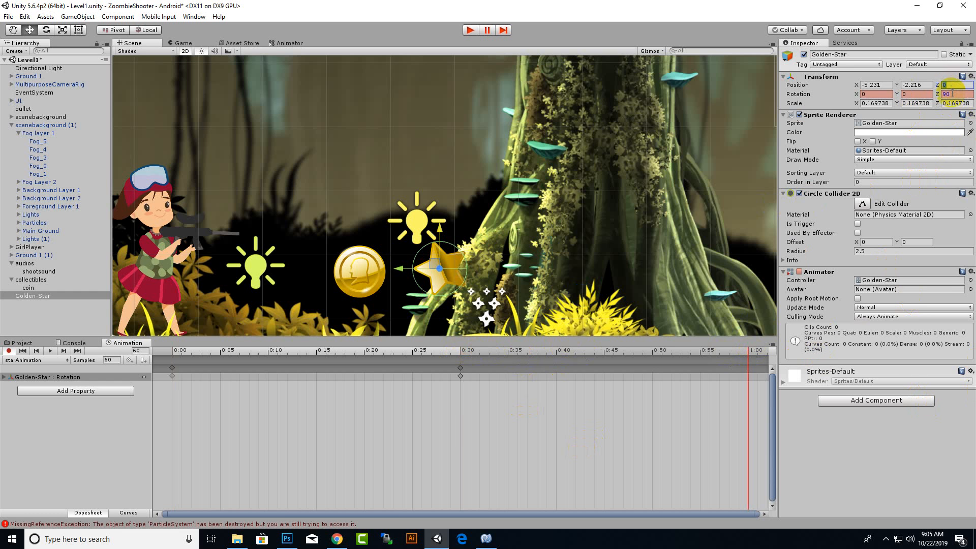
text(0)
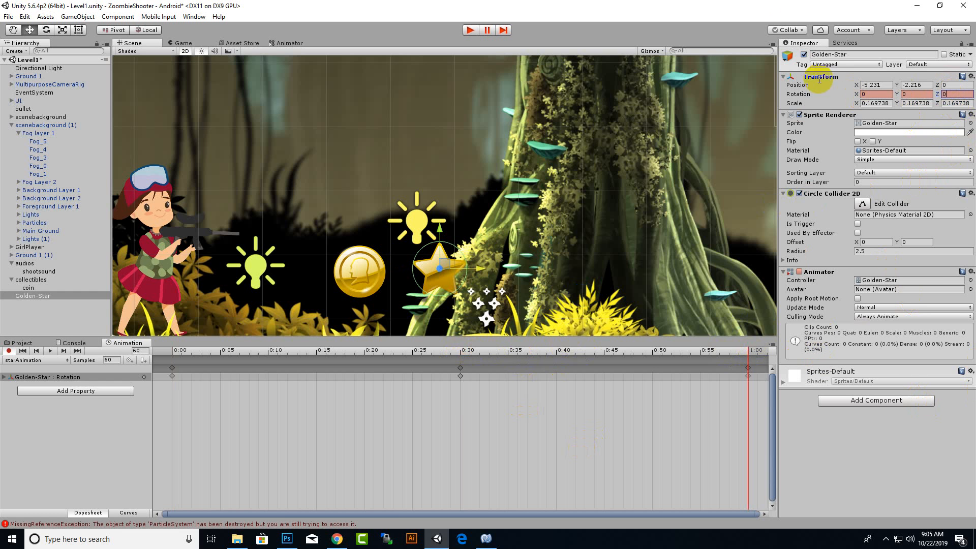
Preview the star's rotation animation, stop the playback and turn off keyframe recording.
click(49, 352)
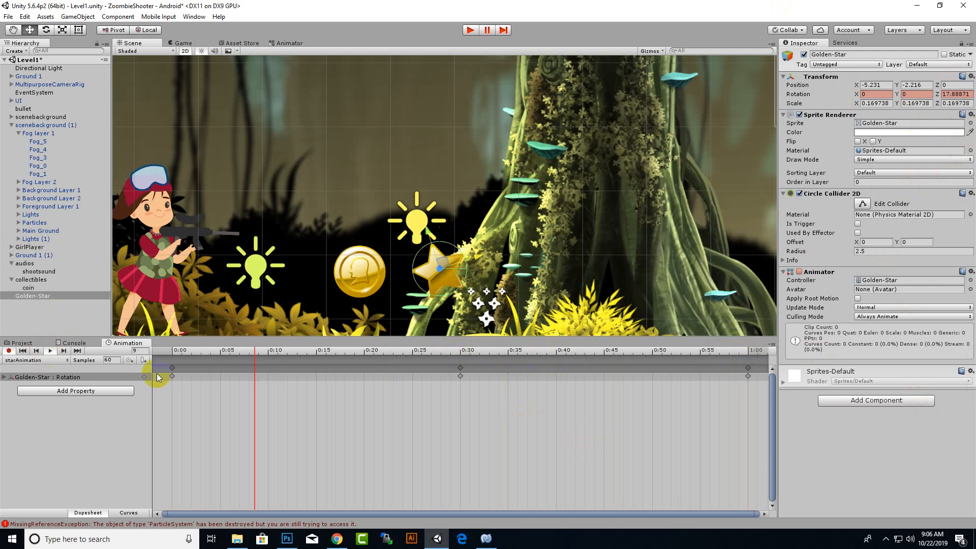
click(46, 350)
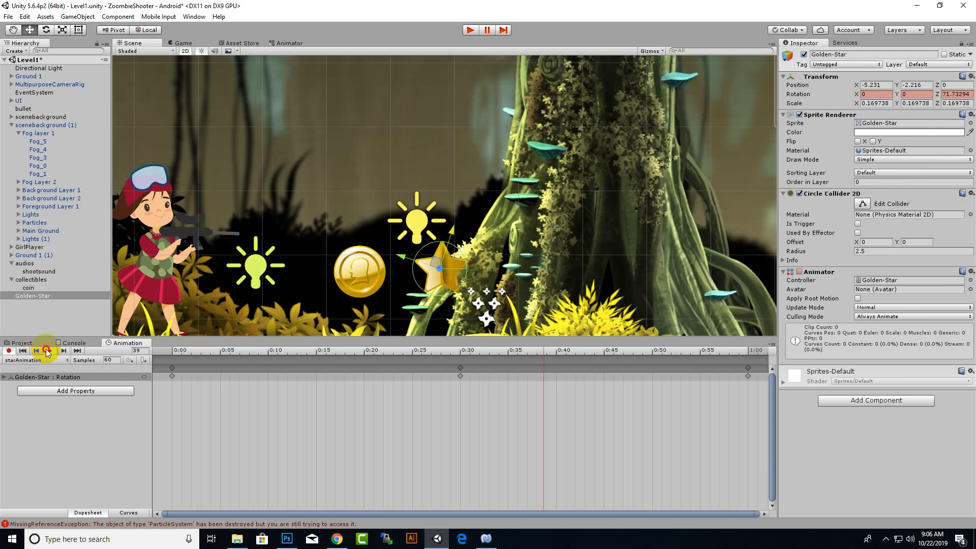
click(8, 351)
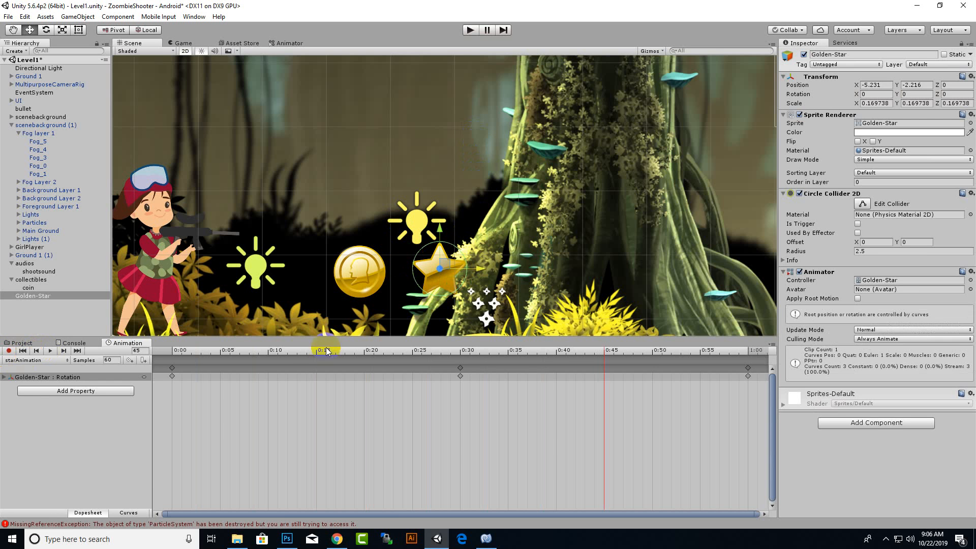
Add the Diamond-Blue - Copy sprite from the sprites/ui folder to the scene and scale it to about 0.16.
click(21, 343)
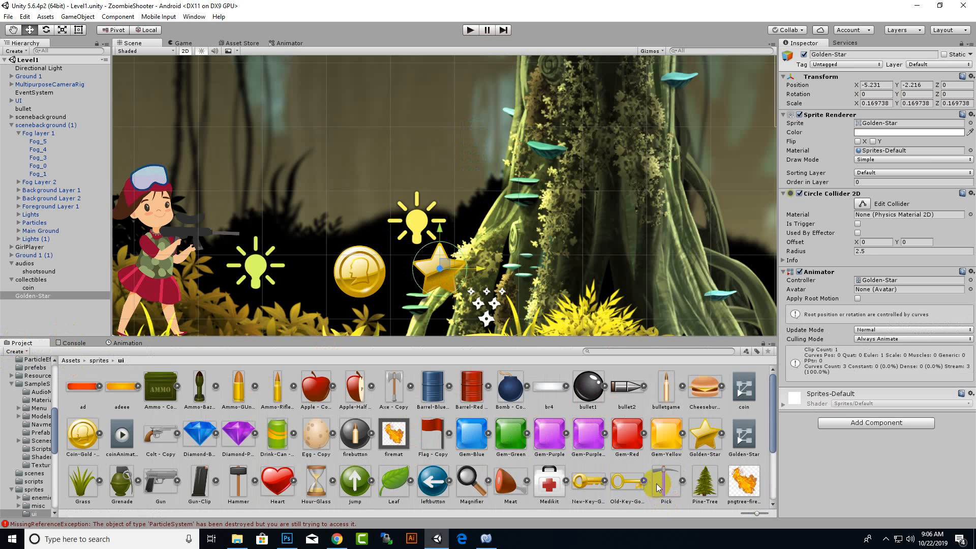
scroll(659, 485, down, 3)
scroll(323, 447, up, 3)
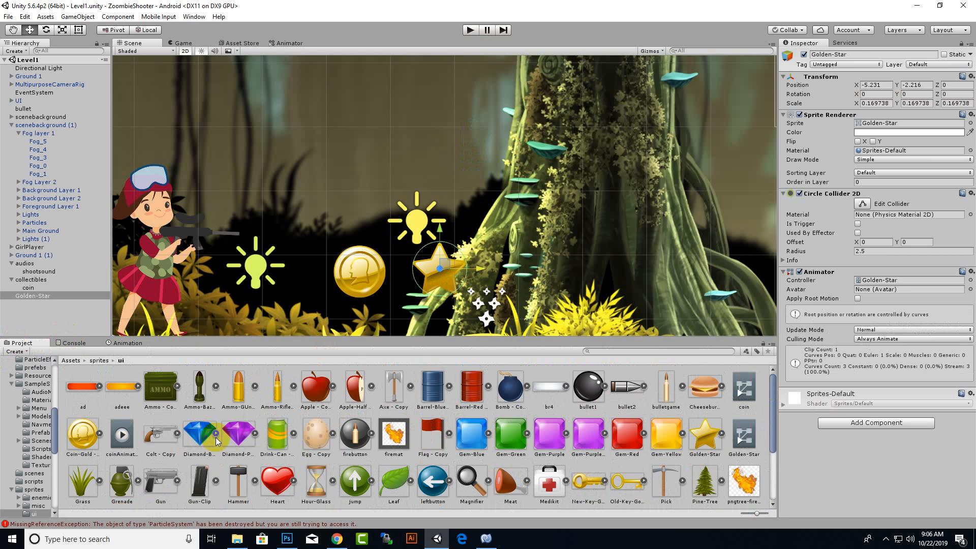
drag(199, 434, 596, 256)
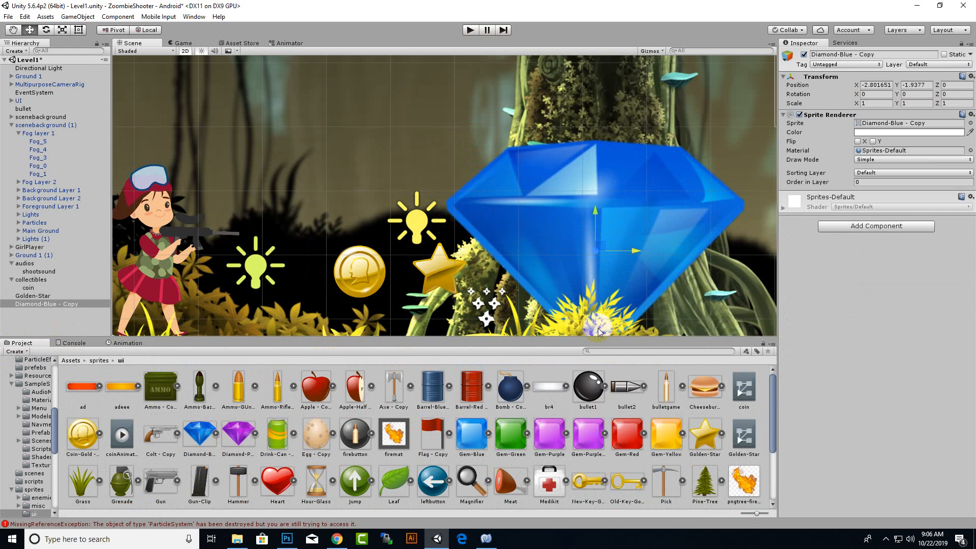
click(78, 30)
click(62, 30)
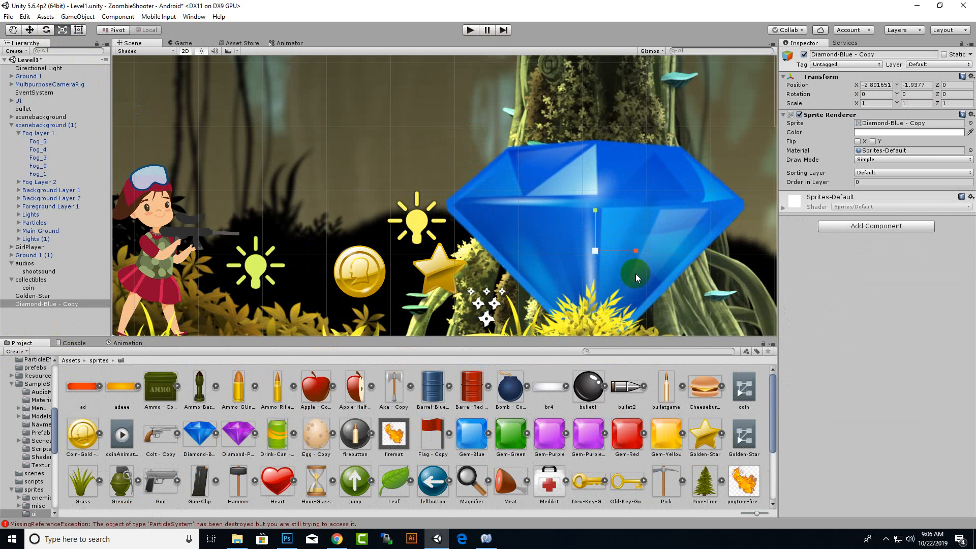
drag(596, 251, 590, 289)
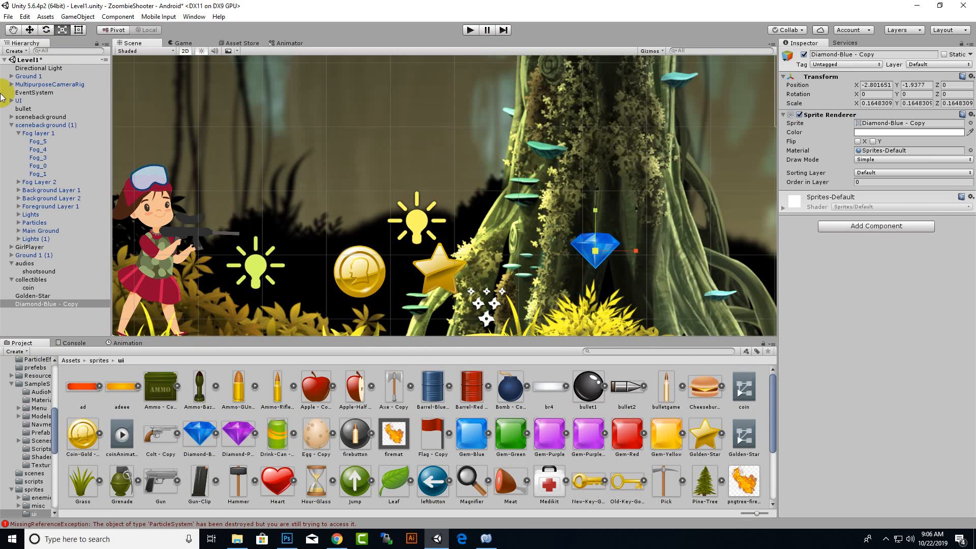
Move the blue diamond over the golden star for size comparison and enlarge it to about 0.23 scale.
click(29, 29)
drag(621, 250, 468, 245)
drag(441, 210, 441, 234)
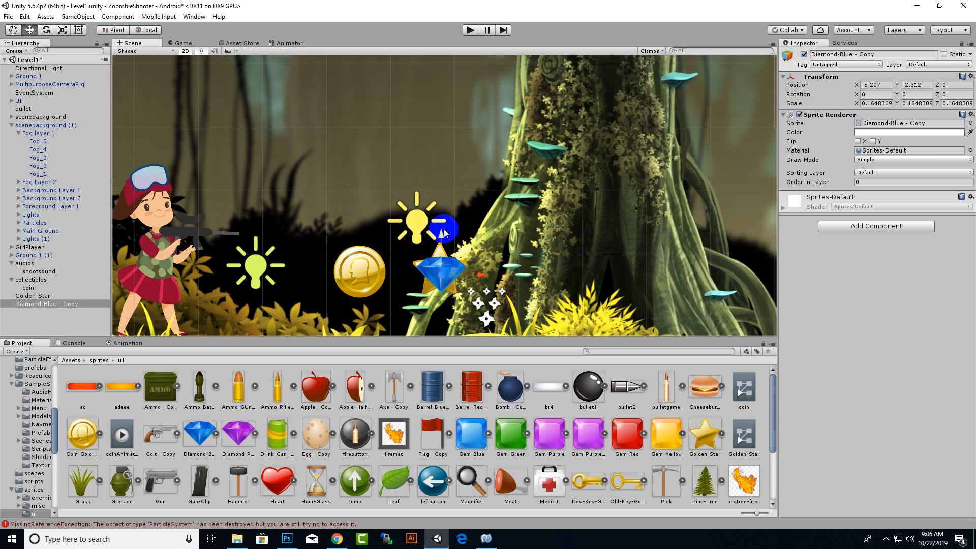
click(62, 30)
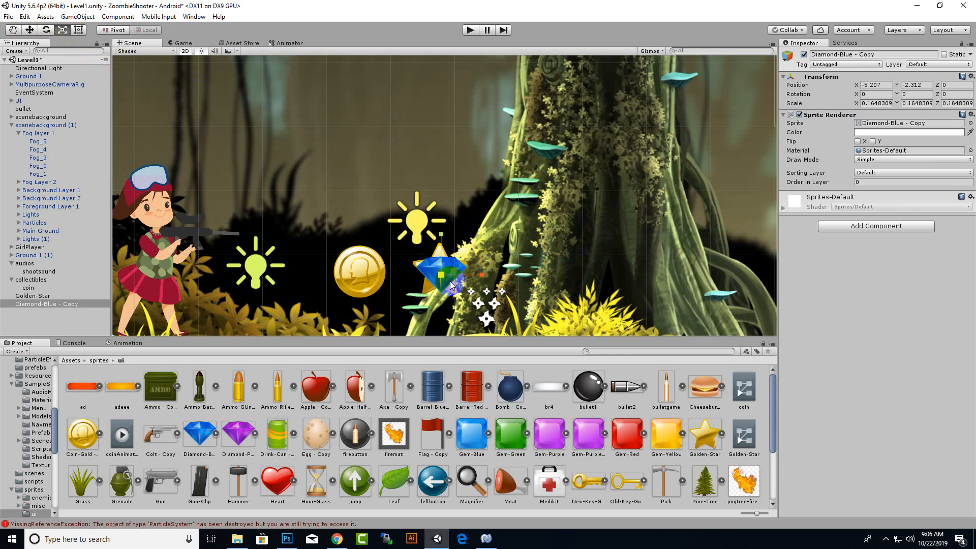
drag(445, 275, 441, 230)
Place the blue diamond right of the star at about X -3.83, Y -2.23 and reduce its scale to about 0.22.
click(29, 29)
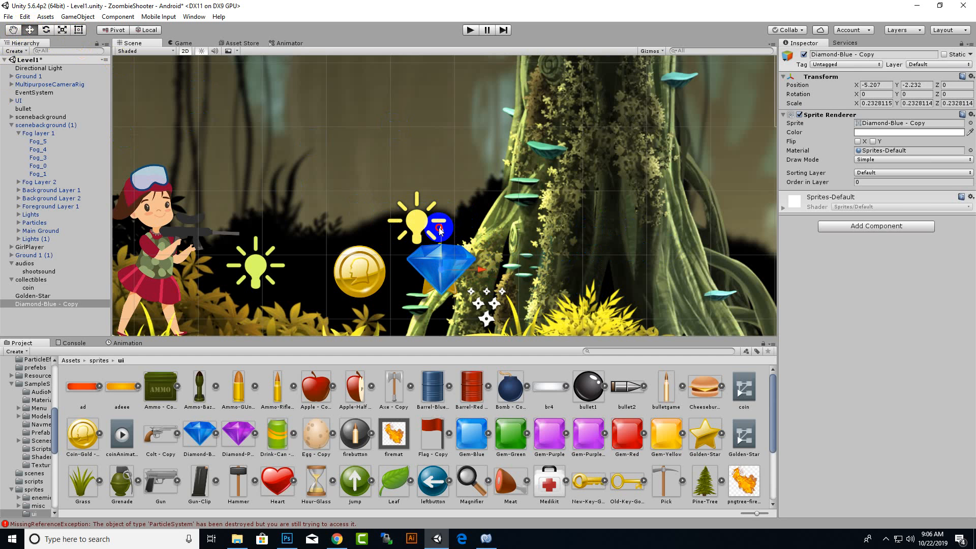
drag(478, 277, 531, 274)
click(62, 29)
click(29, 29)
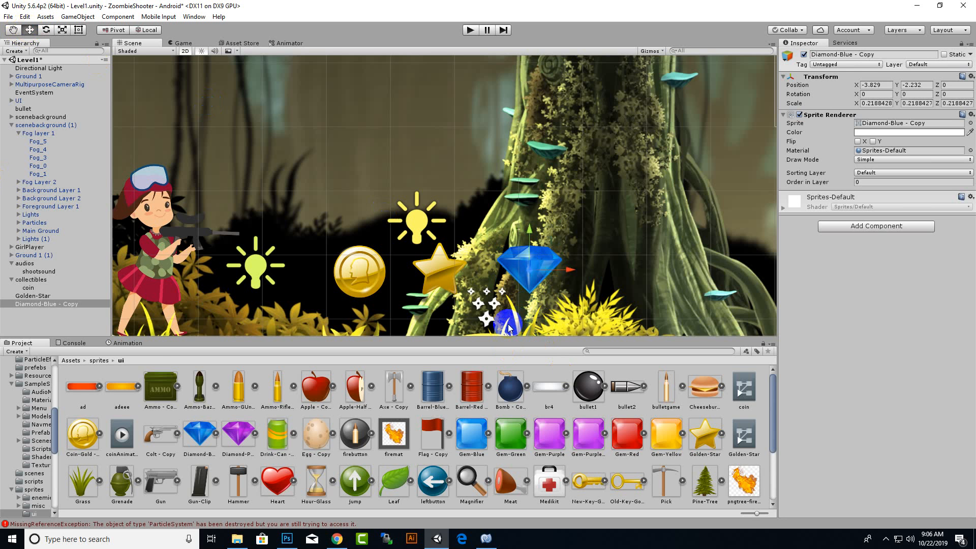
Rename the Golden-Star object in the scene to star.
click(138, 344)
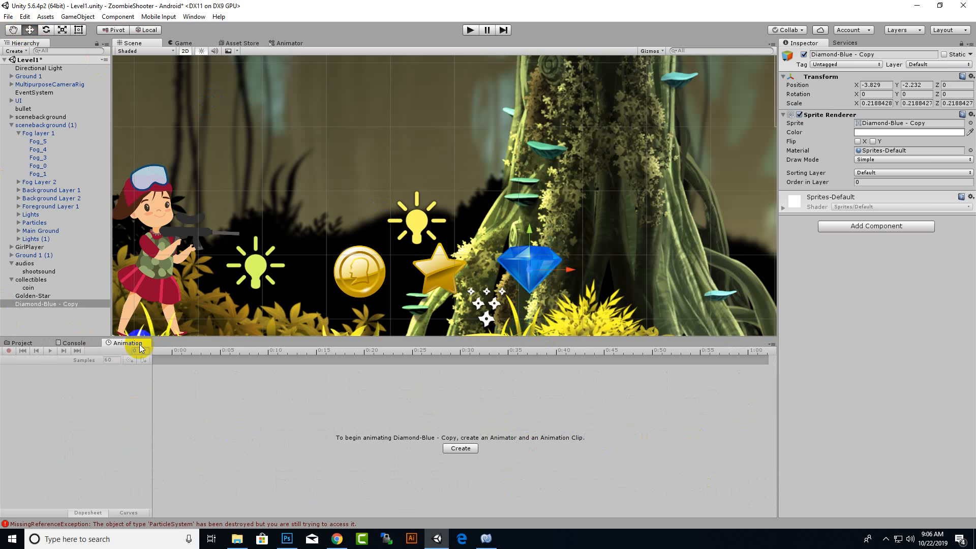
right_click(43, 296)
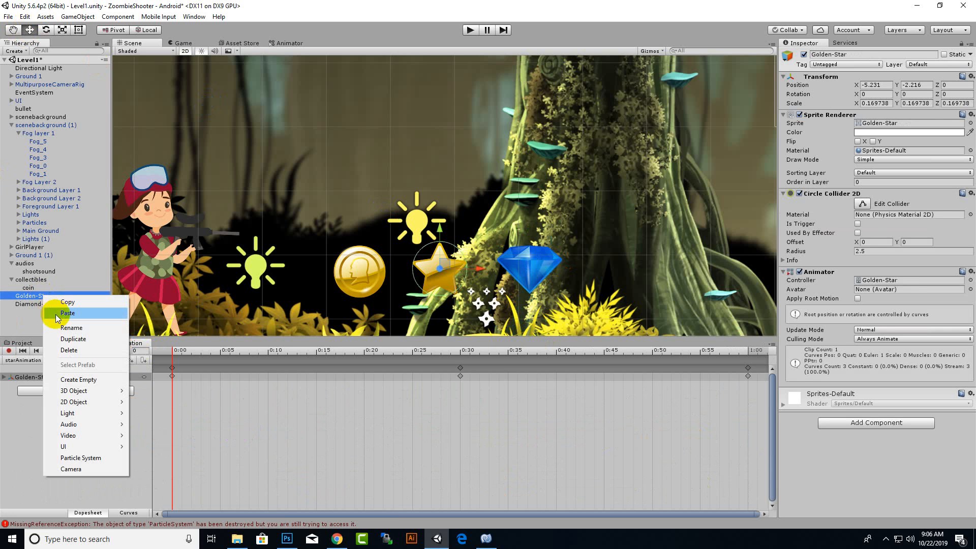
click(71, 328)
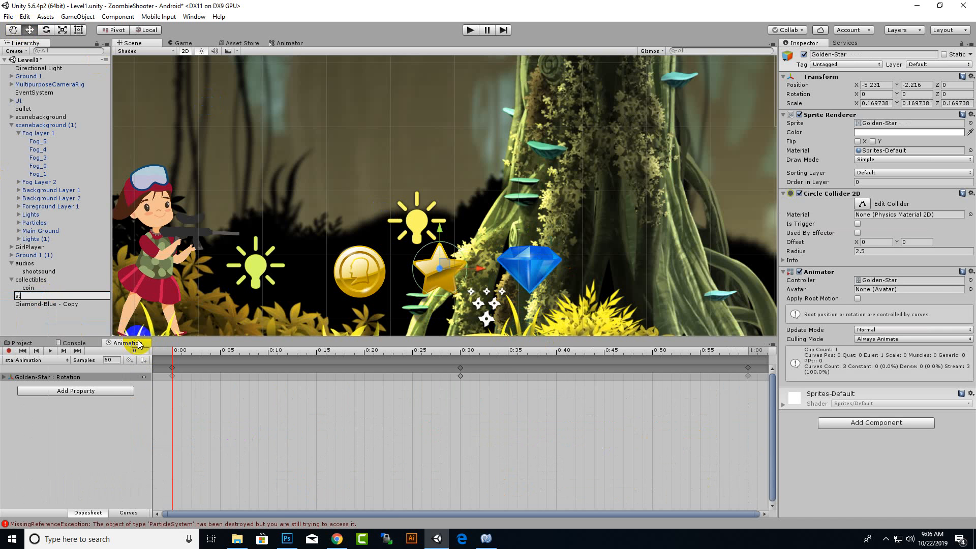
text(star)
key(Return)
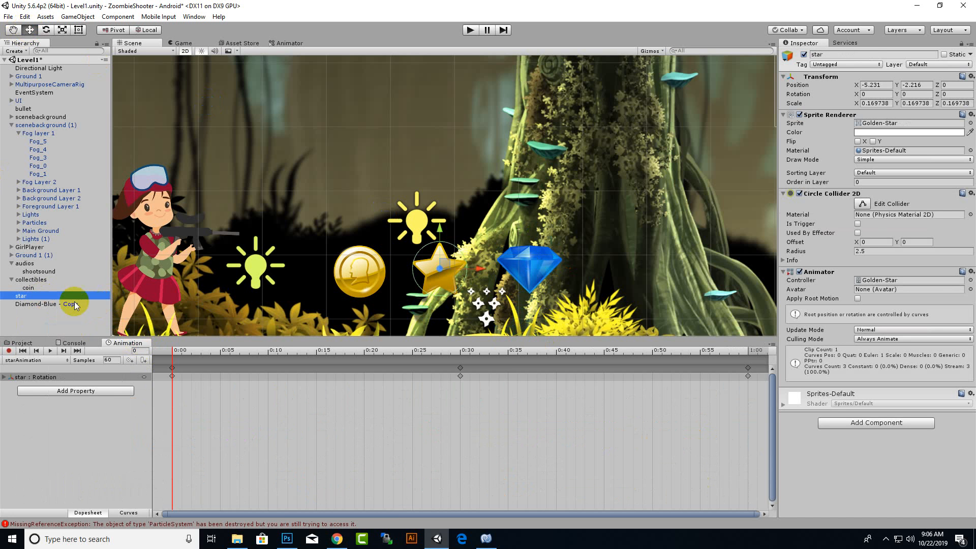
Rename the Diamond-Blue - Copy object to diamond.
click(64, 304)
right_click(43, 305)
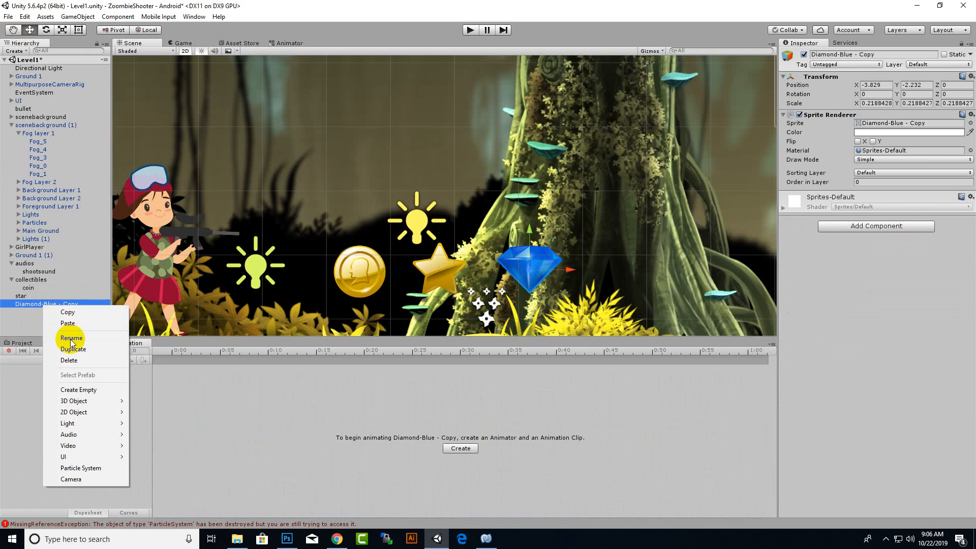
click(71, 337)
text(diam)
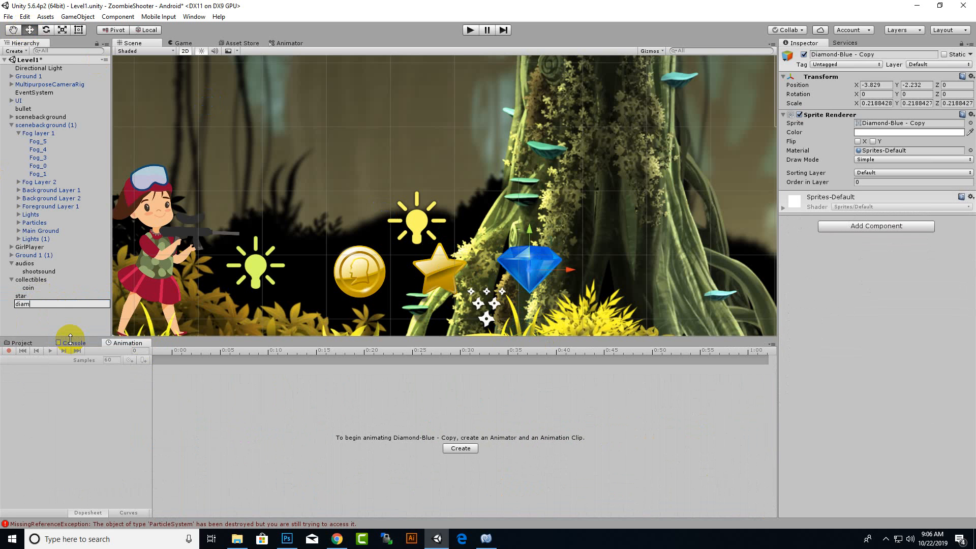
text(ond)
key(Return)
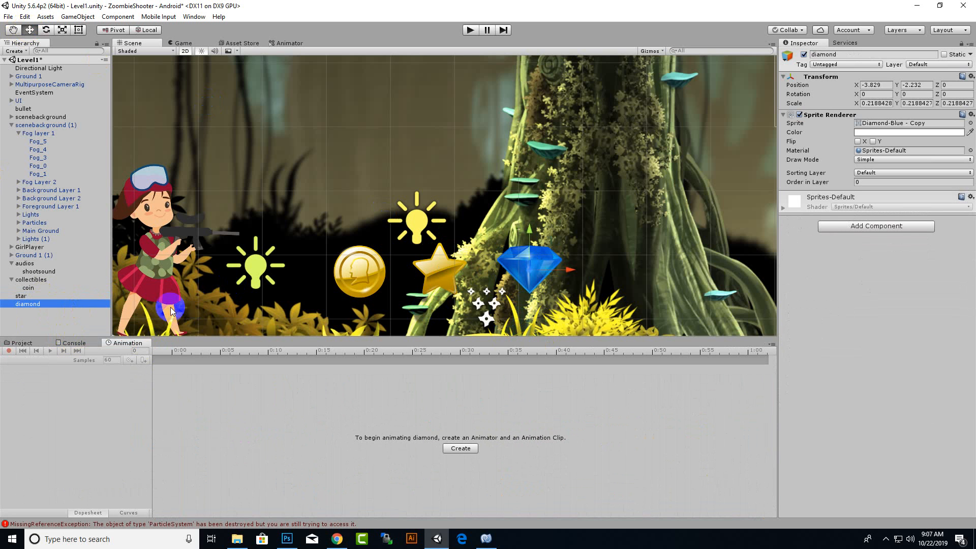
Add a Circle Collider 2D to the diamond and create its animation clip as diamondAnimation.anim in the ui folder.
click(844, 226)
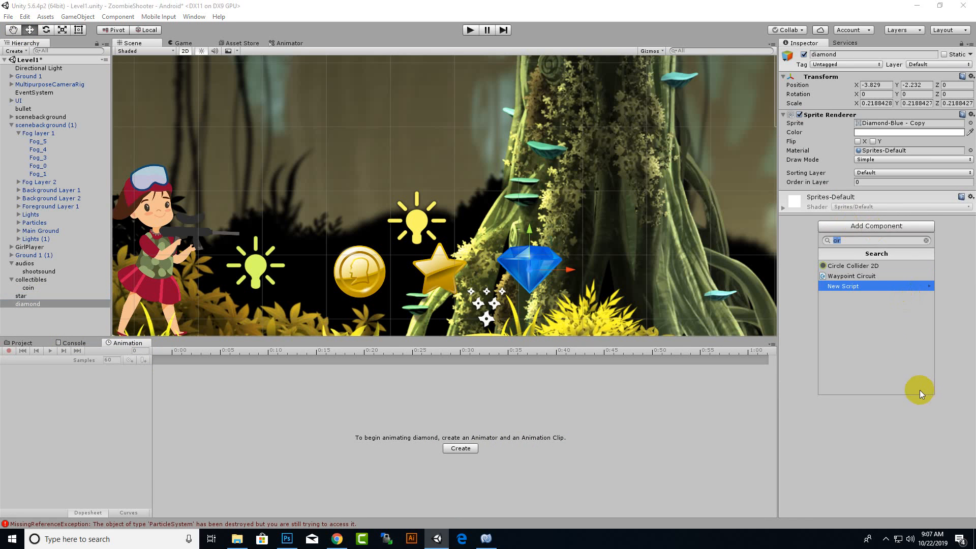
click(841, 266)
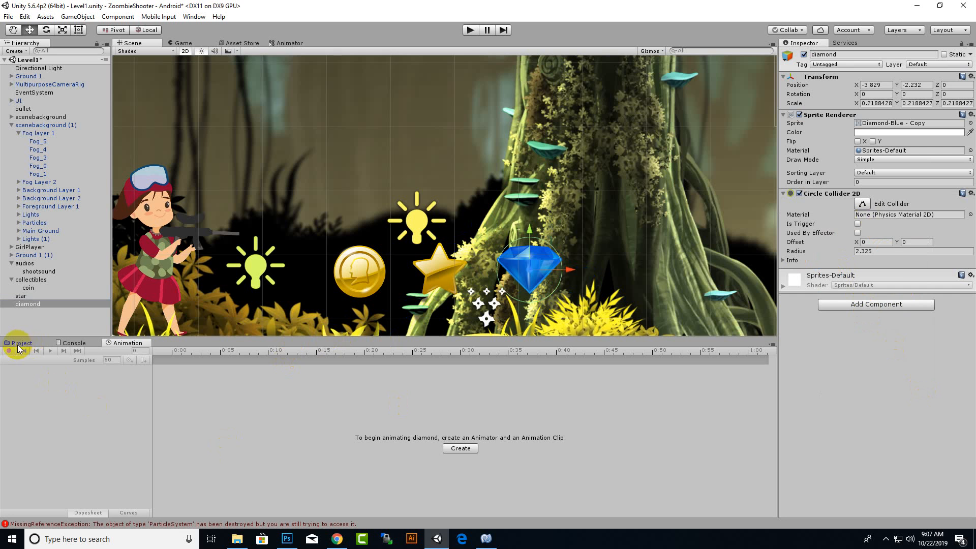
click(476, 453)
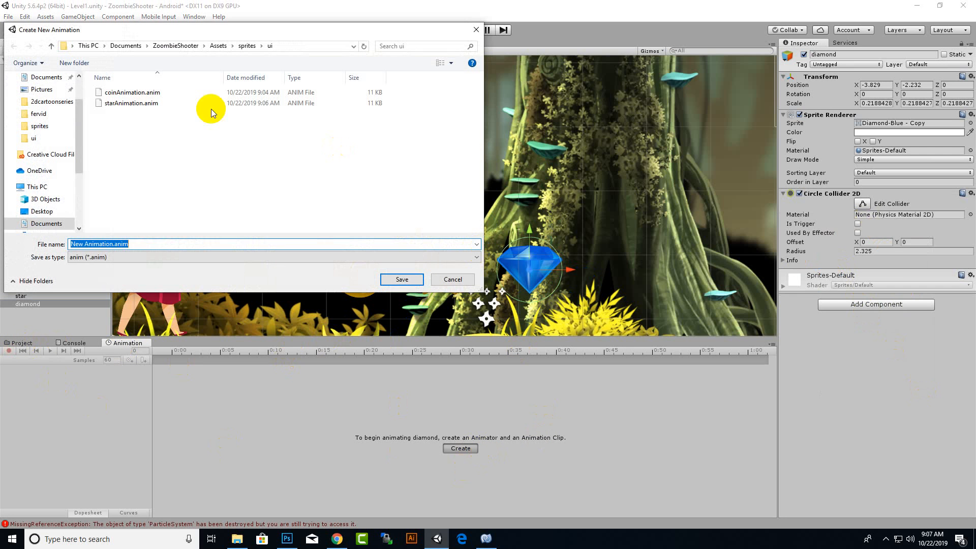
click(108, 245)
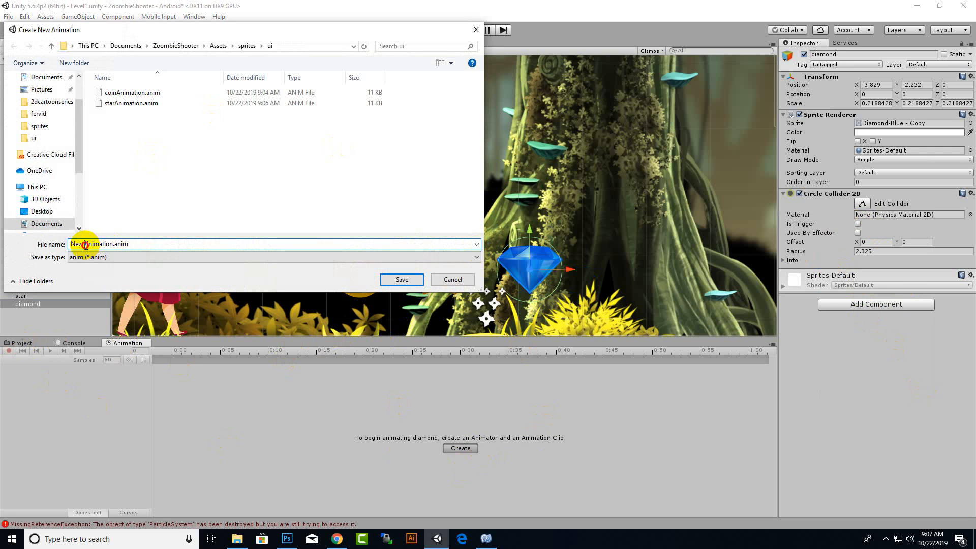
drag(85, 245, 3, 241)
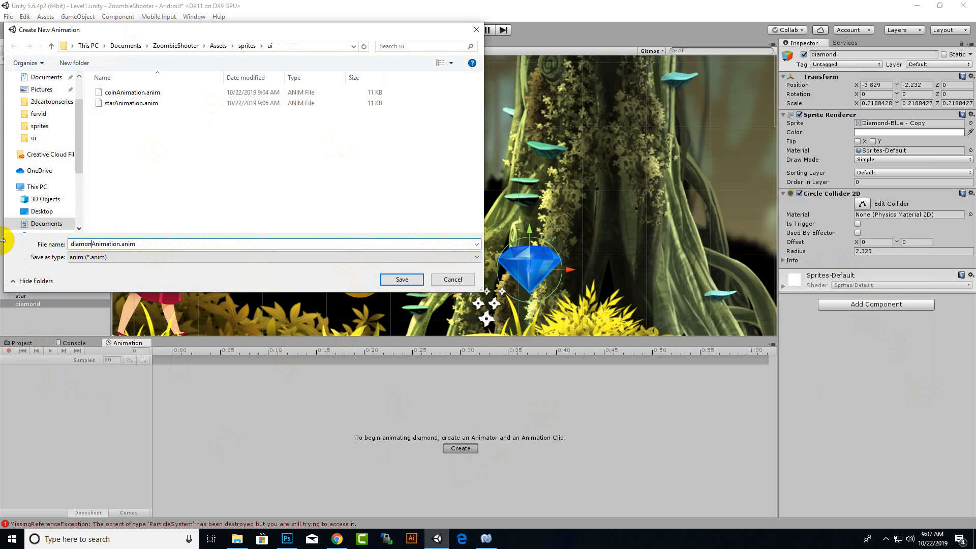
key(Return)
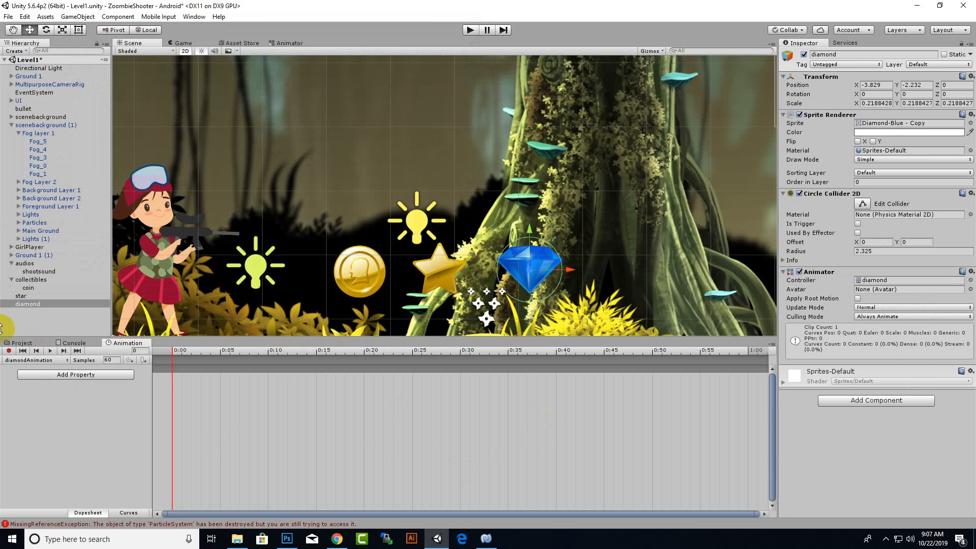
Start keyframe recording and key the diamond's Z rotation at 0 on 0:00 and 20 on 0:30.
click(8, 351)
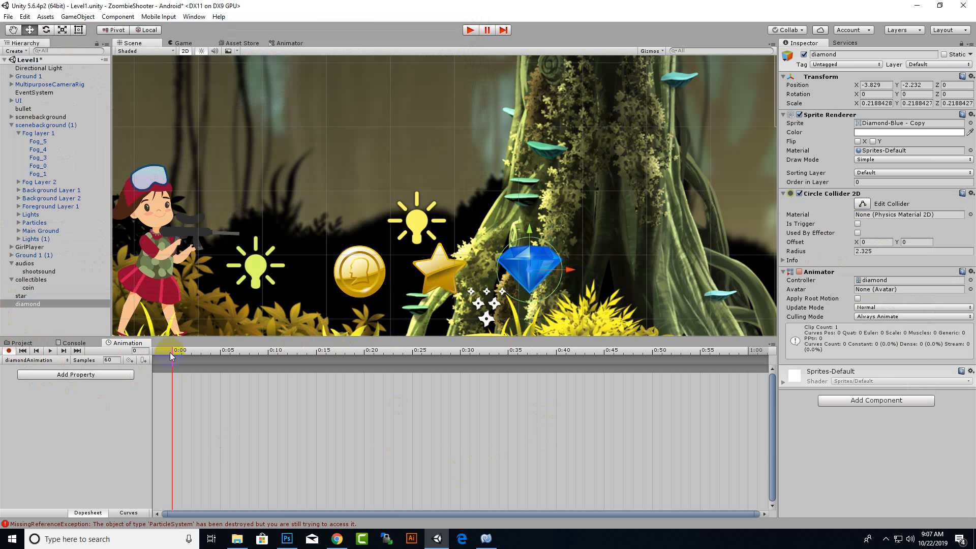
click(957, 94)
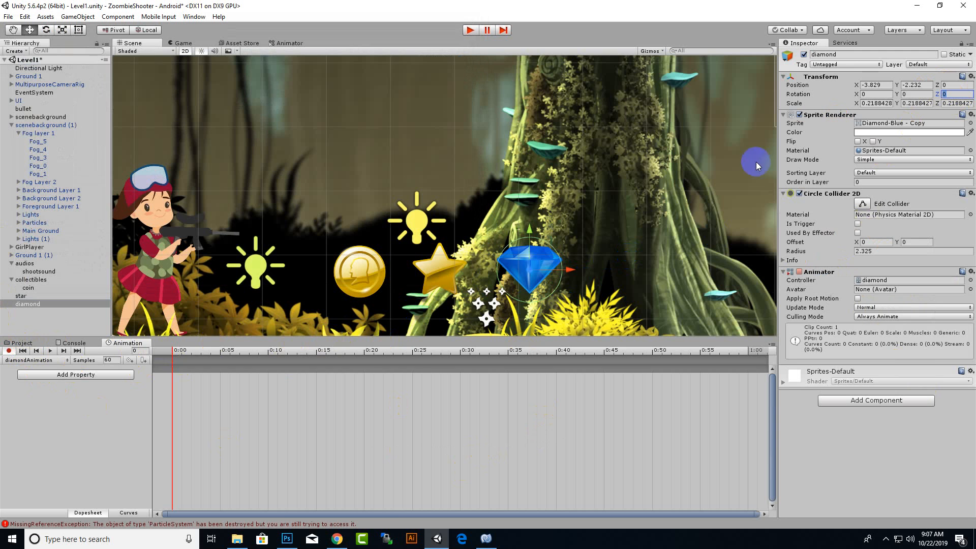
text(1)
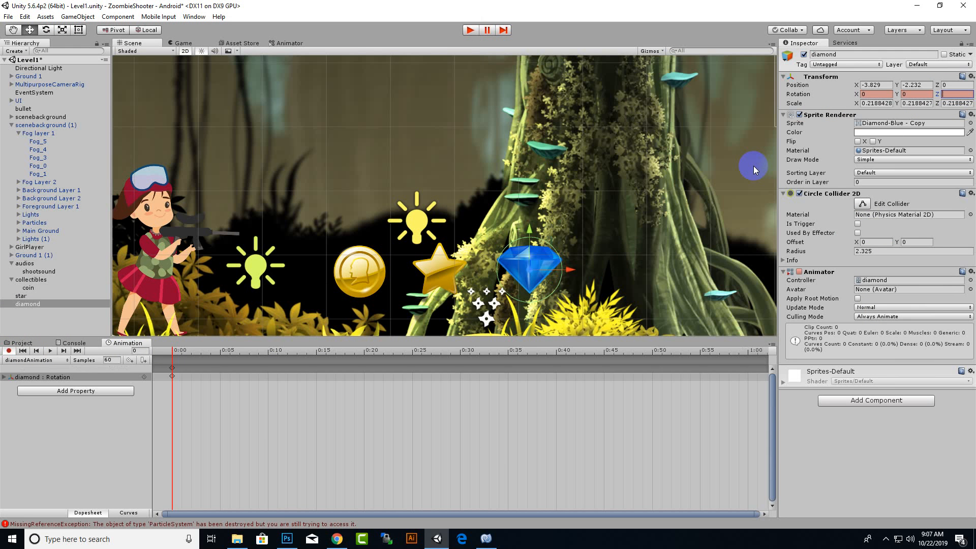
click(463, 350)
click(955, 94)
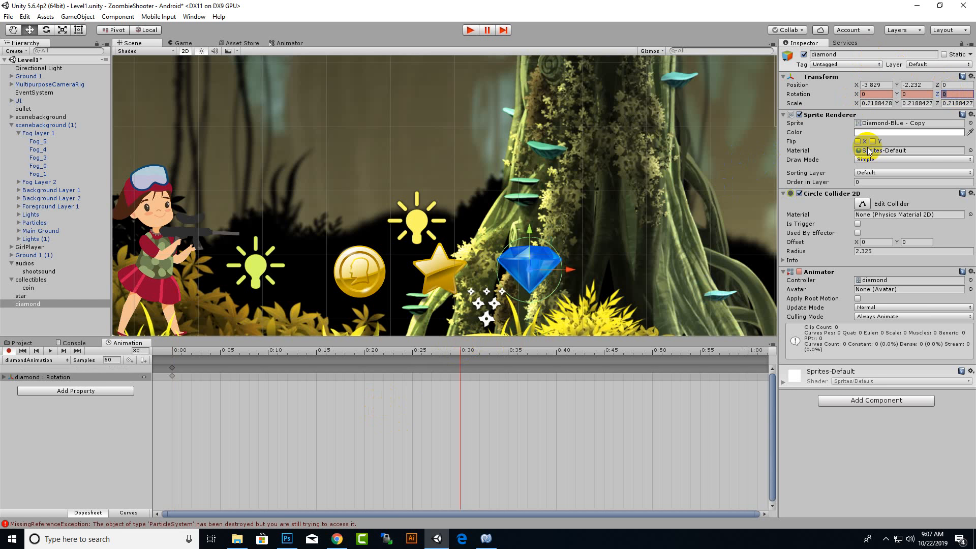
text(20)
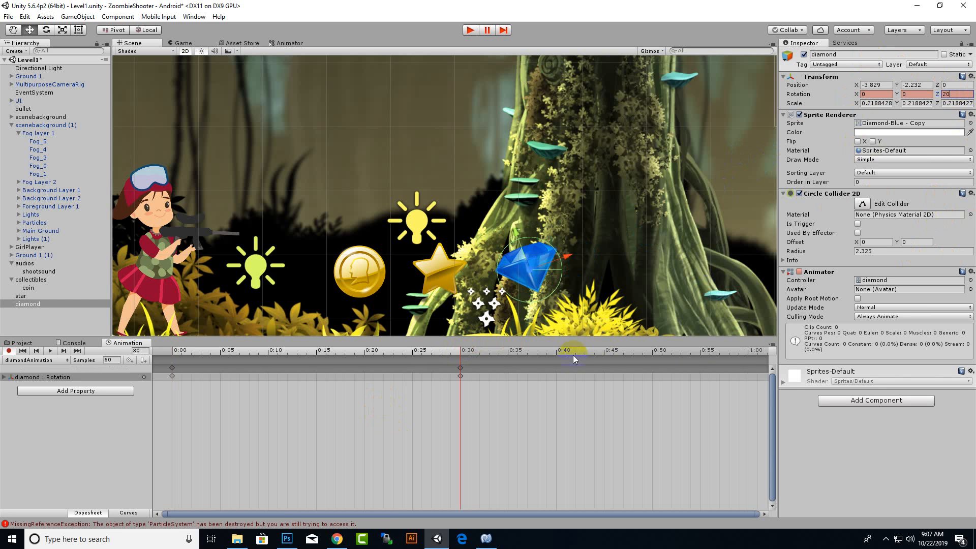
Key the diamond's Z rotation at 0 on 1:00 and play the animation clip to preview it.
click(750, 352)
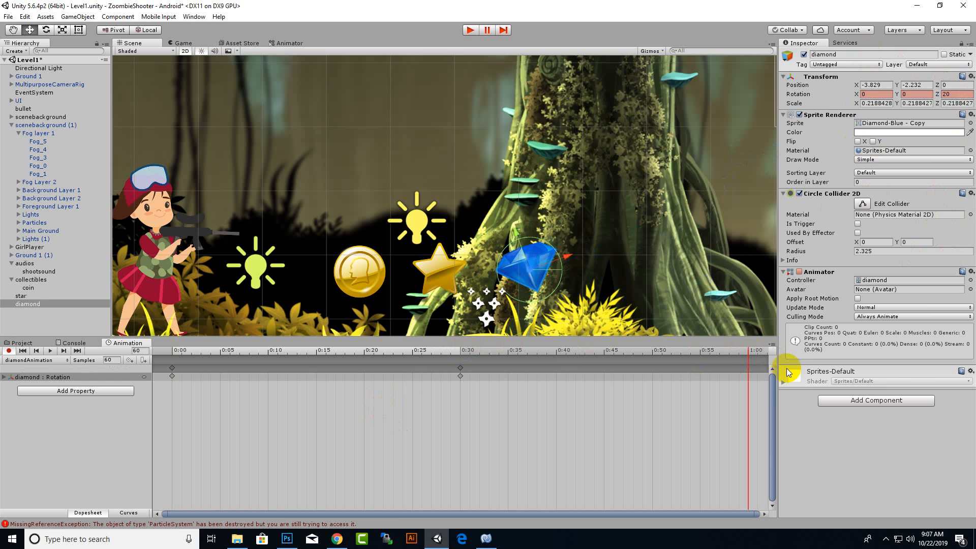
double_click(956, 94)
text(0)
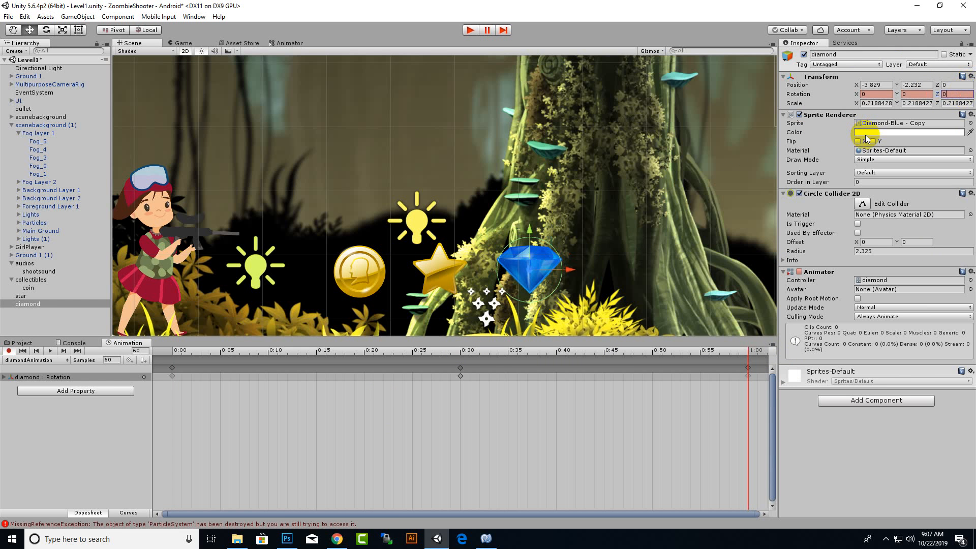
click(53, 351)
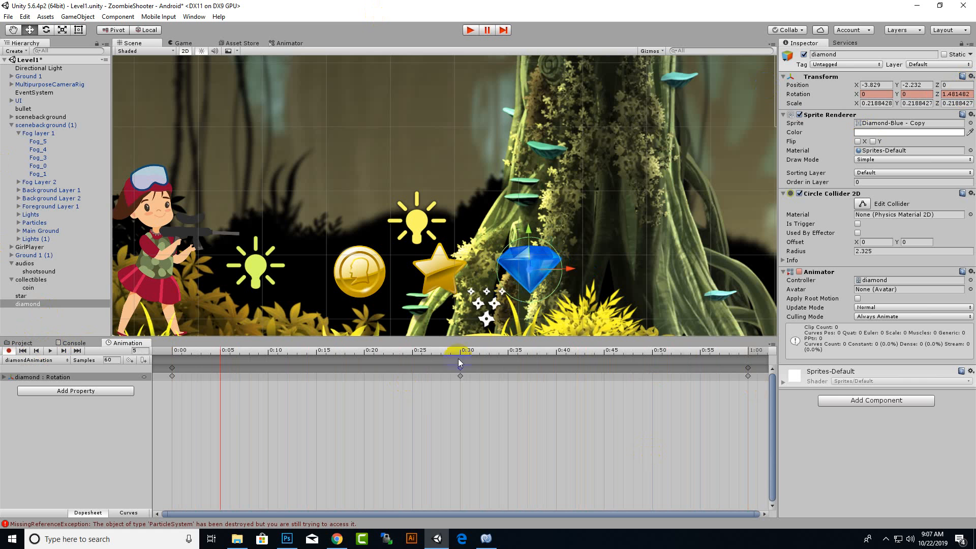
Move the middle rotation keyframe to 0:20 and set the diamond's Z rotation at 0:00 to 20.
drag(460, 372, 376, 386)
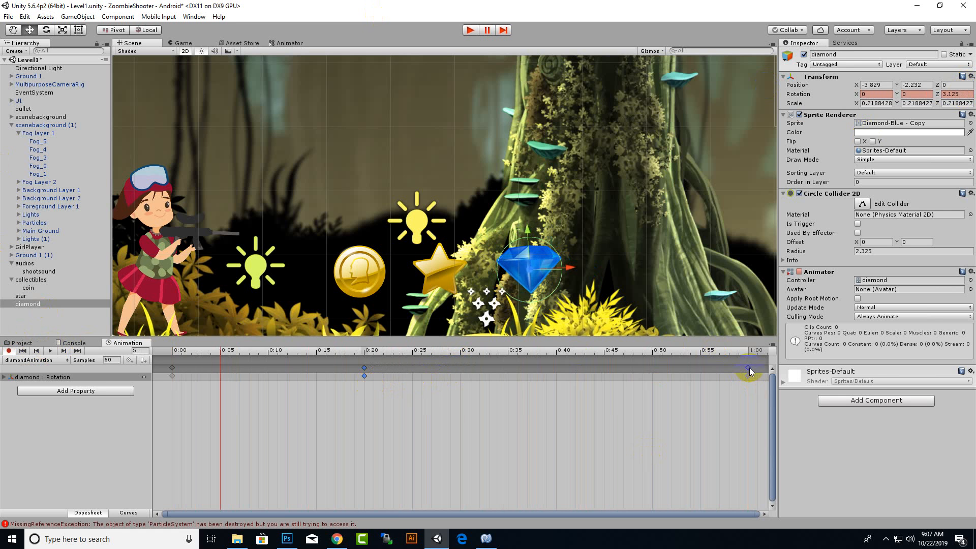
mouse_move(749, 371)
mouse_down()
mouse_move(658, 381)
mouse_move(751, 374)
mouse_up()
click(173, 352)
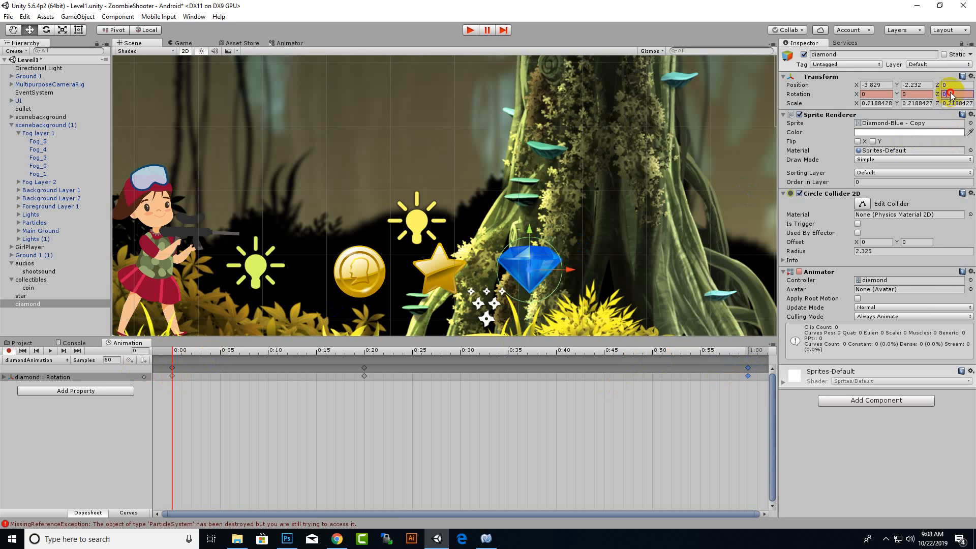
text(20)
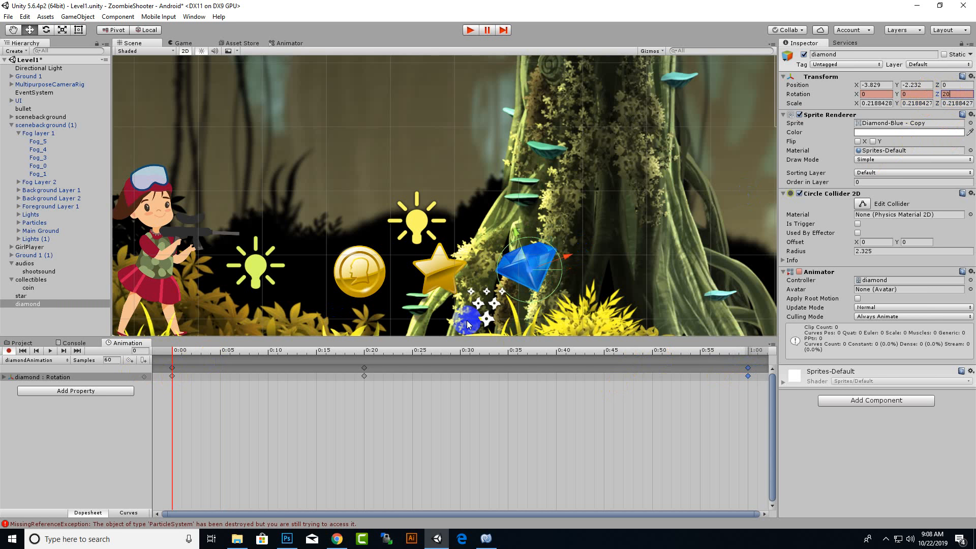
Set the diamond's Z rotation at 0:20 to 0 and move the last keyframe from 1:00 to 0:40.
click(365, 351)
click(368, 375)
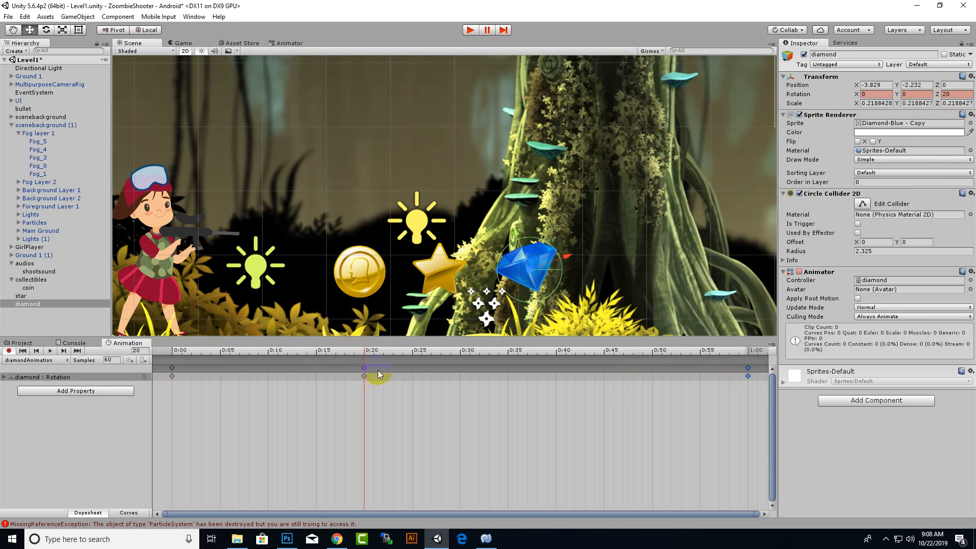
click(955, 94)
text(0)
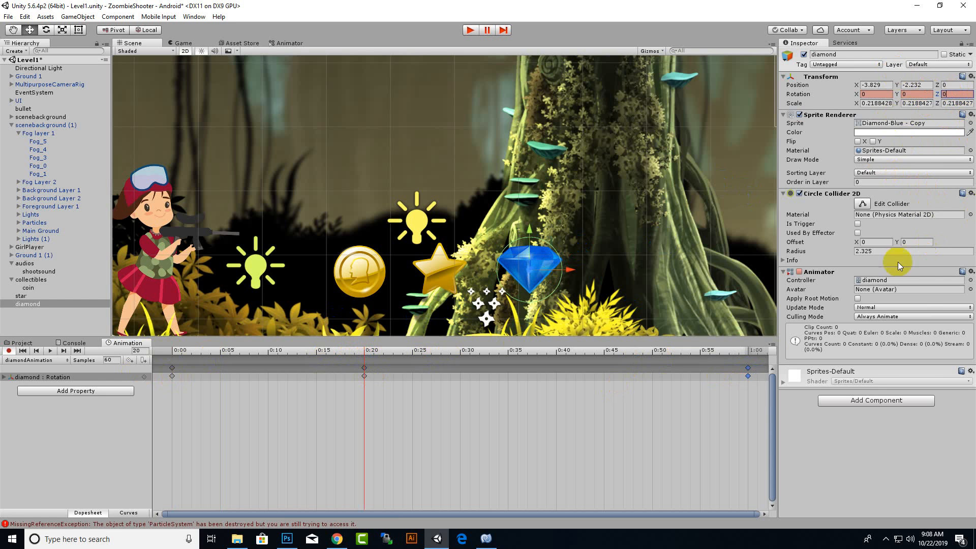
drag(748, 368, 552, 376)
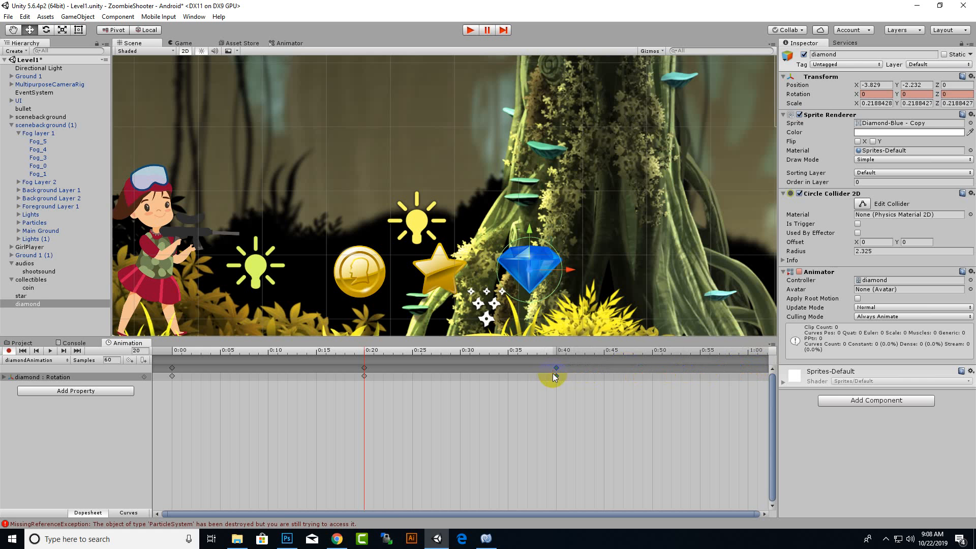
Try a Z rotation of 40 for the diamond at 0:20, then replace it with -20.
click(958, 96)
text(40)
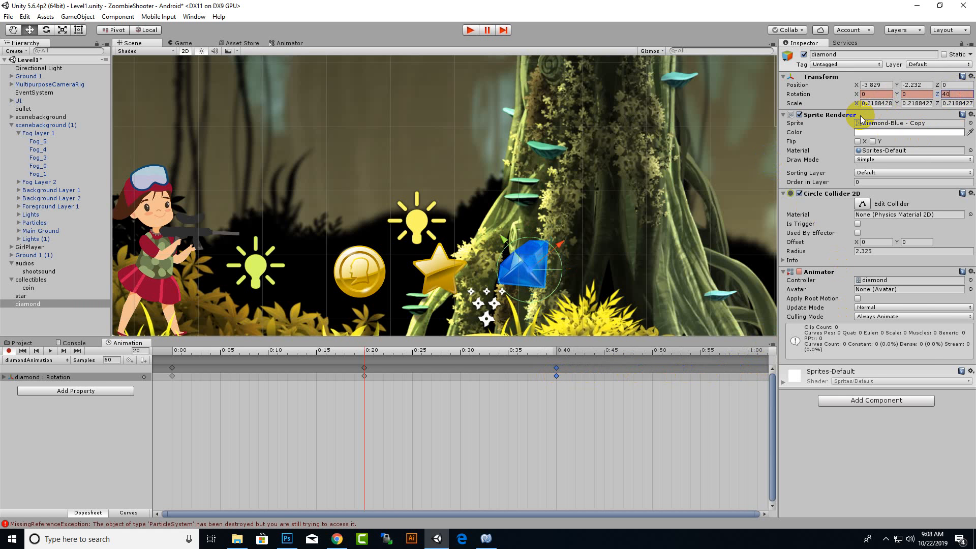
key(BackSpace)
key(BackSpace)
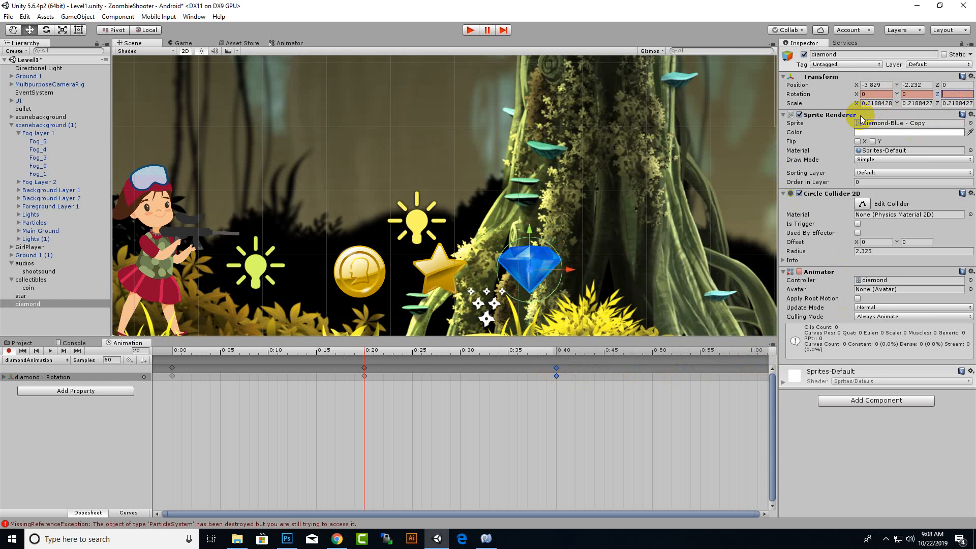
text(-20)
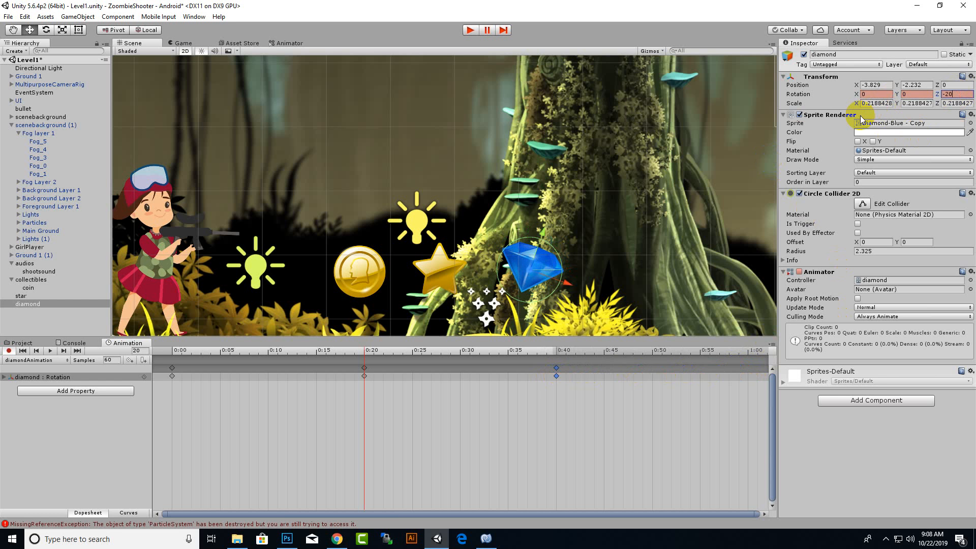
Key the diamond's Z rotation at 20 on 1:00 and preview the swinging animation in the scene.
click(748, 351)
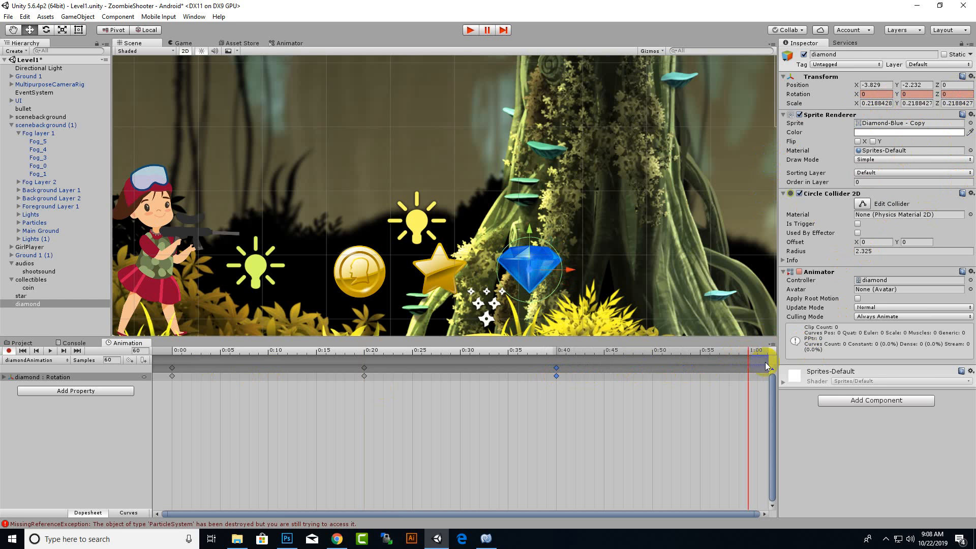
click(949, 95)
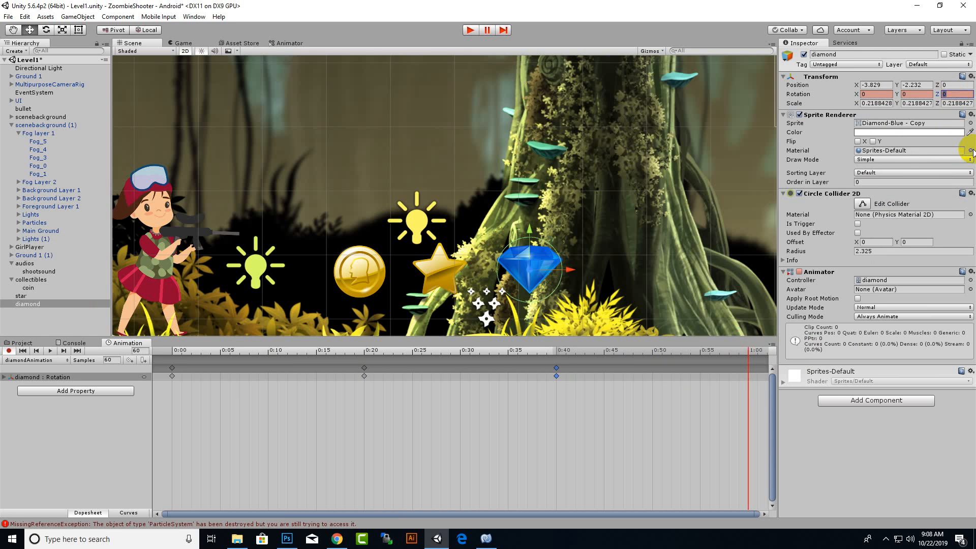
text(20)
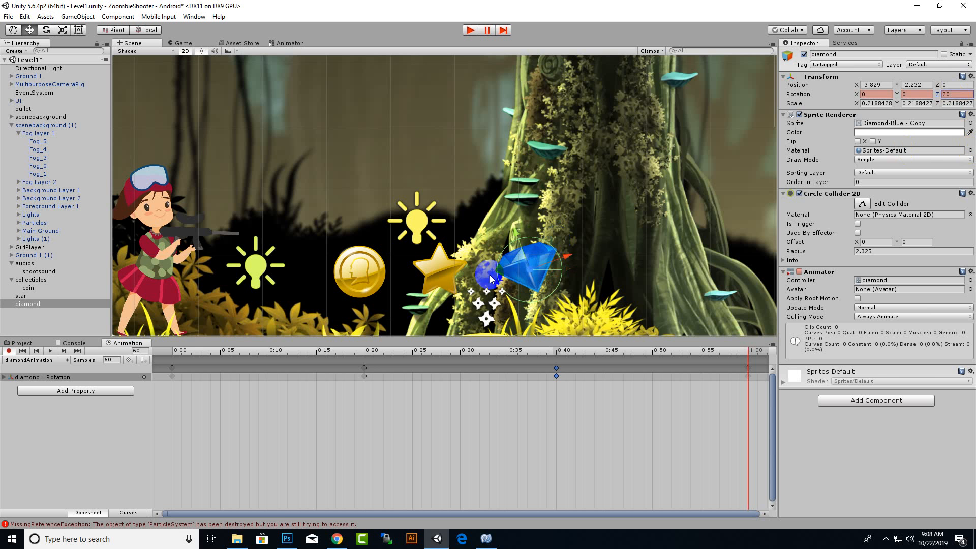
click(51, 352)
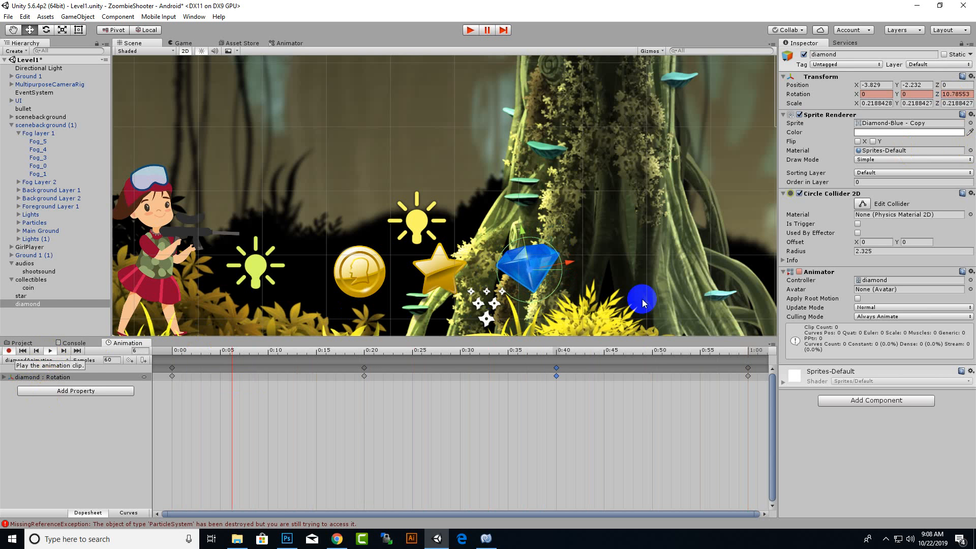
scroll(633, 245, down, 3)
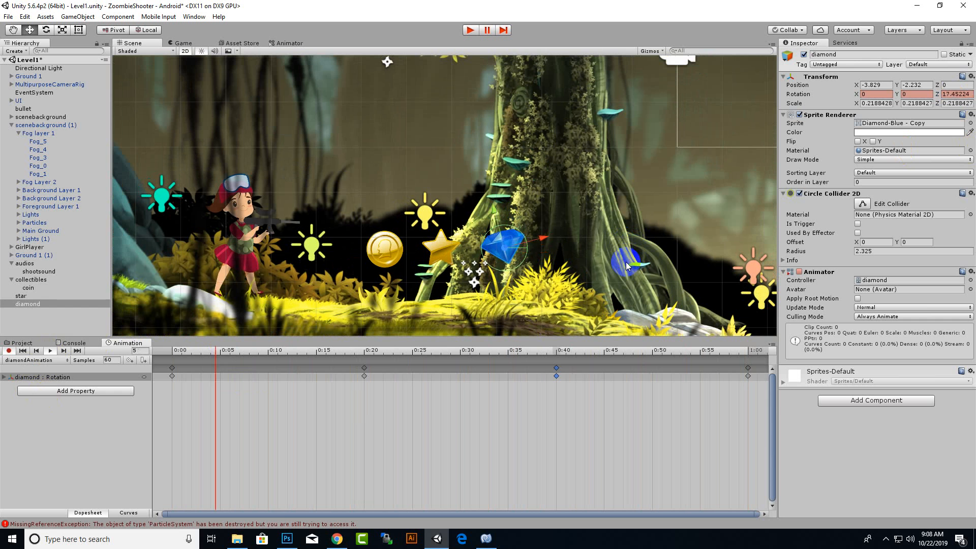
Stop the diamond's animation preview and save the level scene.
click(50, 351)
click(9, 351)
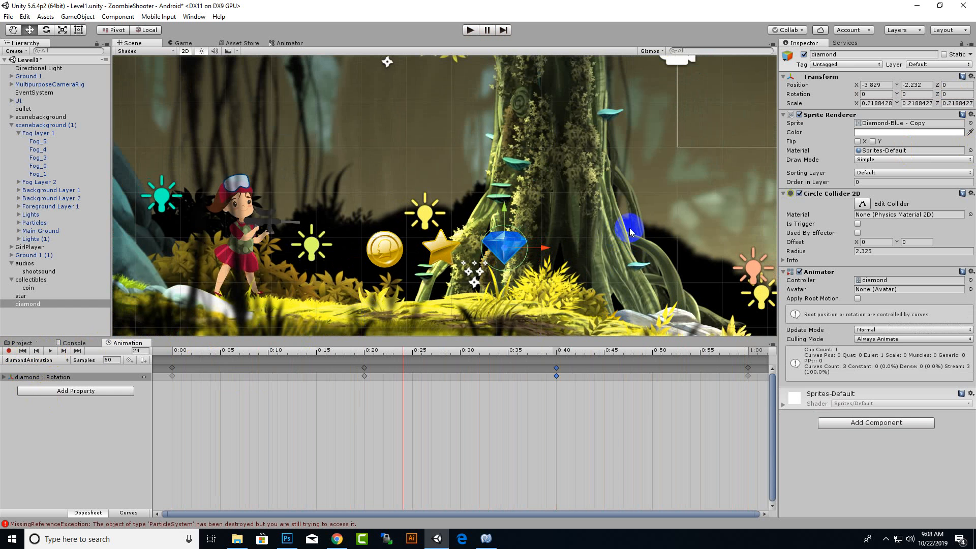
key(ctrl+s)
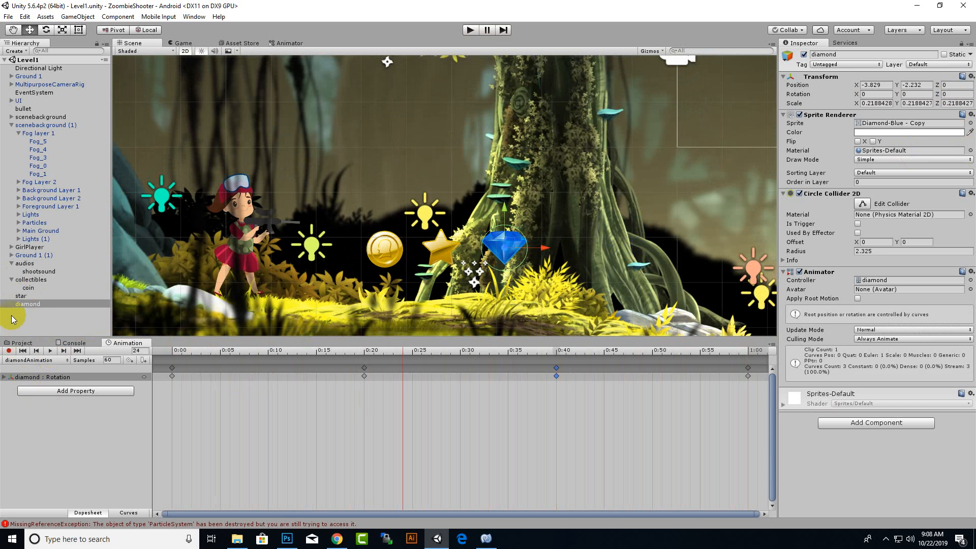
Create a C# script named starcollect in the project's scripts folder.
click(28, 288)
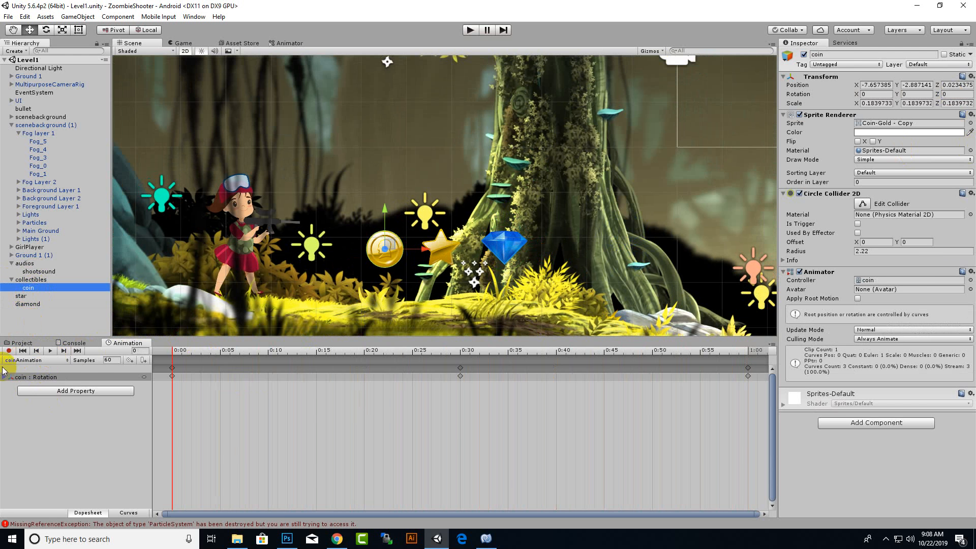
click(21, 343)
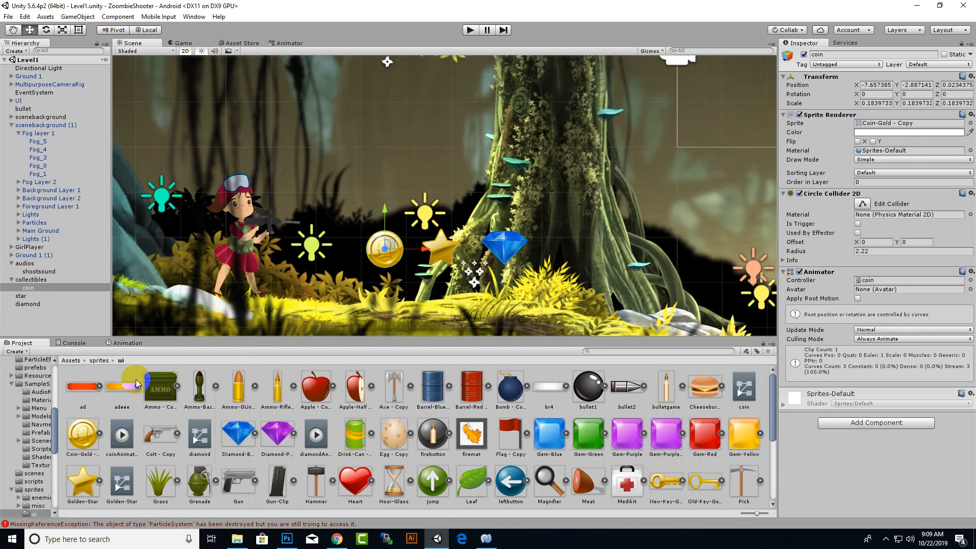
click(99, 361)
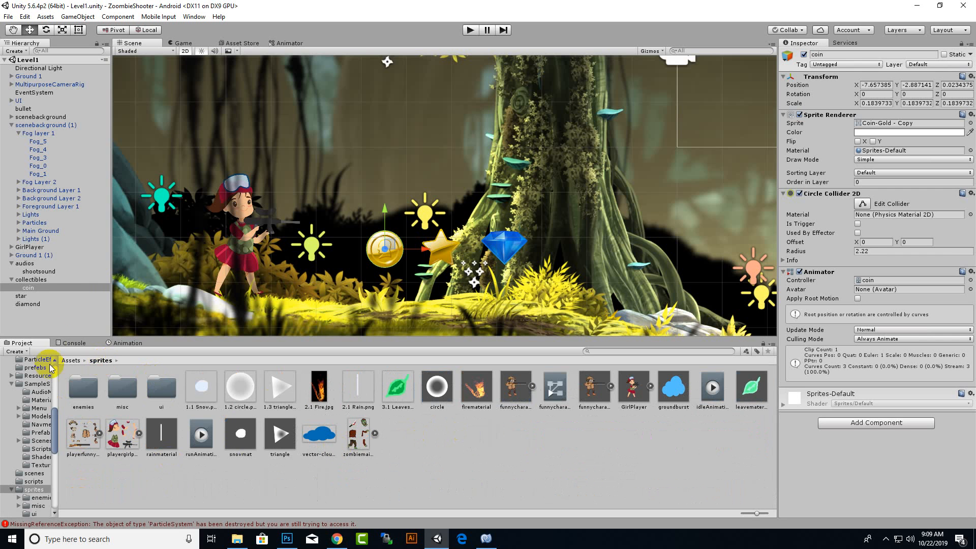
click(71, 360)
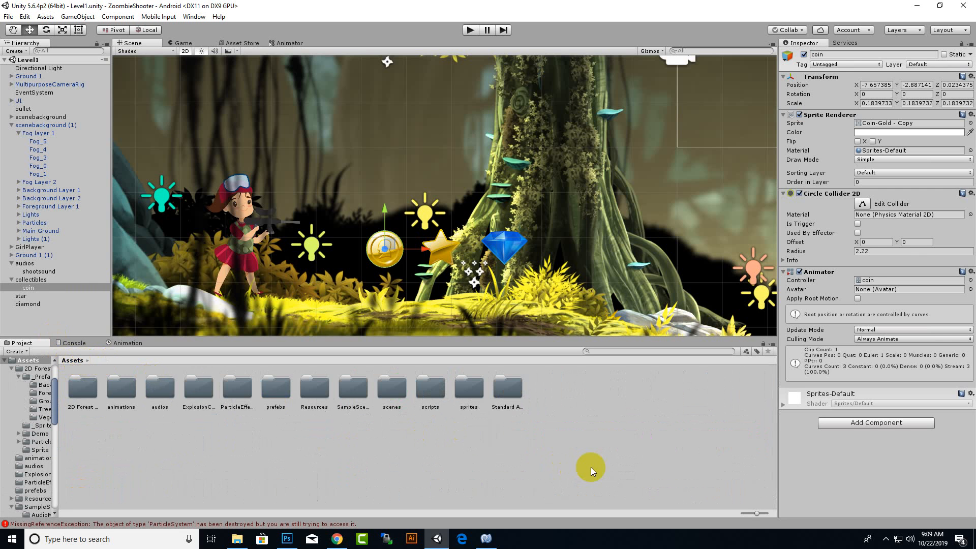
double_click(429, 391)
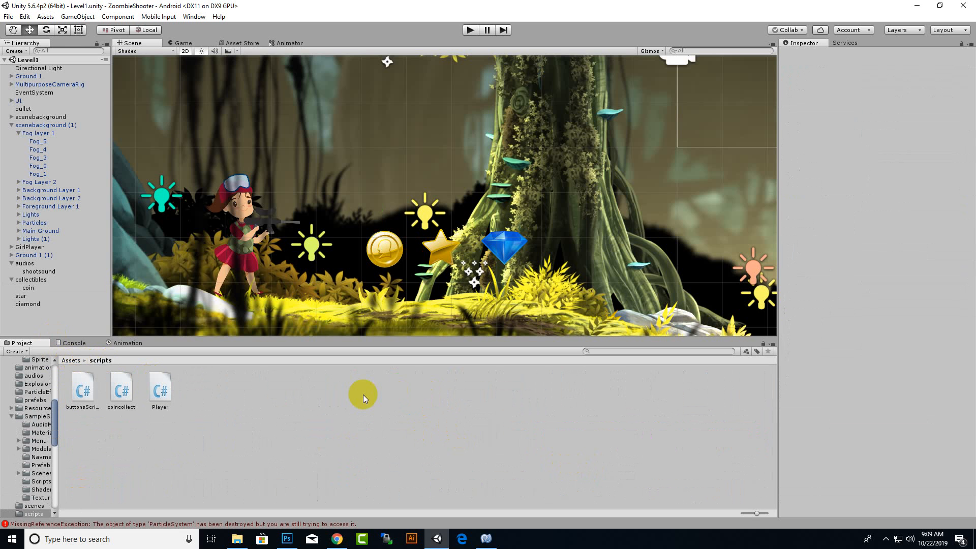
right_click(380, 405)
mouse_move(427, 219)
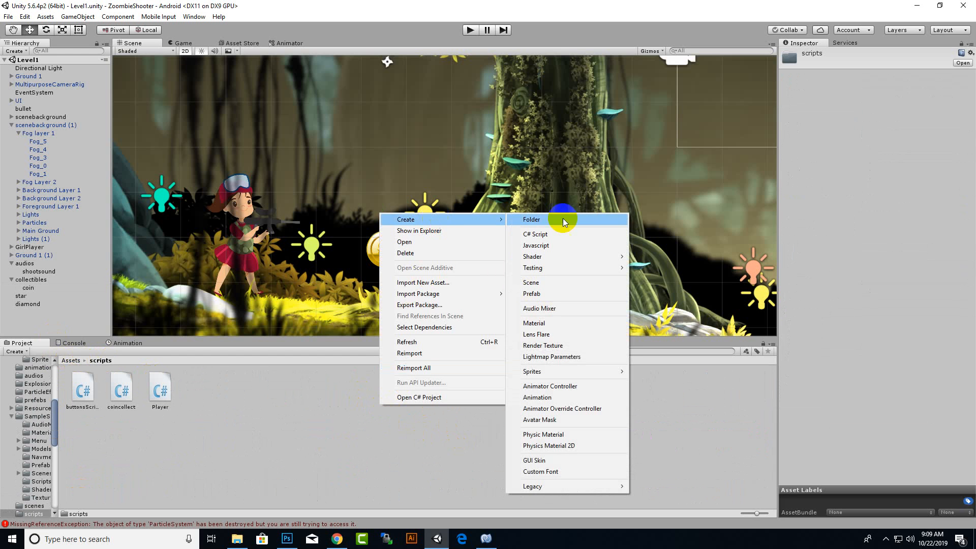
click(599, 234)
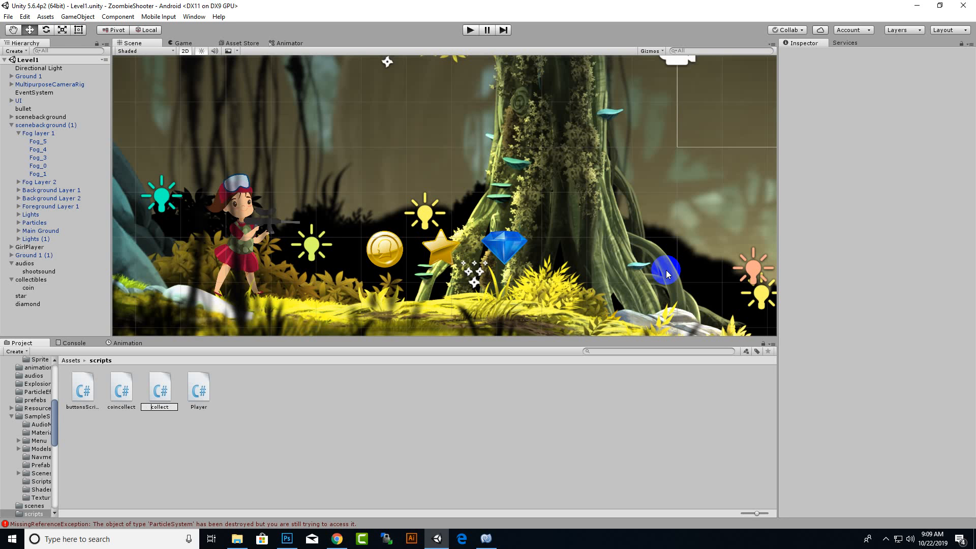
key(Return)
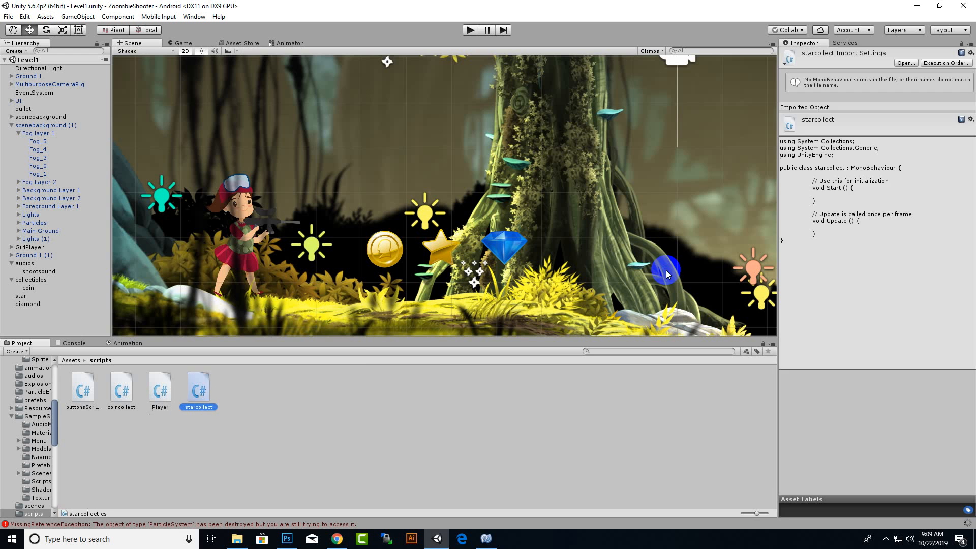
Create another C# script named diamondcollect in the scripts folder.
right_click(233, 483)
click(336, 293)
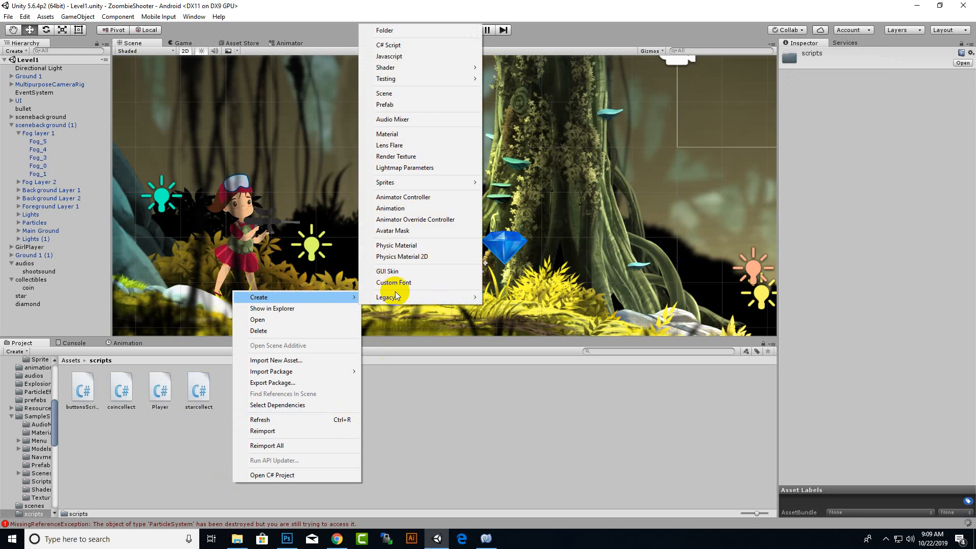
click(398, 45)
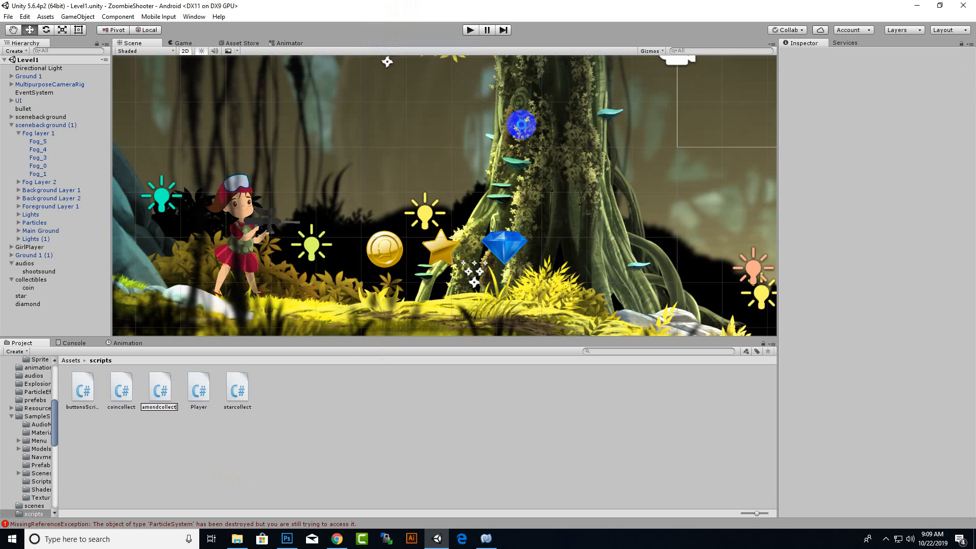
key(Return)
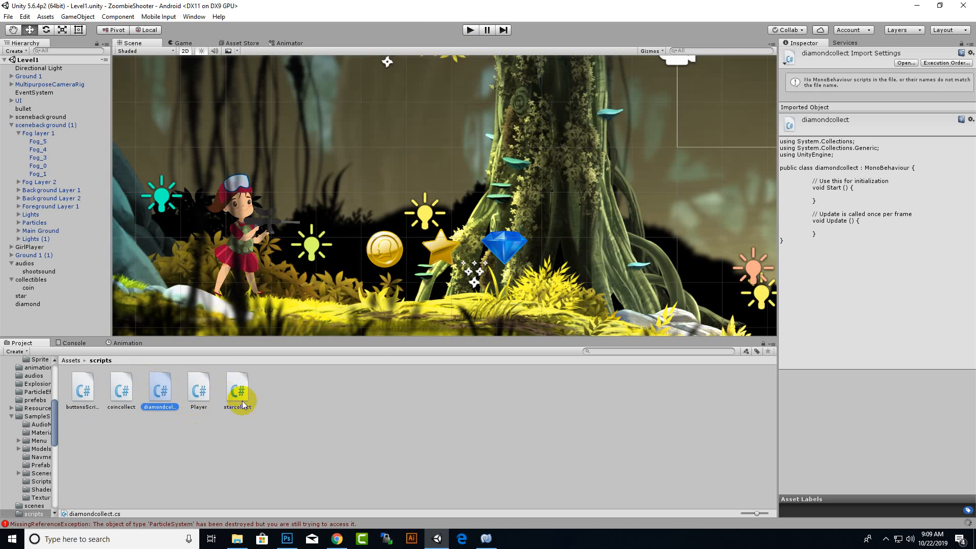
Open the Player script in MonoDevelop, and examine the star, the diamond and the UI canvas with the control buttons in the scene.
click(193, 457)
click(201, 391)
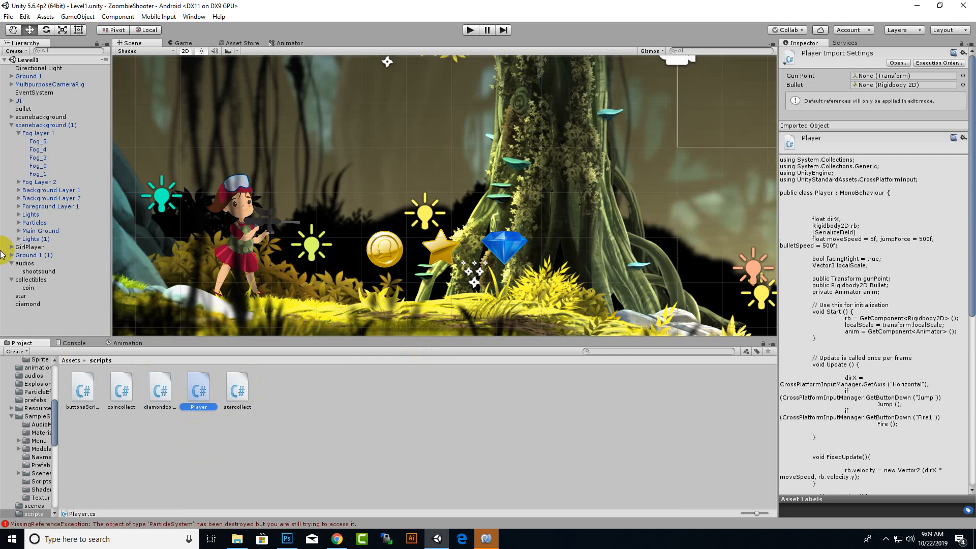
click(25, 304)
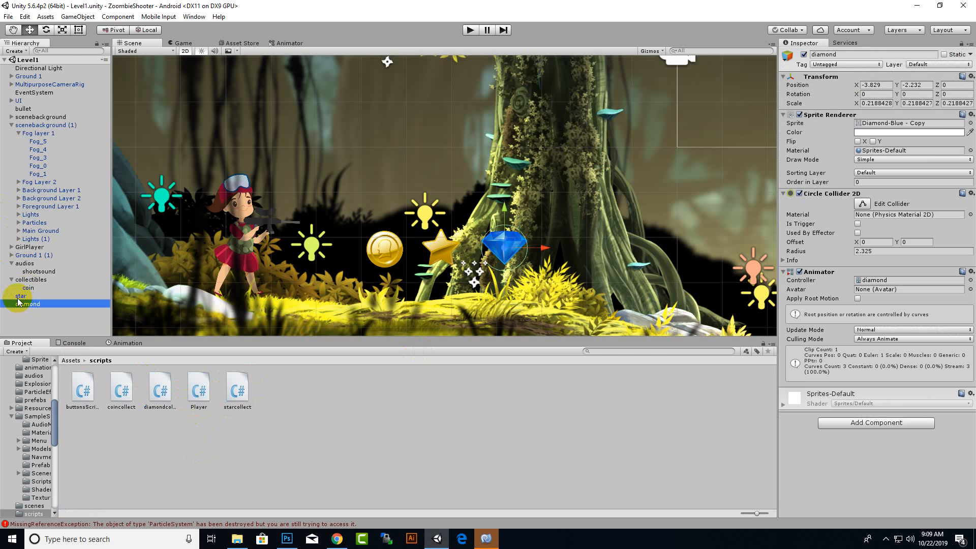
click(23, 296)
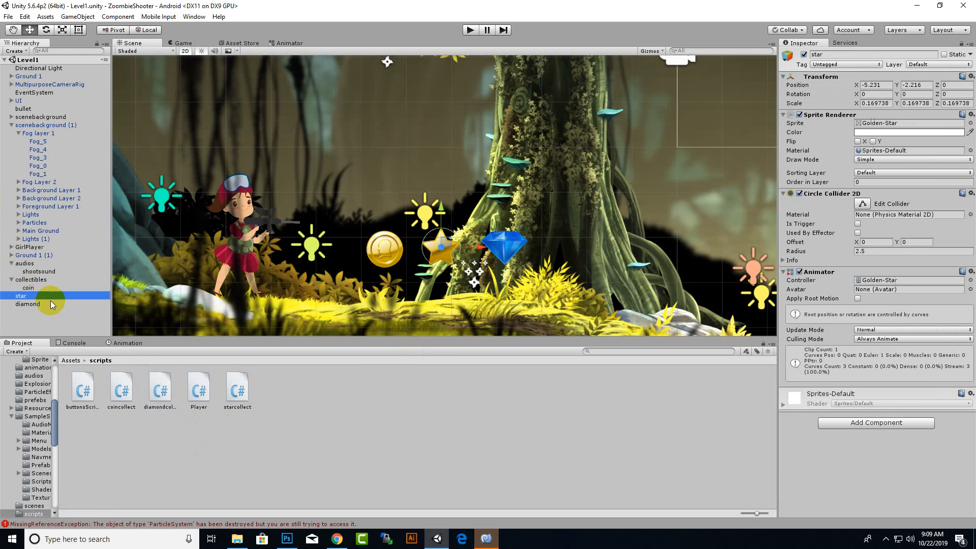
scroll(569, 233, down, 2)
scroll(544, 254, down, 6)
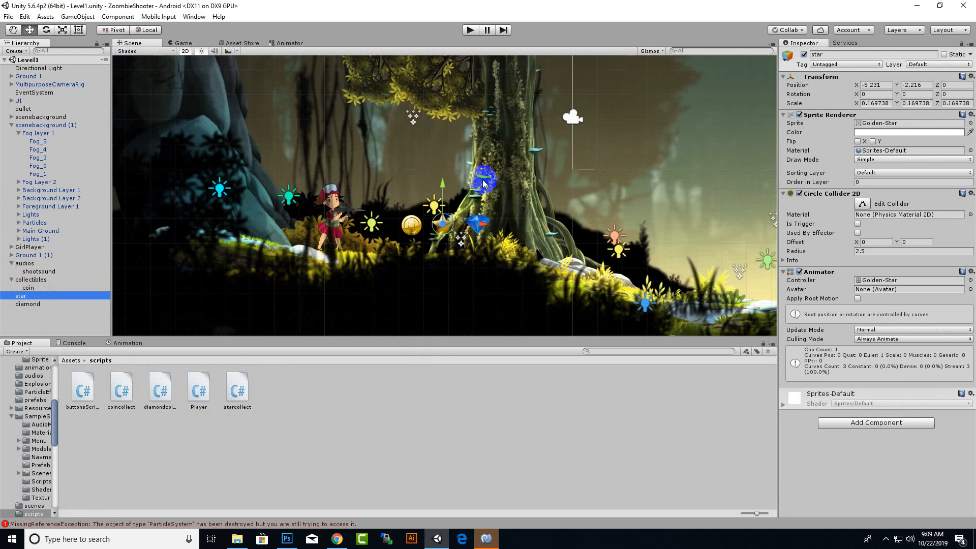
scroll(499, 183, down, 7)
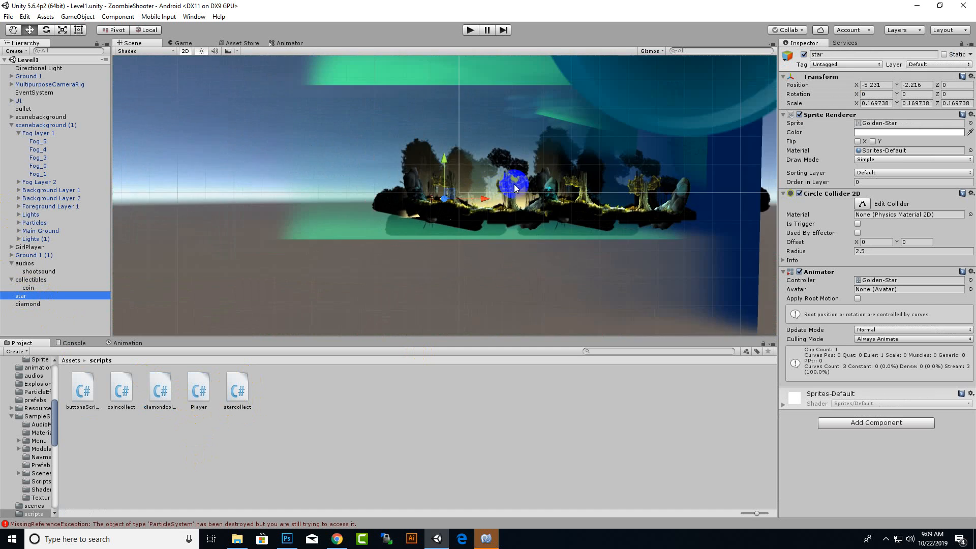
middle_drag(556, 127, 121, 290)
scroll(505, 197, down, 5)
scroll(503, 197, down, 4)
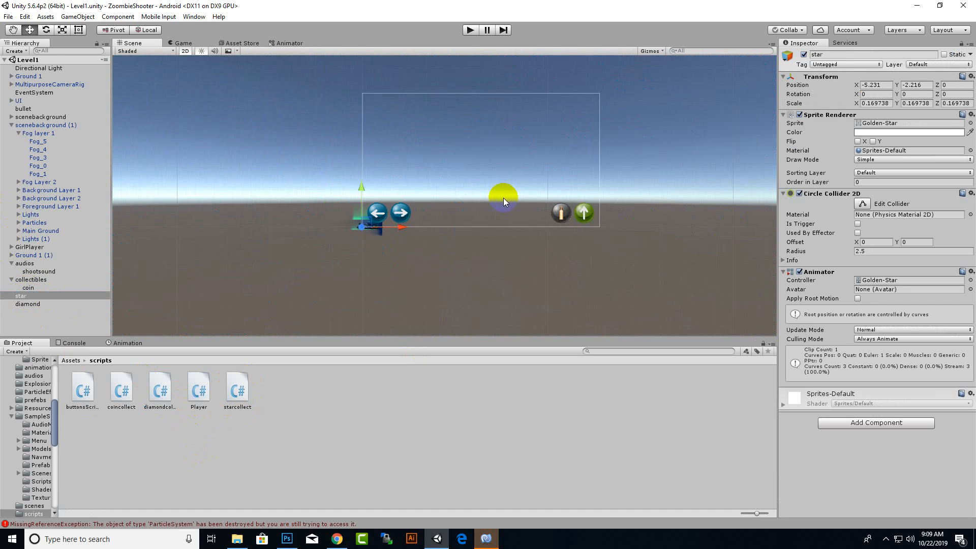
middle_drag(503, 197, 441, 276)
scroll(559, 167, up, 3)
click(491, 537)
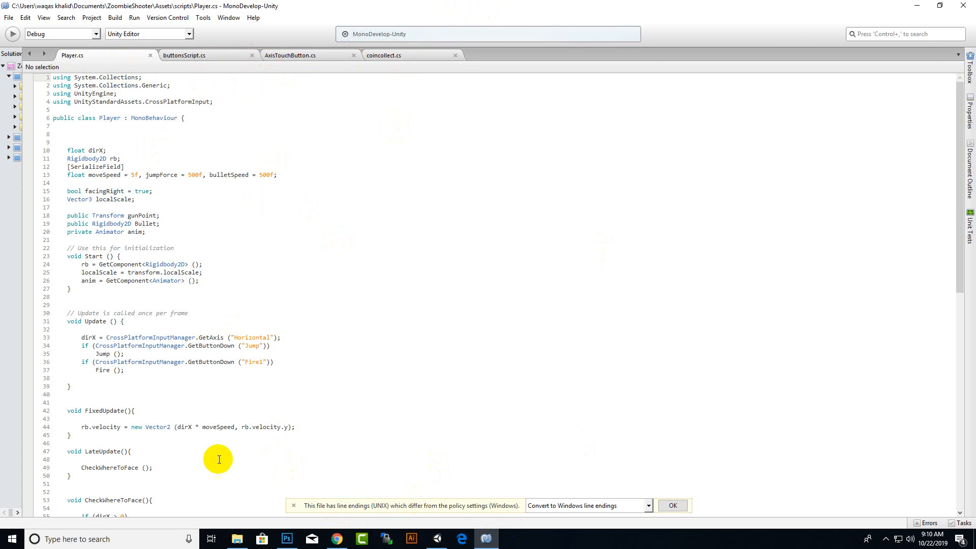
click(437, 538)
Add an Image element under the UI canvas and rename it coin.
scroll(533, 152, down, 6)
middle_drag(485, 207, 554, 149)
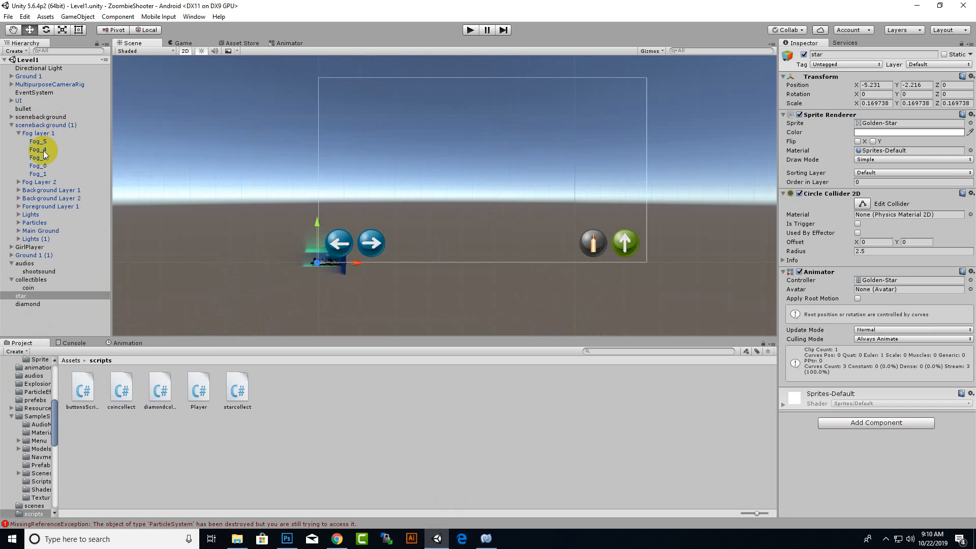
click(11, 100)
right_click(18, 100)
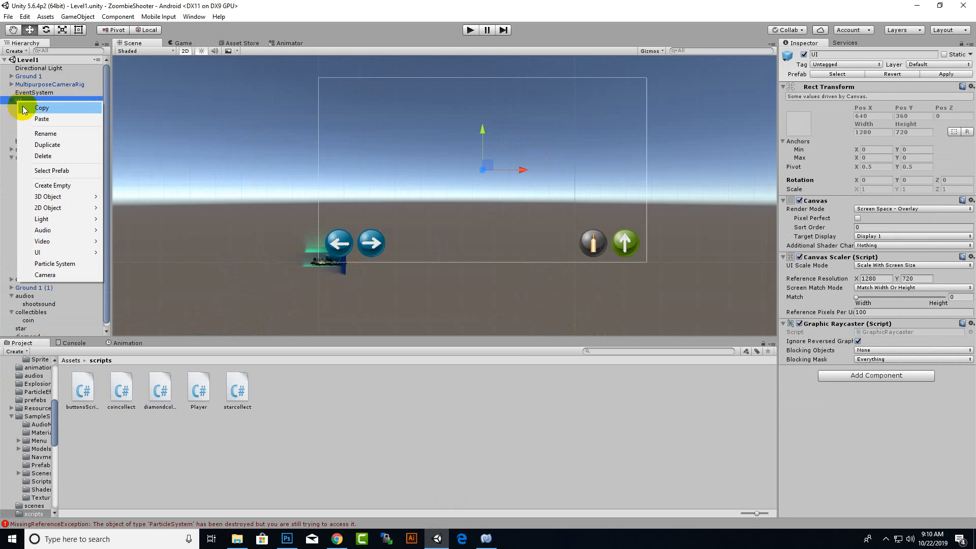
mouse_move(62, 250)
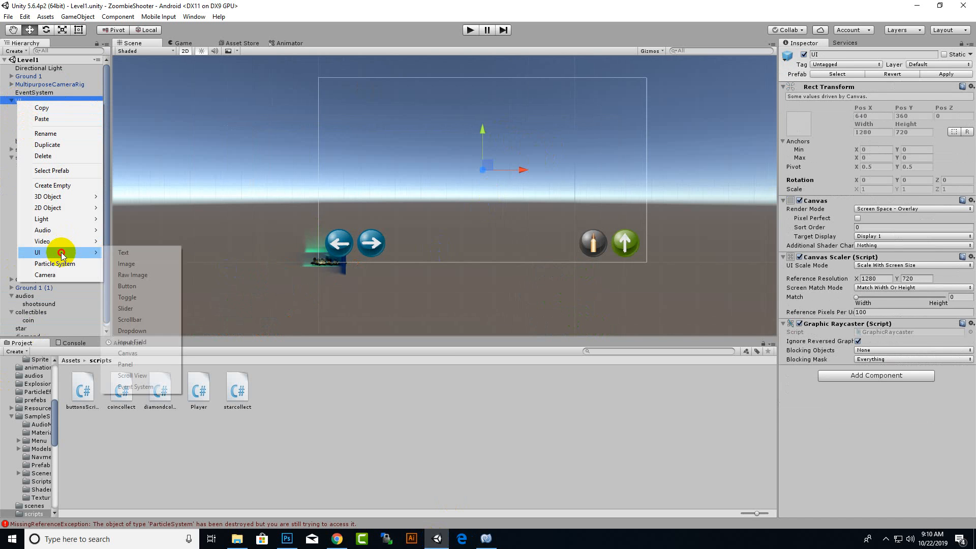
click(132, 264)
right_click(27, 141)
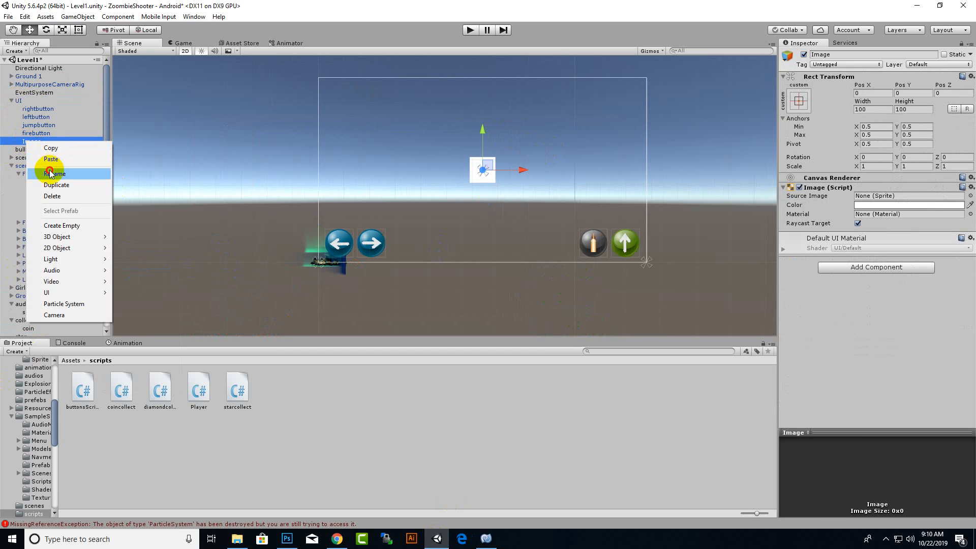
click(49, 173)
text(coin)
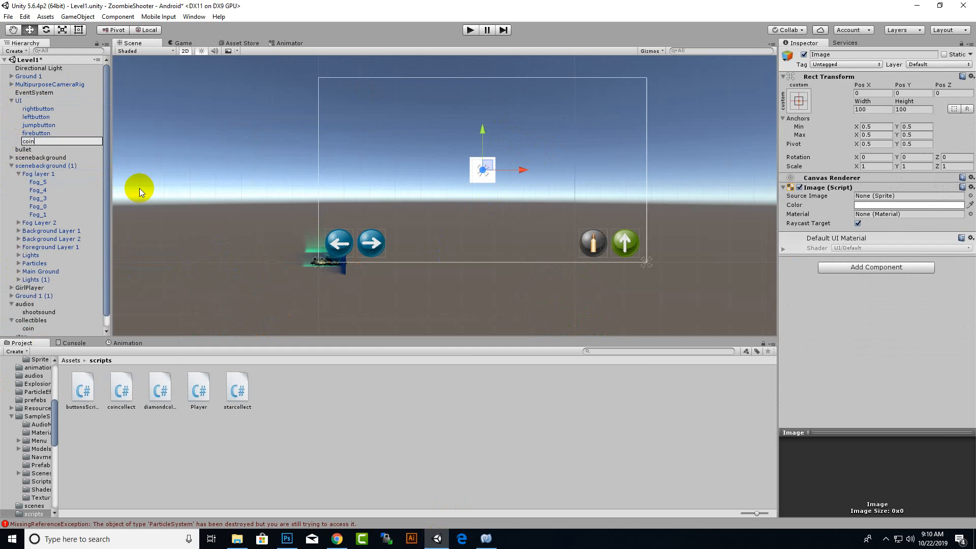
key(Return)
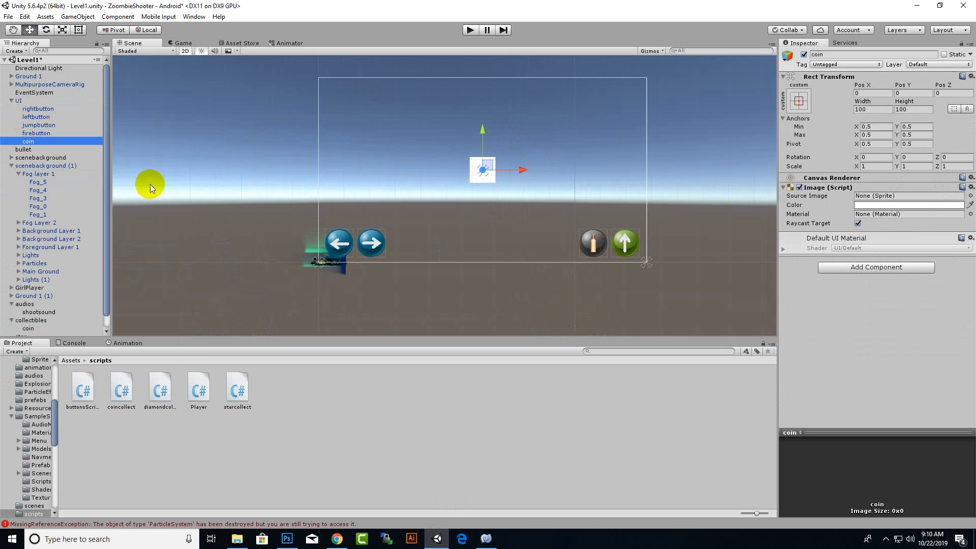
Assign the Coin-Gold - Copy sprite from the sprites/ui folder as the coin image's source image.
click(72, 360)
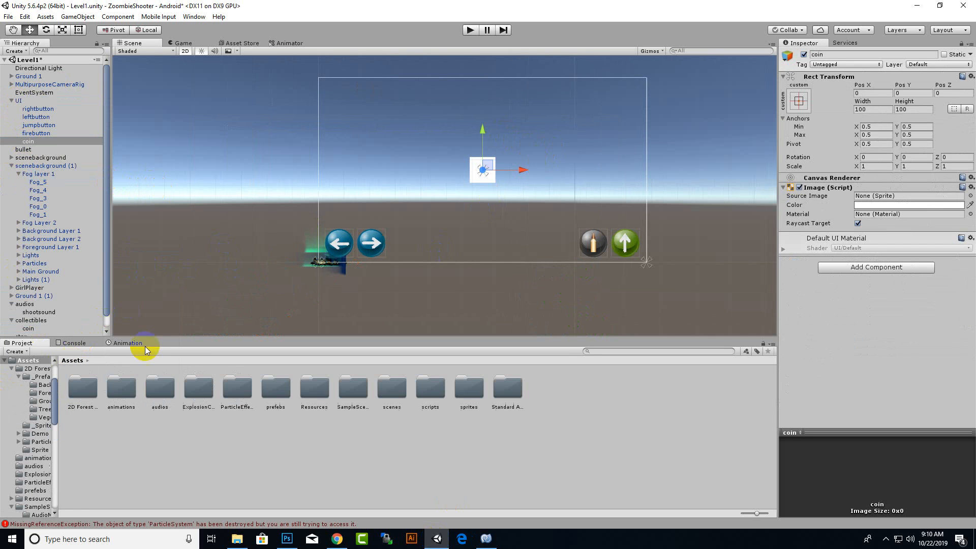
double_click(471, 388)
double_click(157, 403)
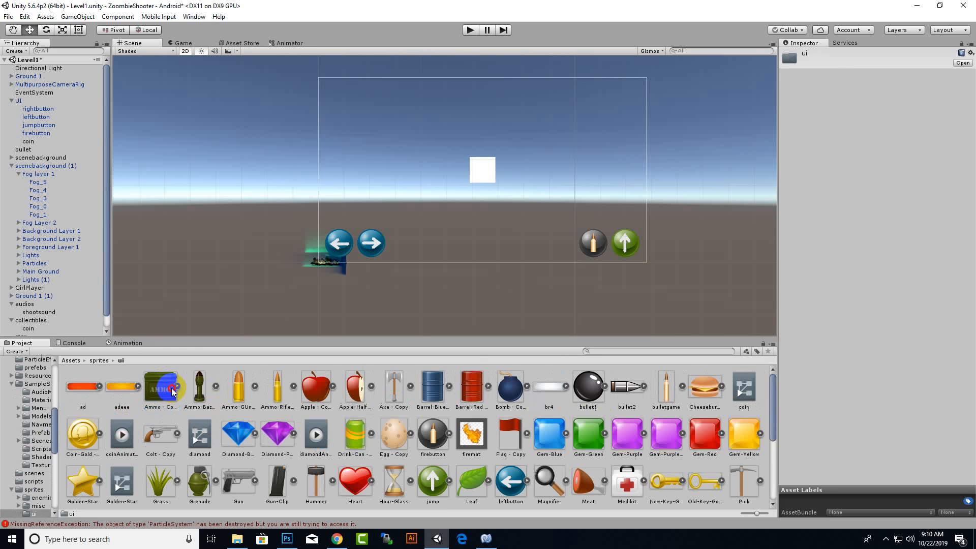
click(490, 172)
drag(83, 433, 885, 197)
Move the coin image to the canvas's upper-left corner, at about X -562, Y 290.
scroll(508, 193, up, 3)
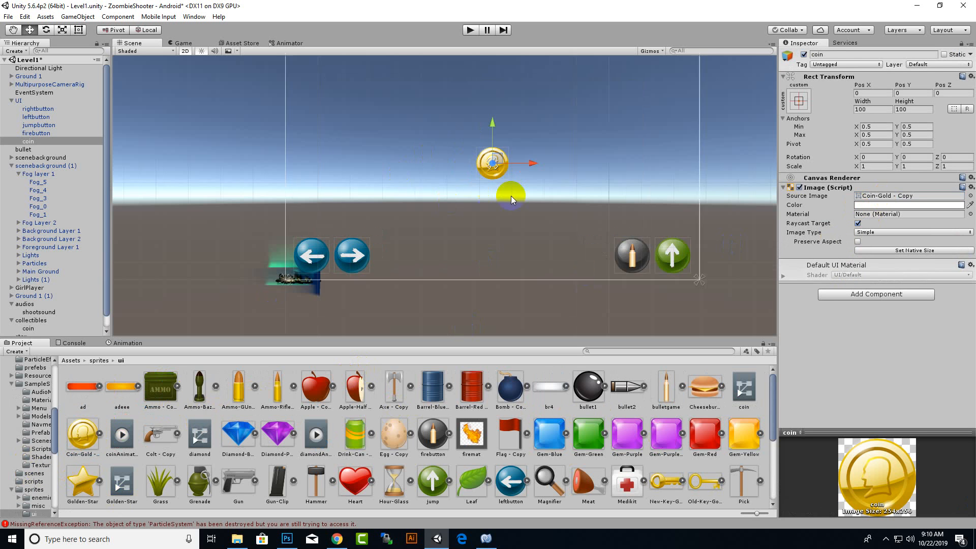
drag(500, 120, 517, 38)
scroll(466, 179, down, 3)
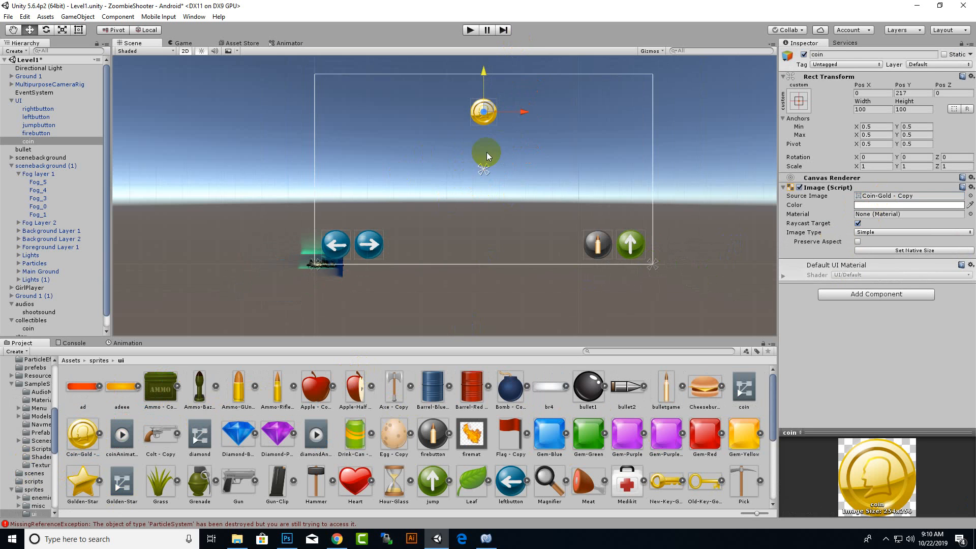
middle_drag(486, 153, 503, 191)
drag(520, 182, 387, 167)
drag(356, 134, 357, 113)
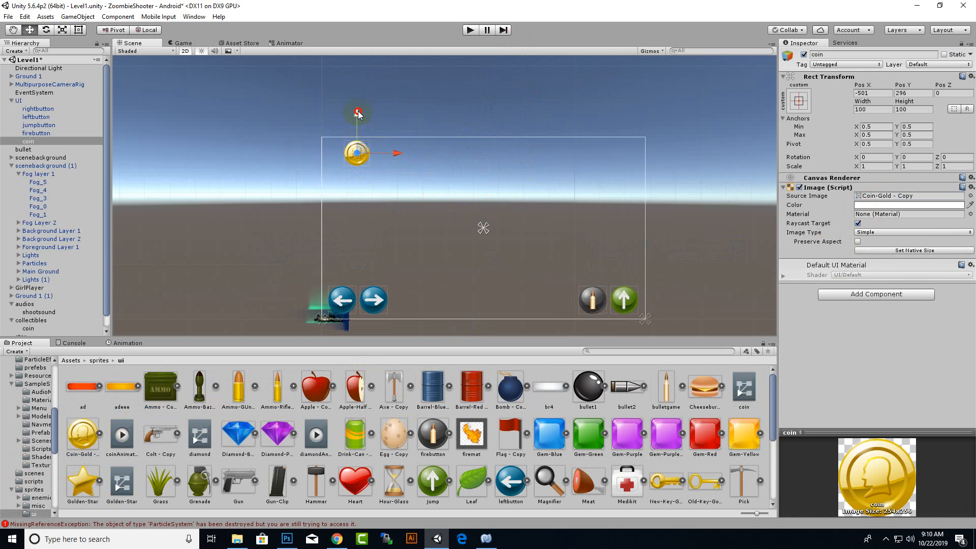
drag(395, 155, 380, 162)
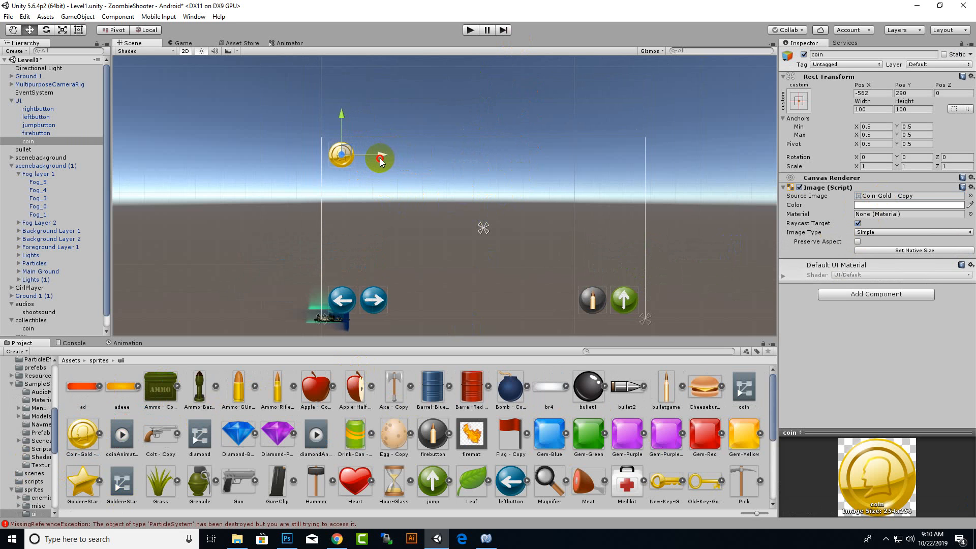
Place the coin image over the left arrow button and scale it to about 0.95 to match the button's size.
drag(340, 115, 333, 257)
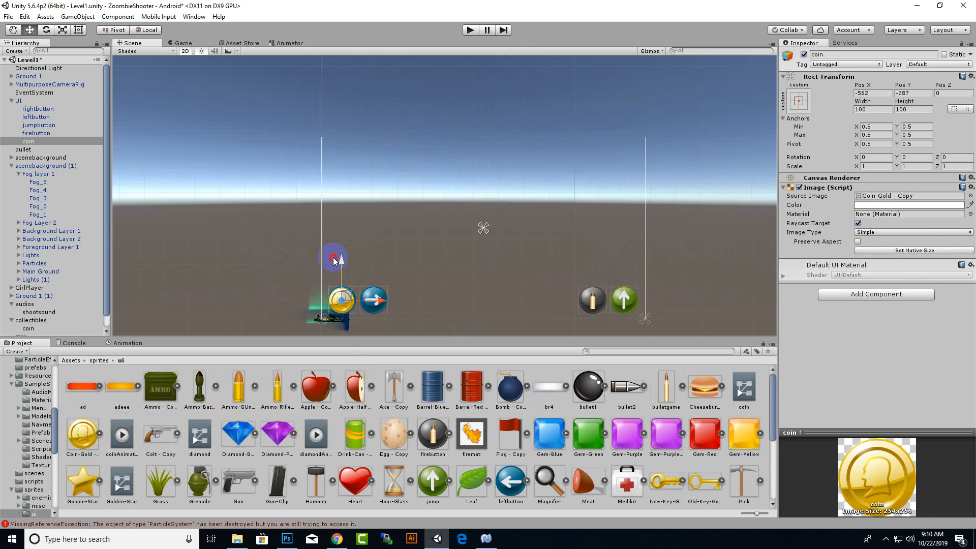
drag(385, 300, 385, 300)
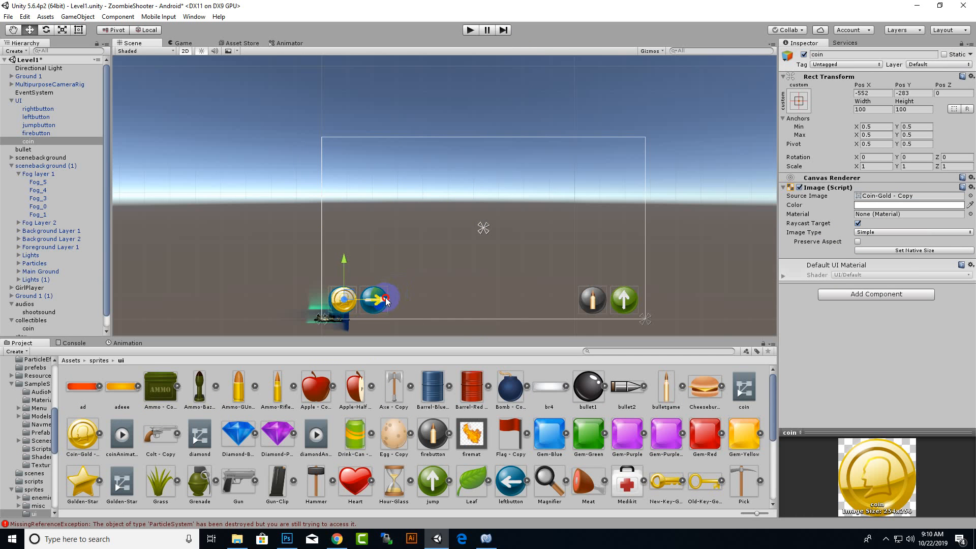
click(62, 29)
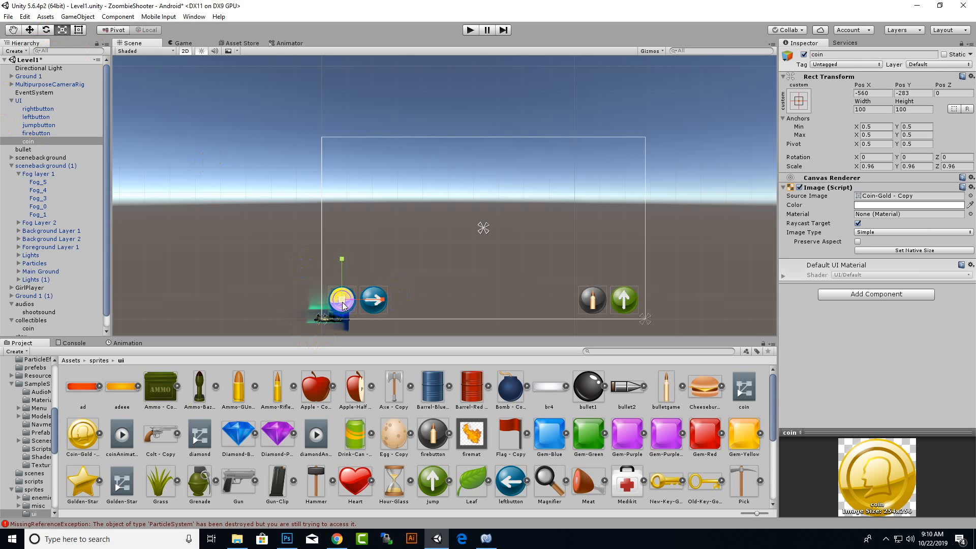
Move the coin image back to the canvas's upper-left corner, at about X -568, Y 294, and set its anchor to top left.
click(30, 29)
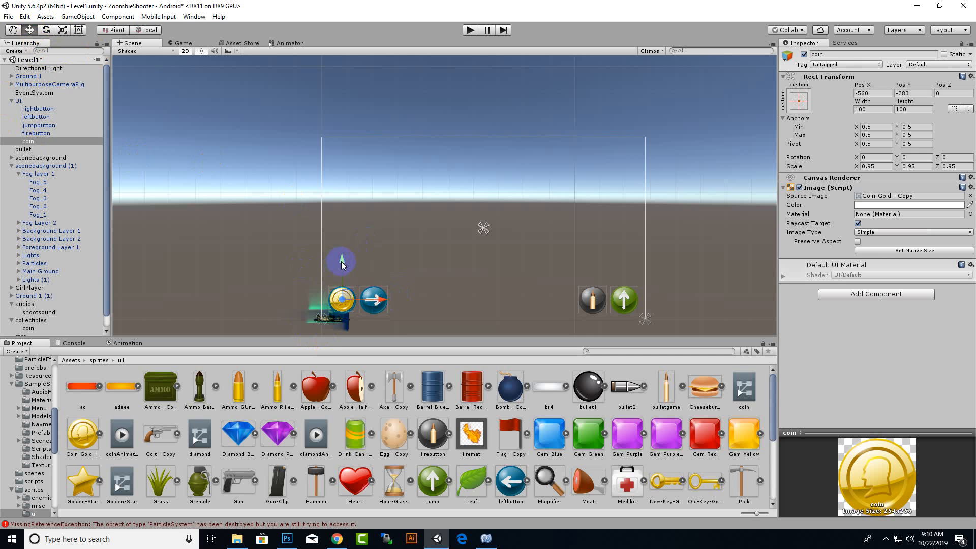
drag(342, 265, 344, 118)
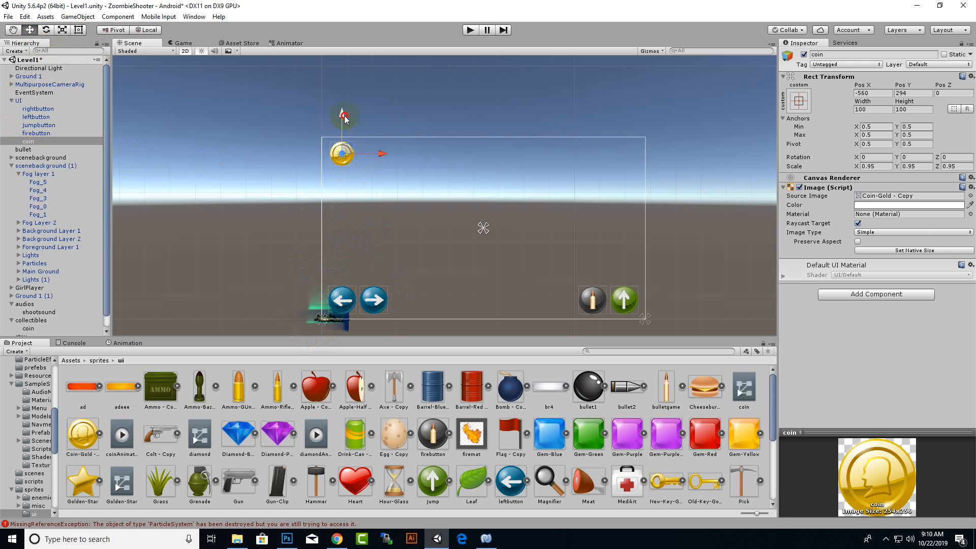
drag(386, 156, 379, 157)
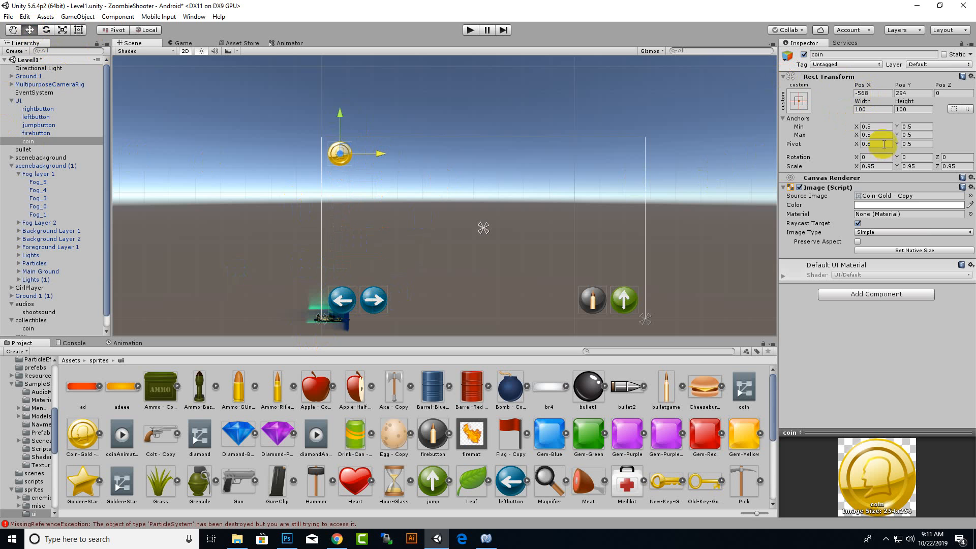
click(799, 101)
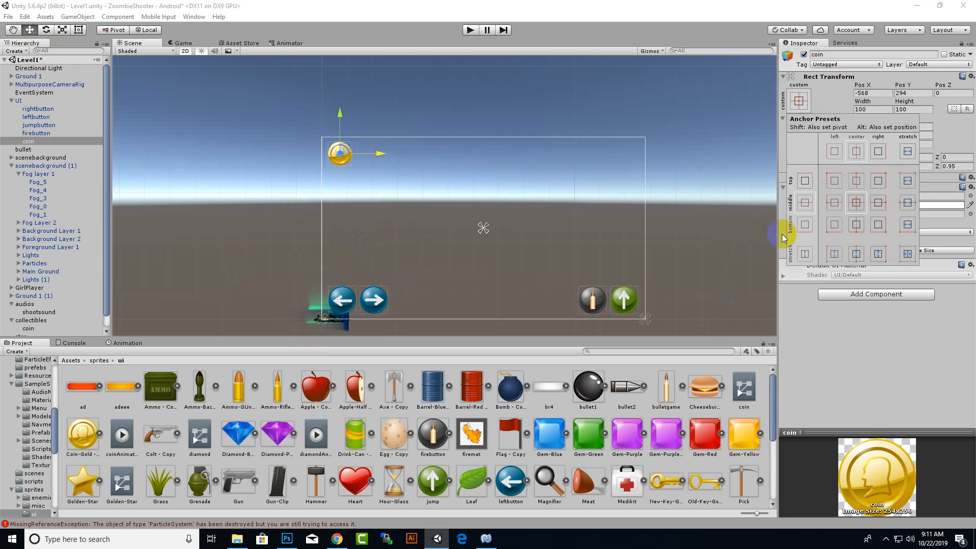
click(834, 181)
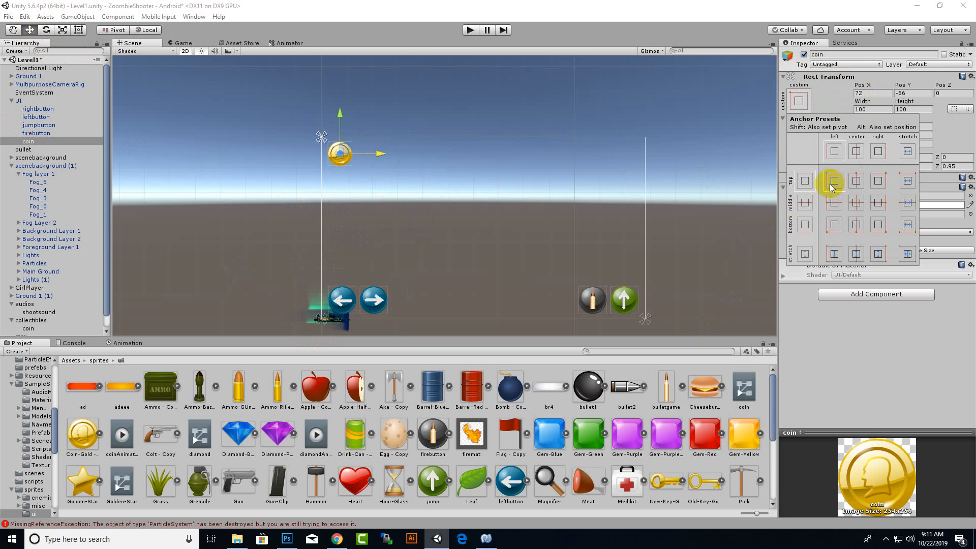
click(43, 143)
Add a Text element under the UI canvas and set its font to CFNightOfTheDamned-Regular.
right_click(25, 102)
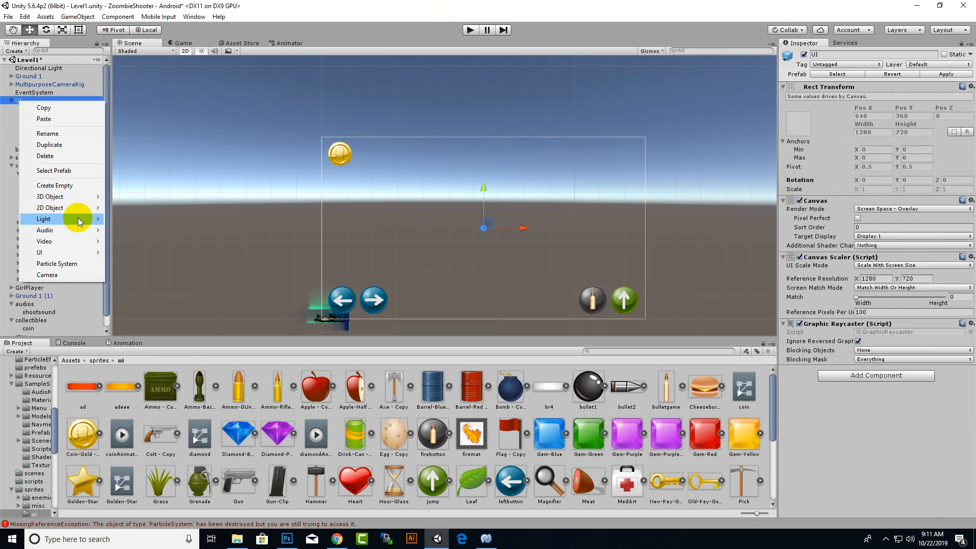
mouse_move(69, 251)
click(127, 253)
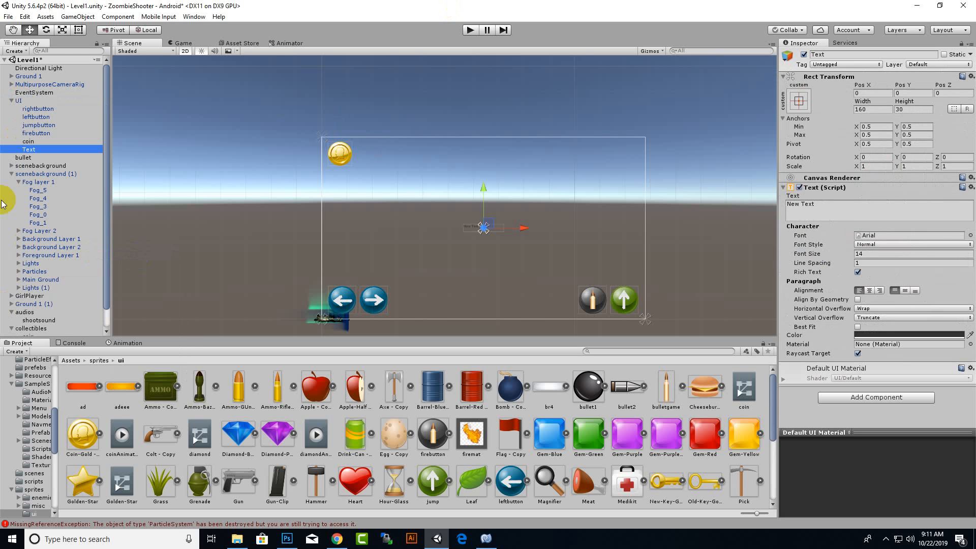
click(970, 235)
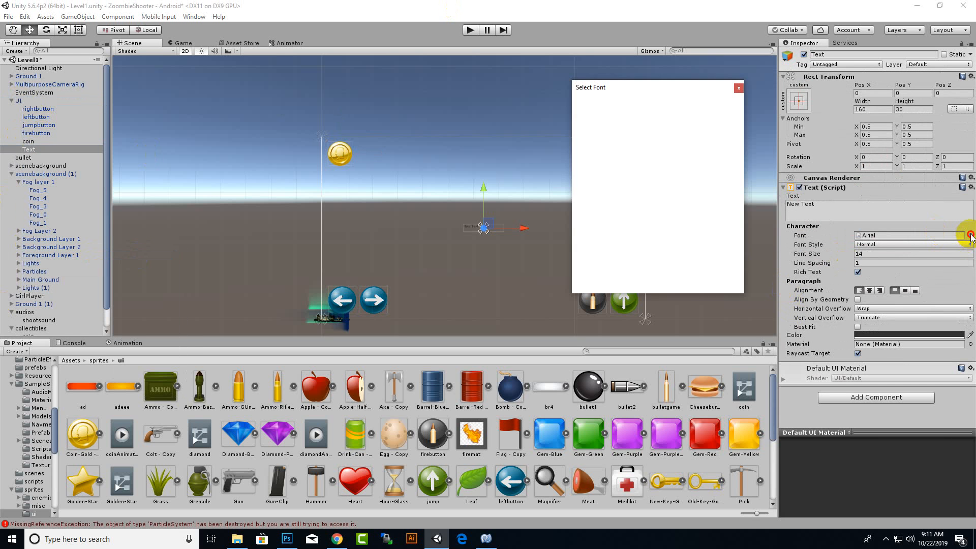
click(655, 135)
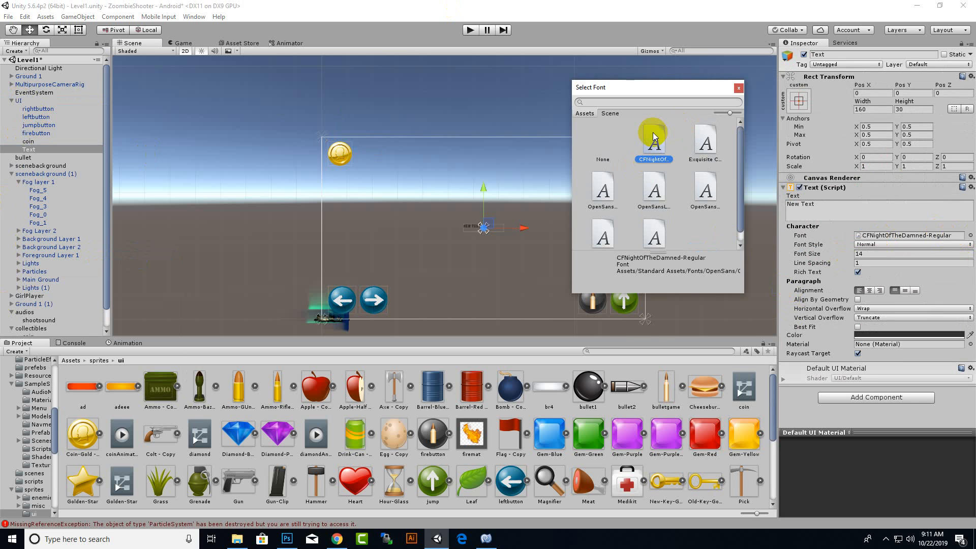
click(653, 136)
scroll(457, 269, up, 3)
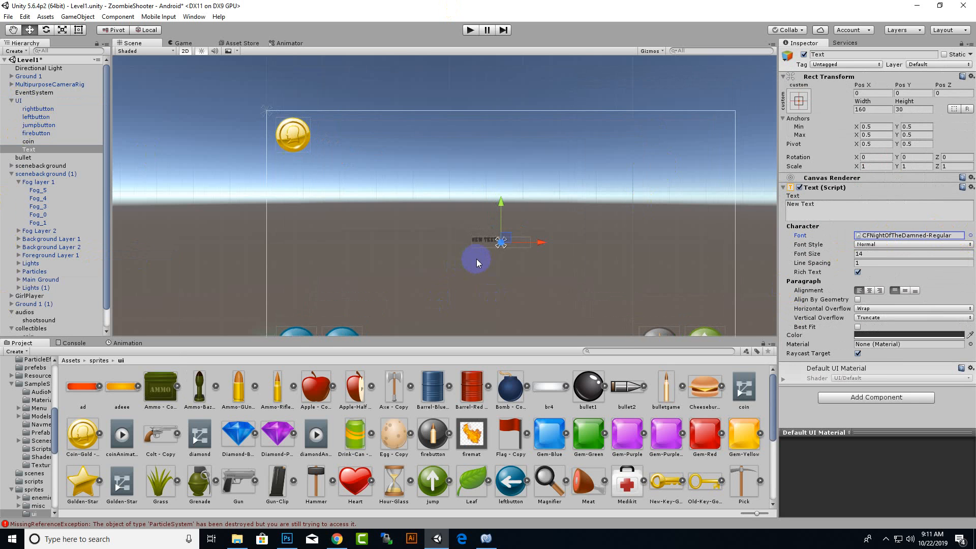
Change the text element's content to :0 and its color to white.
click(820, 212)
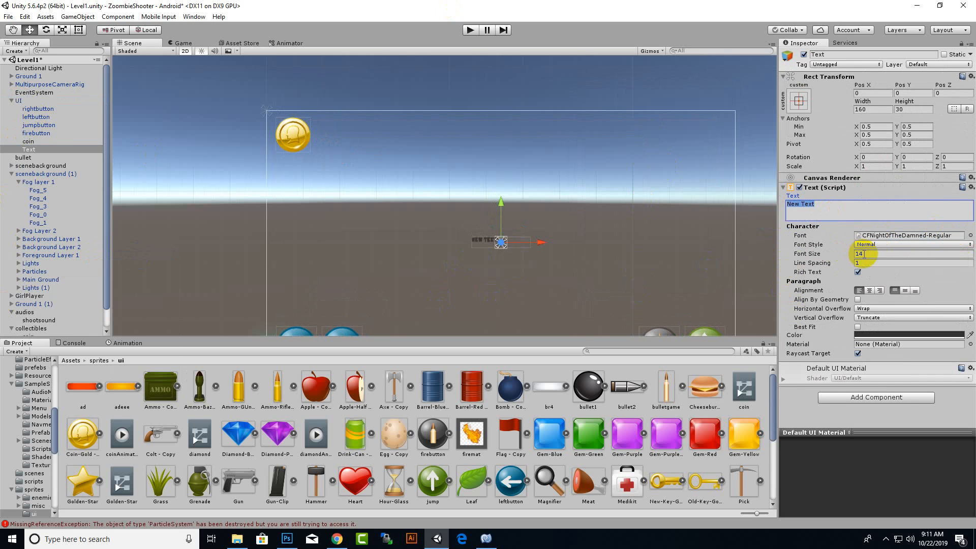
key(BackSpace)
click(893, 336)
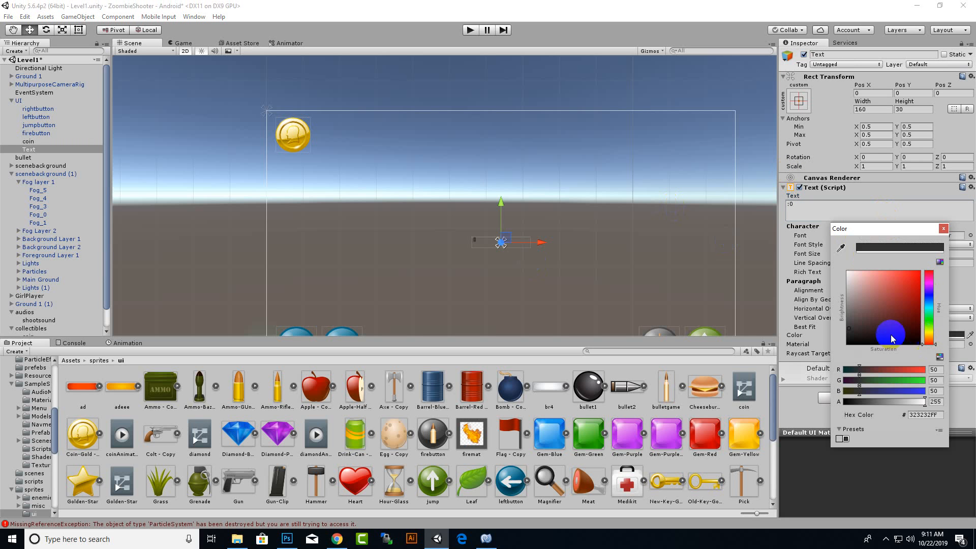
drag(892, 336, 795, 233)
click(943, 228)
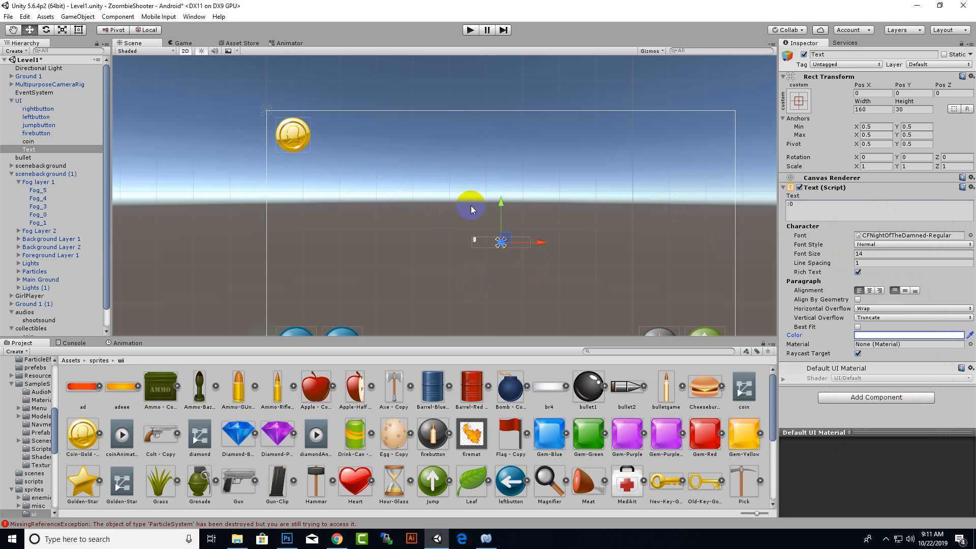
Move the text element beside the coin image, at about X -429, Y 290.
drag(491, 206, 491, 95)
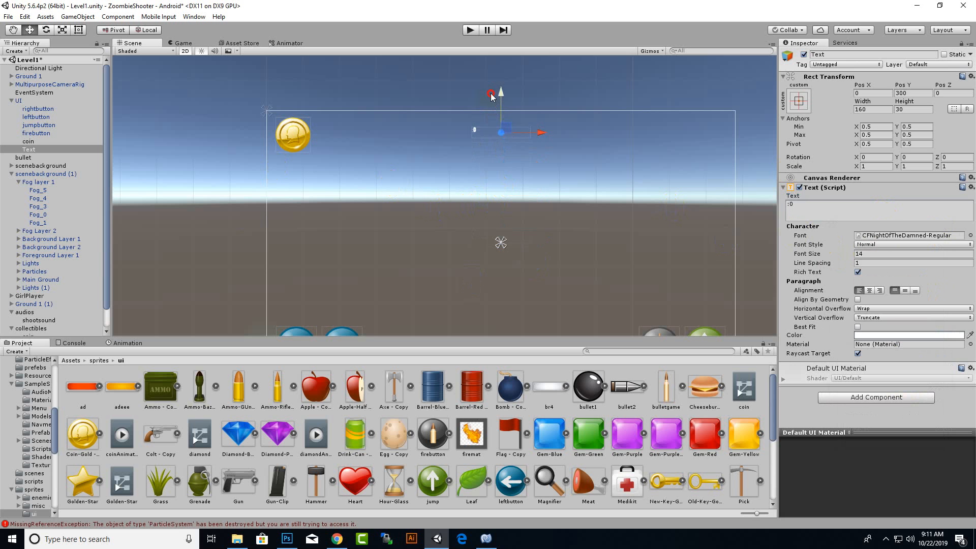
drag(532, 142, 386, 159)
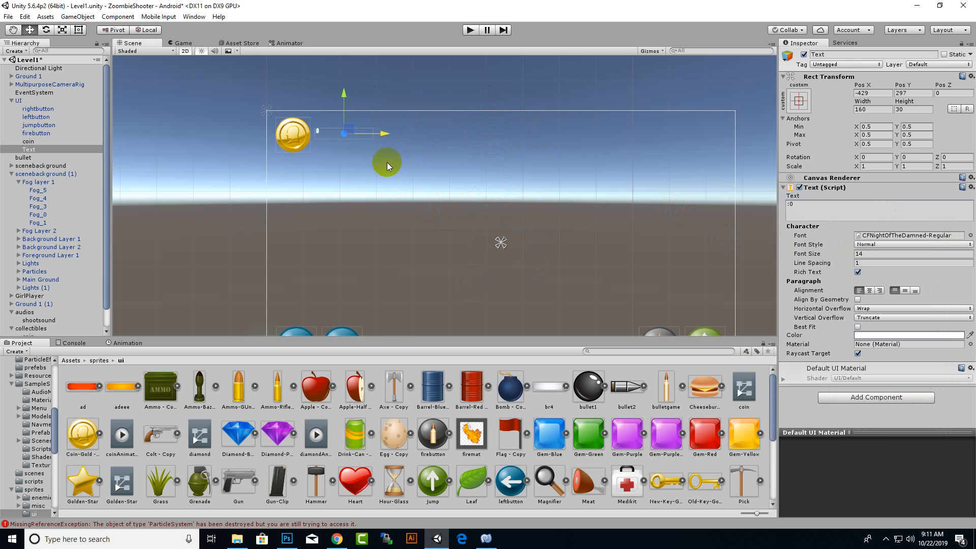
drag(345, 101, 348, 104)
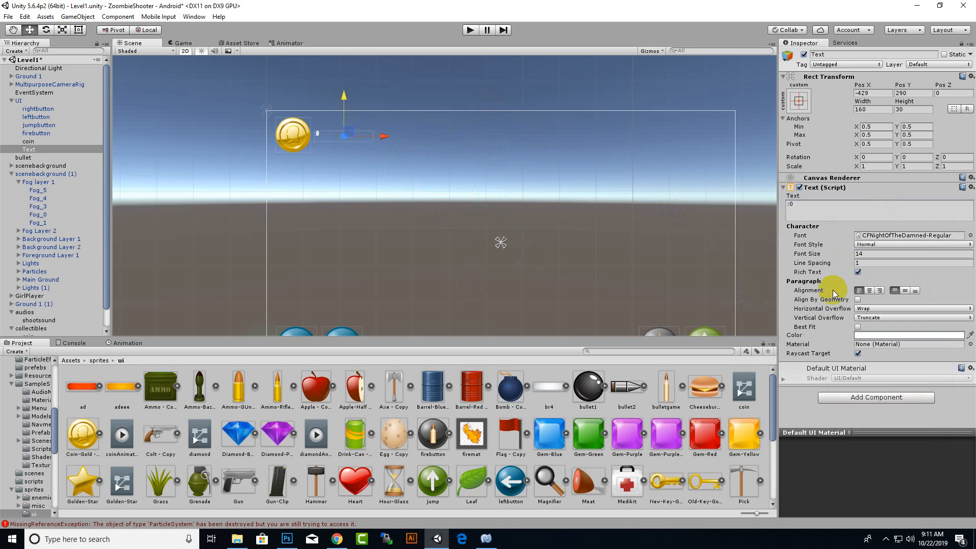
Set the text's font size to 48 and fit its box beside the coin at about 115 by 61, at X -452, Y 287.
drag(872, 258, 828, 260)
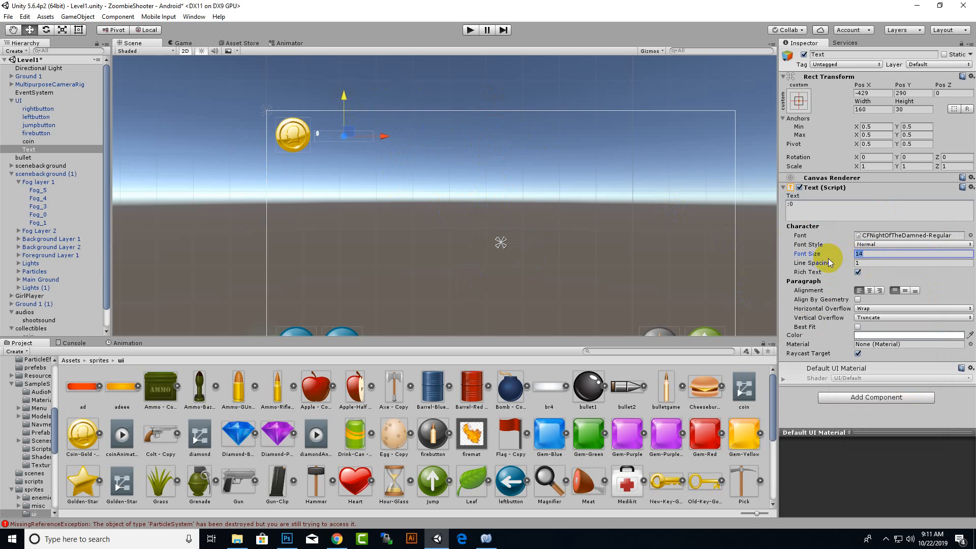
text(48)
click(78, 29)
mouse_move(370, 143)
mouse_down()
mouse_move(375, 150)
mouse_move(342, 149)
mouse_move(357, 154)
mouse_up()
scroll(355, 154, up, 3)
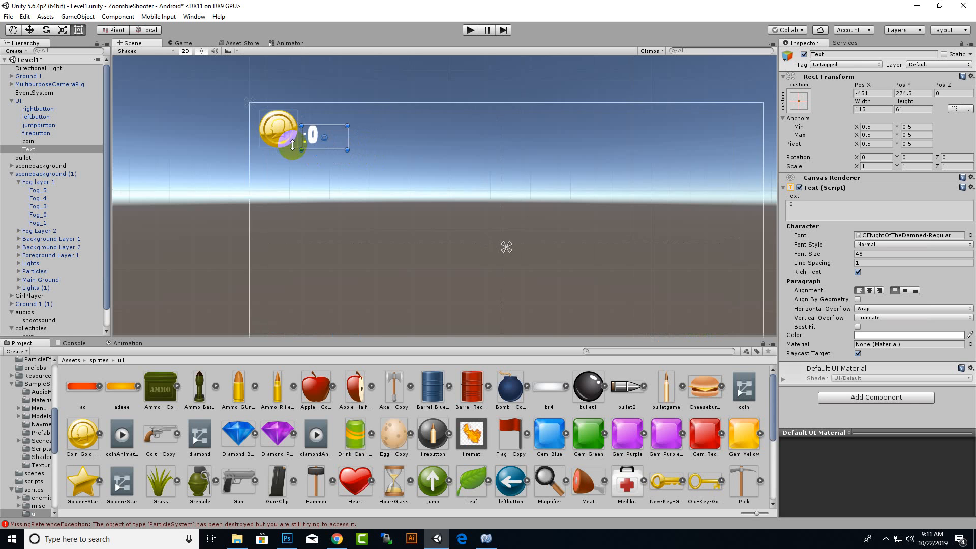
drag(272, 126, 271, 119)
Set the text's font size to 36 and align it vertically with the coin at about Y 281.
scroll(492, 226, down, 2)
scroll(492, 227, down, 9)
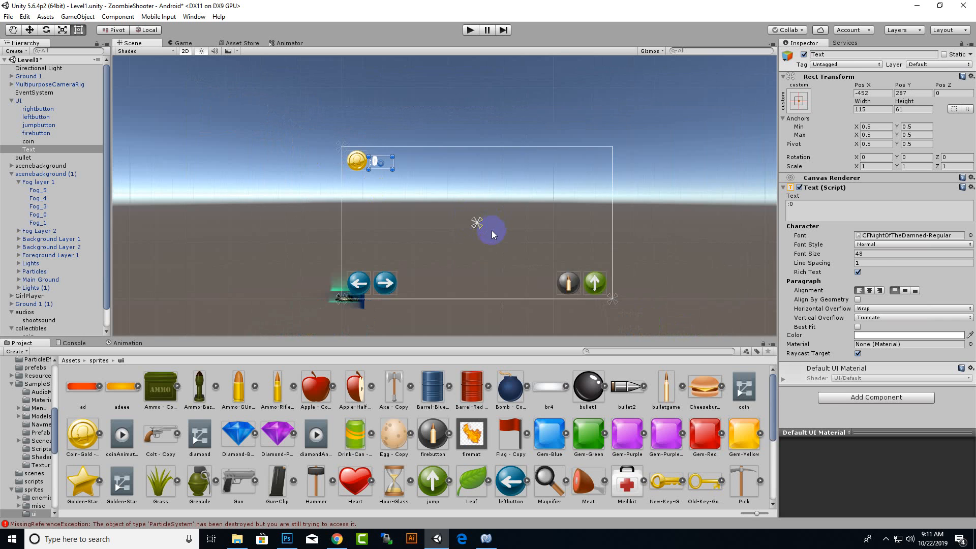
scroll(492, 232, up, 6)
click(870, 253)
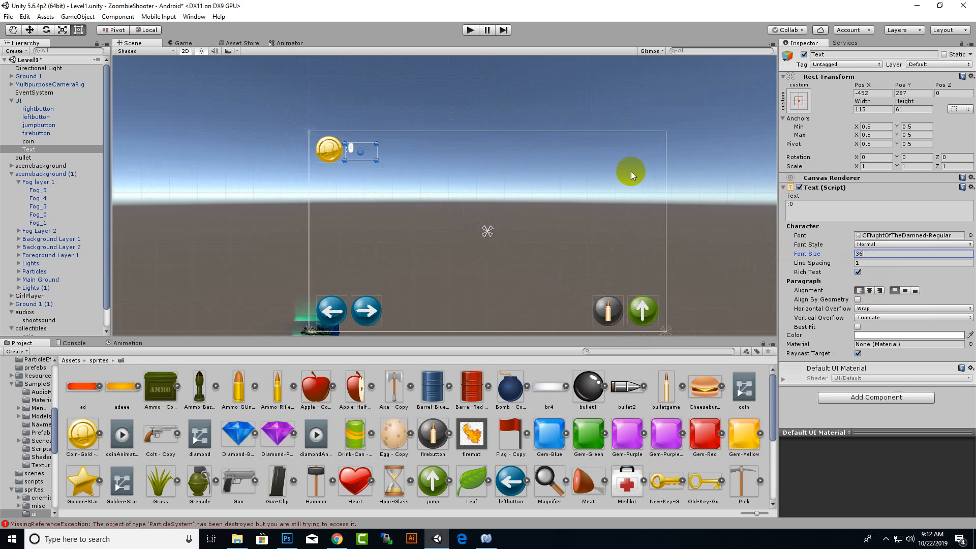
scroll(307, 177, up, 3)
scroll(310, 185, up, 2)
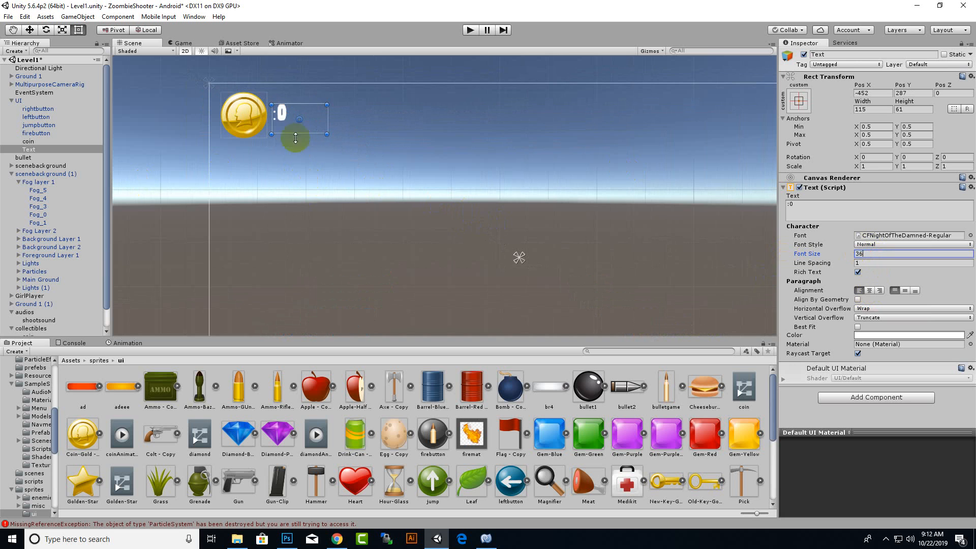
drag(279, 113, 284, 124)
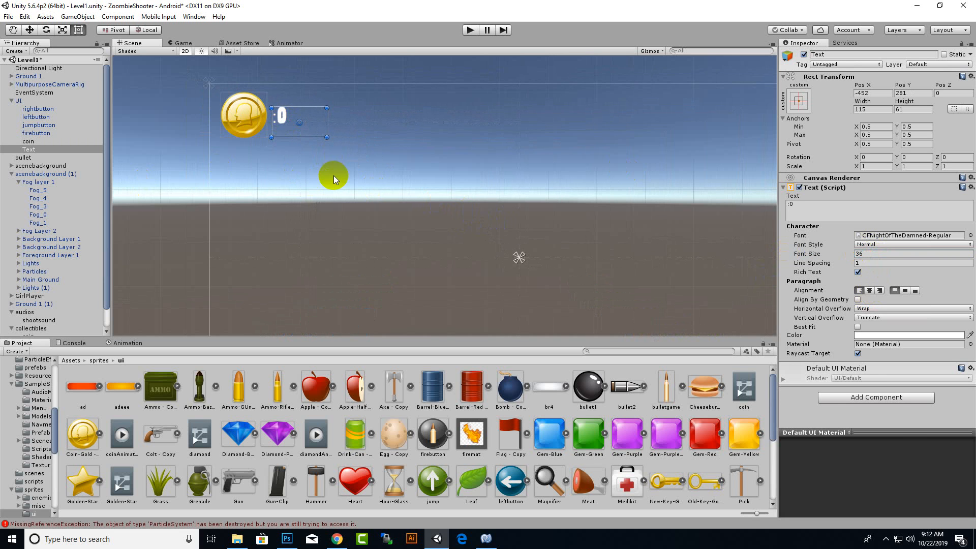
Rename the text element as COINCOUNTER.
click(28, 150)
right_click(28, 150)
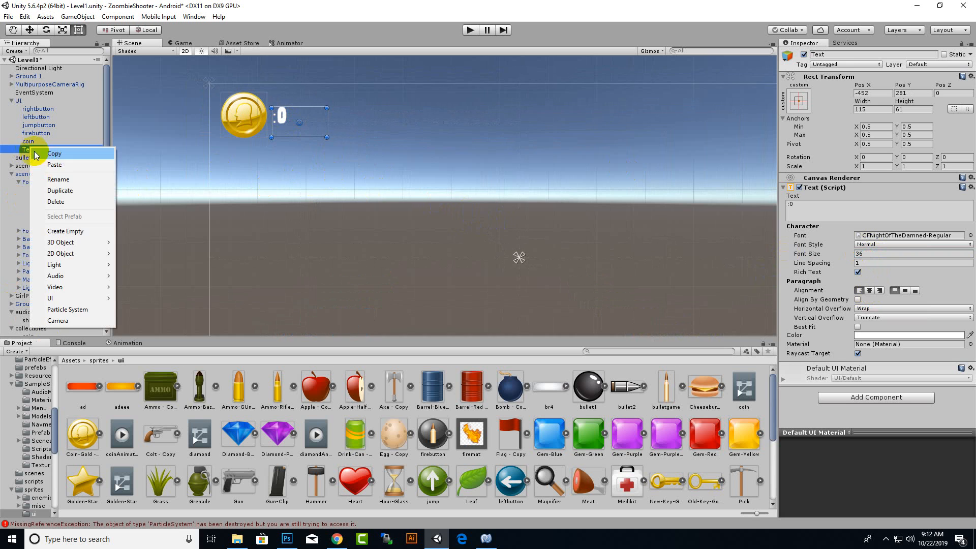
click(45, 180)
text(C)
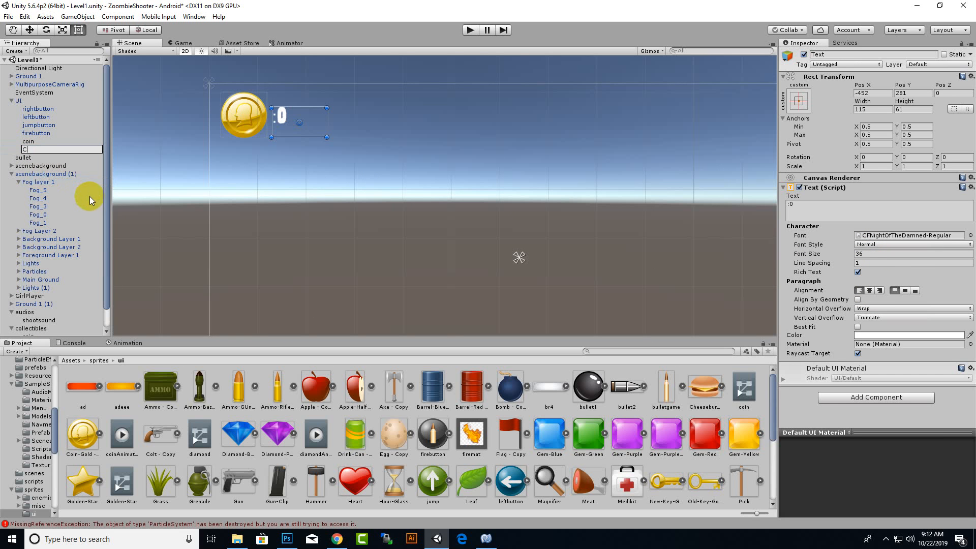
text(OINCOUNTER)
key(Return)
Make COINCOUNTER a child of the UI's coin image and collapse the coin's hierarchy.
drag(57, 153, 31, 143)
click(31, 141)
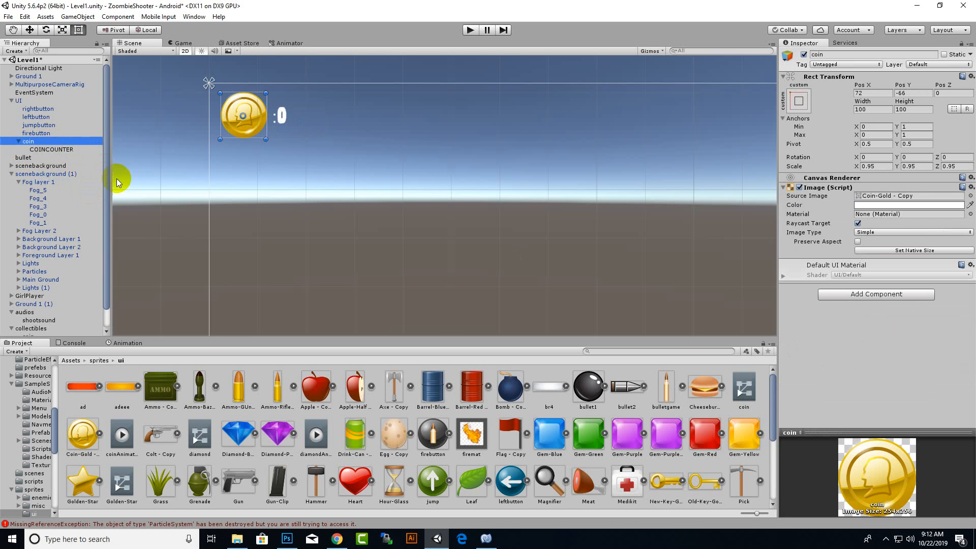
click(19, 142)
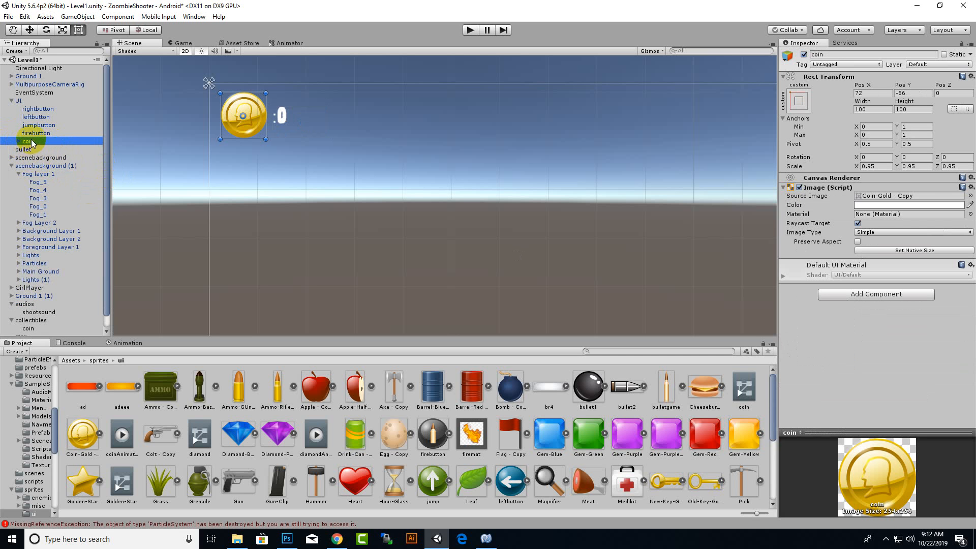
Duplicate the coin image twice and rename the first copy as STAR.
key(ctrl+d)
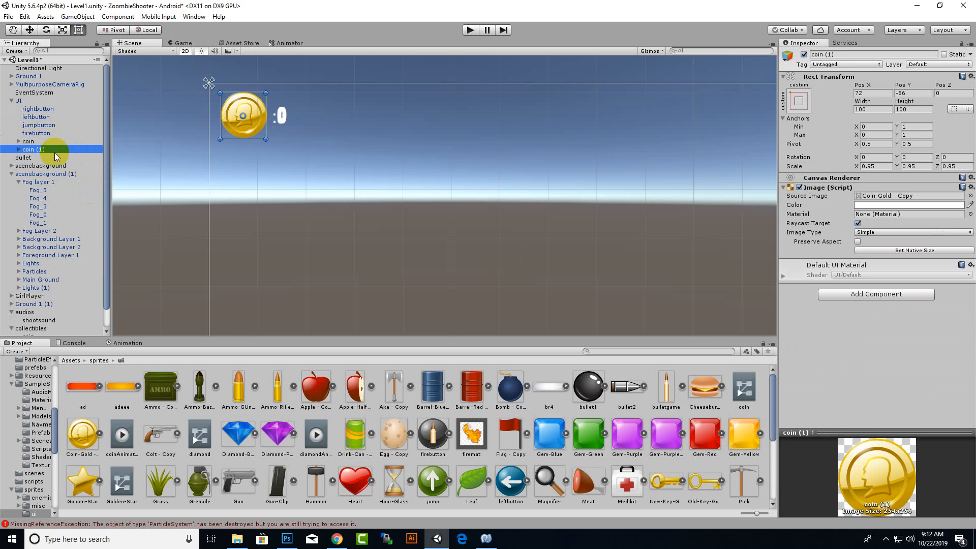
key(ctrl+d)
right_click(53, 150)
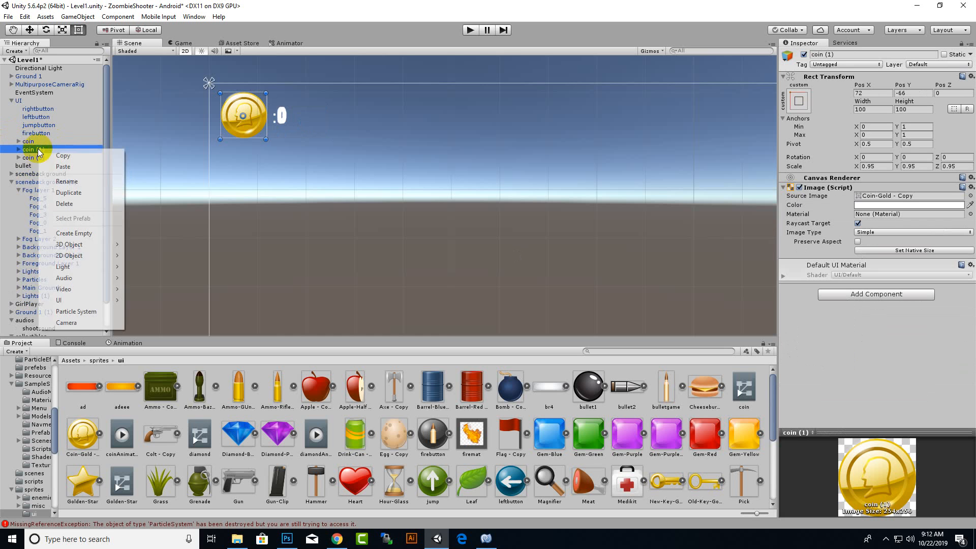
click(64, 182)
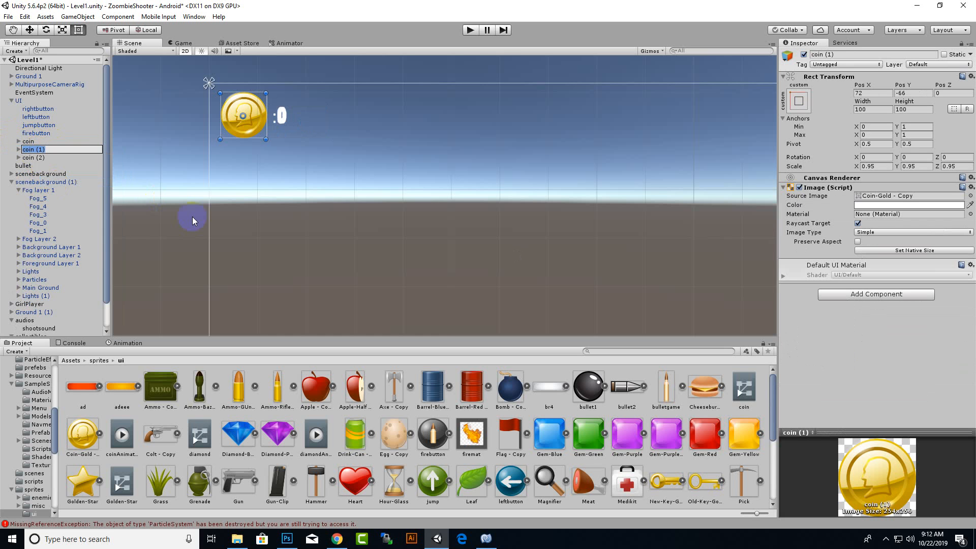
text(STAR)
key(Return)
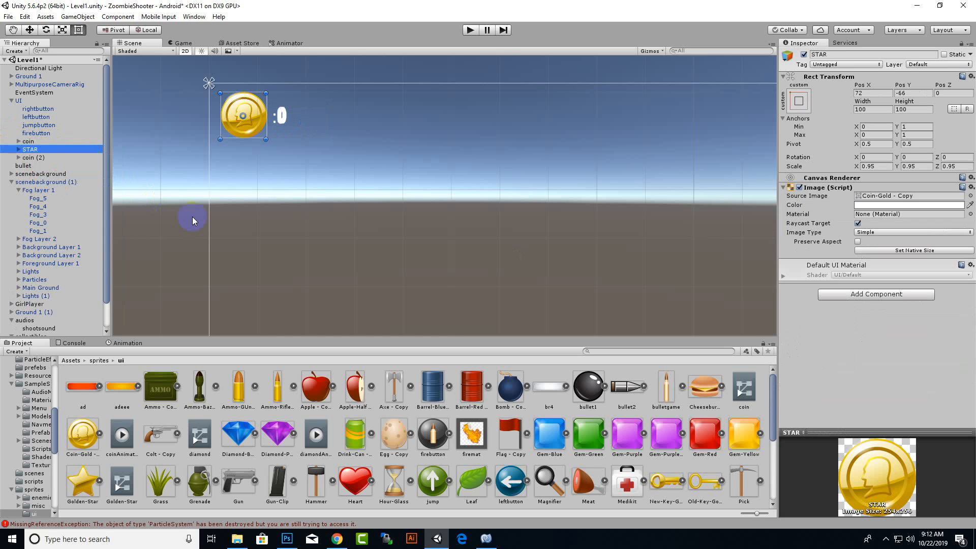
Rename the counter text inside STAR as STARCOUNTER and collapse STAR's hierarchy.
click(19, 149)
click(40, 157)
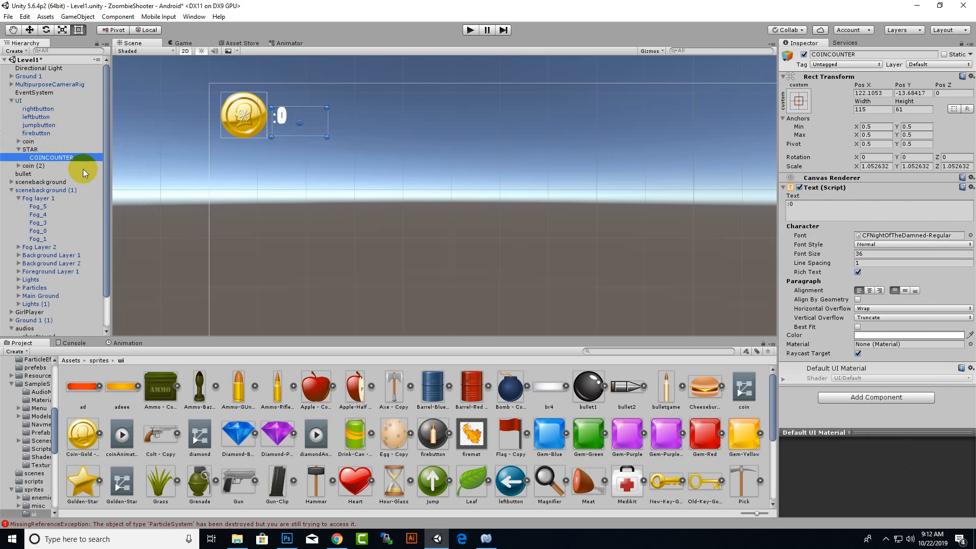
right_click(58, 159)
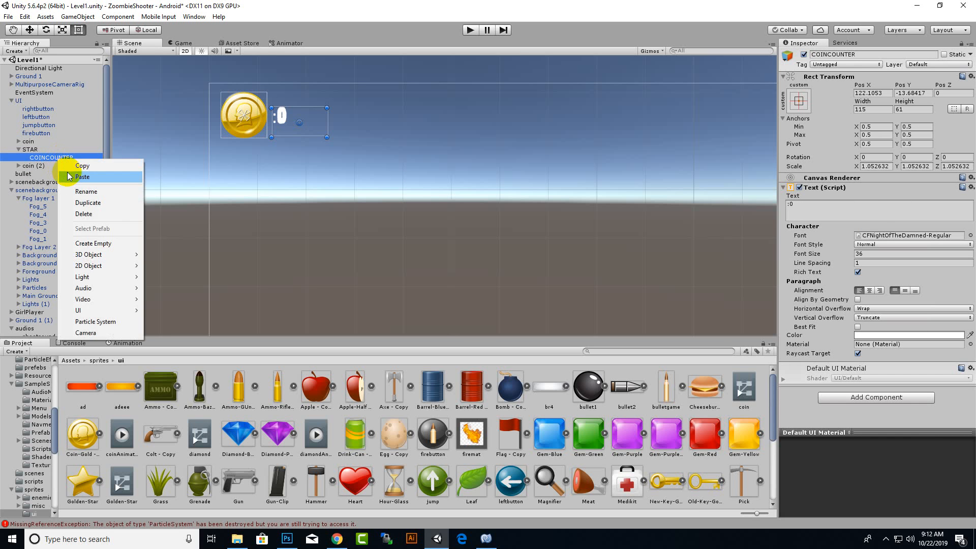
click(78, 191)
text(STA)
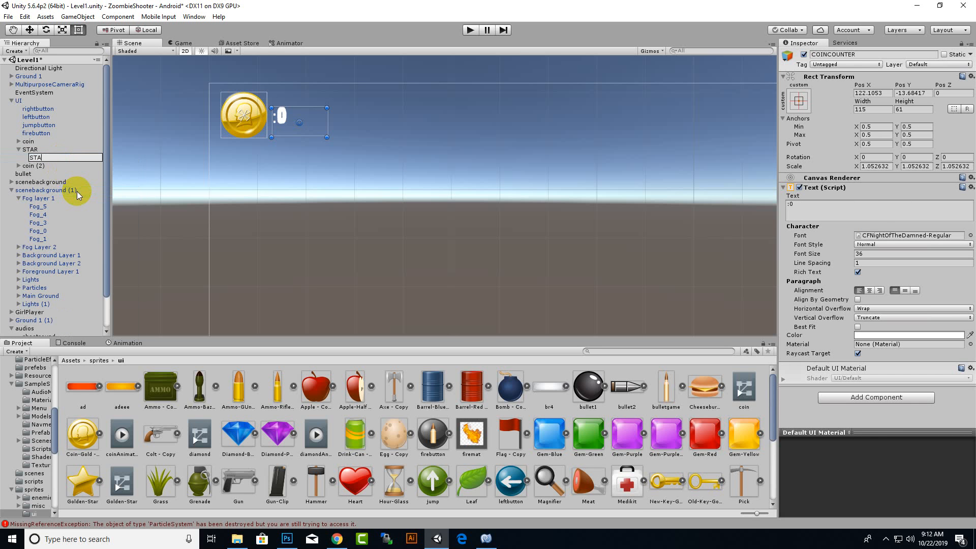
text(RCOUNTER)
key(Return)
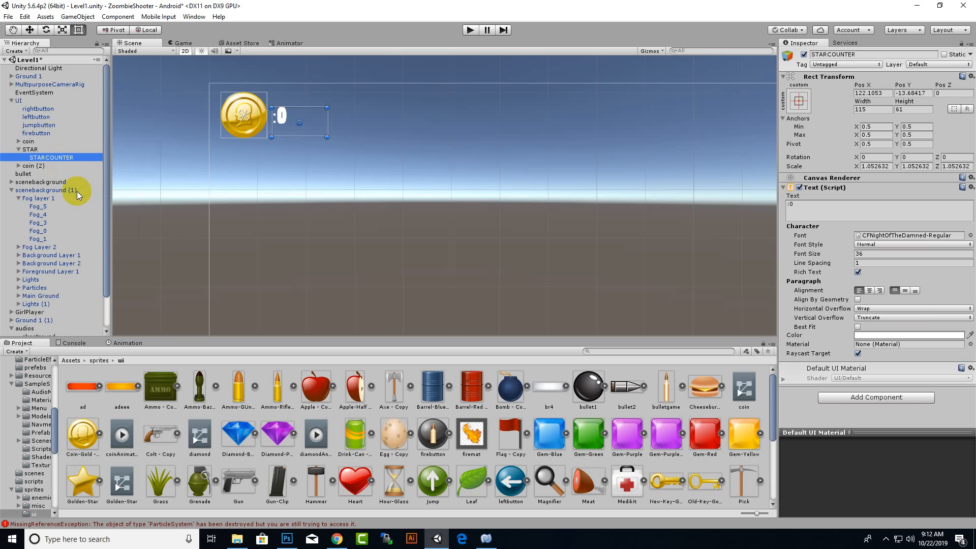
click(18, 149)
Move STAR beside the coin at about X 241 and set its source image to Golden-Star.
click(29, 149)
click(30, 30)
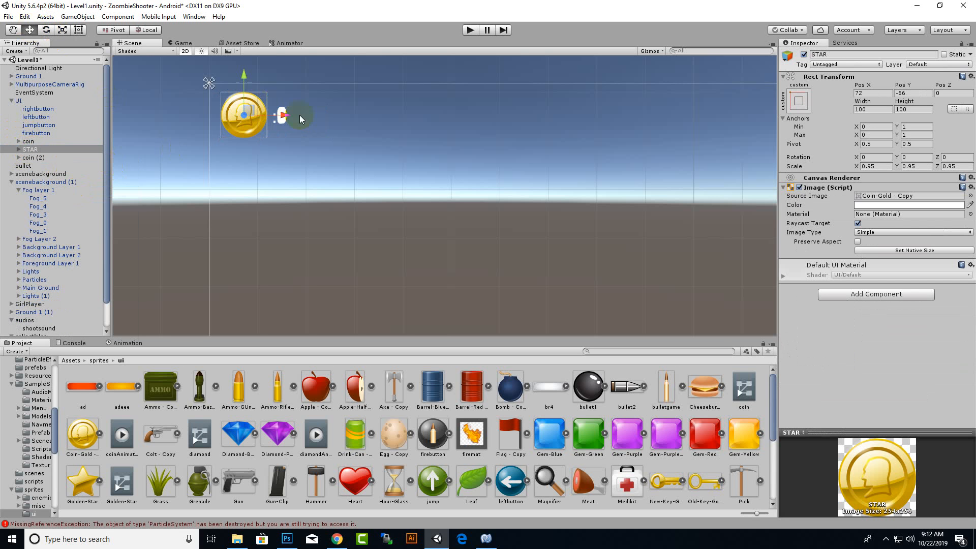
drag(284, 115, 367, 124)
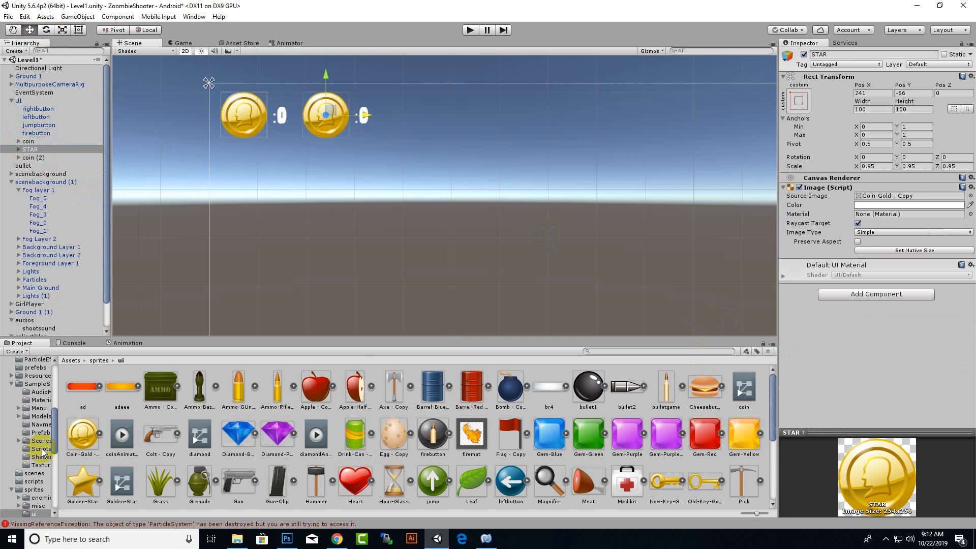
drag(82, 485, 878, 196)
scroll(354, 129, up, 1)
scroll(358, 128, down, 2)
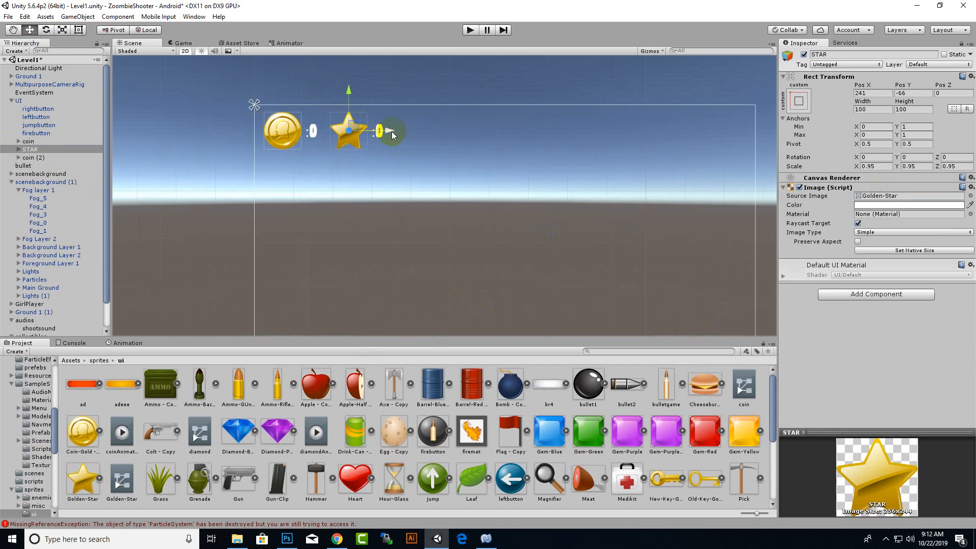
Rename the remaining coin copy, coin (2), as DIAMOND.
right_click(31, 157)
click(47, 190)
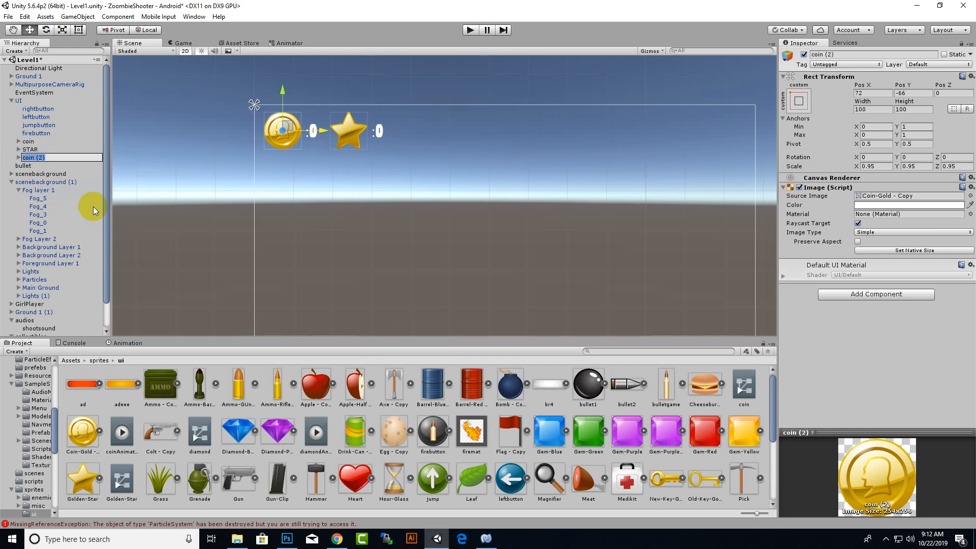
text(DIAMOND)
key(Return)
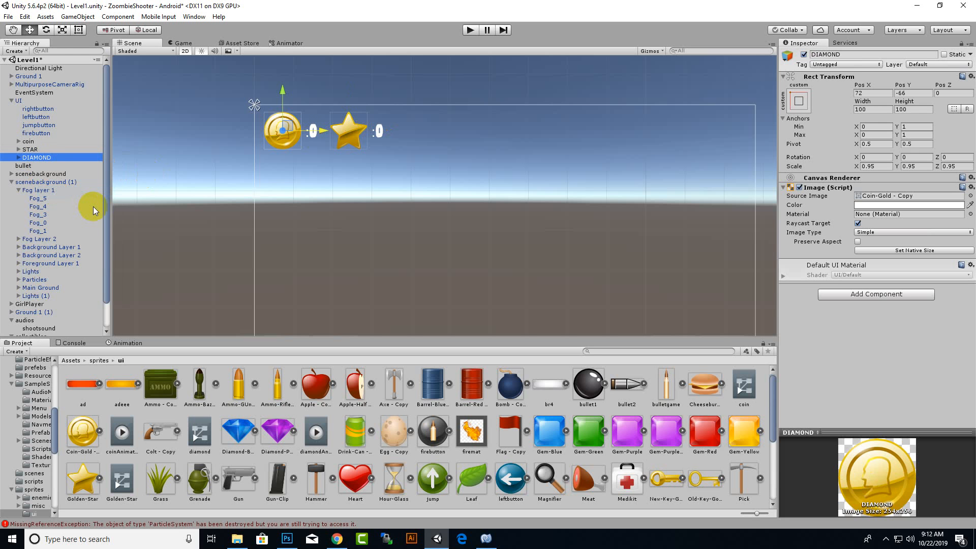
Rename the counter text inside DIAMOND as DIAMONDCOUNTER.
click(18, 157)
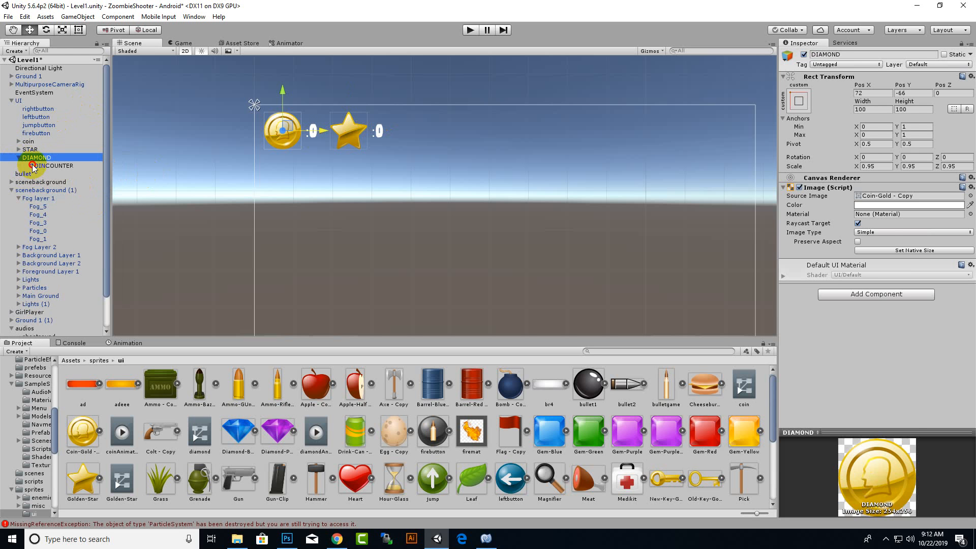
click(49, 165)
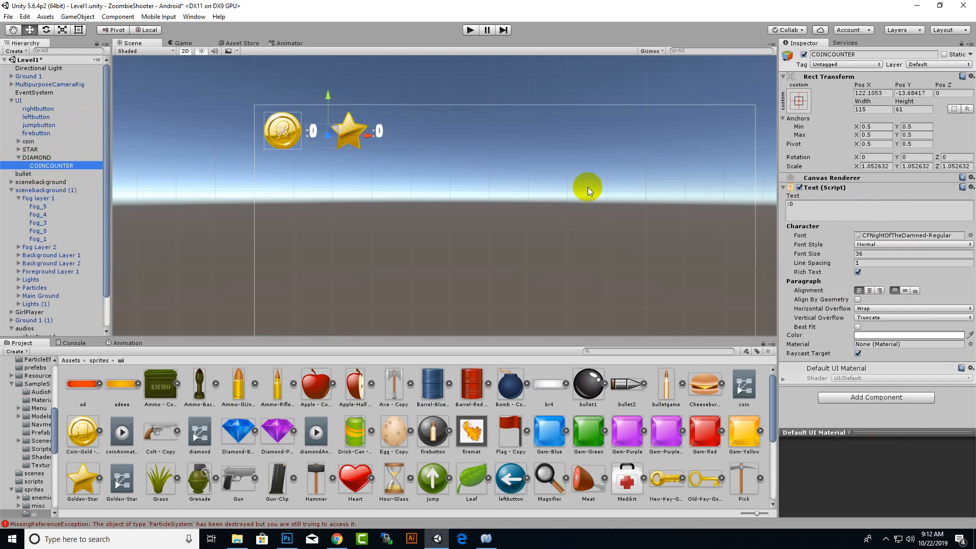
right_click(50, 166)
click(57, 193)
drag(45, 166, 2, 165)
text(DIA)
text(MOND)
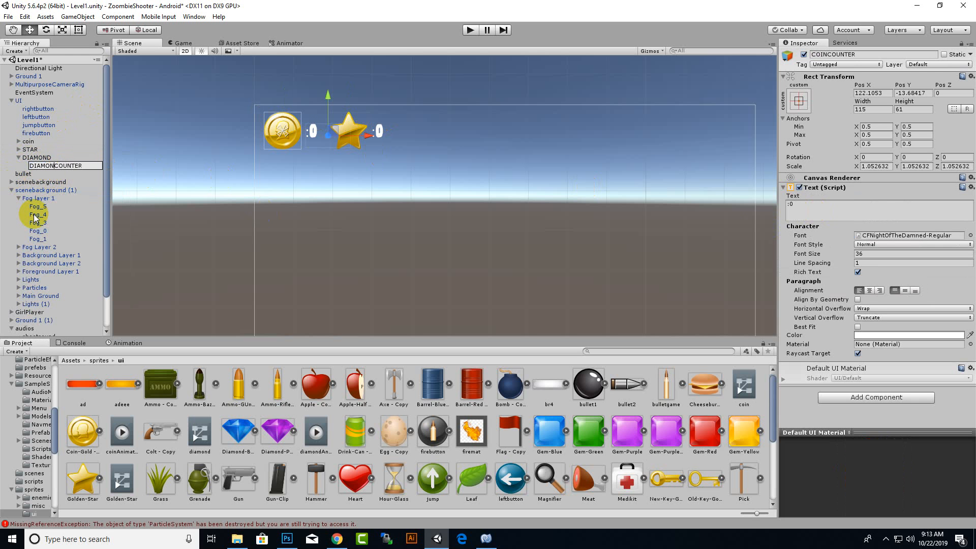
key(Return)
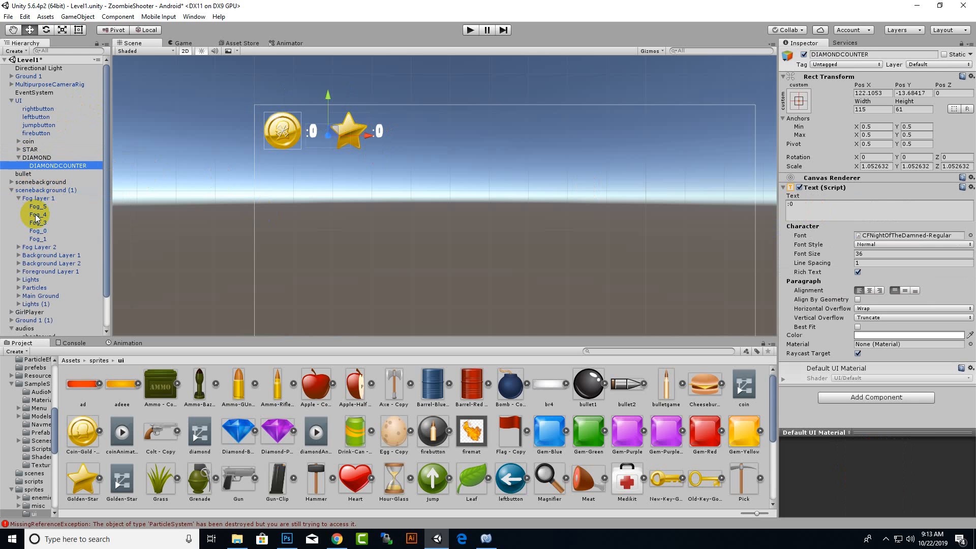
Collapse DIAMOND's hierarchy and move it beyond the star to about X 416.
click(42, 148)
click(26, 157)
click(18, 158)
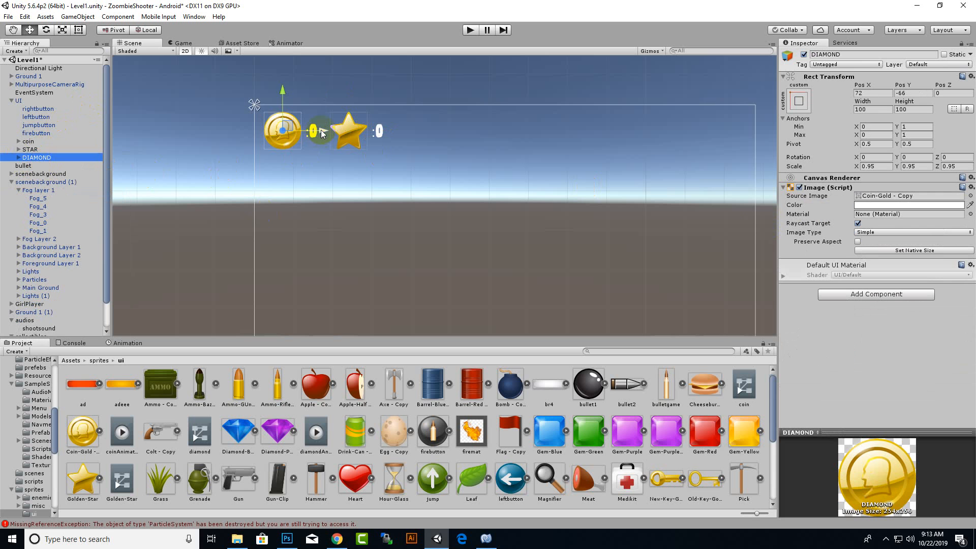
drag(321, 137, 456, 141)
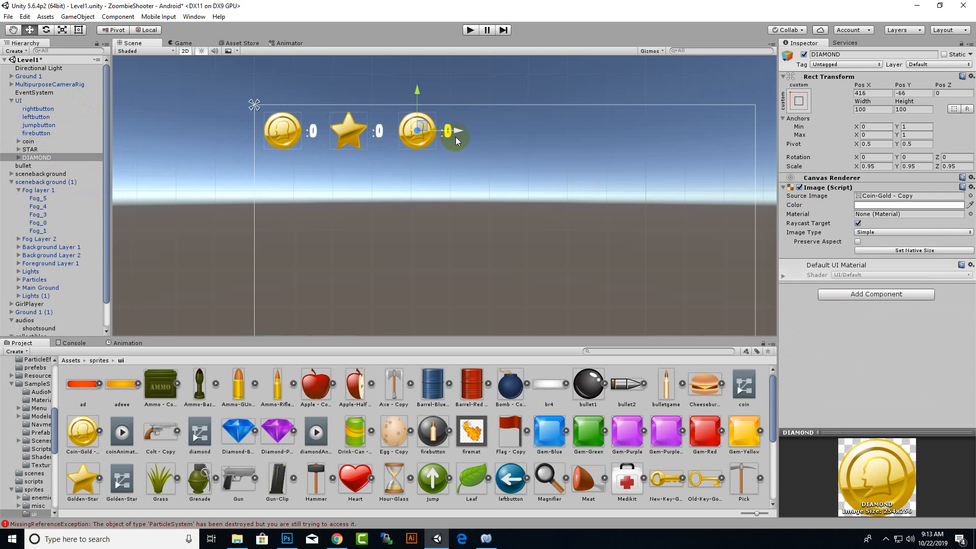
Set DIAMOND's source image to Diamond-Blue - Copy and run the game briefly to preview the icons.
drag(238, 431, 923, 197)
scroll(447, 167, down, 2)
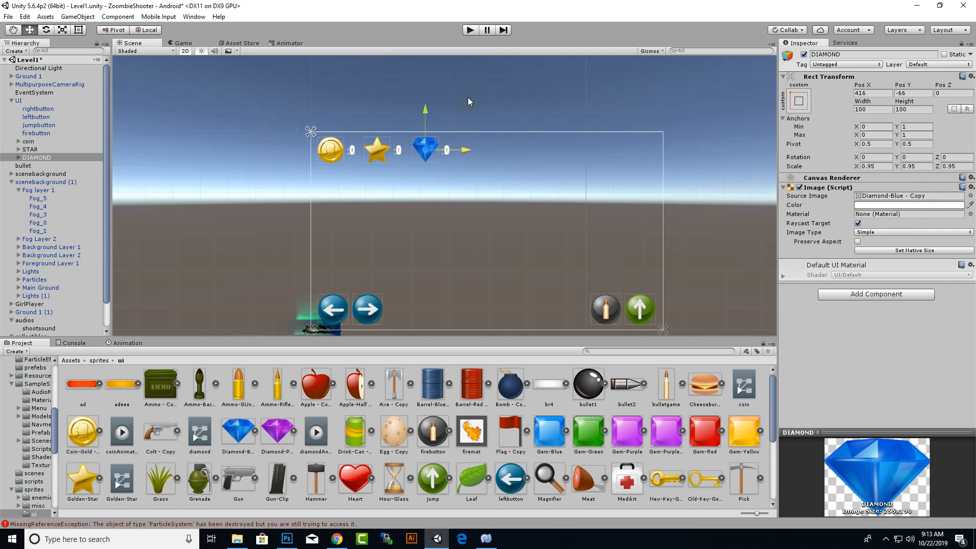
click(470, 29)
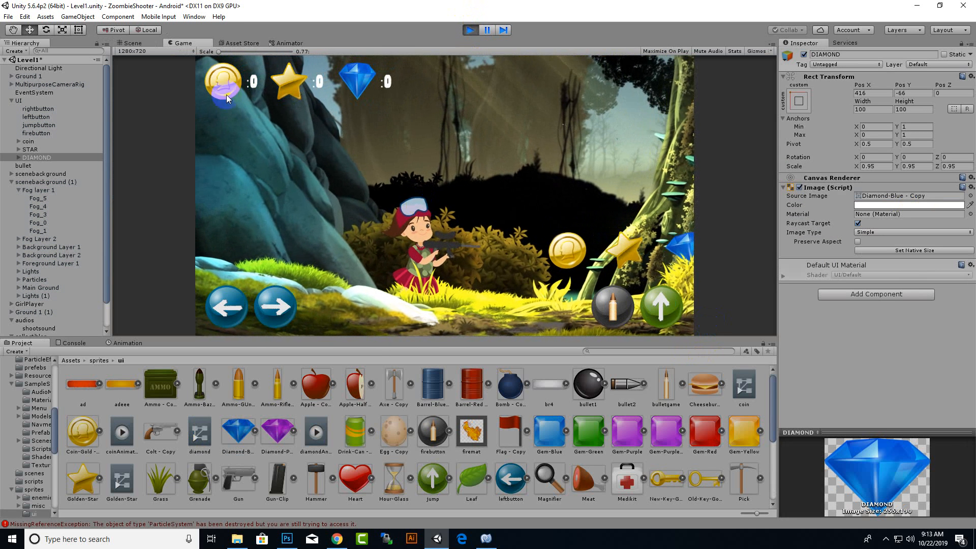
click(469, 30)
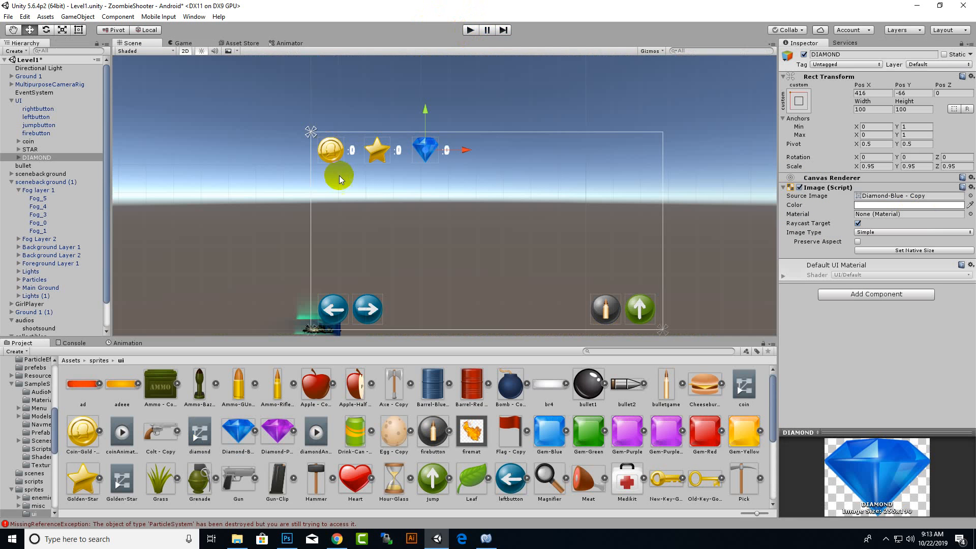
Scale coin, STAR and DIAMOND together to 0.6 on X, Y and Z, and run the game briefly to check their size.
click(27, 152)
shift+click(50, 144)
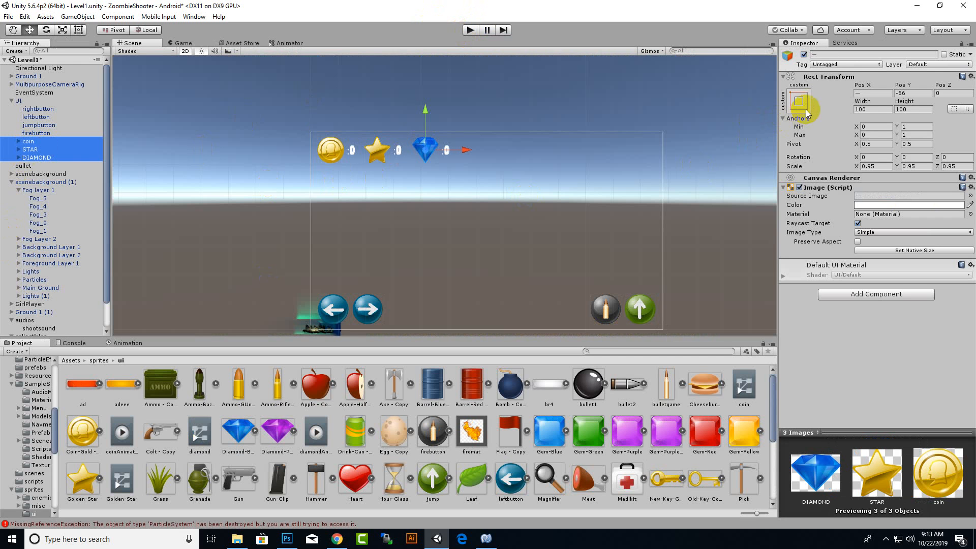
click(62, 29)
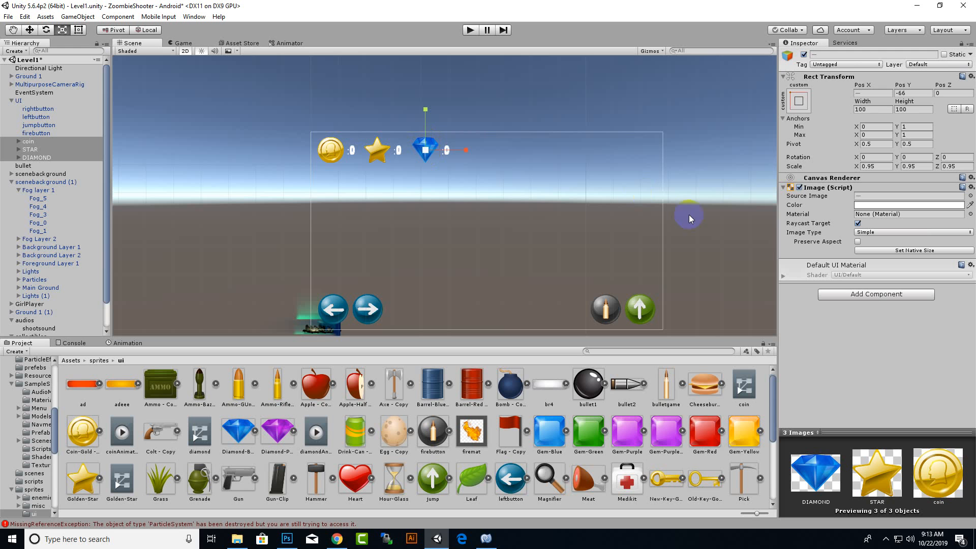
click(881, 166)
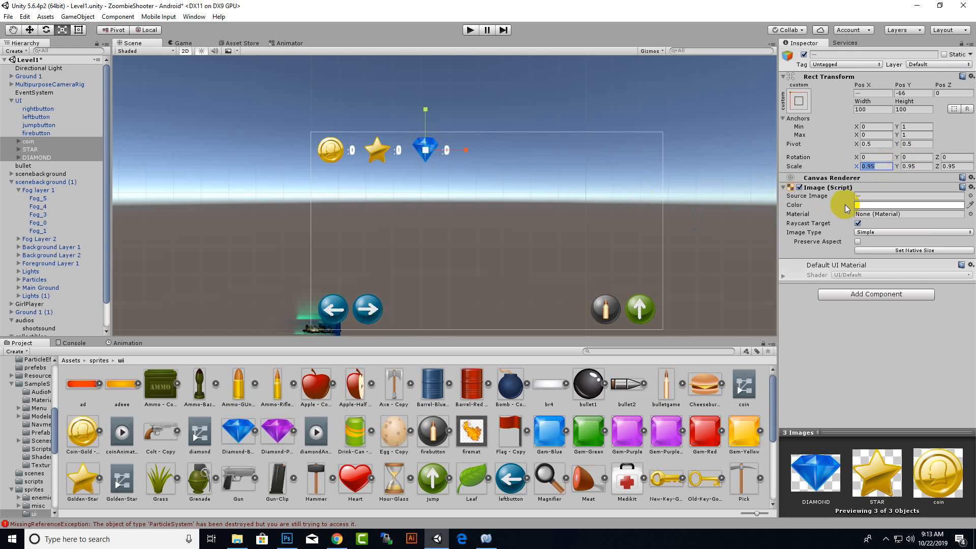
text(.6)
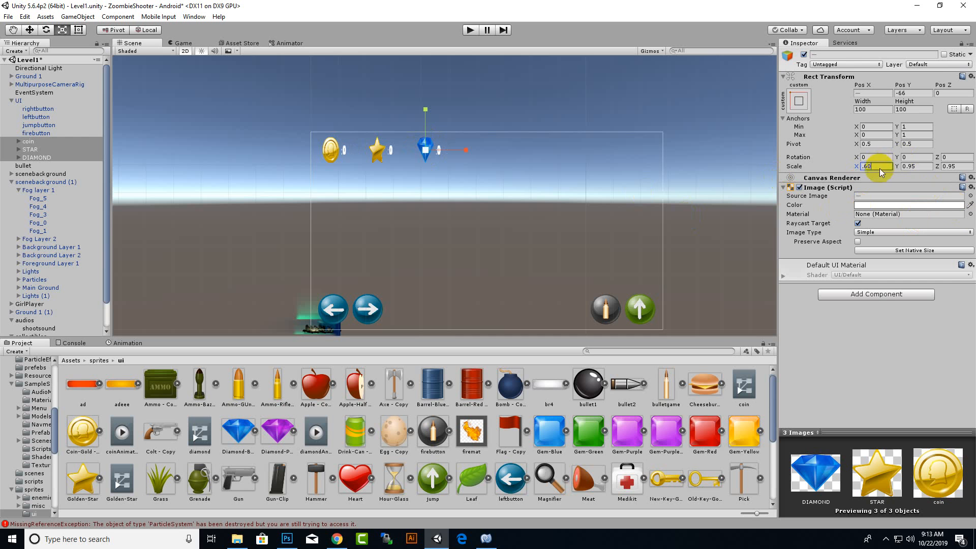
click(921, 167)
text(.6)
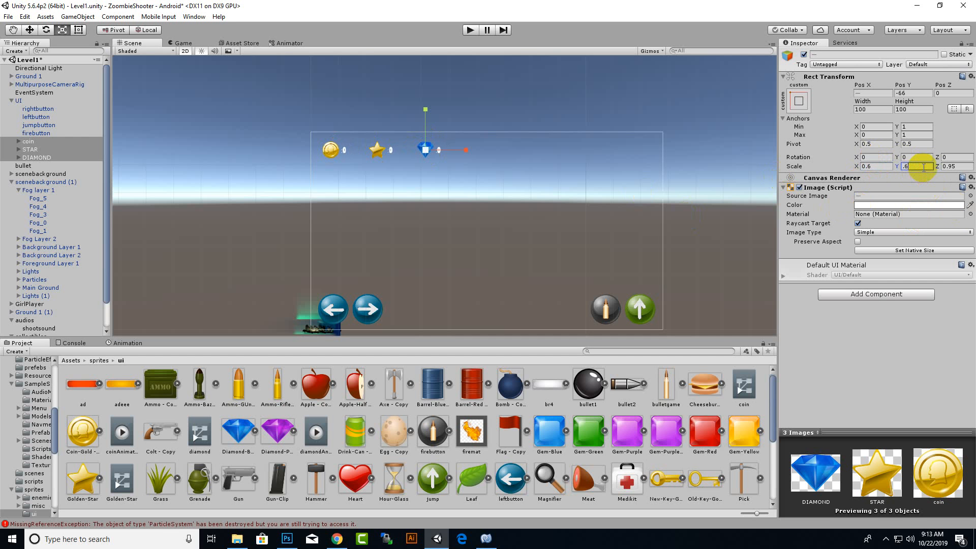
click(958, 166)
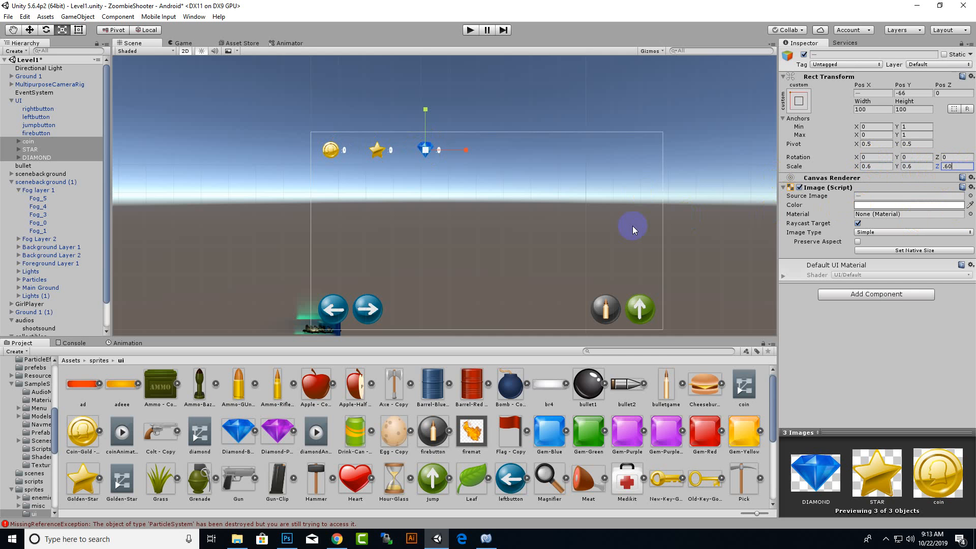
click(470, 30)
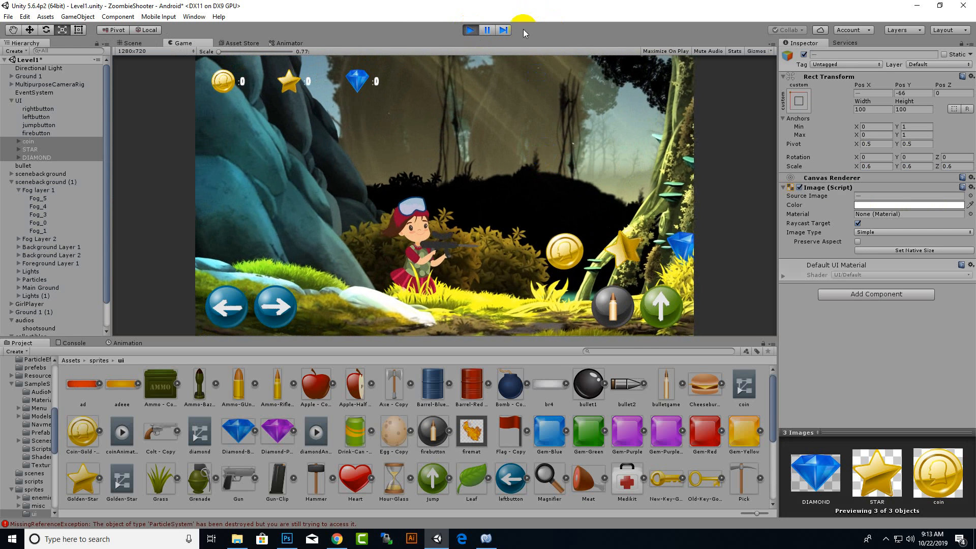
click(471, 30)
Close the gaps between the icons by moving STAR to about X 183 and DIAMOND to about X 294.
click(29, 30)
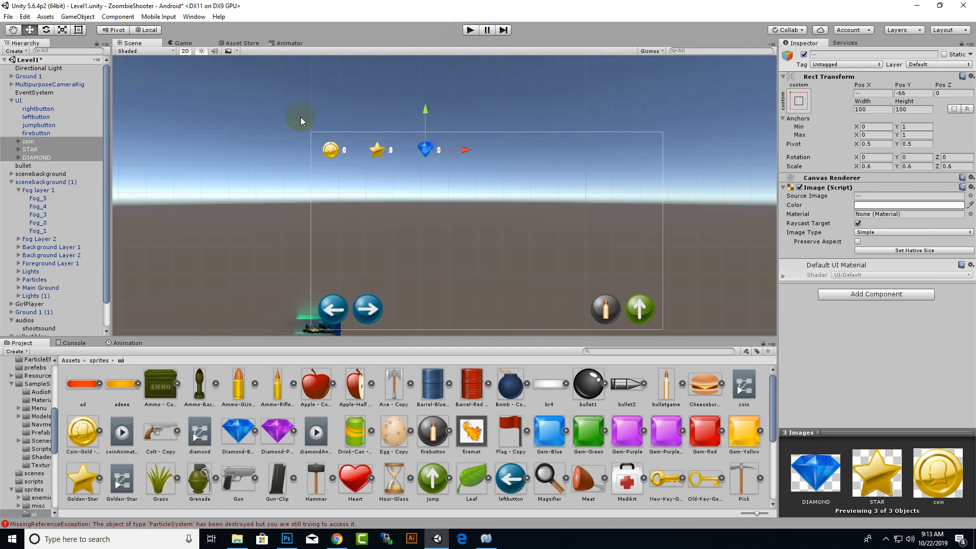
click(373, 147)
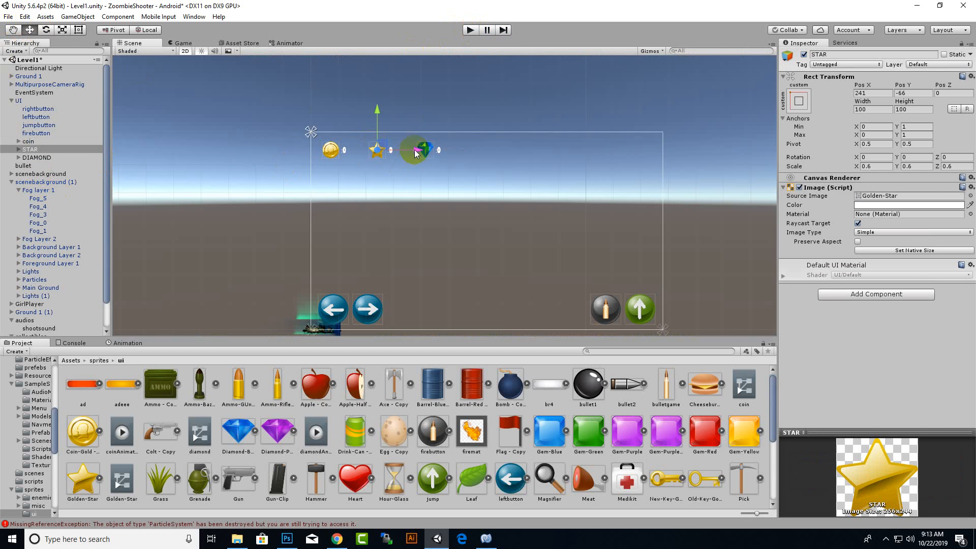
drag(409, 149, 402, 159)
click(436, 158)
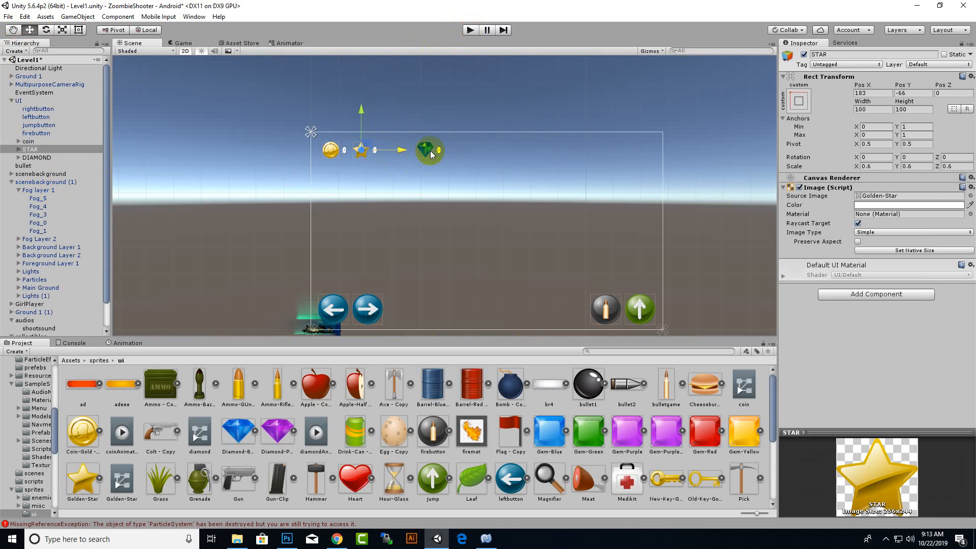
drag(464, 151, 434, 164)
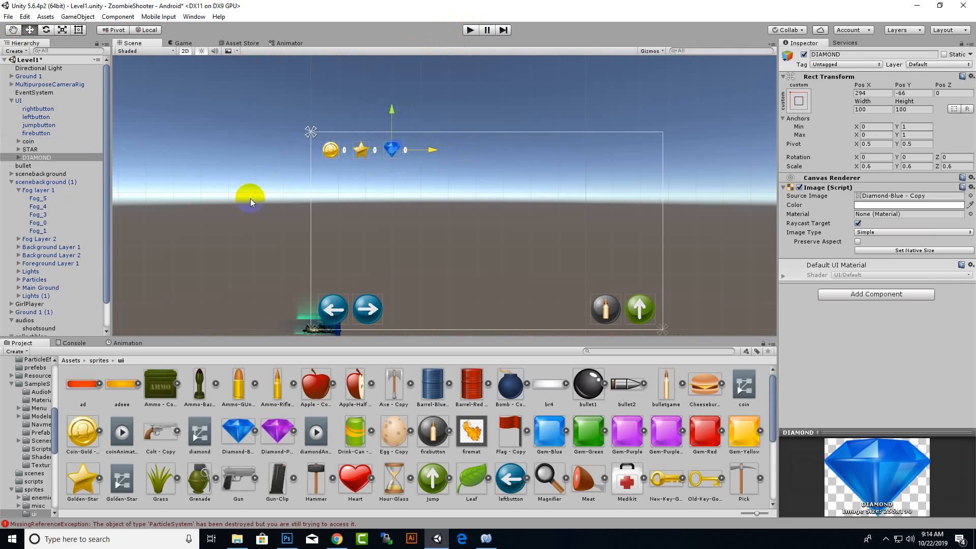
Move coin, STAR and DIAMOND together up to about Y -51 and slightly closer to the canvas's left edge, and save the scene.
shift+click(28, 141)
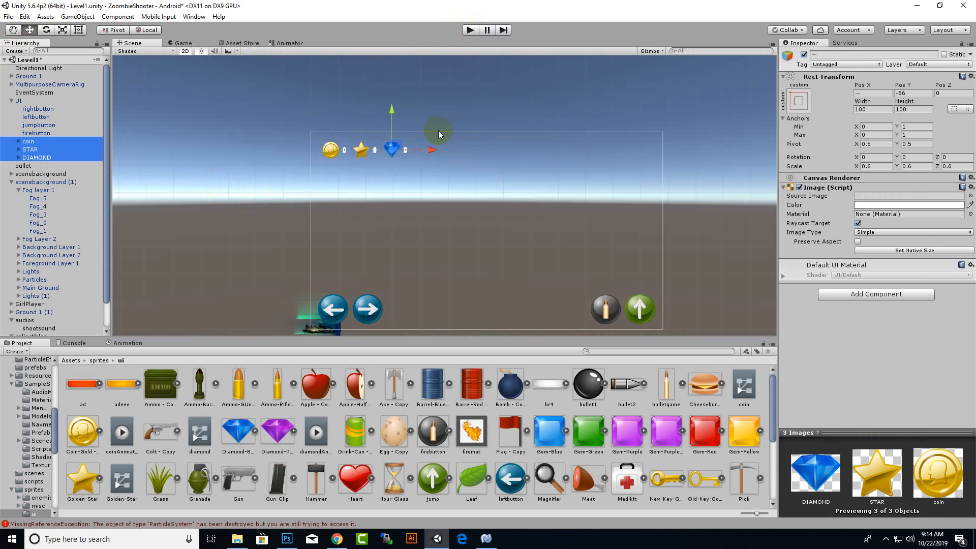
drag(396, 113, 394, 108)
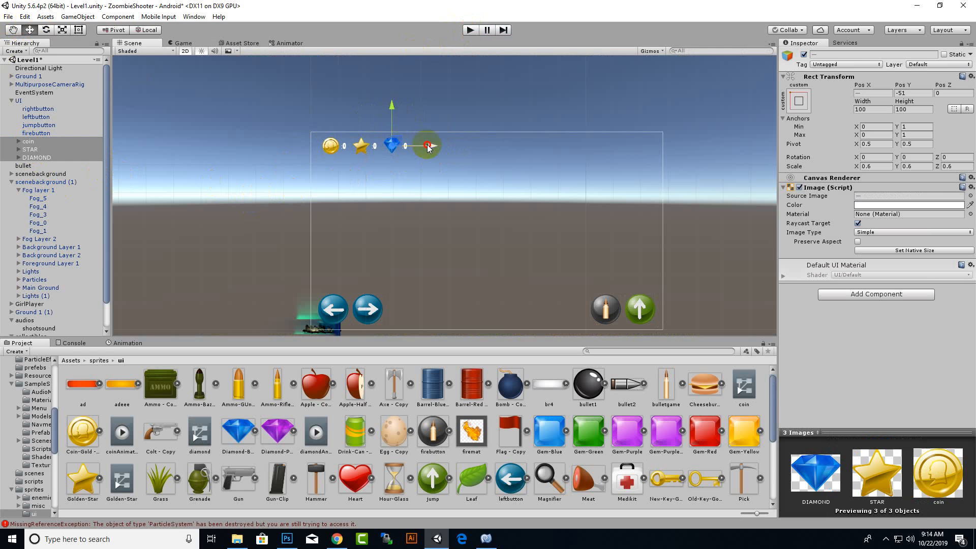
drag(427, 146, 422, 147)
click(250, 92)
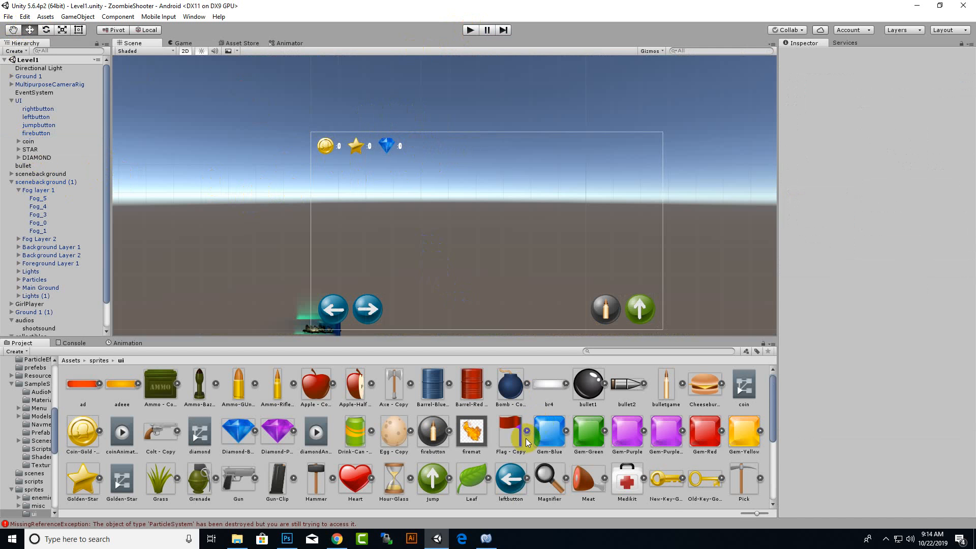
Switch to MonoDevelop with the Player.cs script.
click(487, 539)
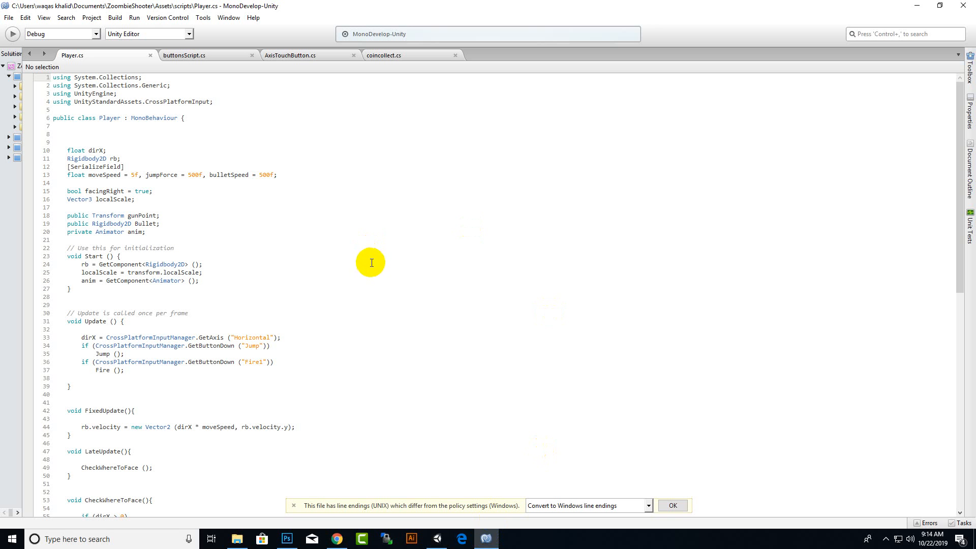
click(885, 542)
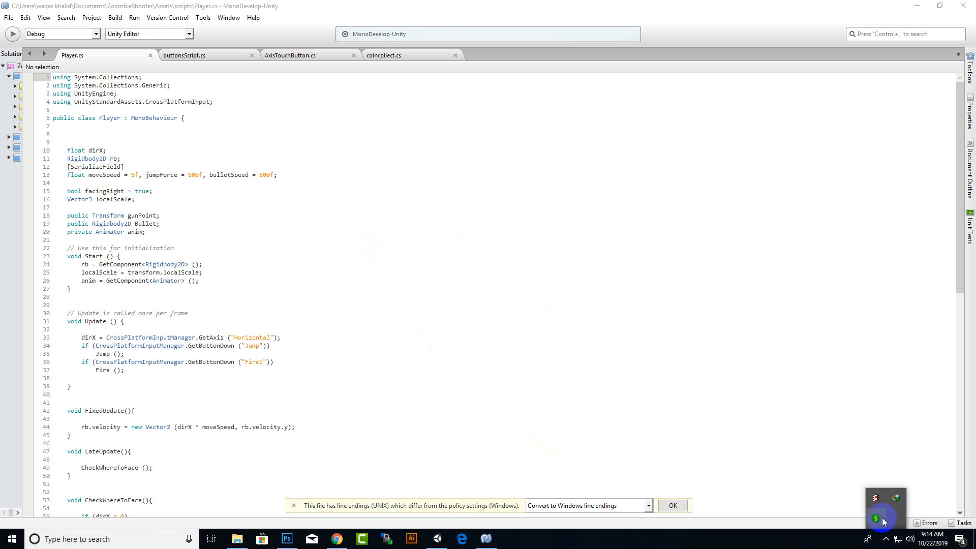
click(876, 501)
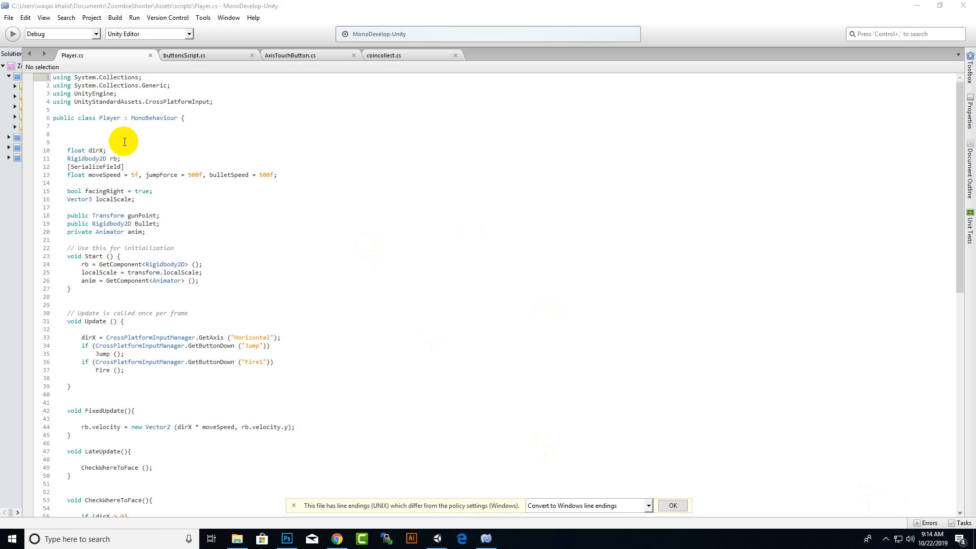
Add a [SerializeField] attribute between the anim field and the Start method of the Player class, with blank lines around it.
click(398, 207)
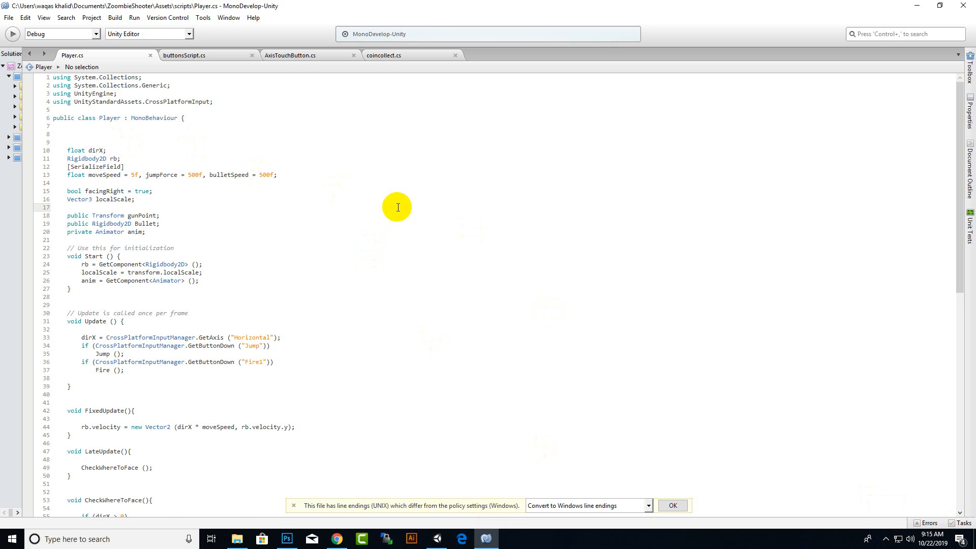
ctrl+scroll(398, 207, up, 5)
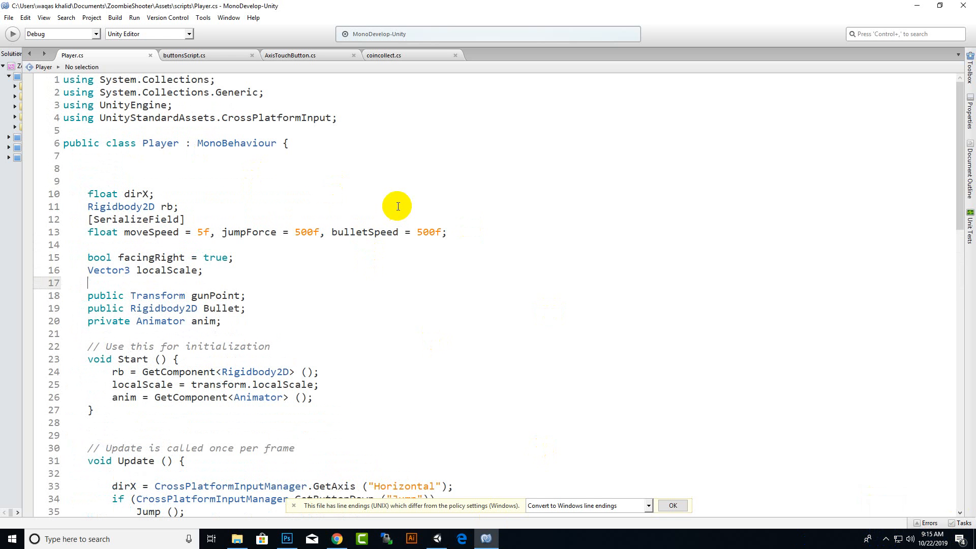
scroll(292, 267, down, 2)
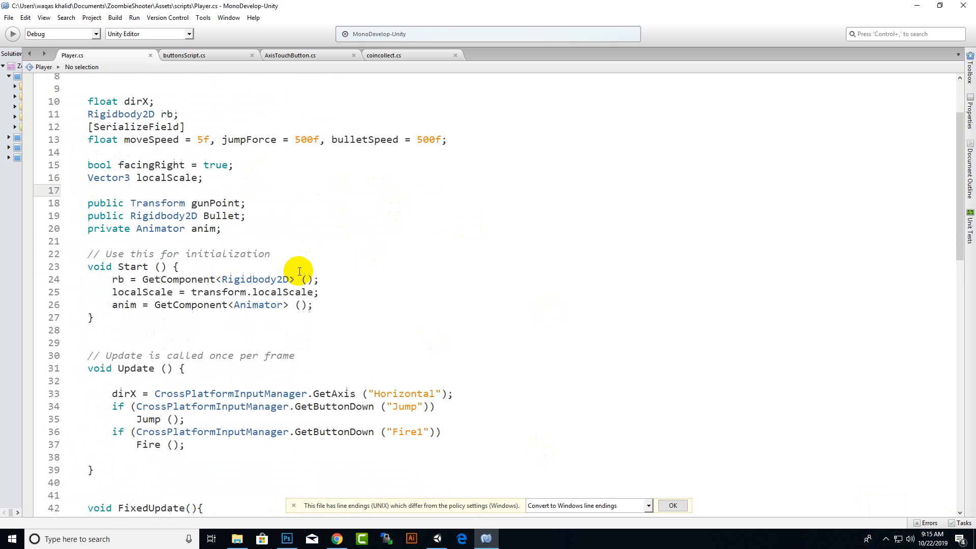
click(281, 235)
key(Return)
key(Return)
key(Return)
key(Return)
key(Return)
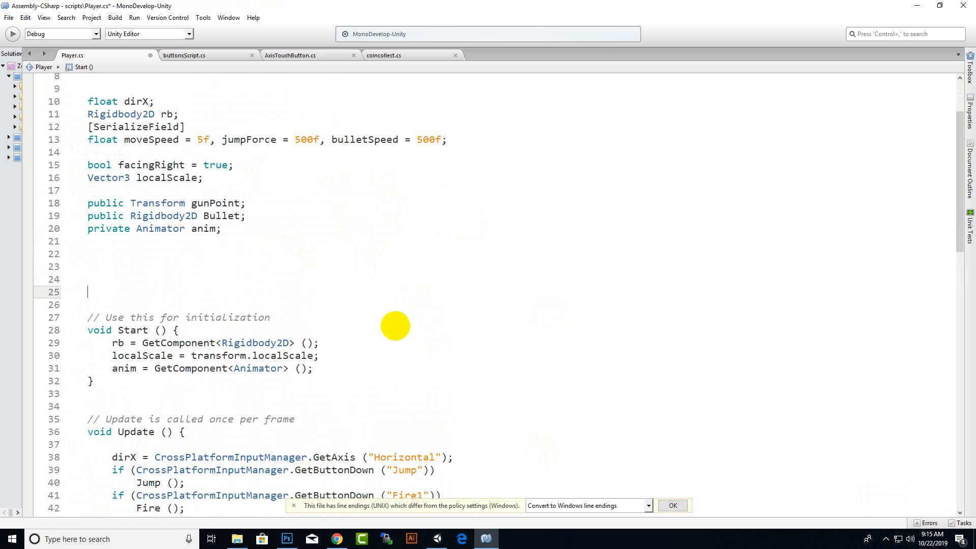
key(Up)
text([])
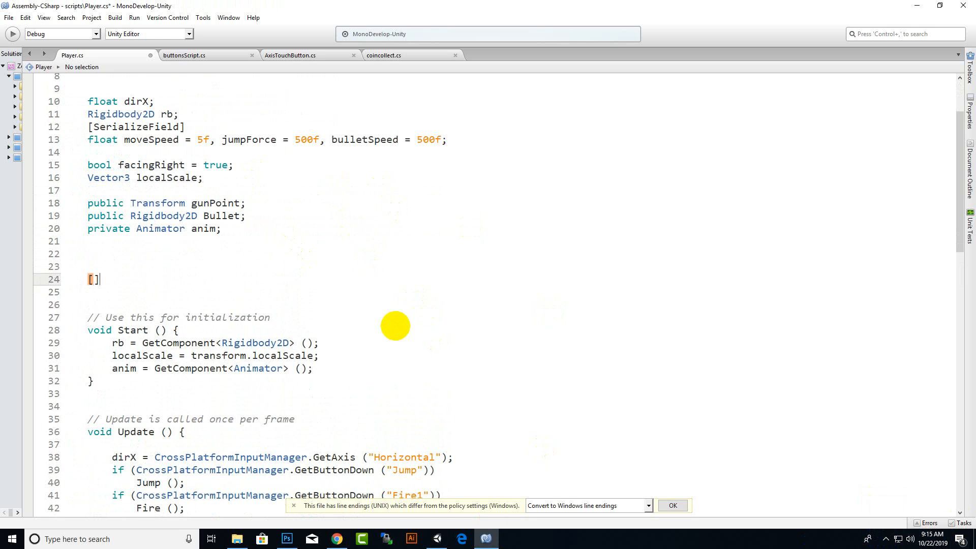
text(ser)
key(Return)
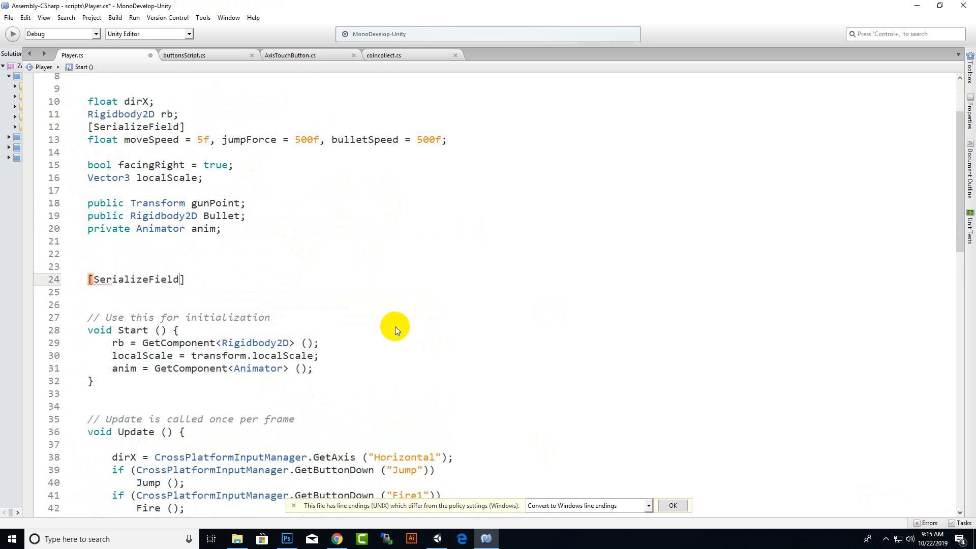
Begin a private Text declaration on the line below the new [SerializeField] attribute.
key(End)
key(Return)
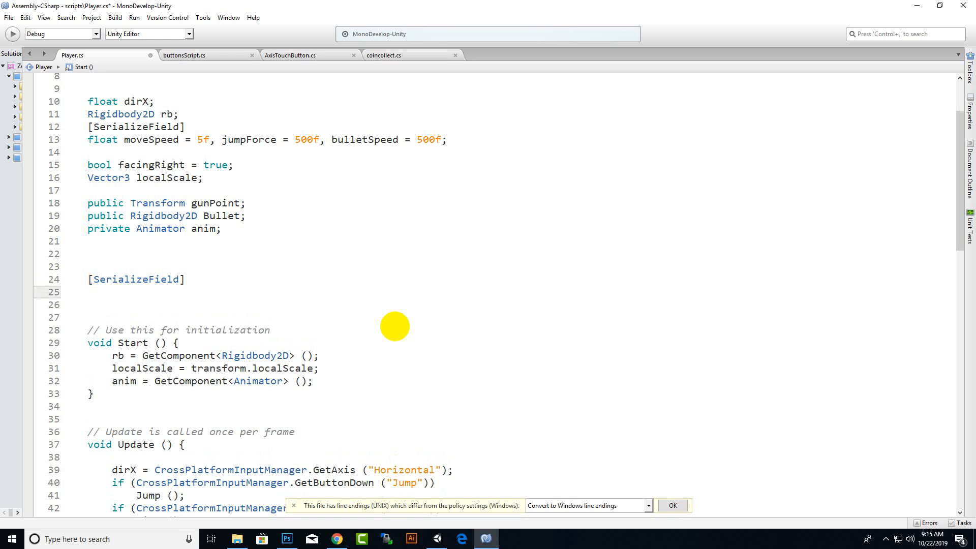
text(private text)
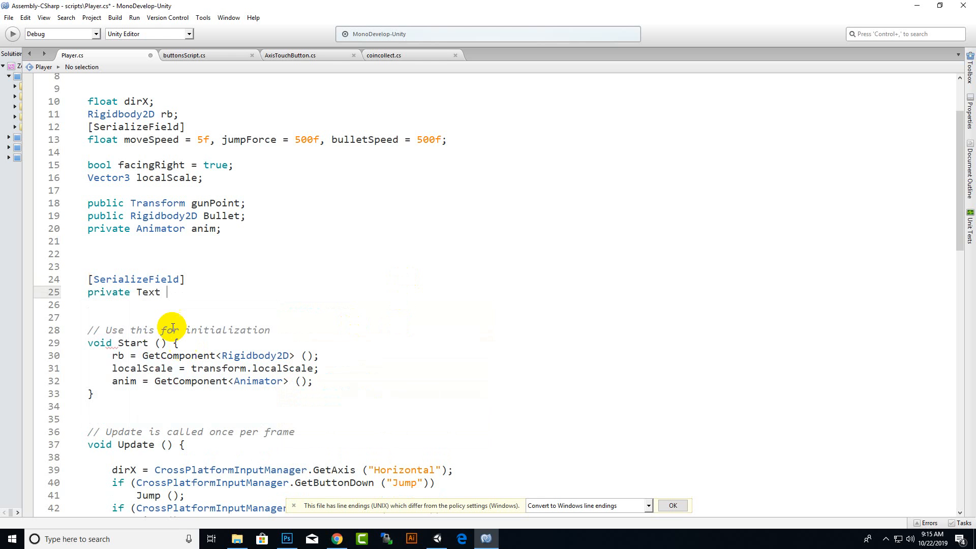
Add the directive "using UnityEngine.UI;" below the CrossPlatformInput using line and save the script.
scroll(151, 313, up, 3)
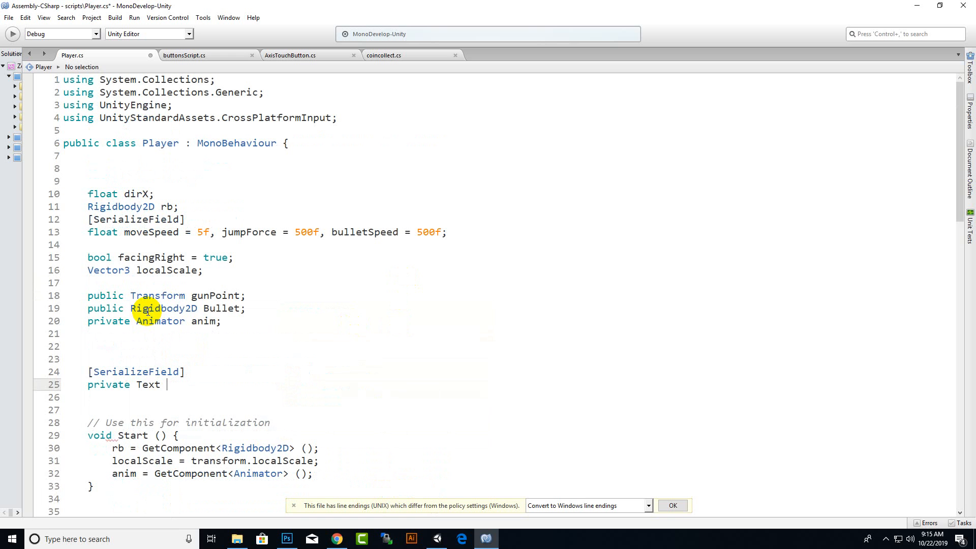
click(145, 105)
key(Down)
key(End)
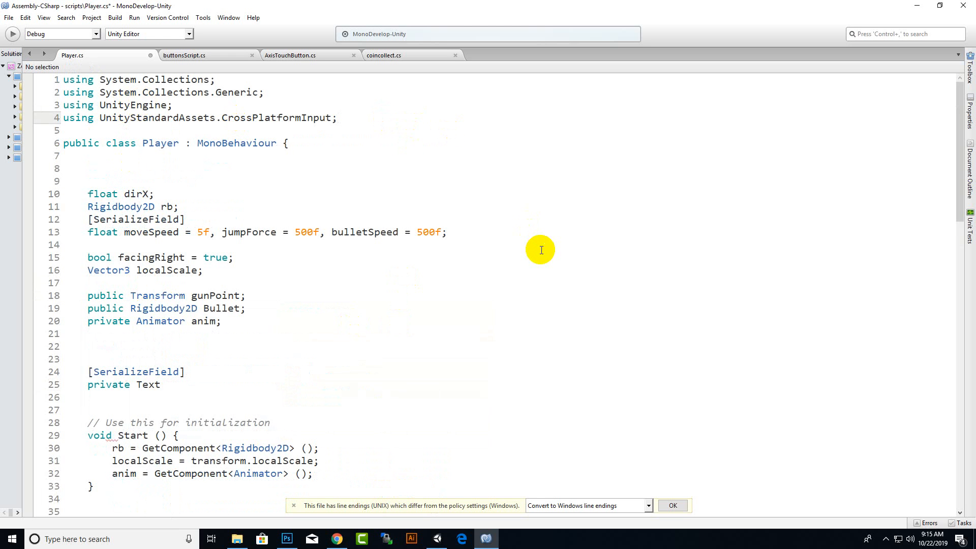
key(Return)
text(using)
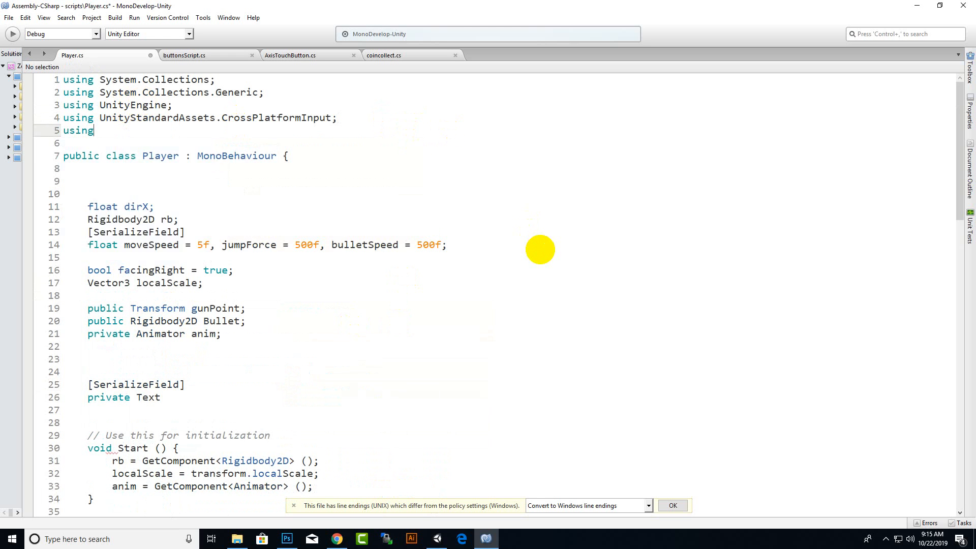
text( unity)
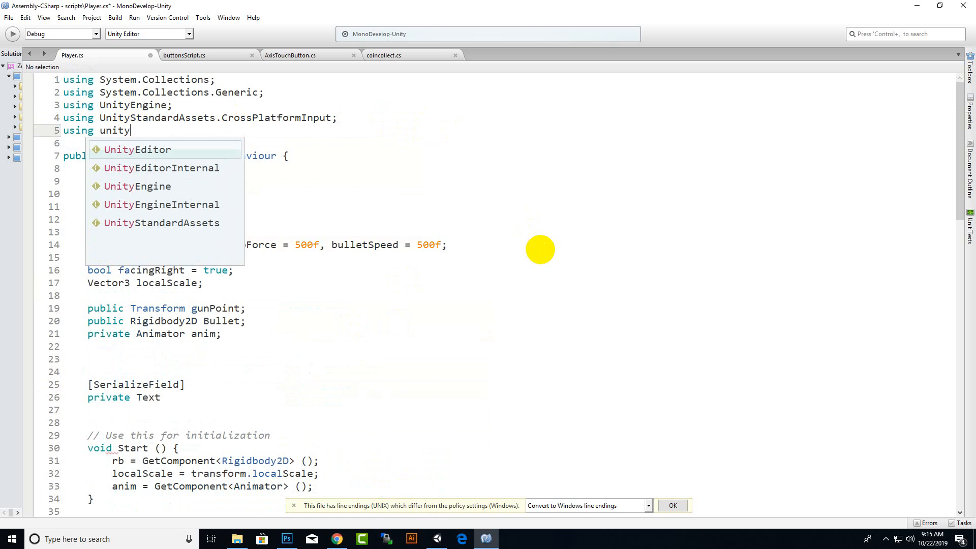
key(Down)
key(Down)
key(Return)
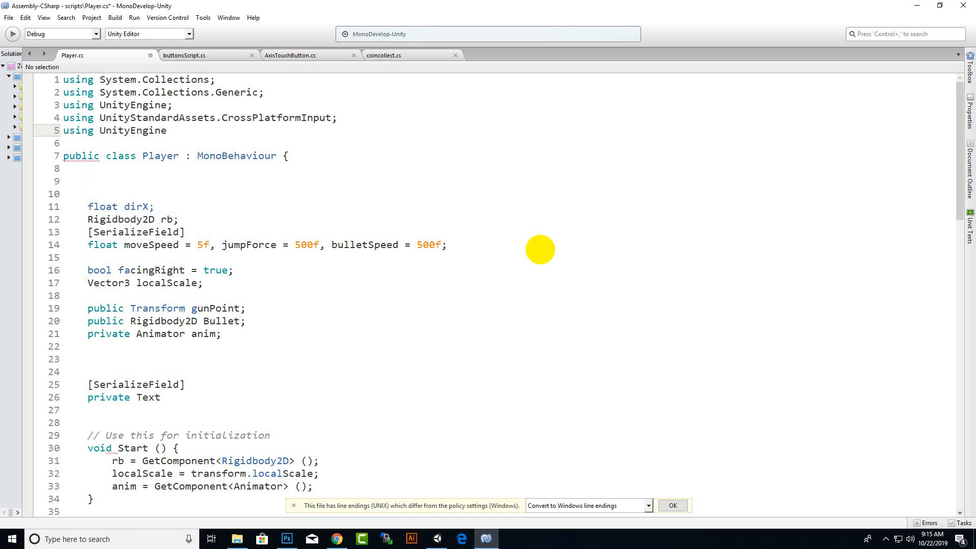
text(.ui)
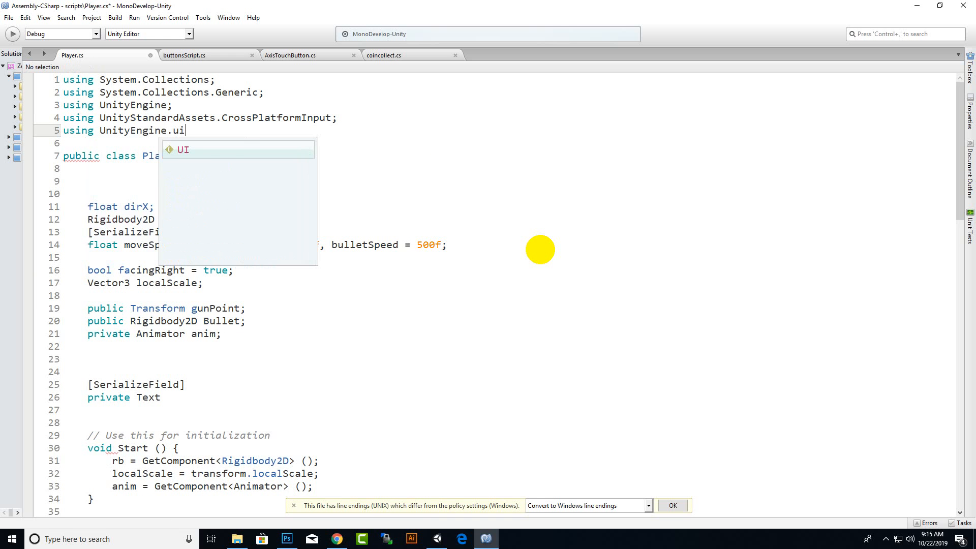
text(;)
key(ctrl+s)
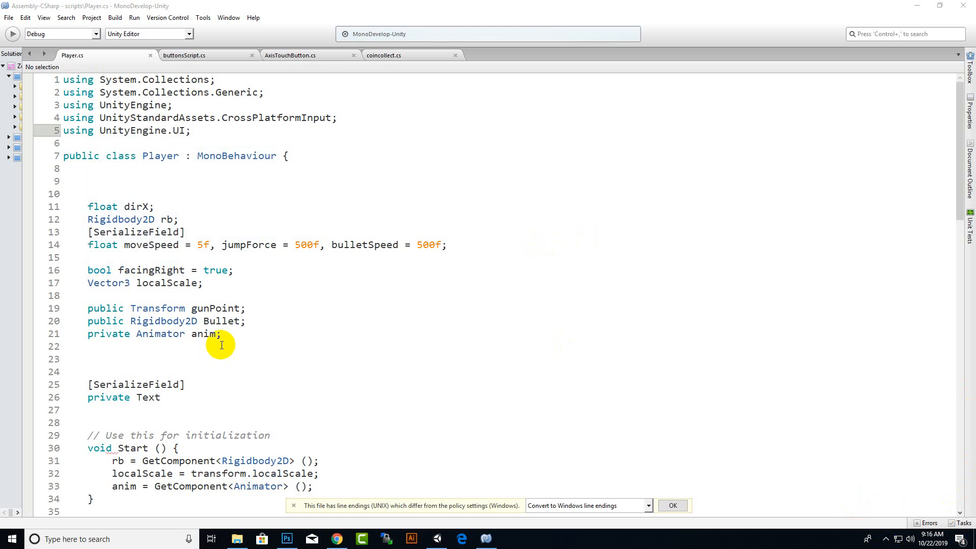
Continue the private Text declaration with the field name coinCounter, a comma and the start of a second name, "st".
click(191, 397)
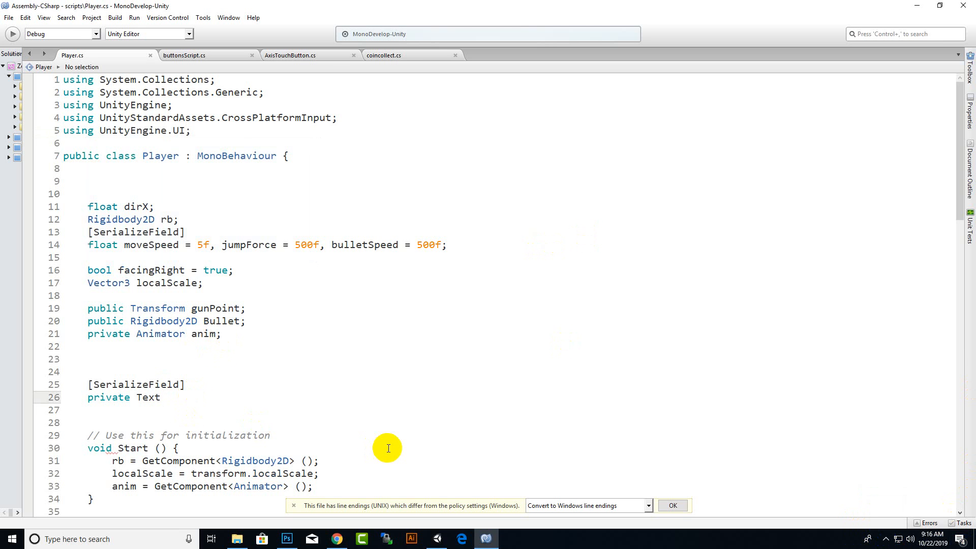
text(coinCounter,)
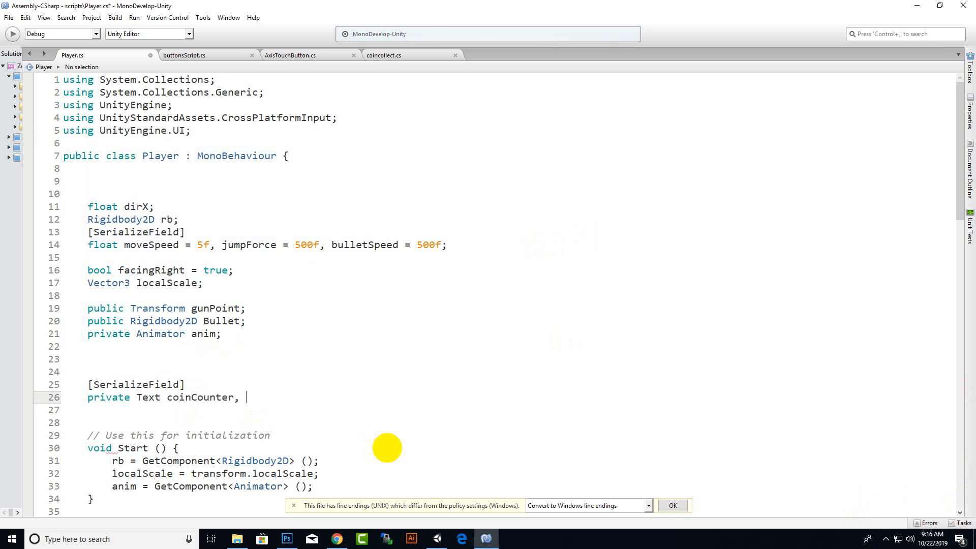
text(starCounter, diamondCounter;)
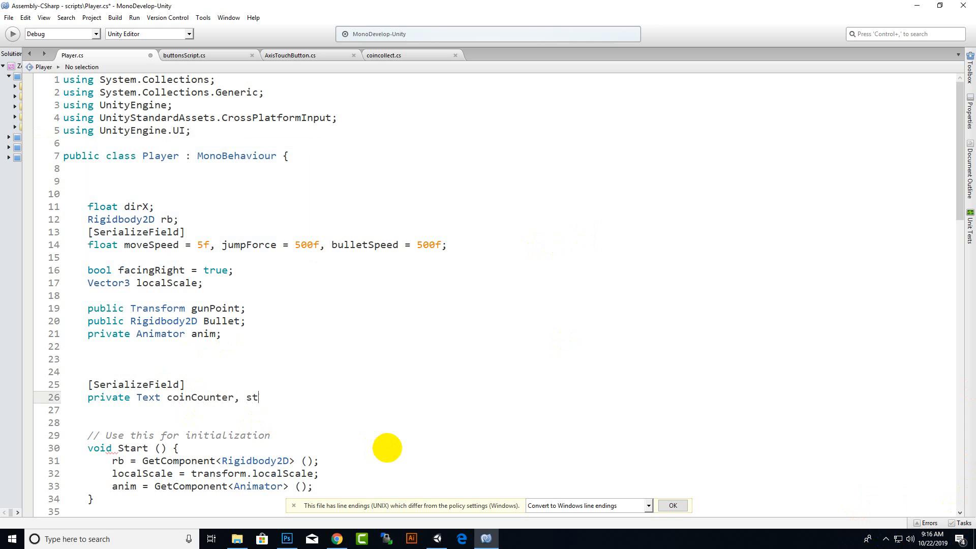
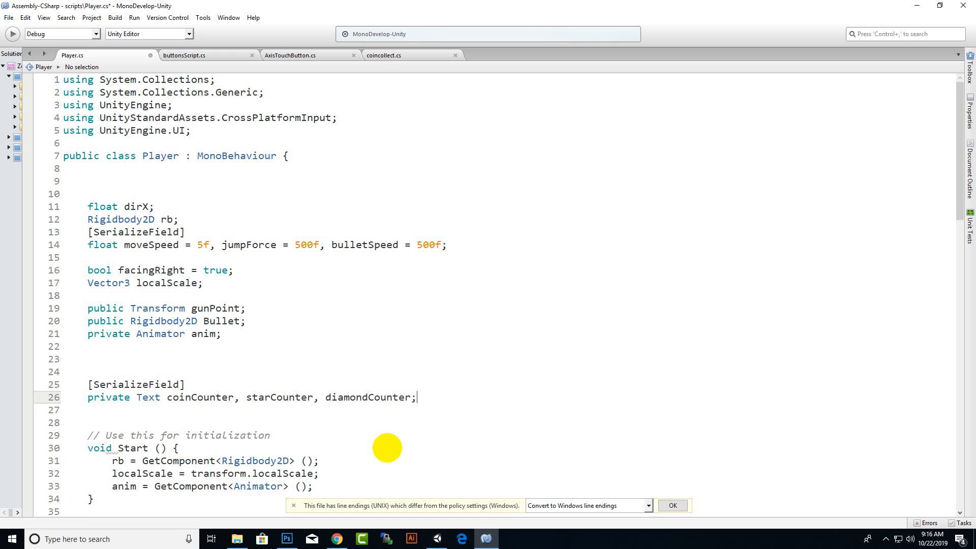
Declare private int fields coinScore, starScore and diamondScore below the Text declaration and save the script.
key(Return)
text(pri)
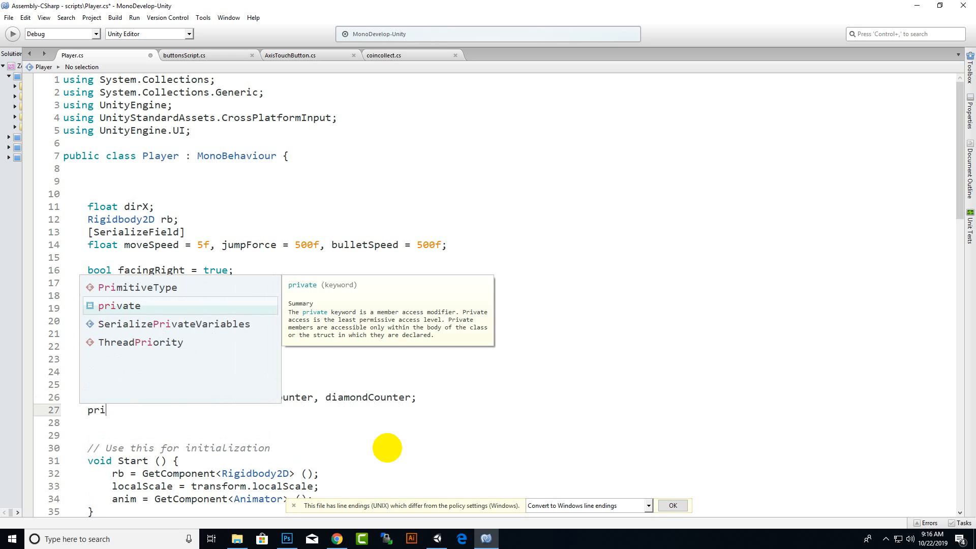
text(vate in)
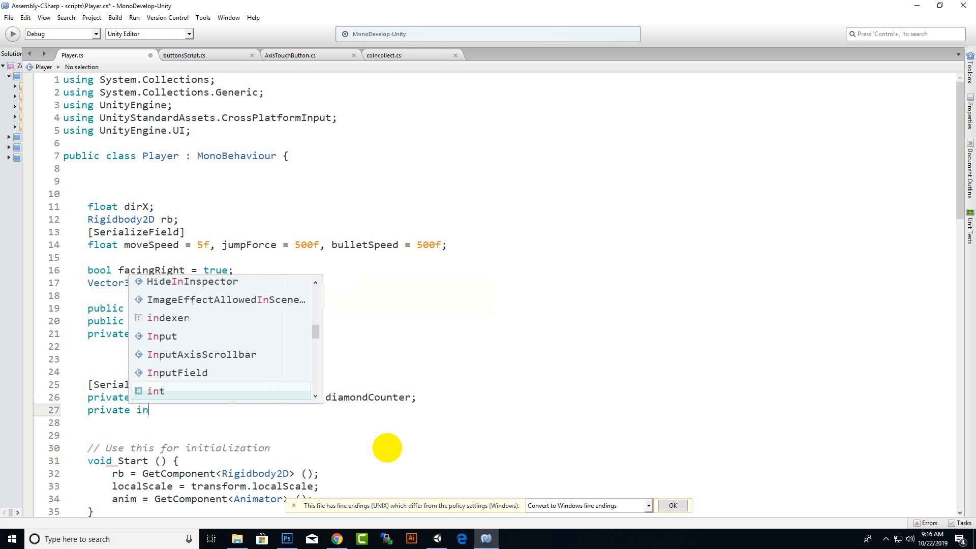
text(t coinScore, starSc)
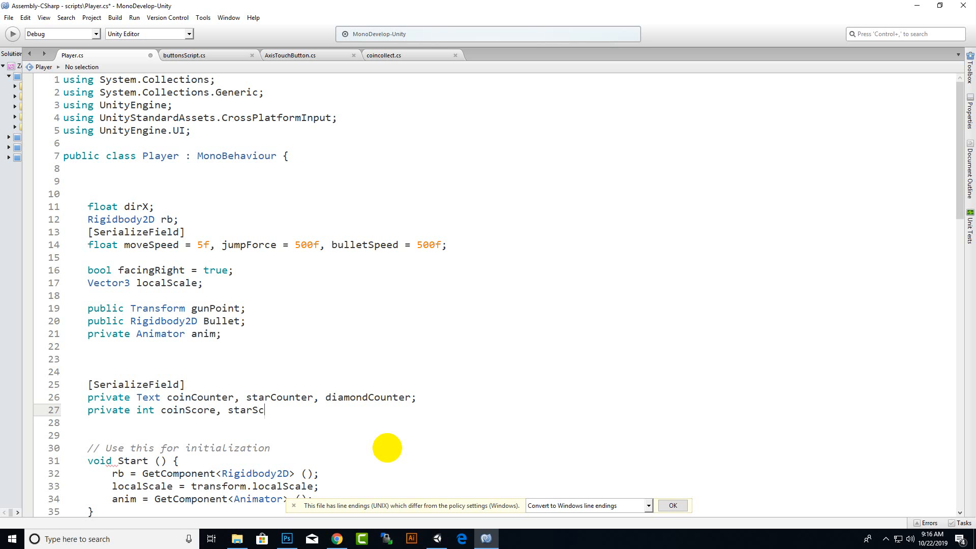
text(ore, diamondScore;)
key(ctrl+s)
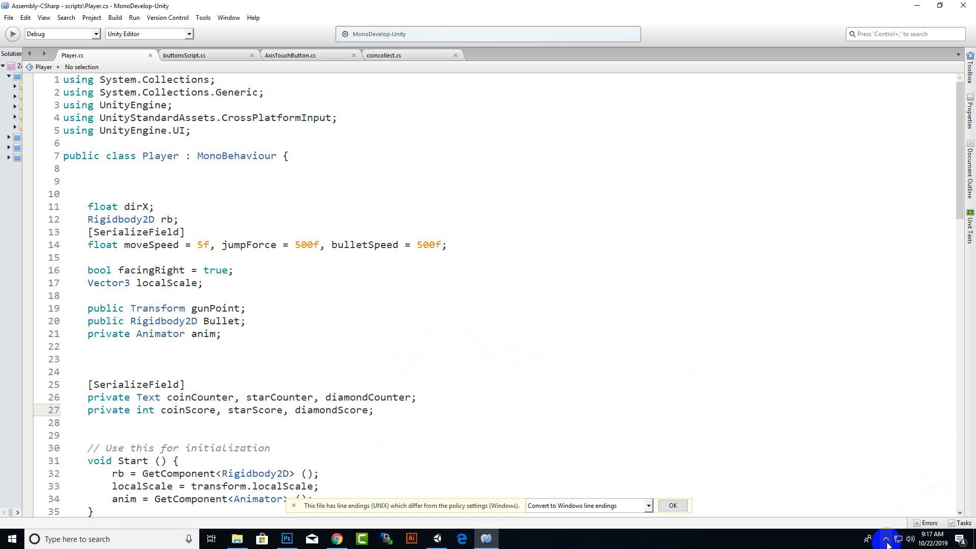
Add the statement "coinScore = 0;" after the anim assignment in the Start method.
scroll(380, 279, down, 7)
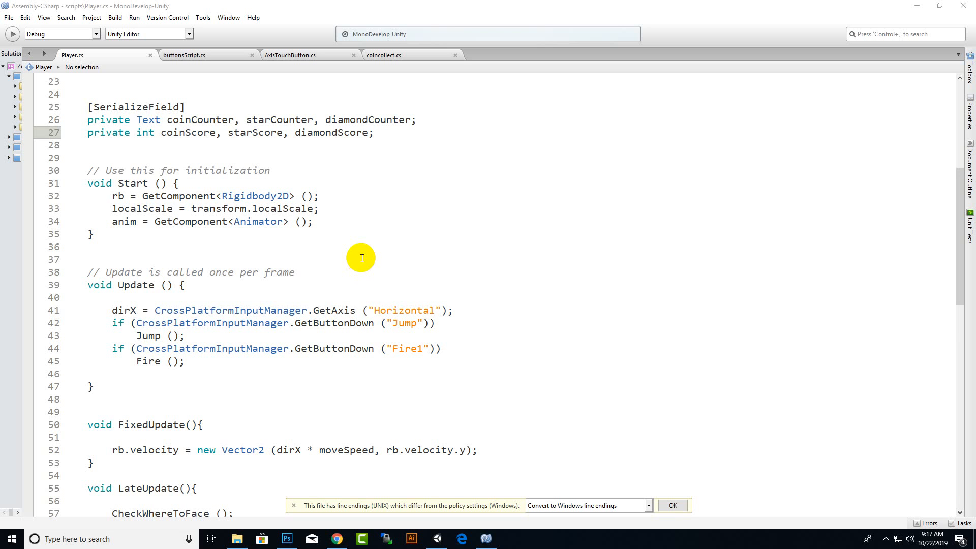
click(327, 220)
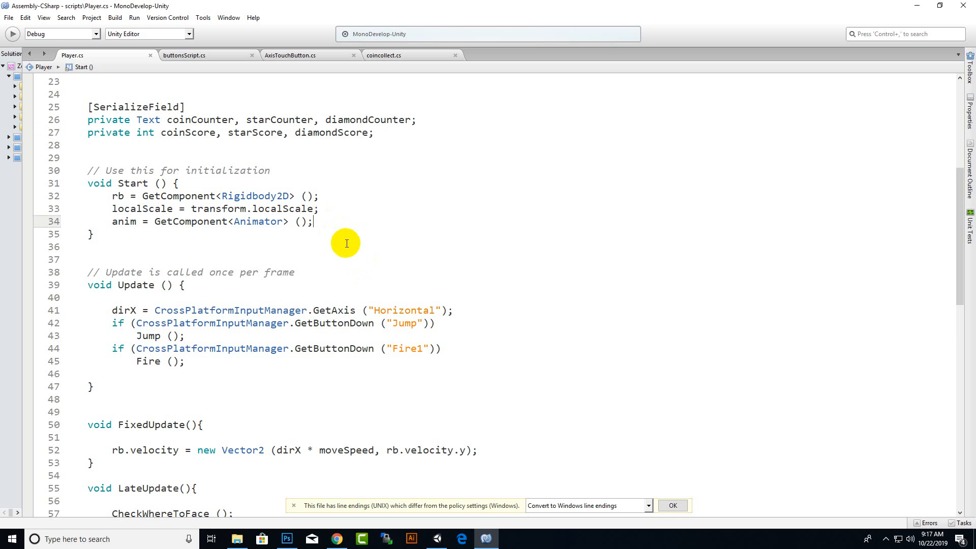
key(Return)
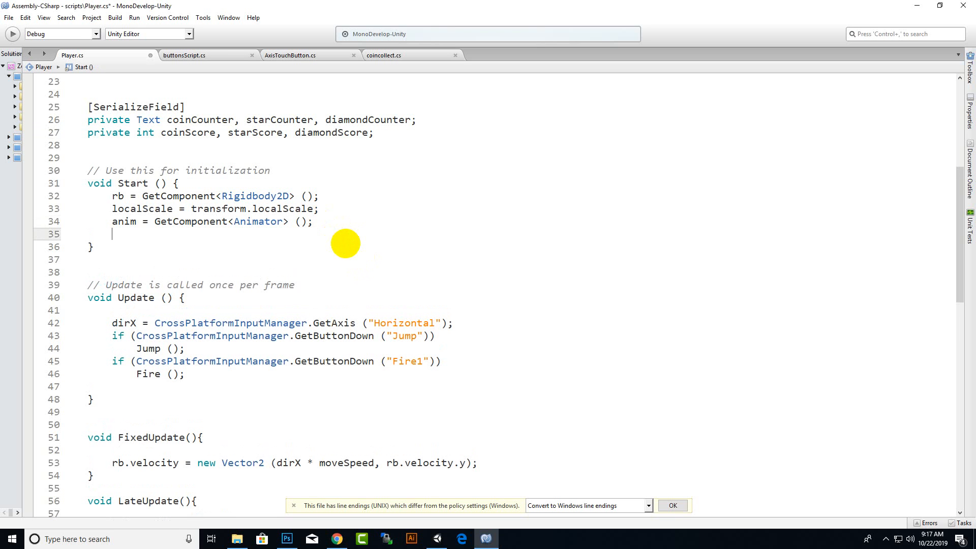
text(coi)
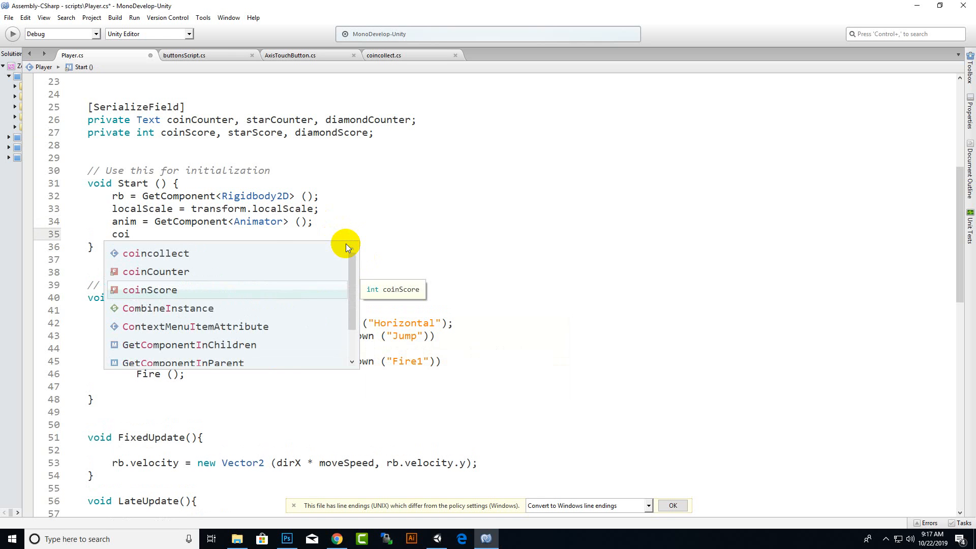
key(Return)
text(= )
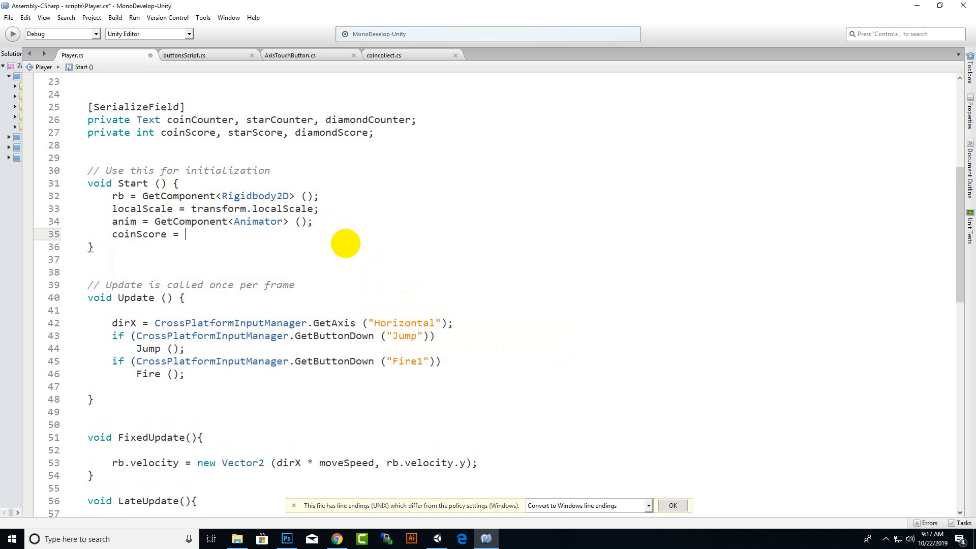
text(0;)
key(Return)
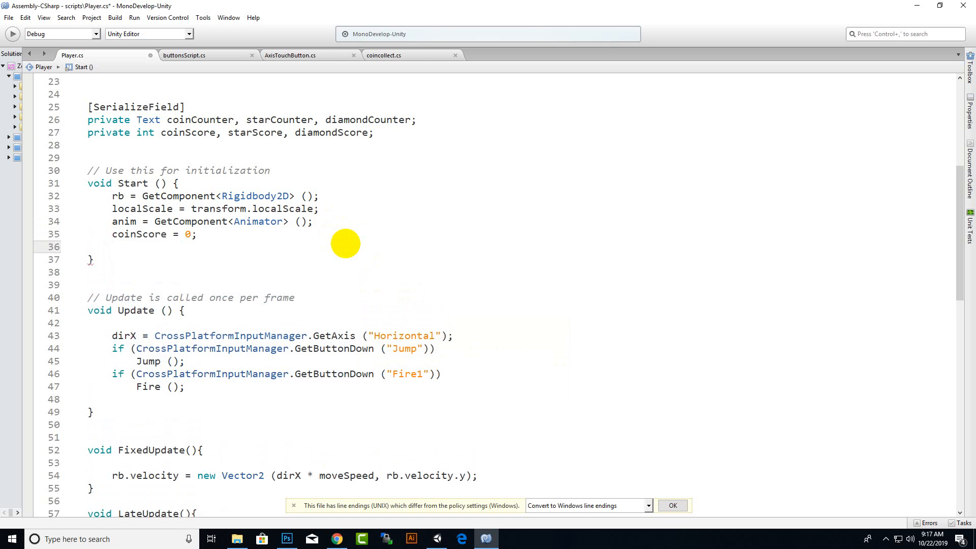
Initialize starScore and diamondScore to 0 on separate lines below the coinScore assignment in Start, and save the script.
text(star)
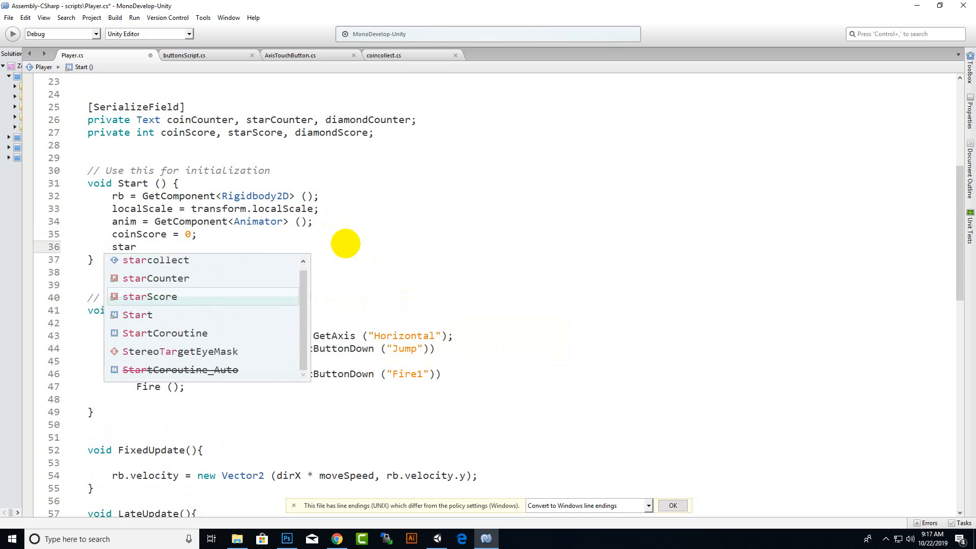
text(Score = 0)
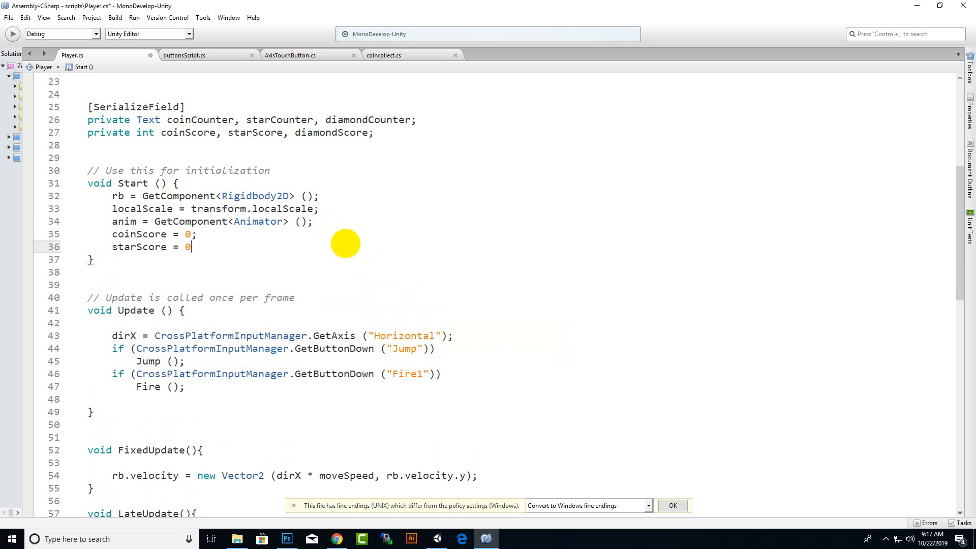
text(;)
key(Return)
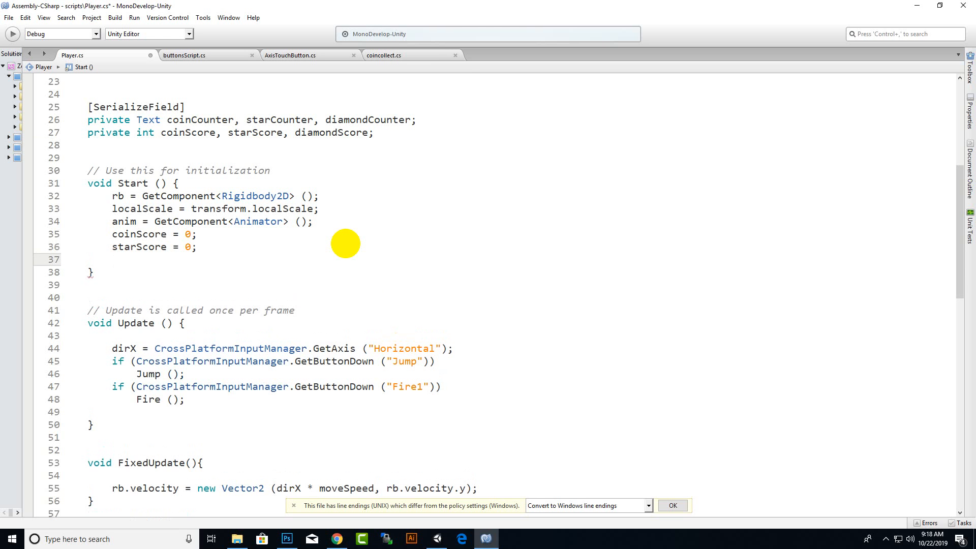
text(diamondScore = 0;)
key(ctrl+s)
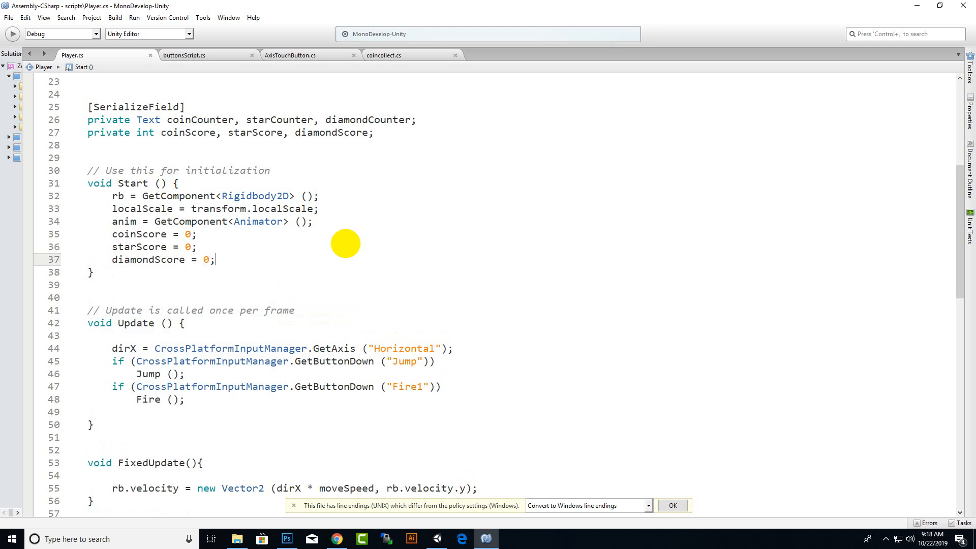
click(886, 539)
click(876, 500)
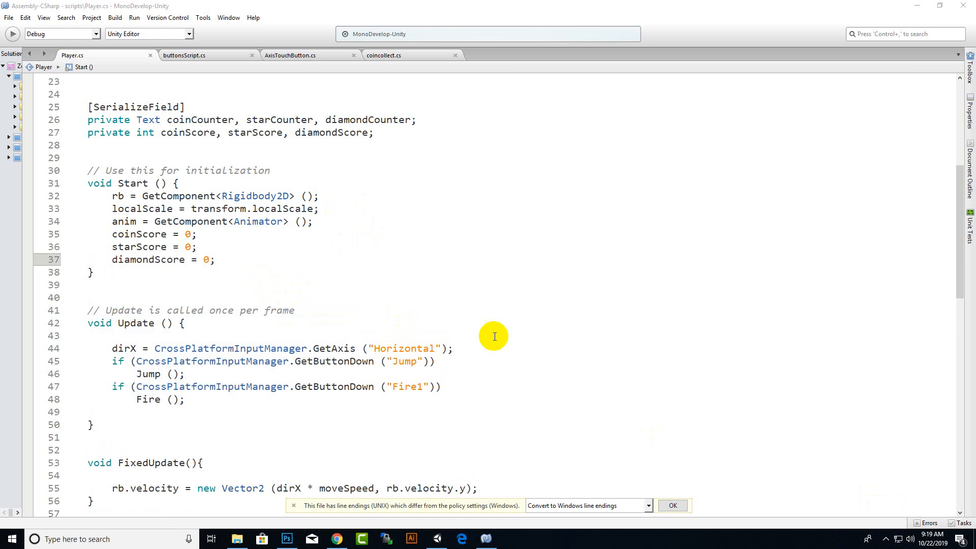
Insert three blank lines below the Fire call at the end of the Update method.
scroll(436, 283, down, 2)
click(424, 314)
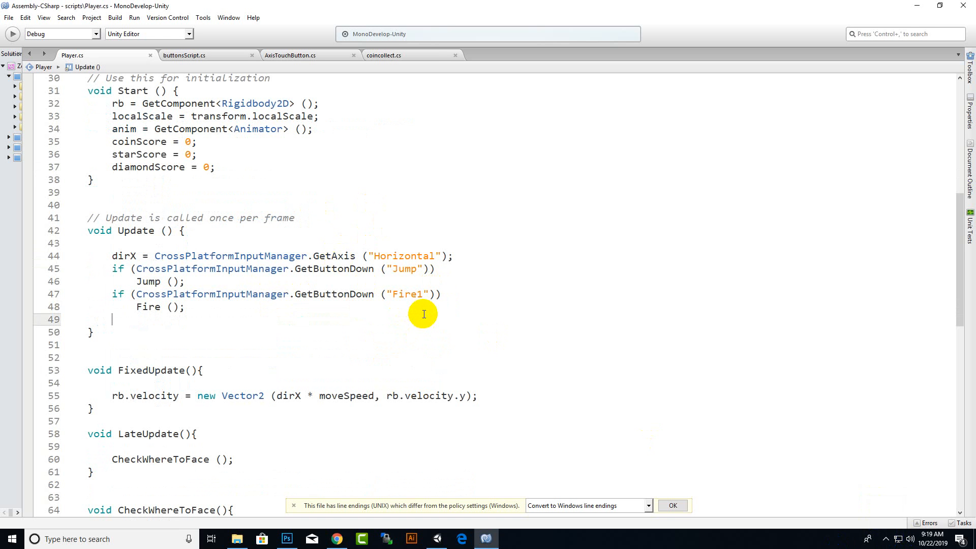
key(Return)
key(Return)
key(Return)
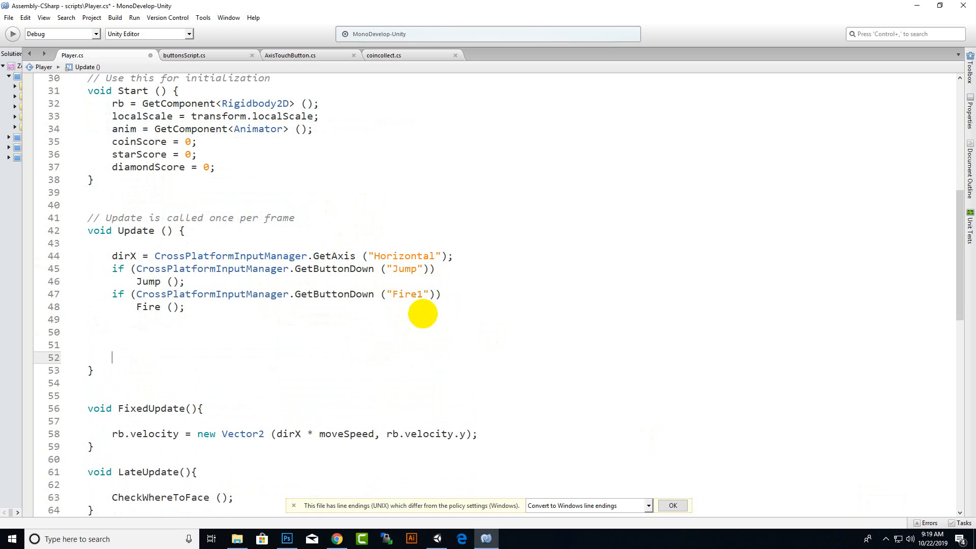
key(Up)
Begin a statement with coinCounter.text on the new line near the end of Update.
text(coin)
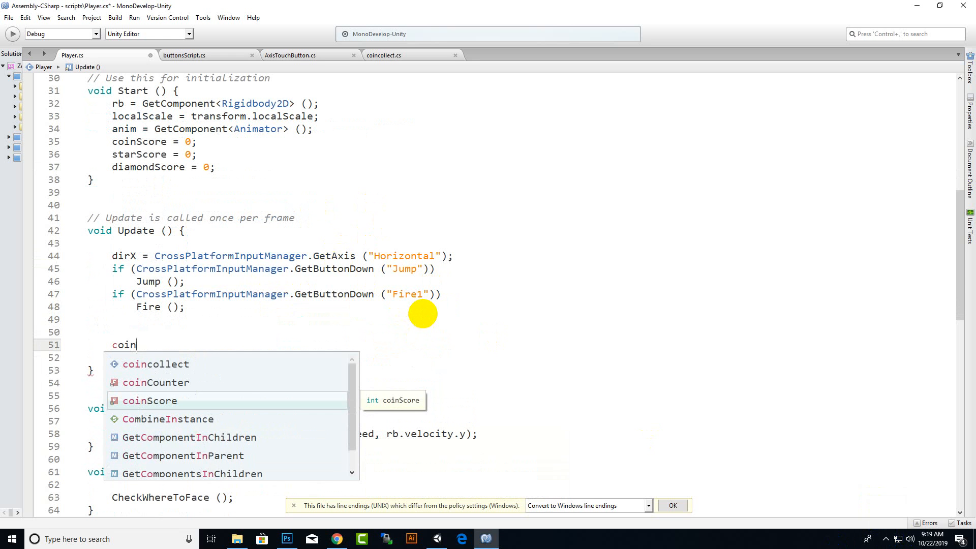
key(Up)
key(Return)
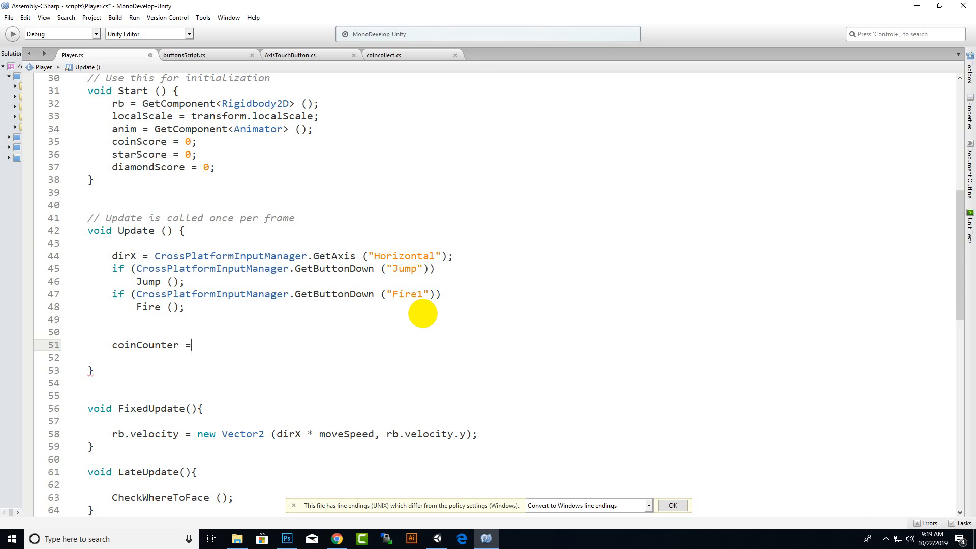
text(.text)
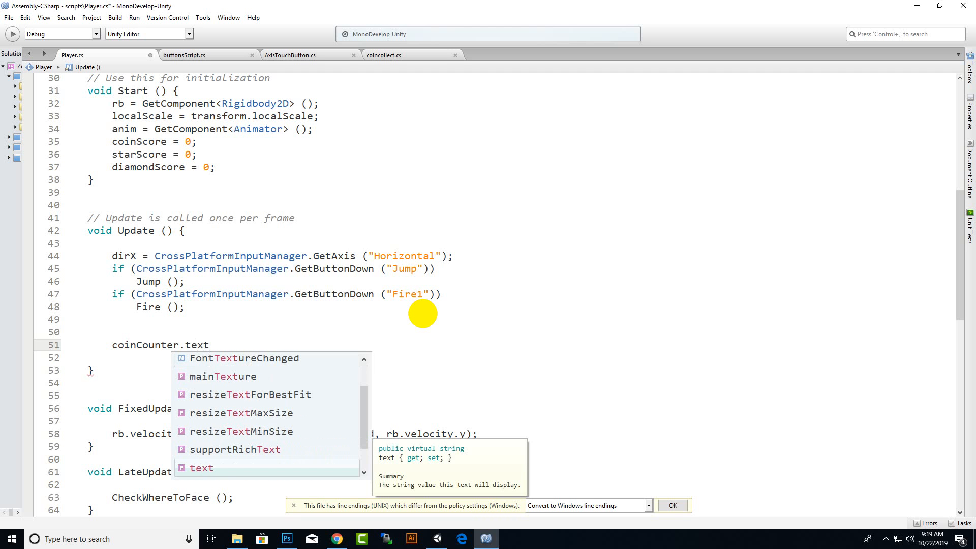
key(Return)
key(BackSpace)
key(BackSpace)
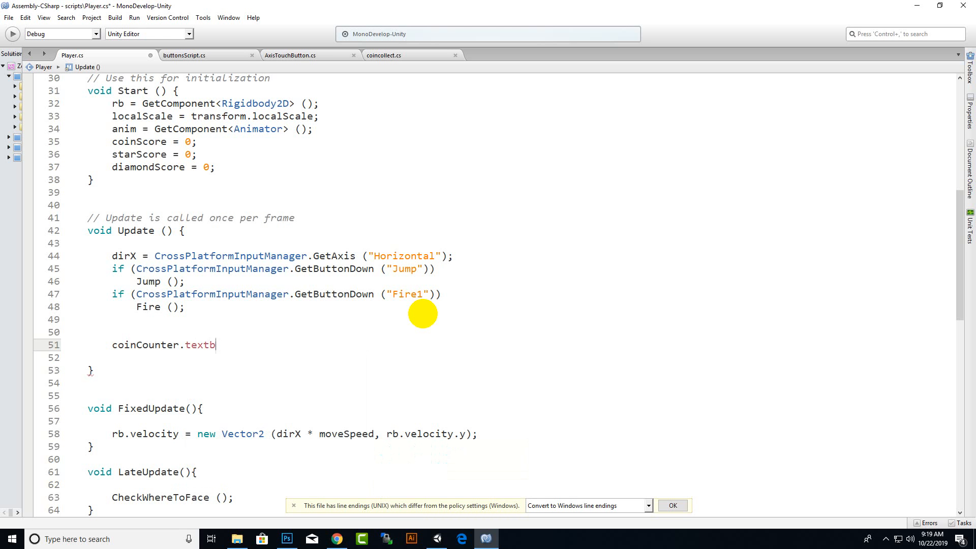
Complete the coinCounter.text statement by assigning it "Coins:" + coinScore.
text(=)
text("C)
text(oind=s)
key(BackSpace)
key(BackSpace)
key(BackSpace)
text(s:" + coin)
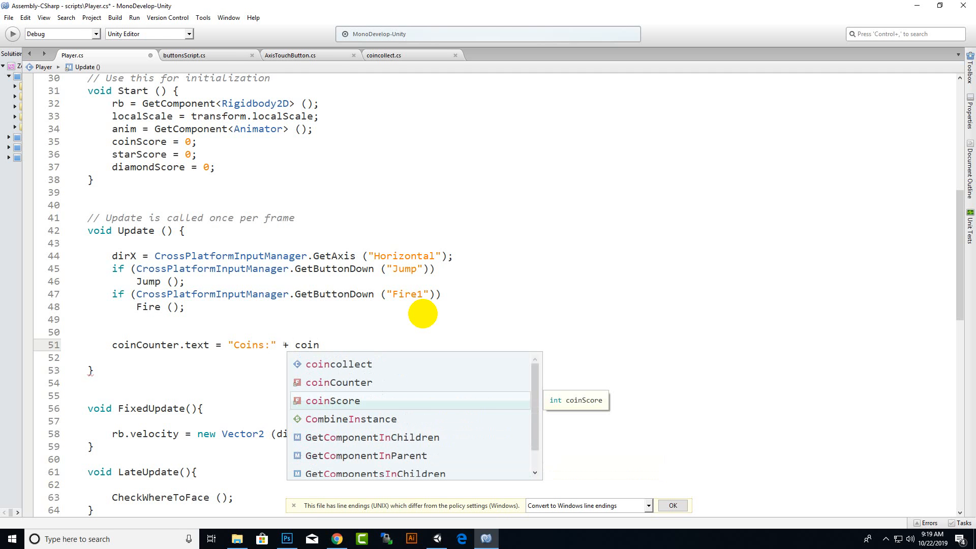
key(Return)
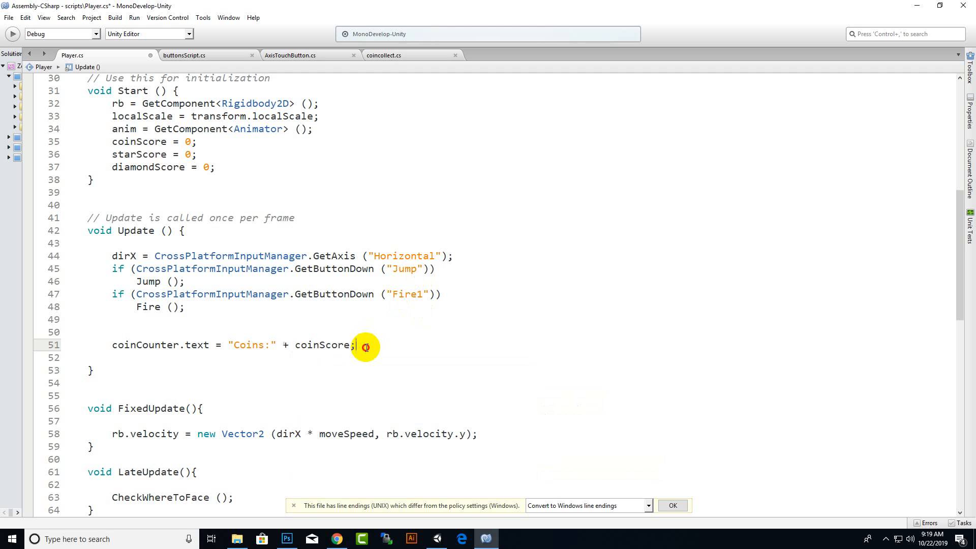
Duplicate the coinCounter.text statement twice in Update, with each copy on its own line below the original.
drag(368, 345, 113, 343)
key(ctrl+c)
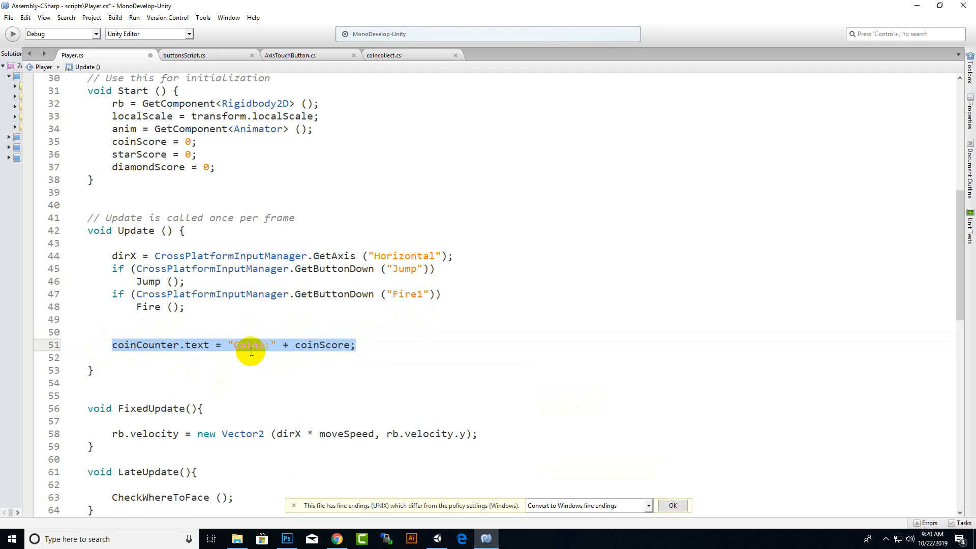
click(380, 344)
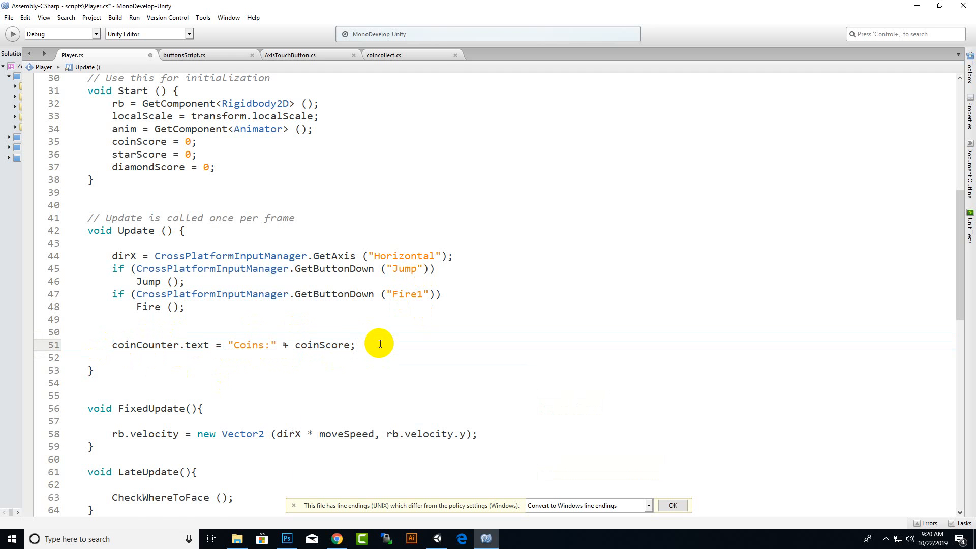
key(ctrl+v)
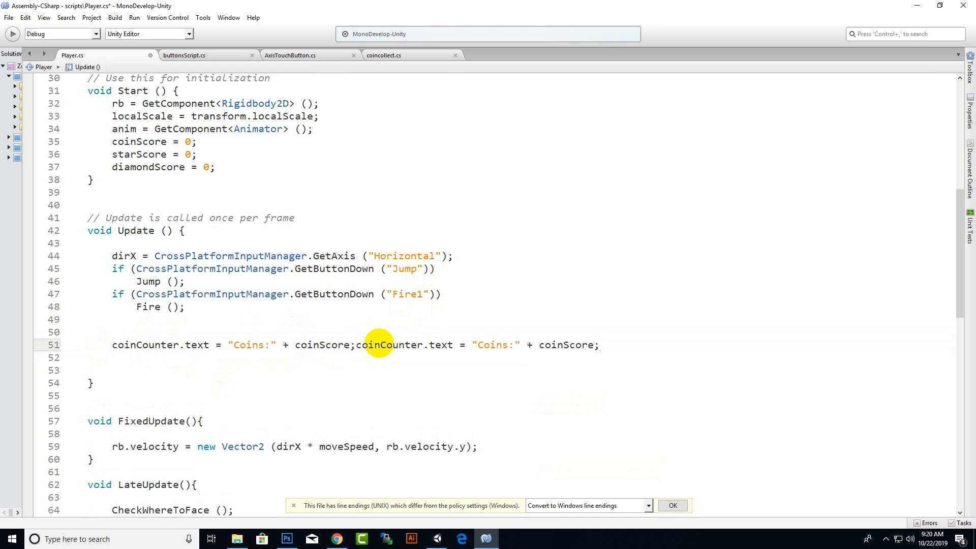
key(Return)
key(ctrl+v)
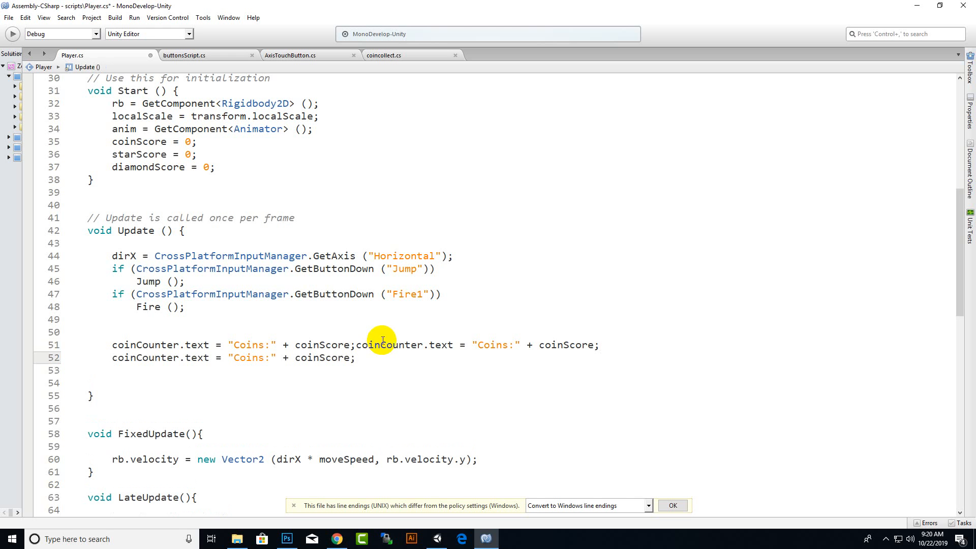
click(356, 345)
key(Return)
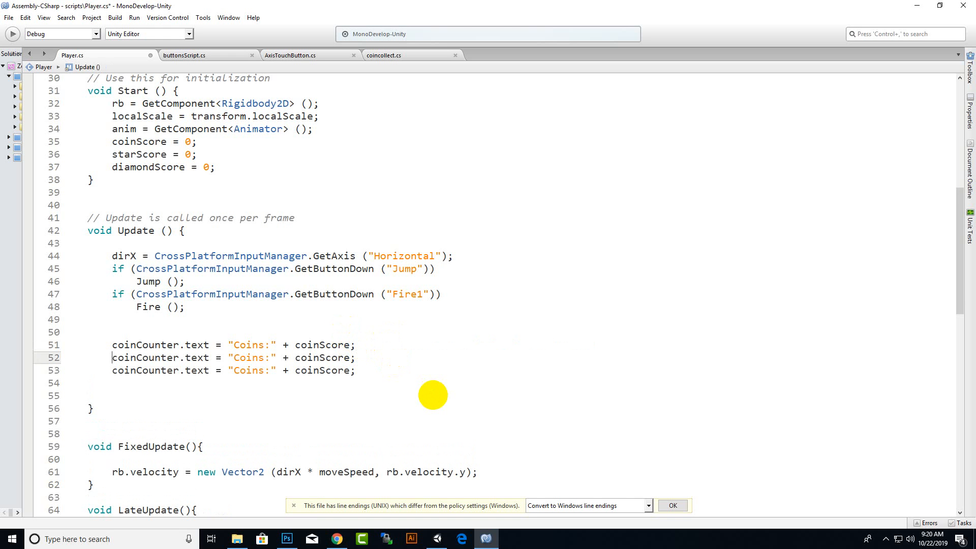
Change the second counter statement to starCounter.text = "Stars:" + starScore.
drag(136, 358, 107, 363)
text(star)
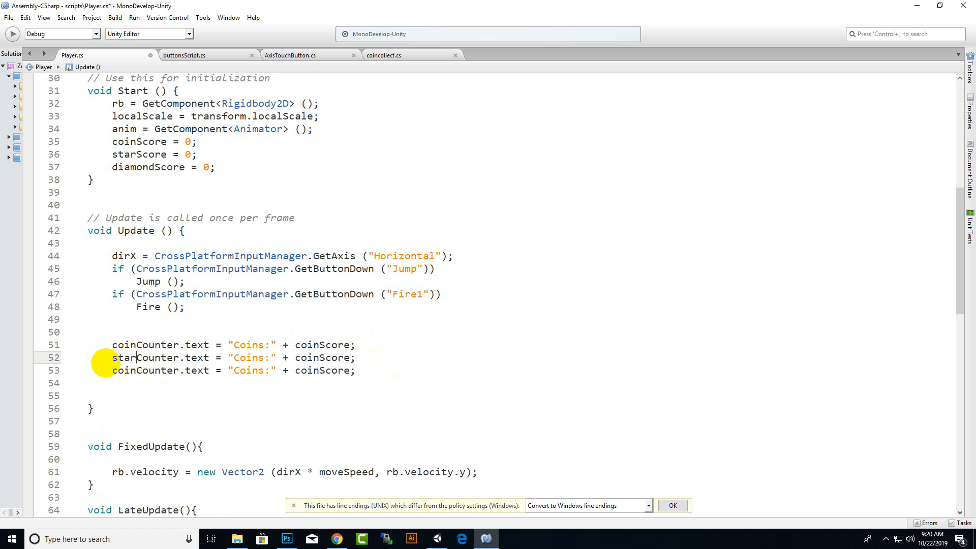
click(253, 359)
drag(253, 359, 233, 361)
text(Star)
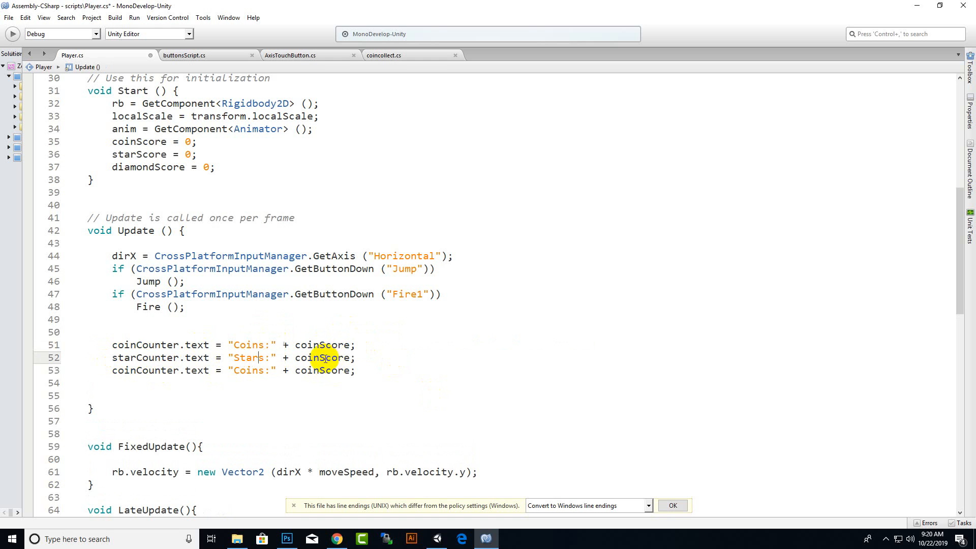
drag(319, 359, 297, 359)
text(star)
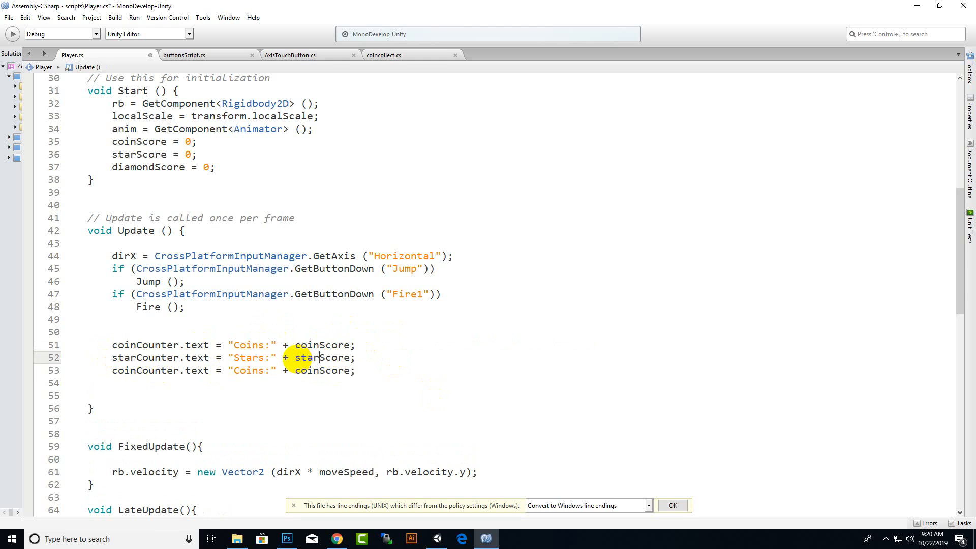
Change the third counter statement in Update to diamondCounter.text = "Diamonds:" + diamondScore and save Player.cs.
drag(136, 372, 112, 371)
text(diamond)
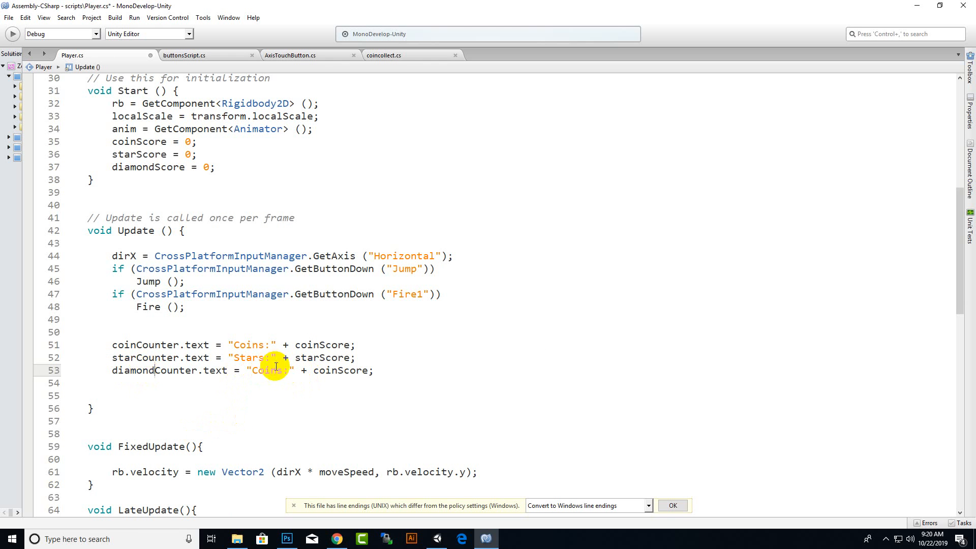
drag(277, 371, 256, 371)
text(D)
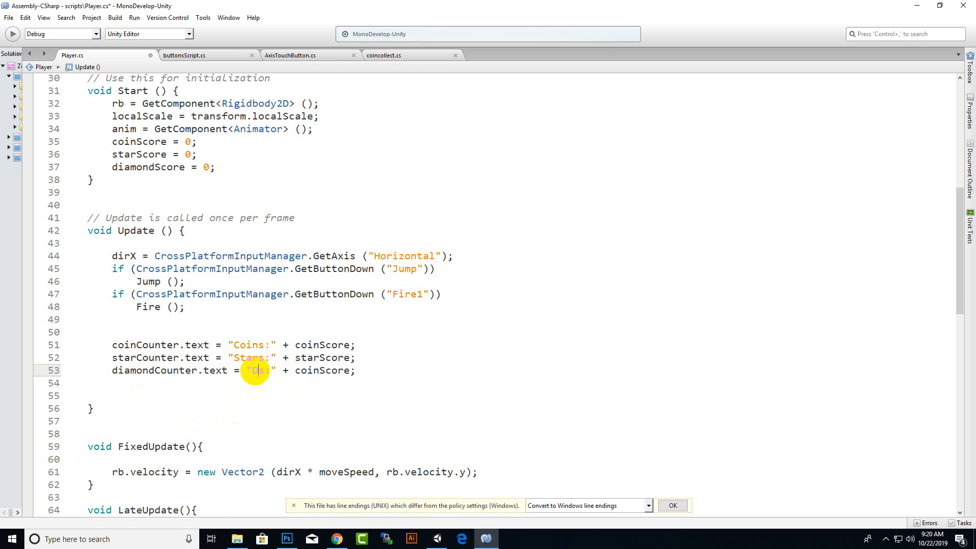
text(iamond)
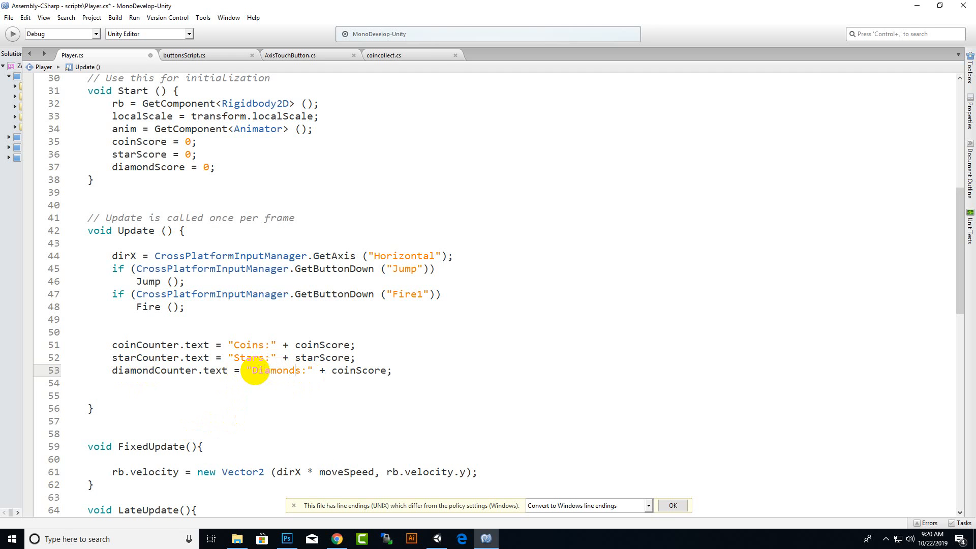
drag(356, 370, 331, 371)
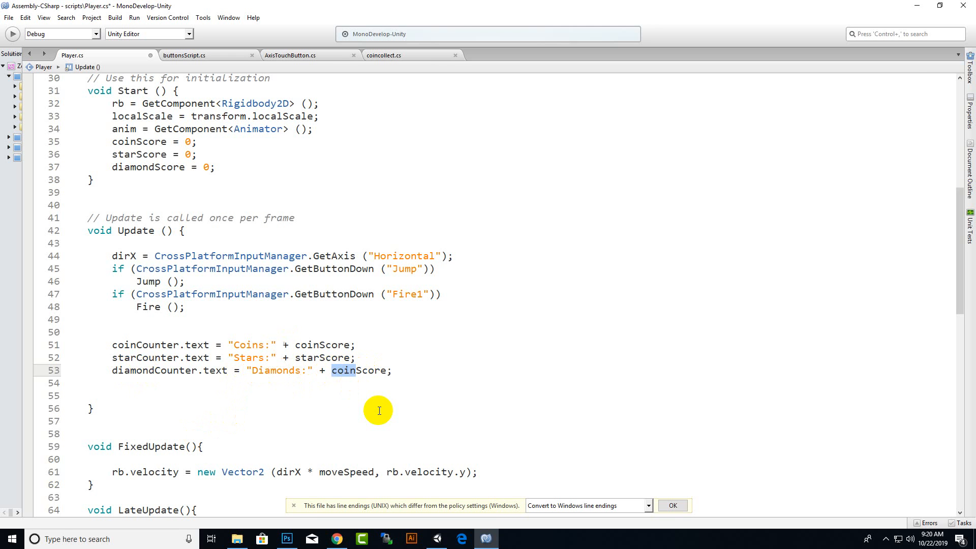
text(diamond)
key(ctrl+s)
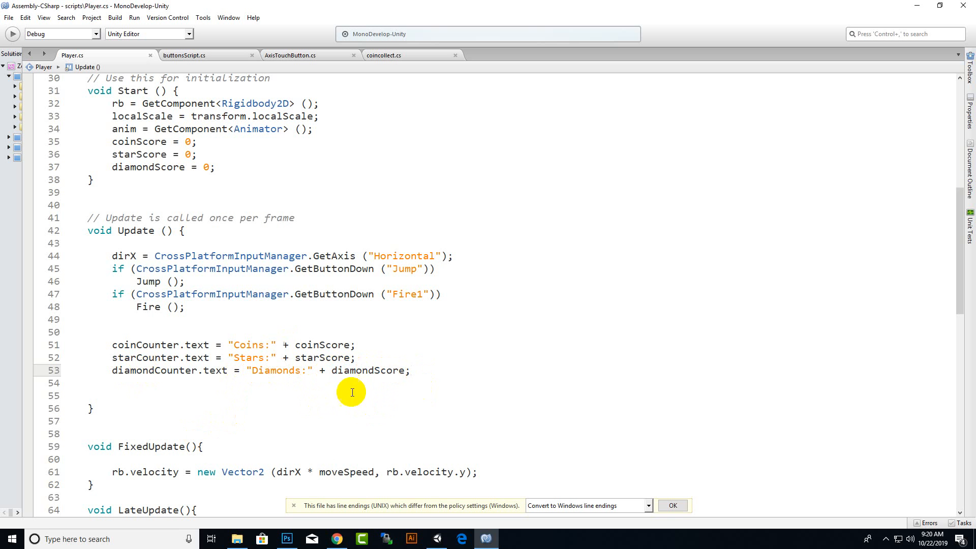
click(421, 372)
Insert a block of blank lines after the Fire method, before the class's closing brace, and save the script.
scroll(246, 349, down, 4)
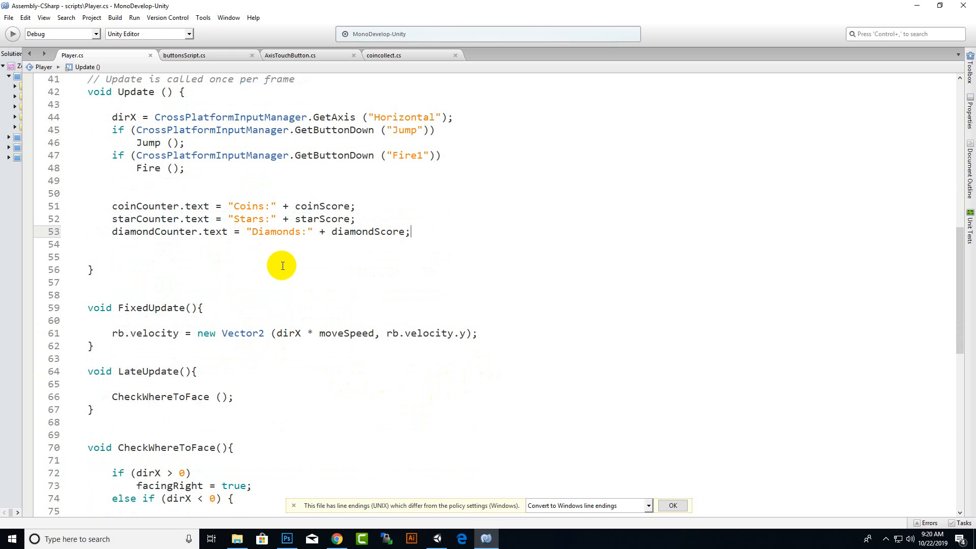
scroll(283, 266, down, 13)
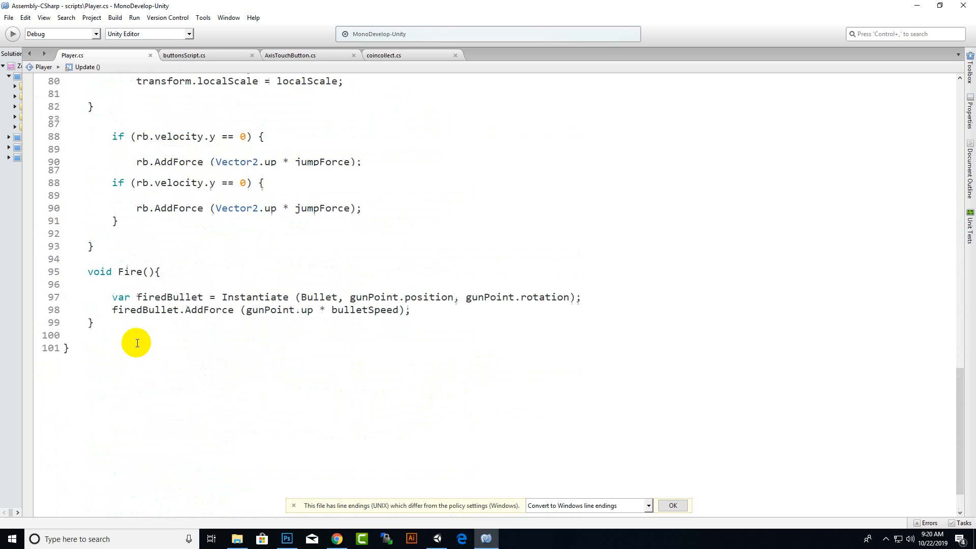
scroll(137, 343, up, 4)
scroll(124, 407, down, 5)
click(124, 275)
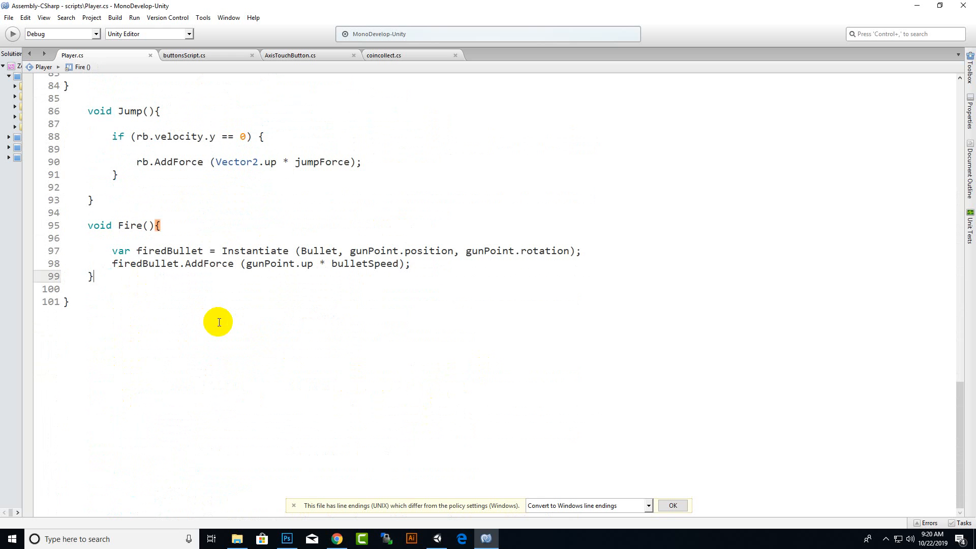
key(Return)
key(Return)
key(Return)
key(Return)
key(Return)
key(Return)
key(Return)
key(Return)
key(Return)
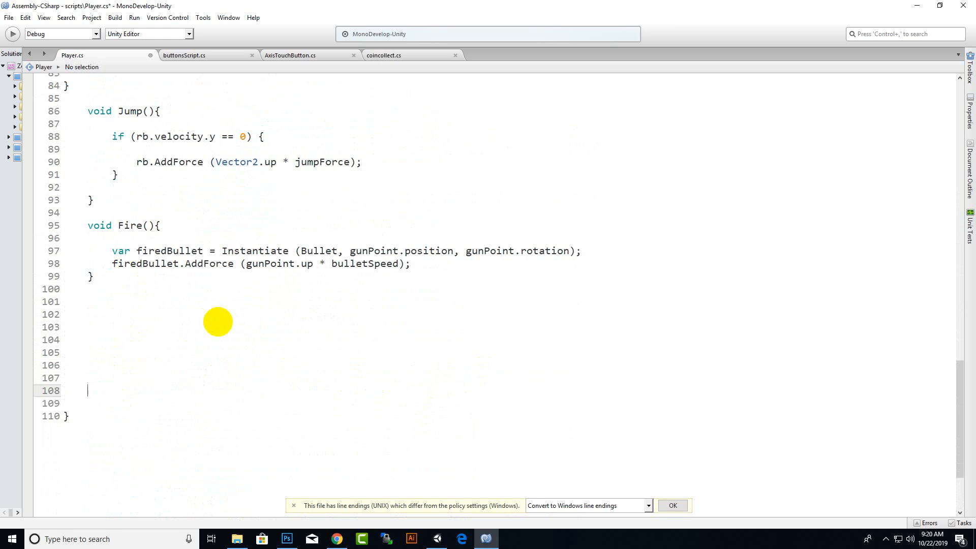
key(Return)
key(Return)
key(Return)
key(Return)
click(161, 330)
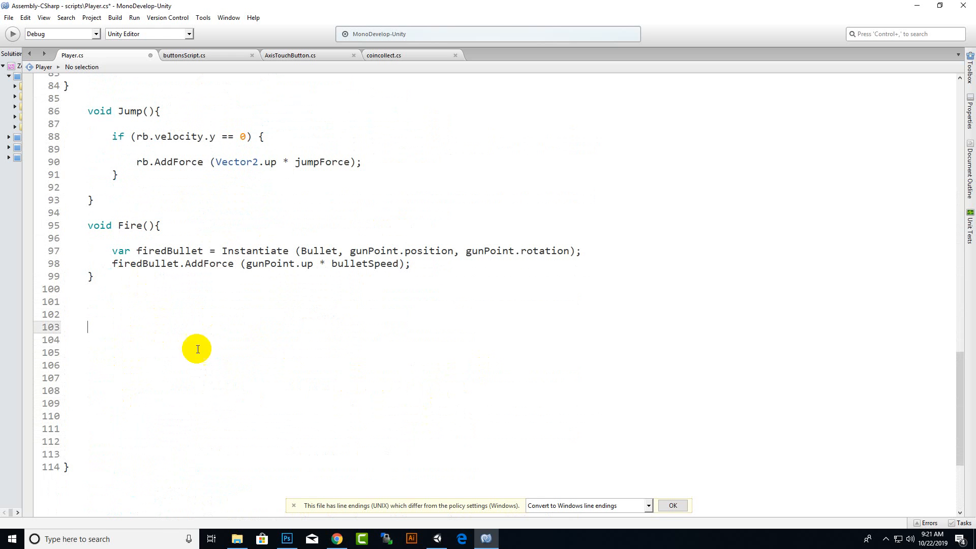
key(ctrl+s)
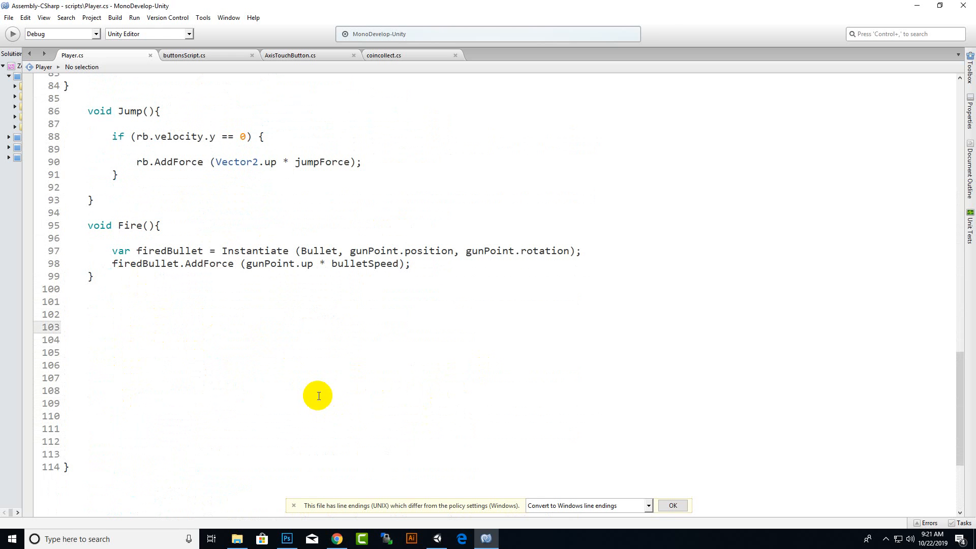
Declare a new method header, private void OnTriggerEnter2D(), in the blank space below the Fire method.
click(887, 537)
click(218, 301)
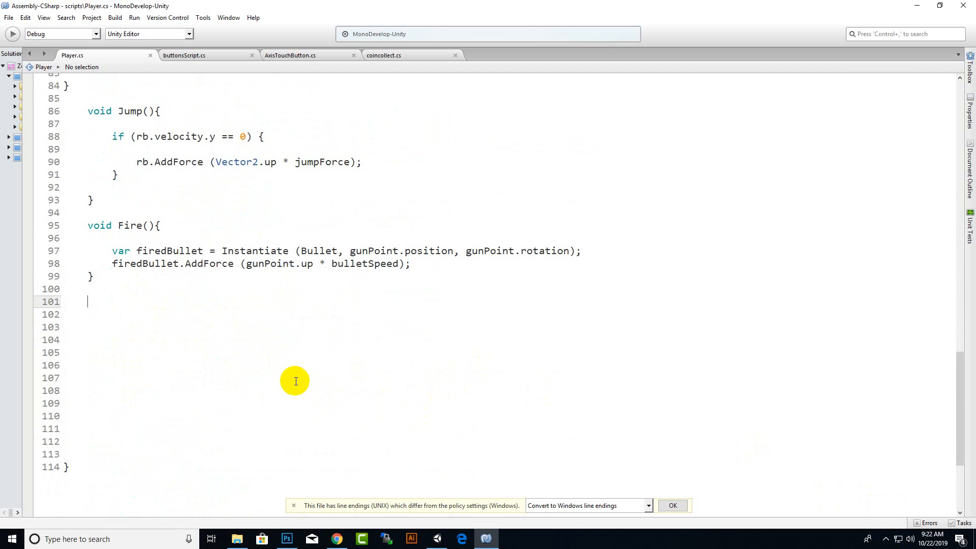
key(Return)
text(pri)
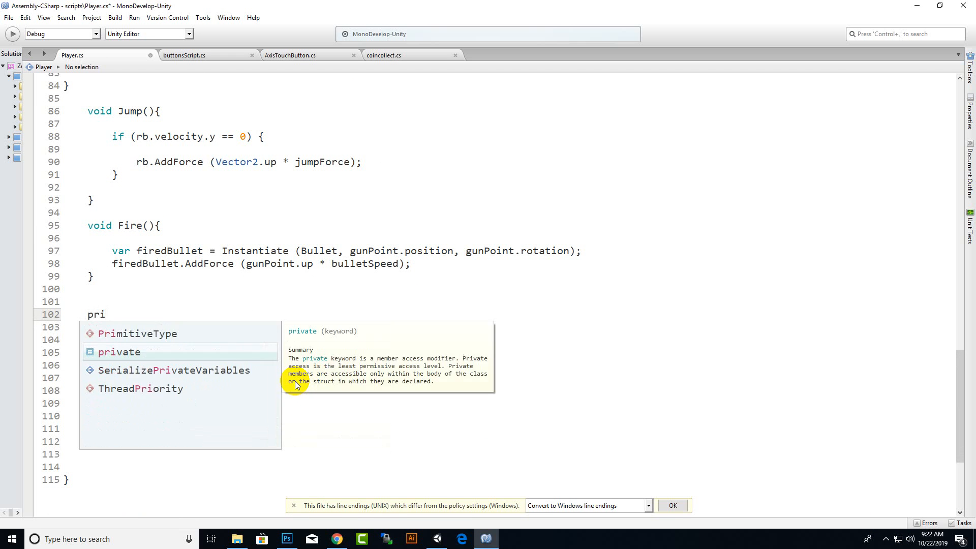
text(vate void o)
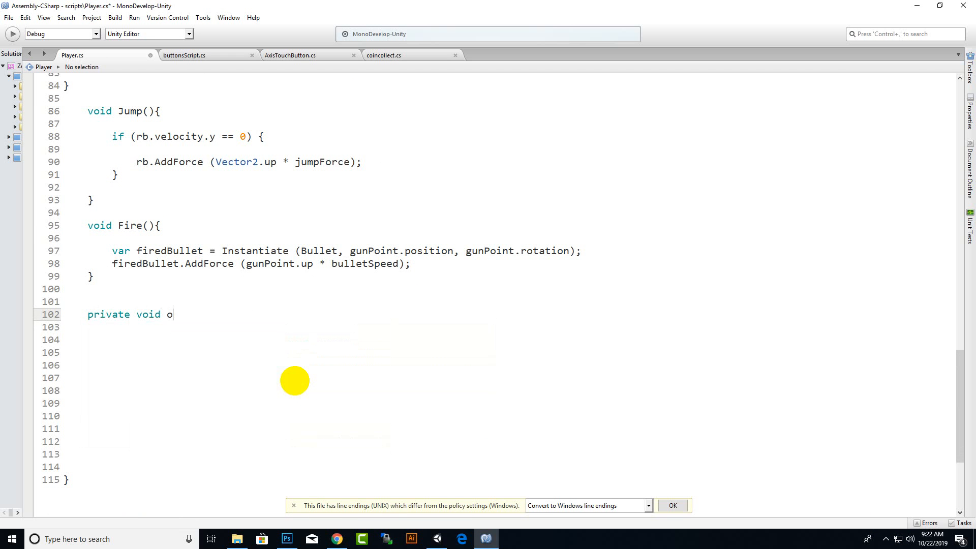
key(BackSpace)
text(OnTriggerEnter2d())
key(Left)
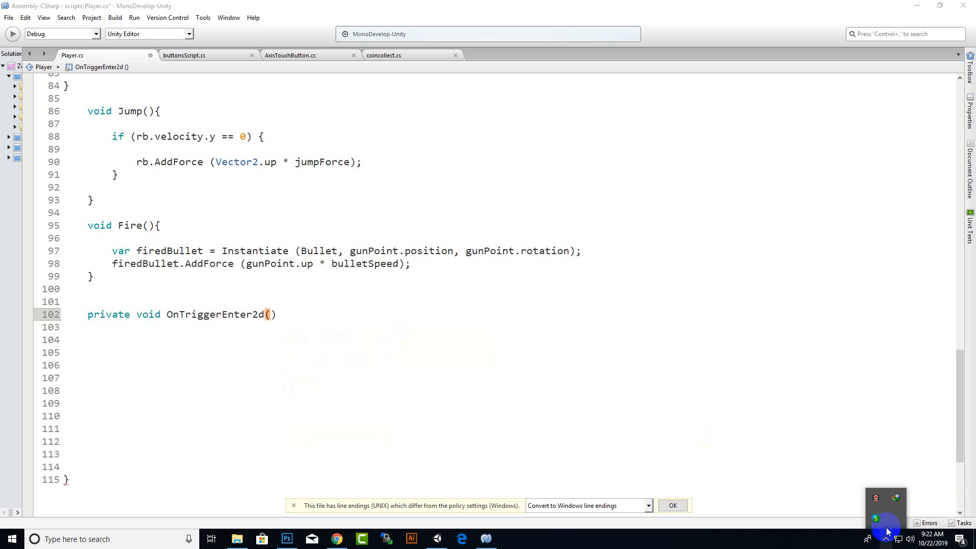
drag(258, 315, 263, 316)
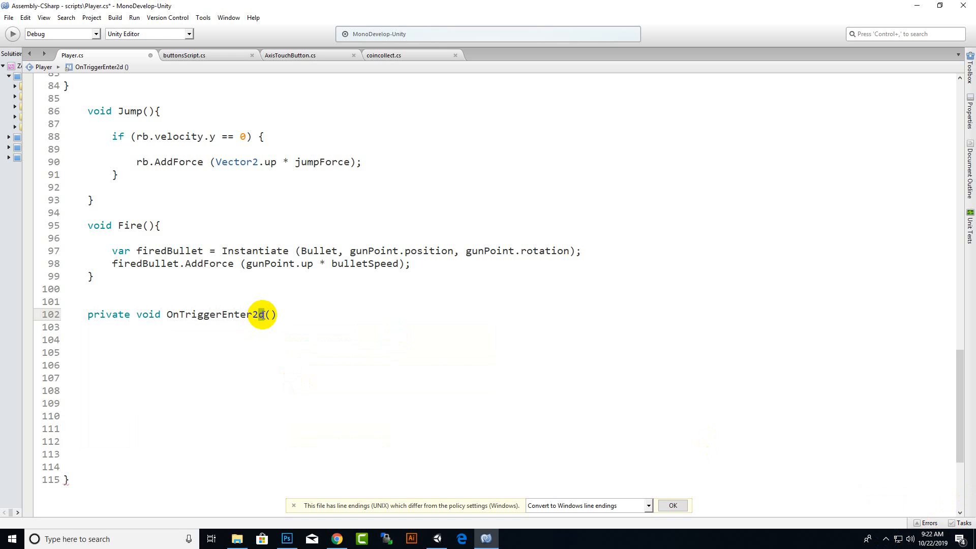
text(D)
Give the OnTriggerEnter2D method a Collider2D parameter named collision.
click(271, 315)
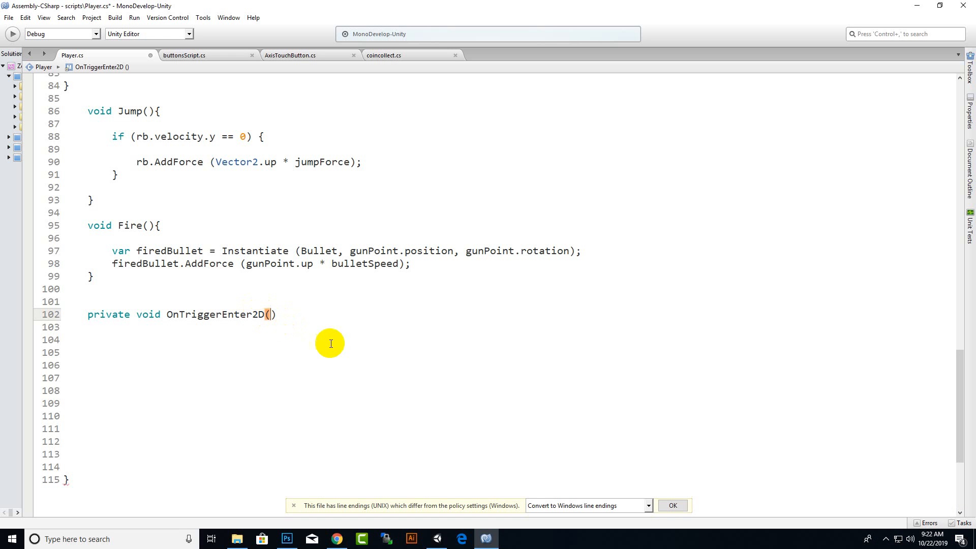
text(Colli)
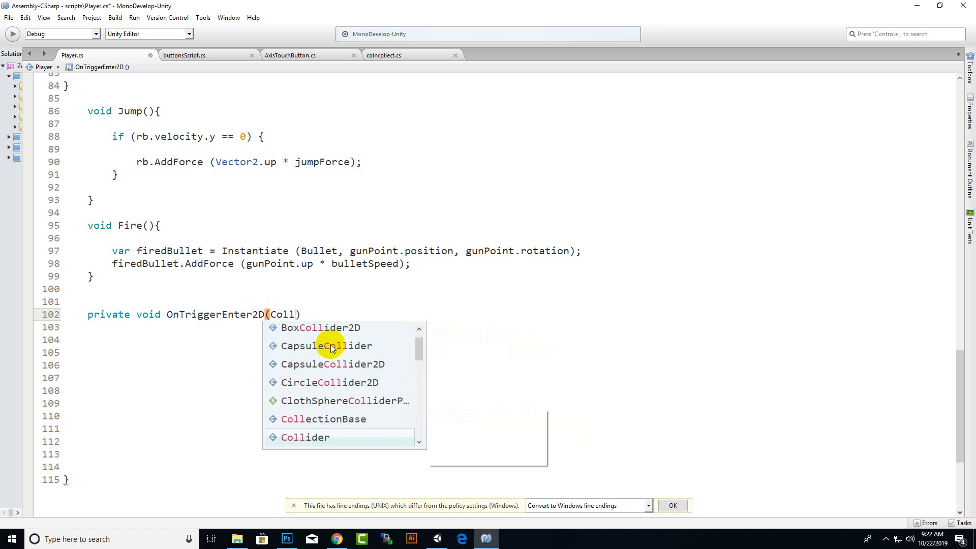
key(Down)
key(space)
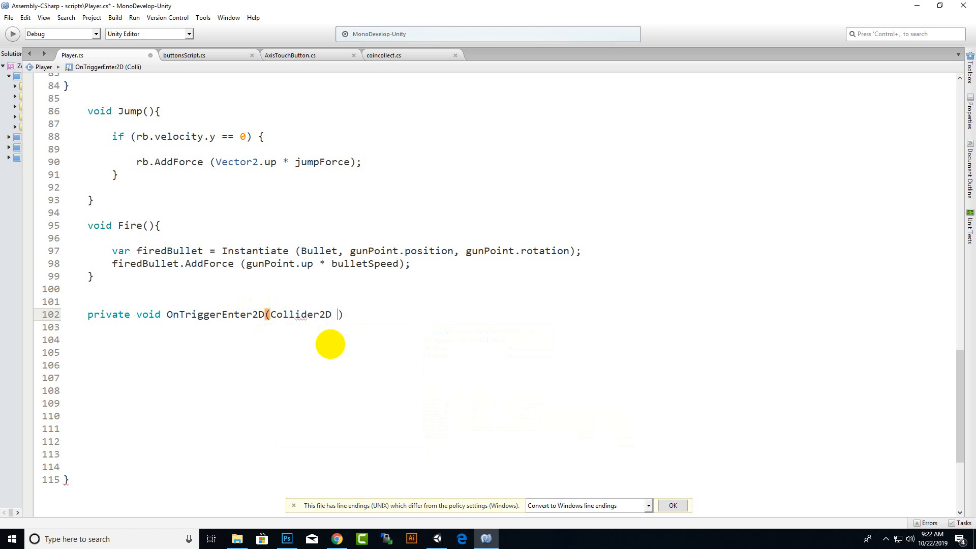
text(collision)
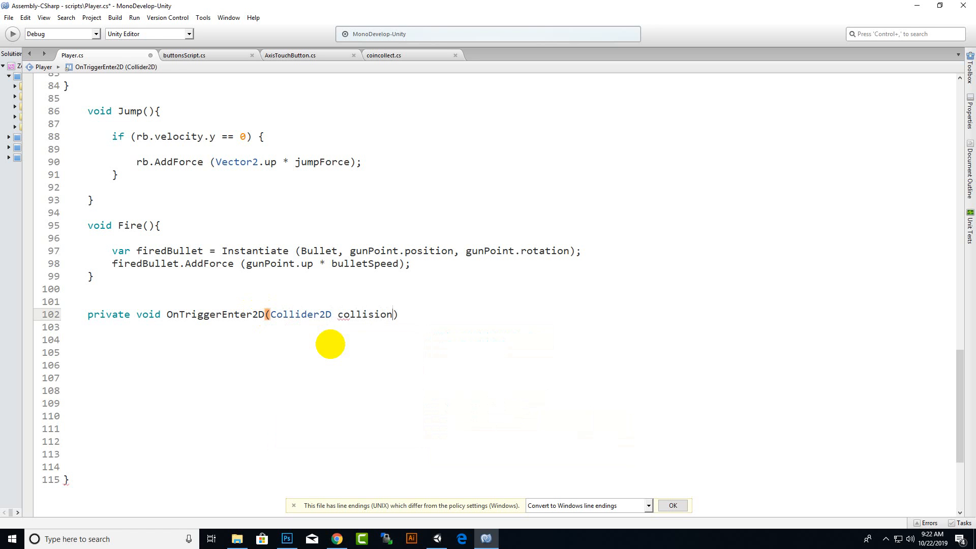
key(Left)
key(Right)
key(Right)
Add opening and closing braces to OnTriggerEnter2D with several blank lines between them, and save the script.
text({)
key(Return)
text(})
key(Return)
key(Return)
key(Return)
key(Return)
key(Return)
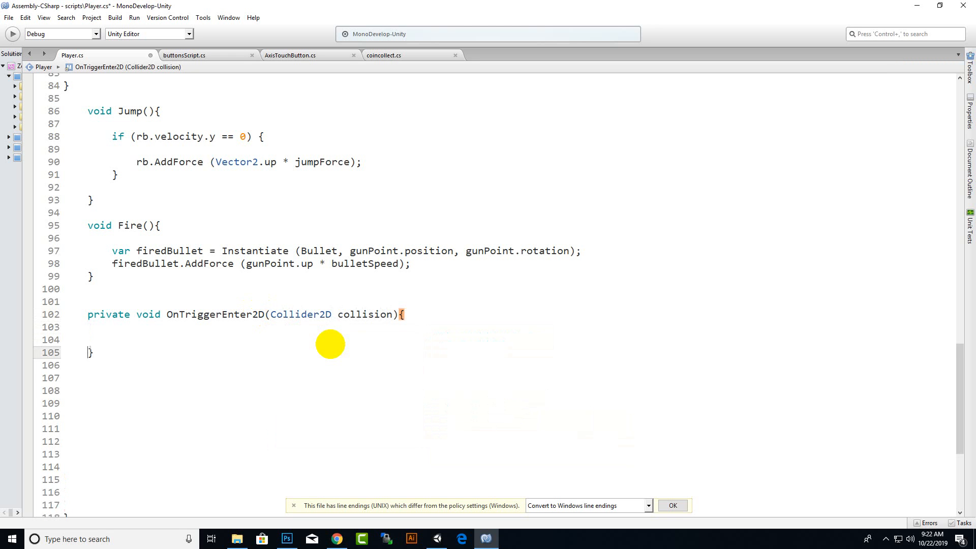
key(ctrl+s)
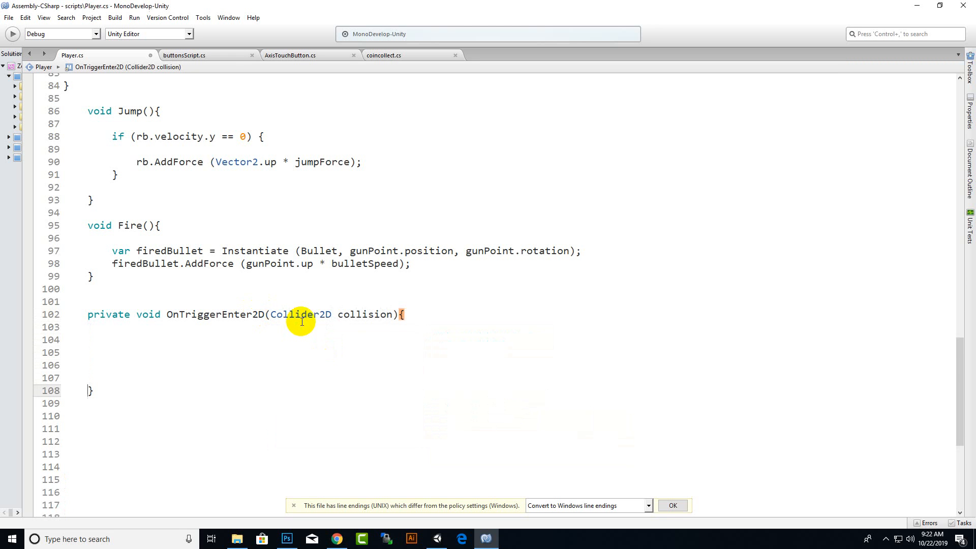
Begin an if statement inside the OnTriggerEnter2D body with collision as its condition.
key(Up)
key(Up)
key(Up)
key(Up)
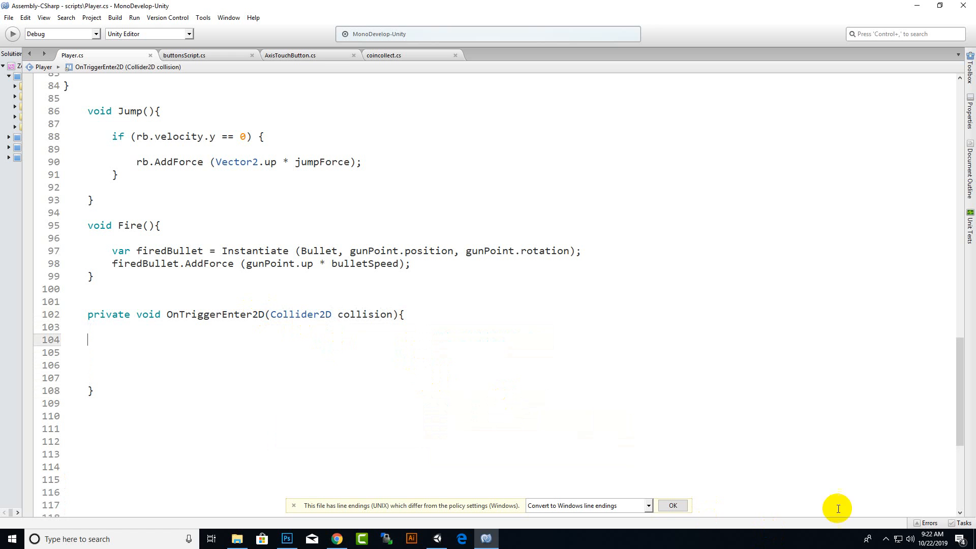
click(886, 539)
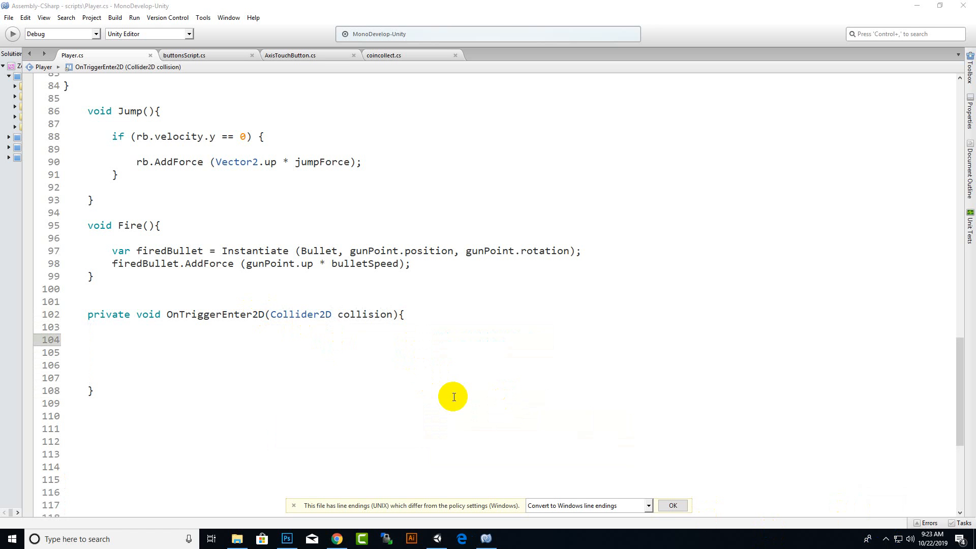
key(shift+Down)
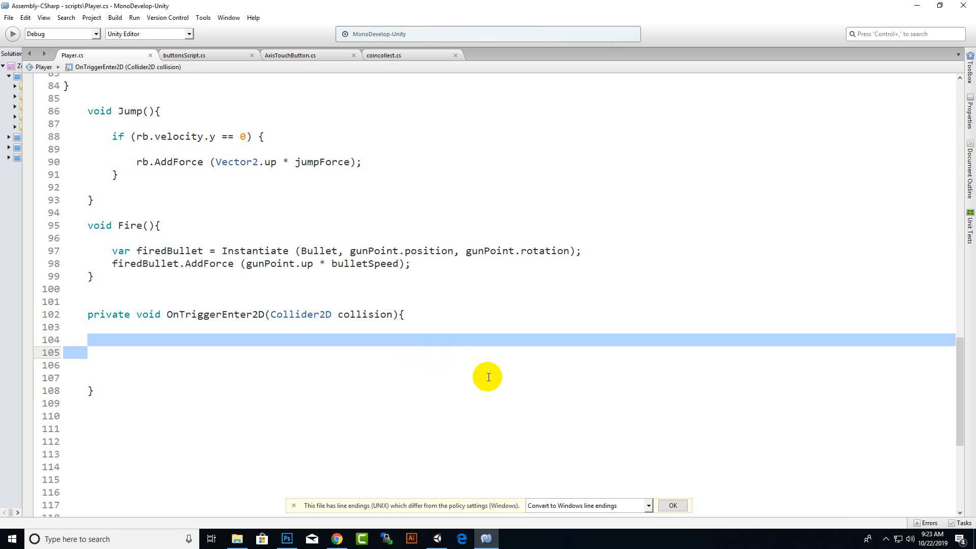
click(451, 347)
text(if)
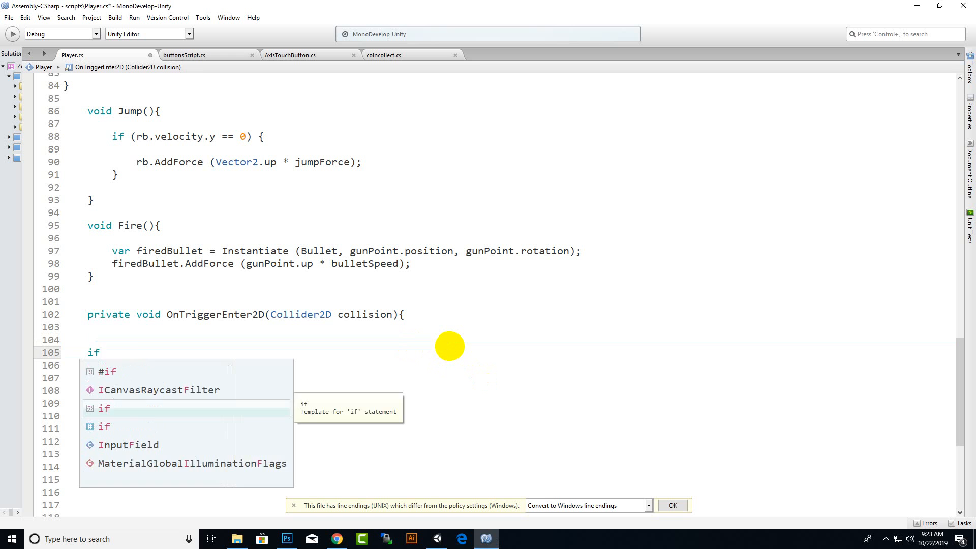
text(()collision)
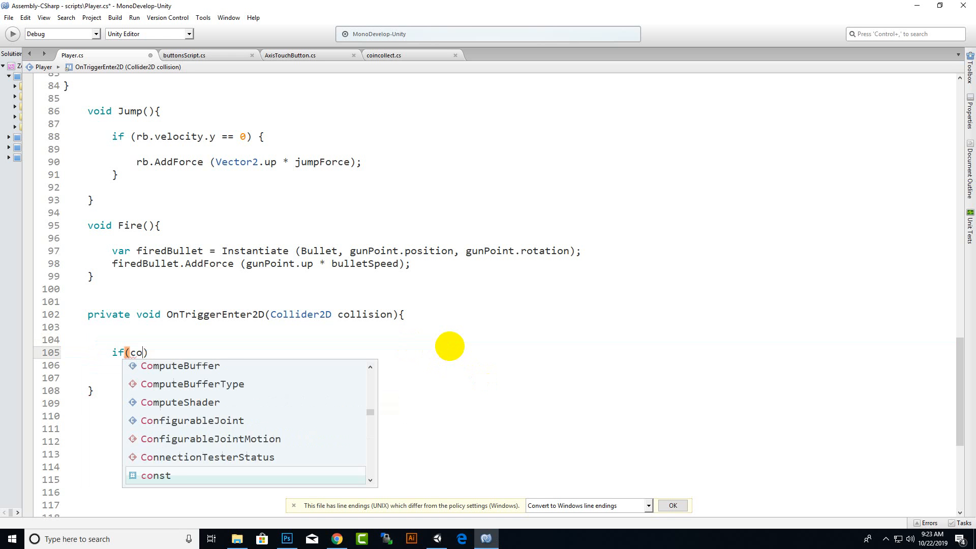
key(BackSpace)
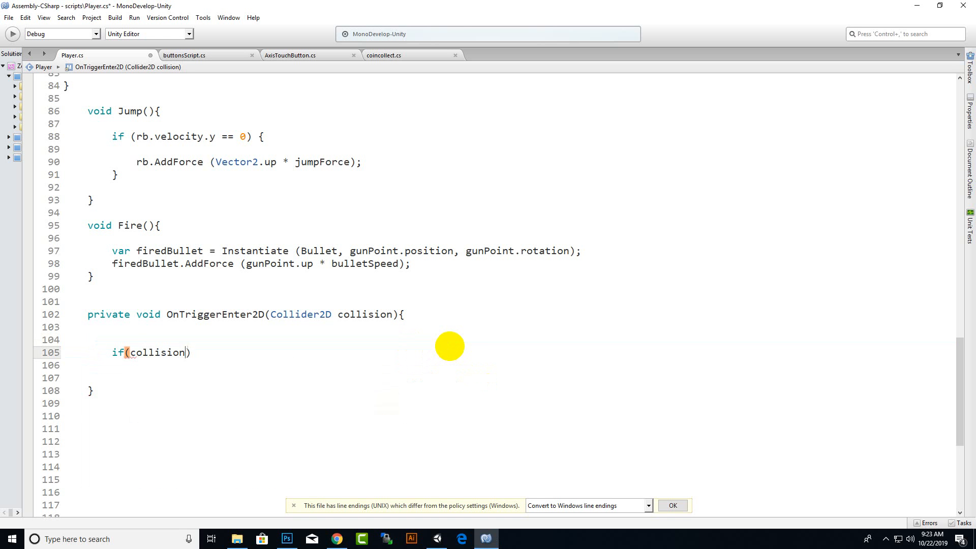
Extend the if condition to call GetComponent on collision.
text(,)
key(BackSpace)
text(.ge)
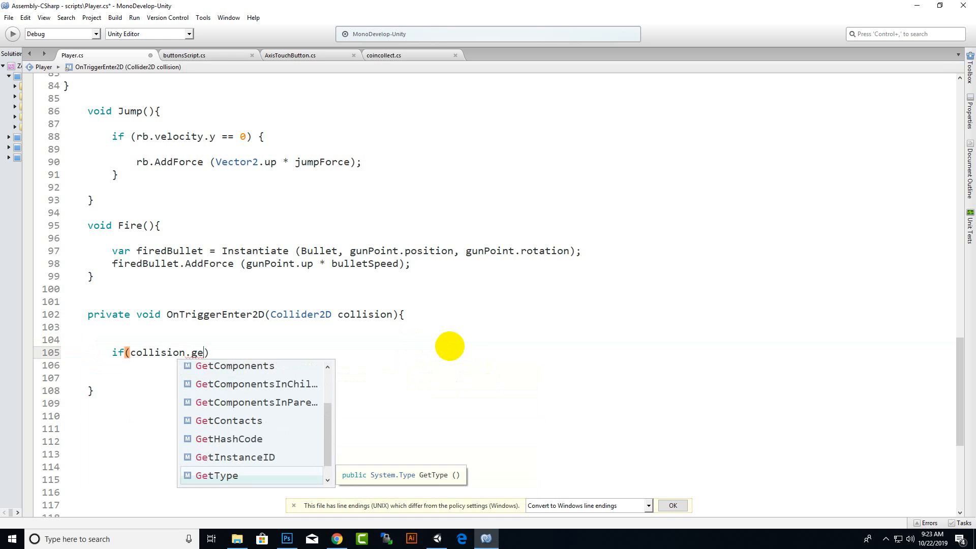
key(Up)
key(Up)
key(Up)
key(Up)
key(Up)
key(Up)
key(Up)
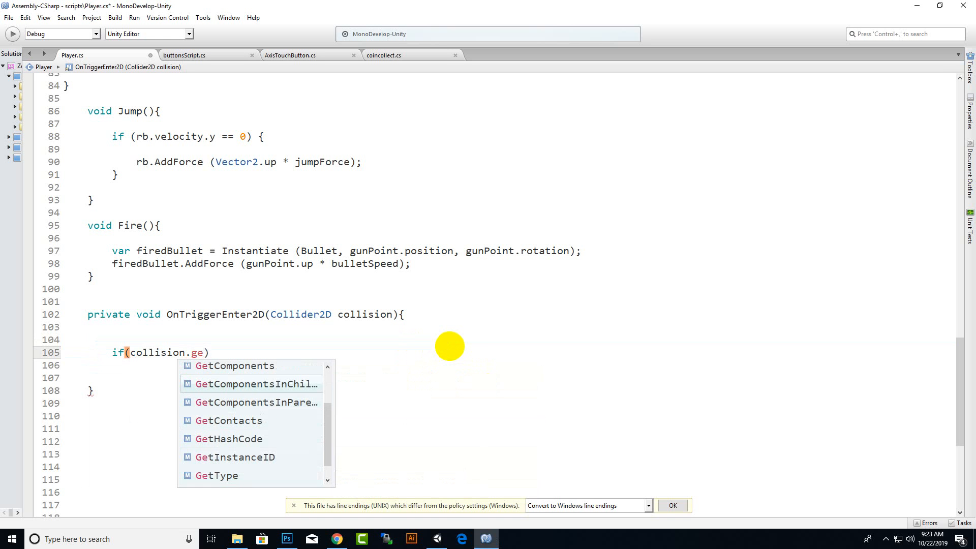
key(Down)
key(Return)
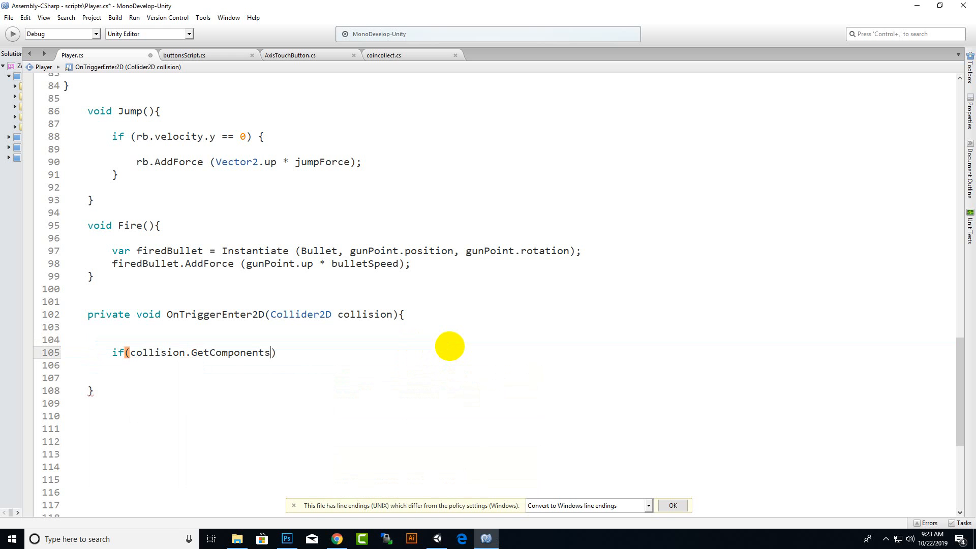
key(BackSpace)
Add <coincollect> as the type argument of GetComponent in the if condition.
text(c)
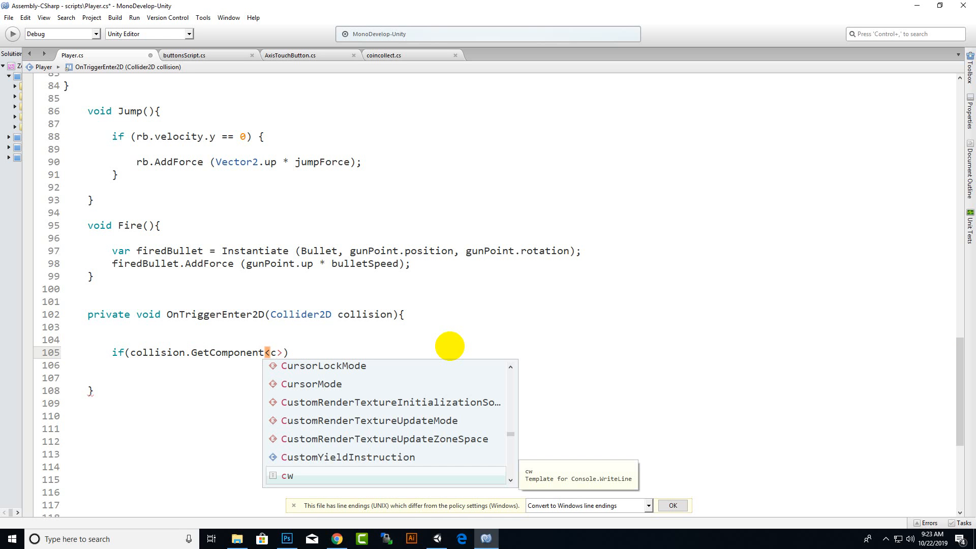
text(oin)
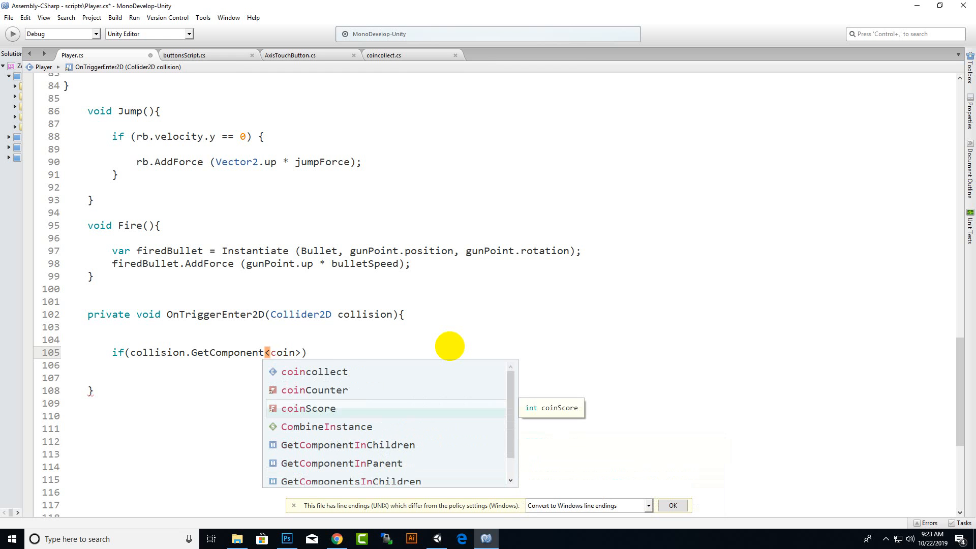
double_click(313, 371)
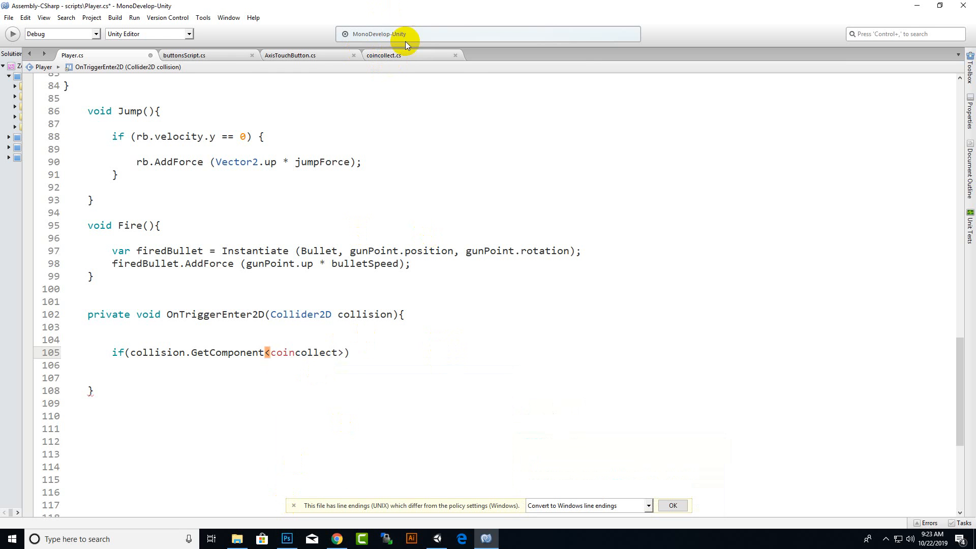
click(342, 352)
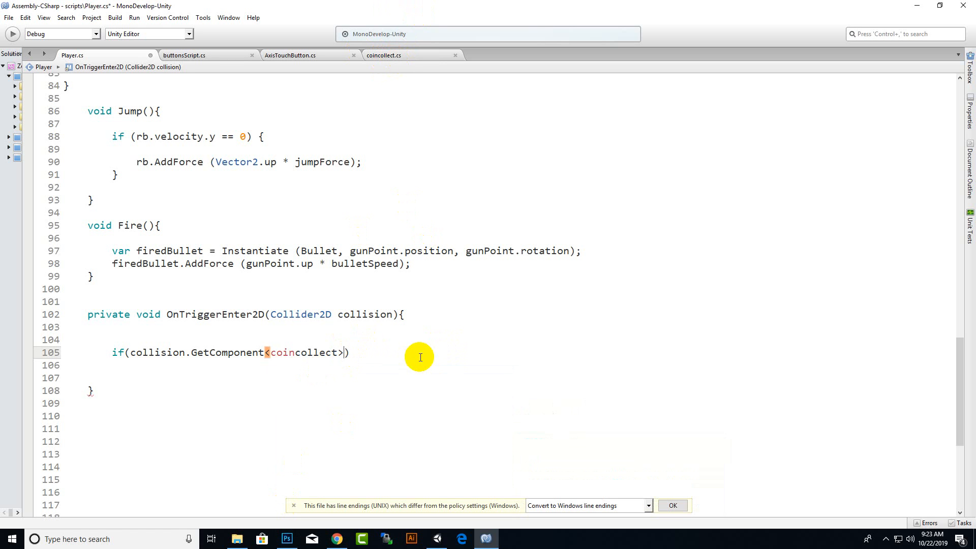
Complete the GetComponent<coincollect> () condition and give the if statement a braced body with blank lines inside.
text(()) {)
key(Return)
text(})
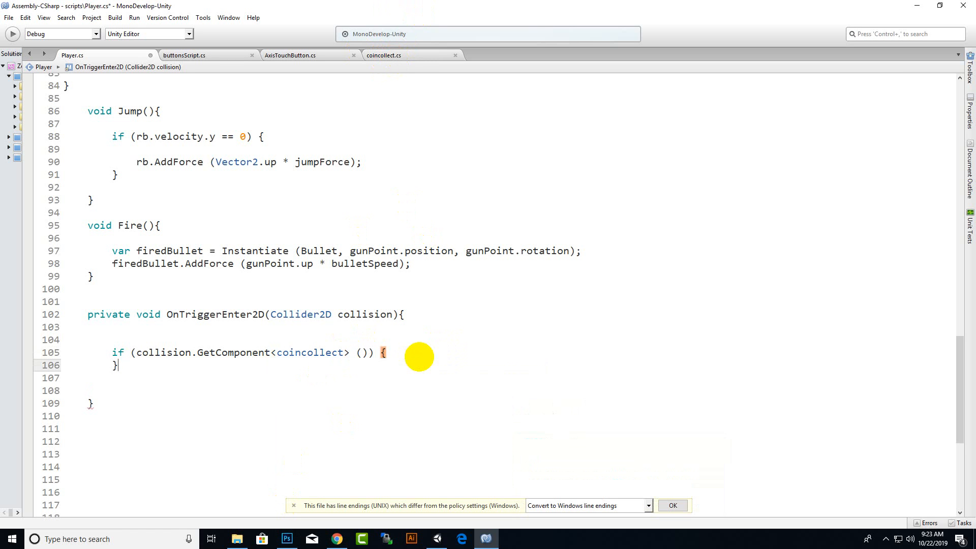
key(Left)
key(Return)
key(Return)
key(Return)
key(Return)
Add the statement coinScore += 1; inside the coincollect if block.
click(337, 376)
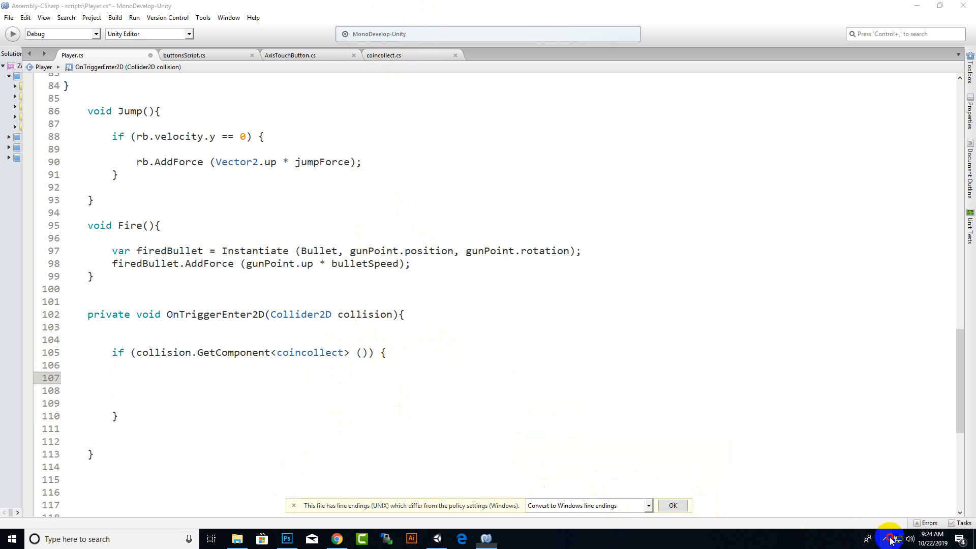
text(c)
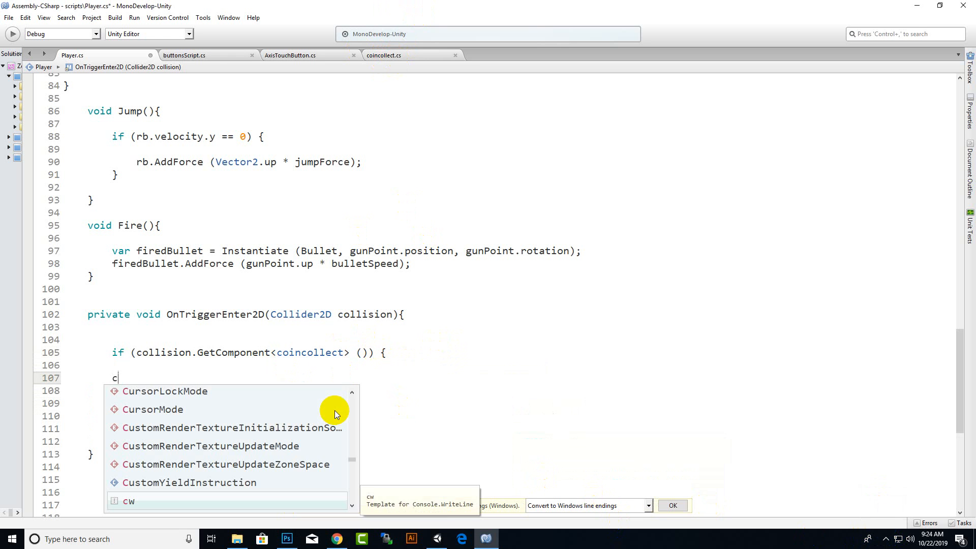
text(oina)
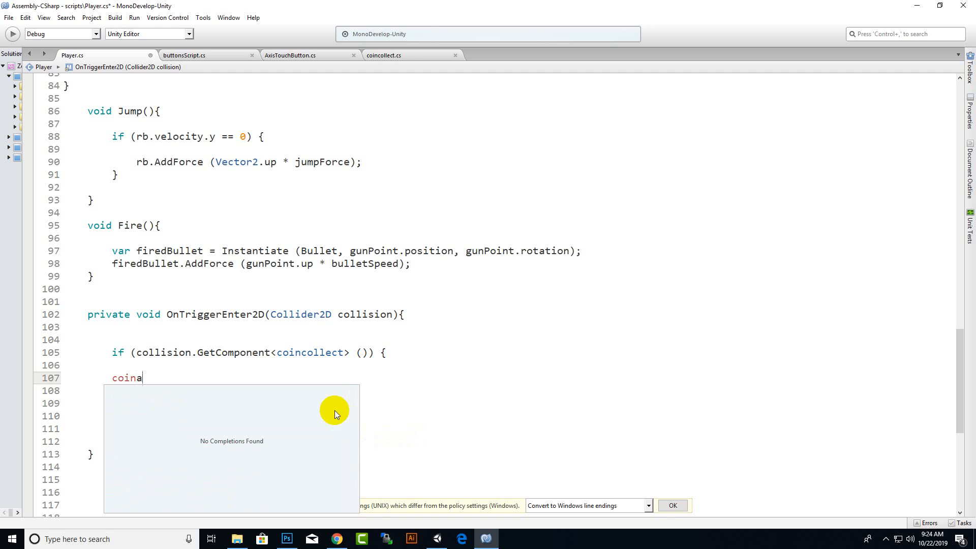
key(BackSpace)
key(Return)
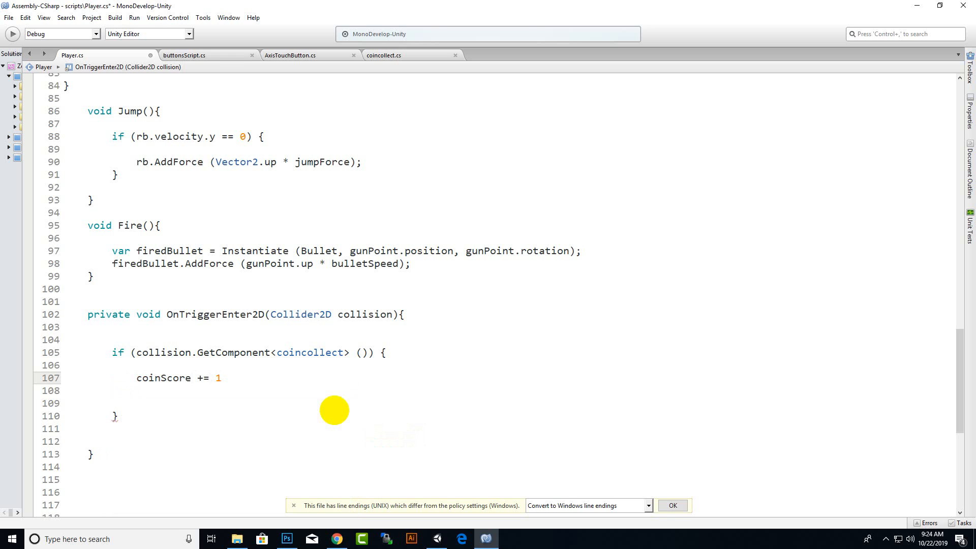
text(+= 1;)
key(Return)
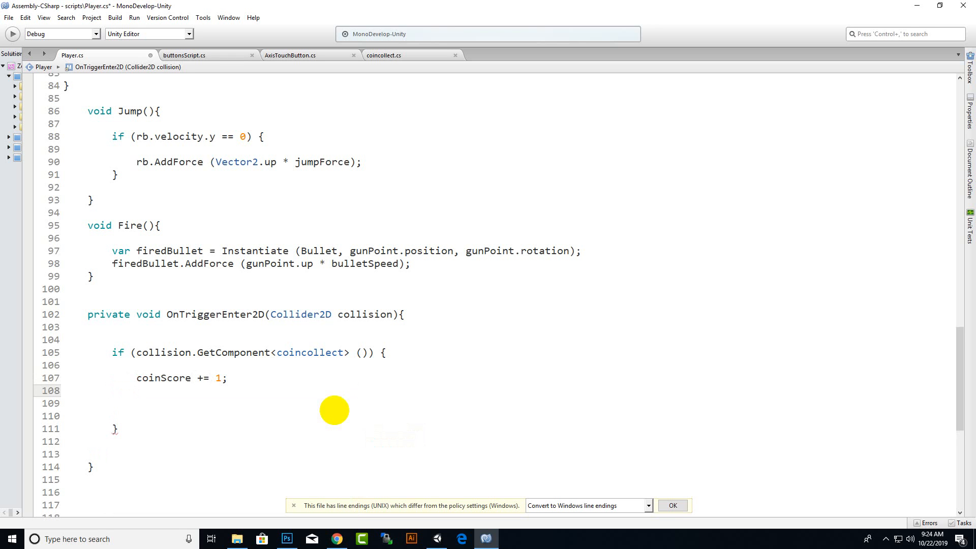
click(190, 380)
text(.t)
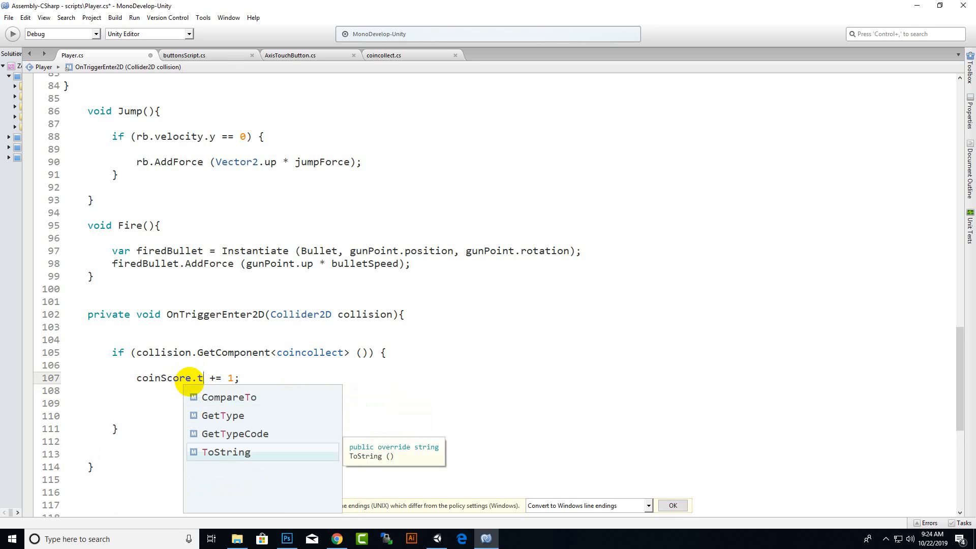
key(BackSpace)
key(BackSpace)
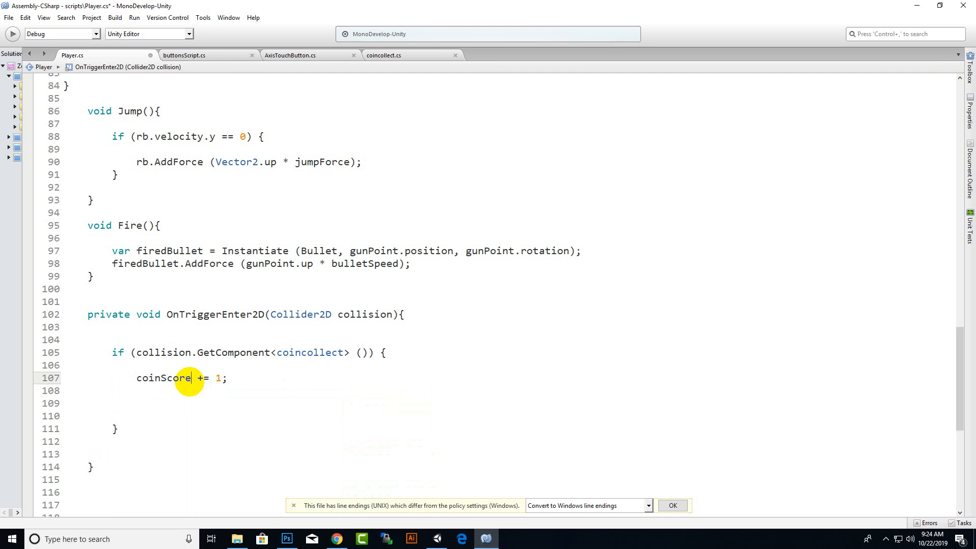
Add Destroy (collision.gameObject); on the line below the coinScore increment.
click(253, 381)
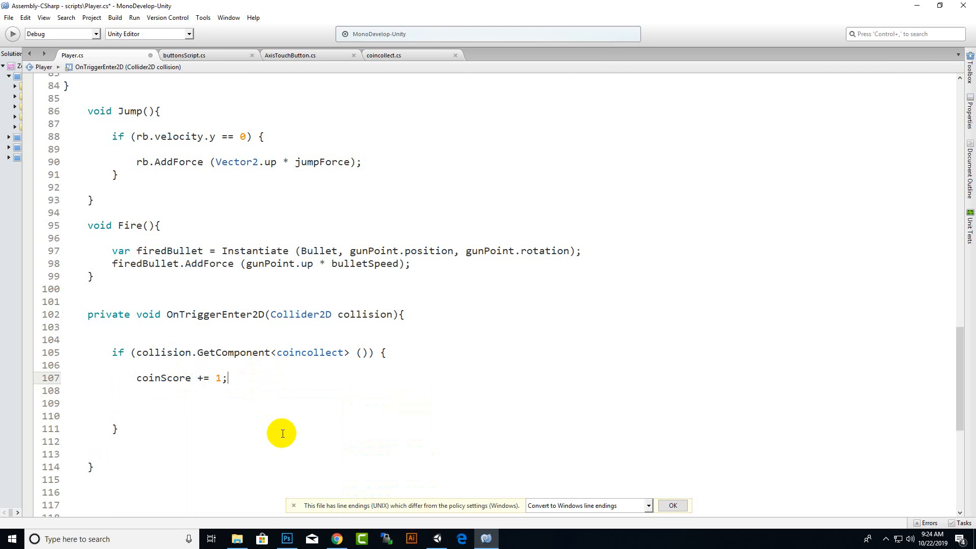
key(Return)
text(dest)
key(Return)
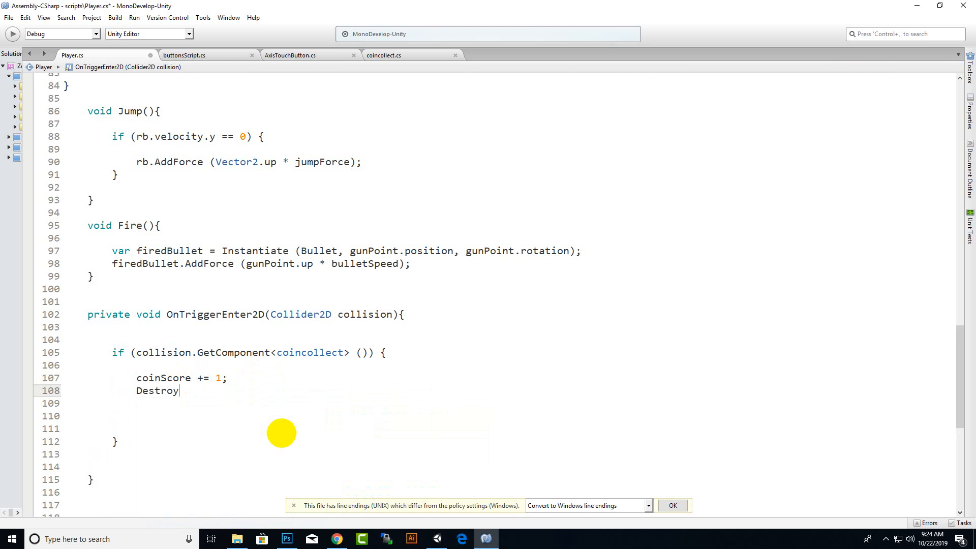
text(())
text(collision)
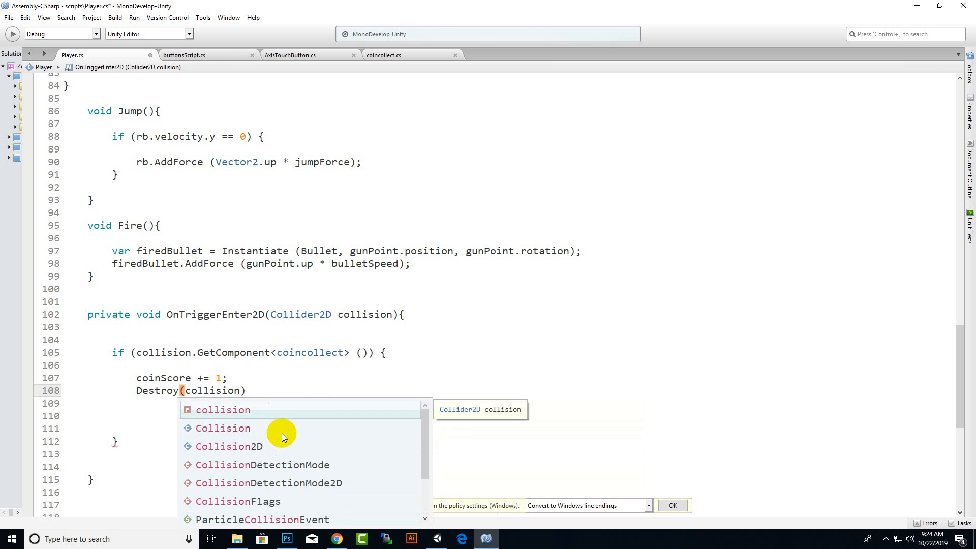
text(.gameObject)
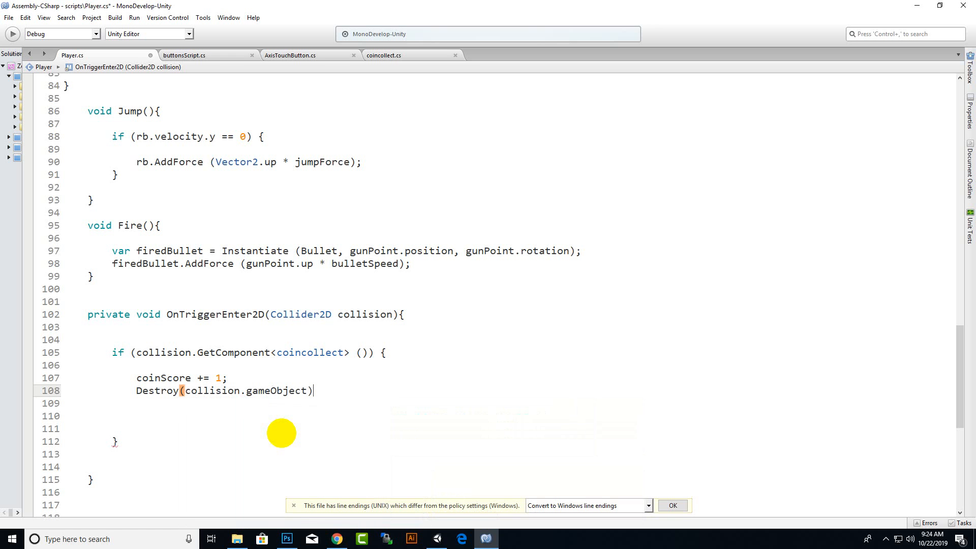
text(;)
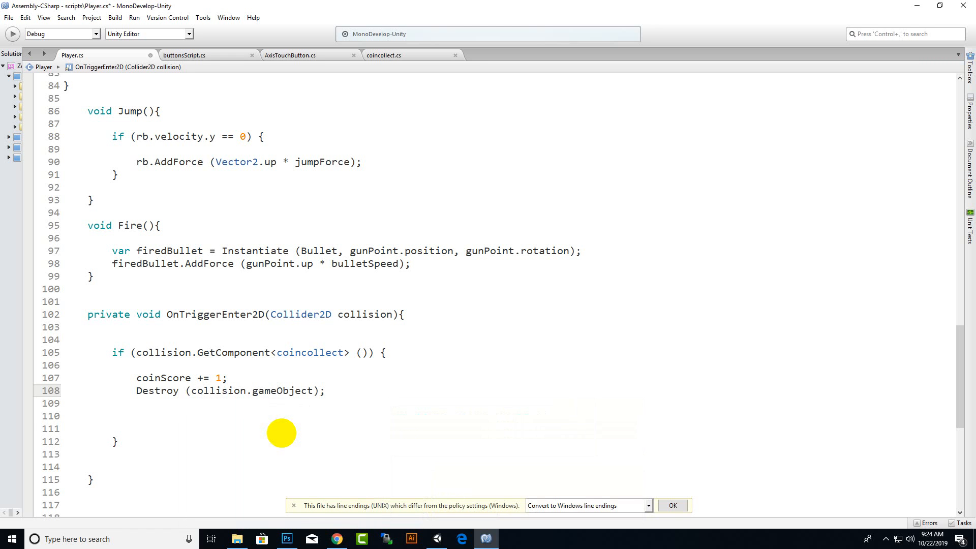
Remove two surplus blank lines below the Destroy call and save the script.
click(172, 417)
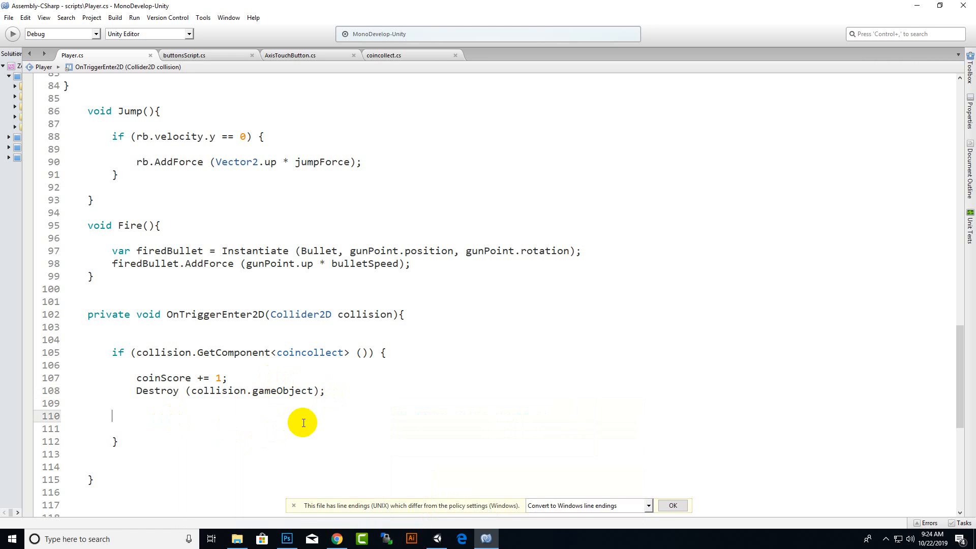
key(BackSpace)
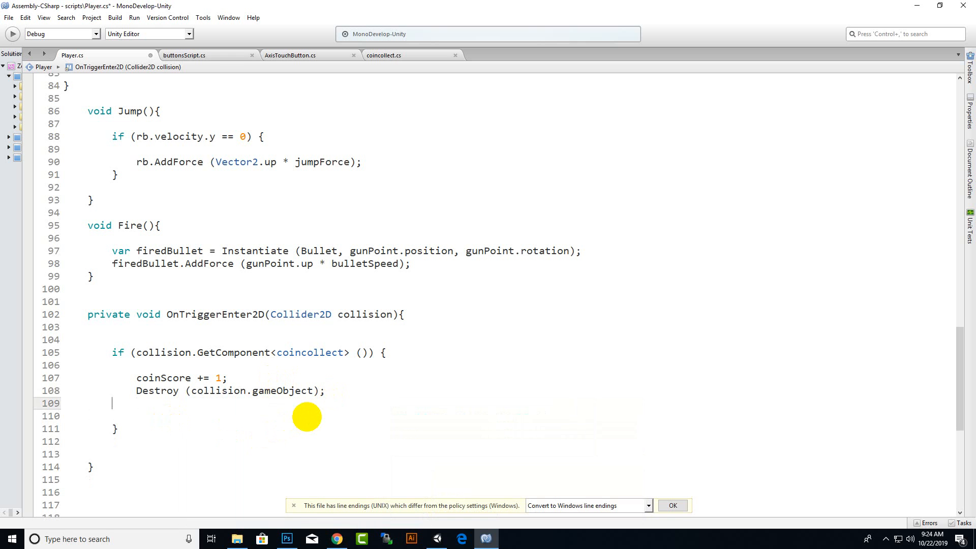
key(BackSpace)
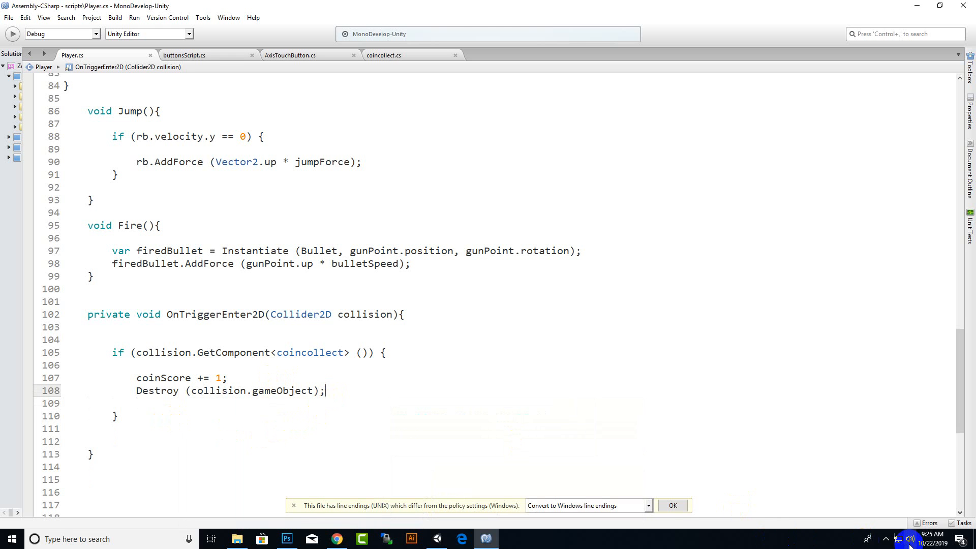
click(886, 539)
click(869, 497)
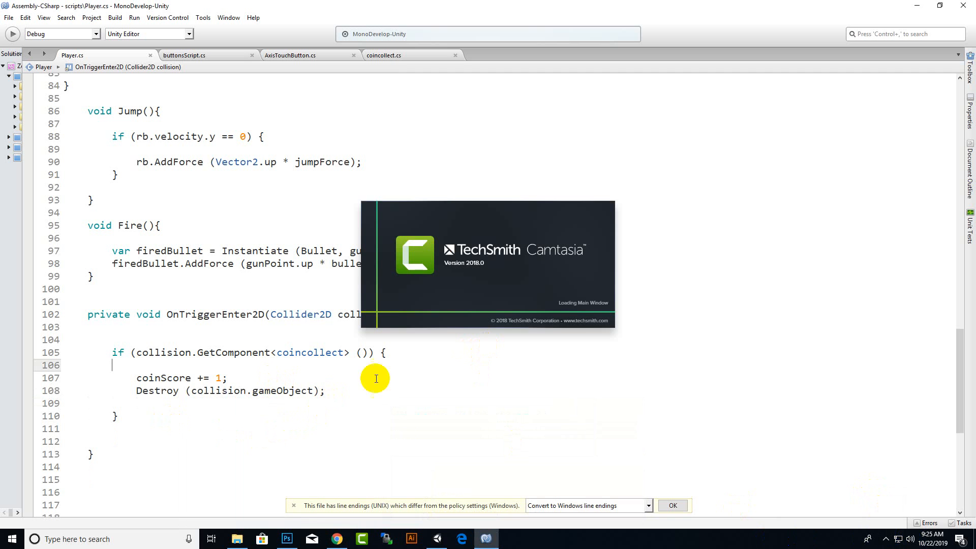
click(157, 370)
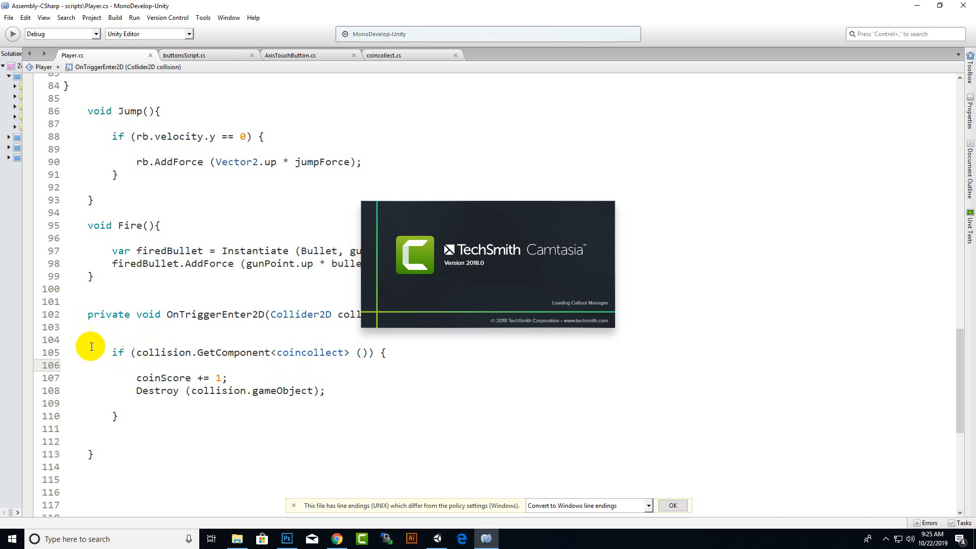
Duplicate the whole coincollect if block directly below itself in OnTriggerEnter2D.
drag(112, 352, 359, 412)
key(ctrl+c)
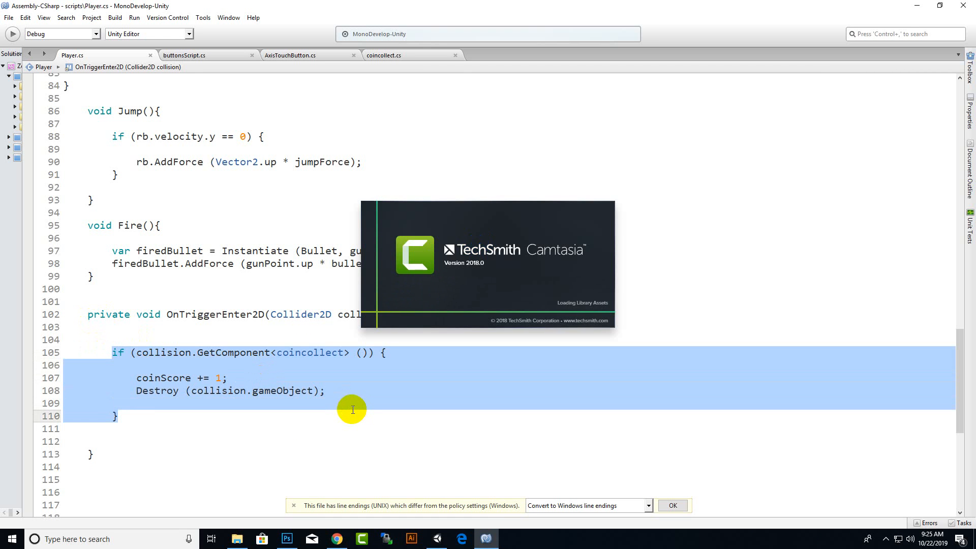
click(884, 536)
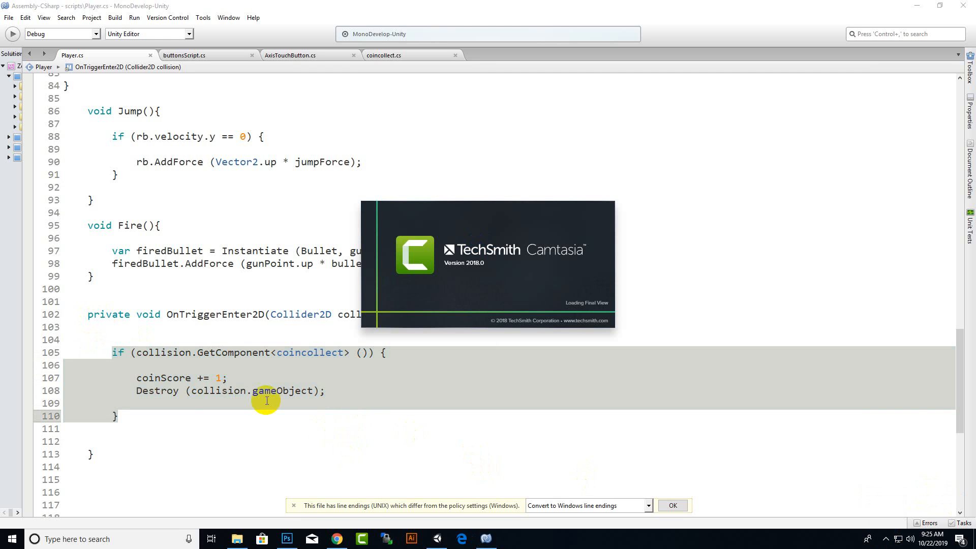
click(169, 429)
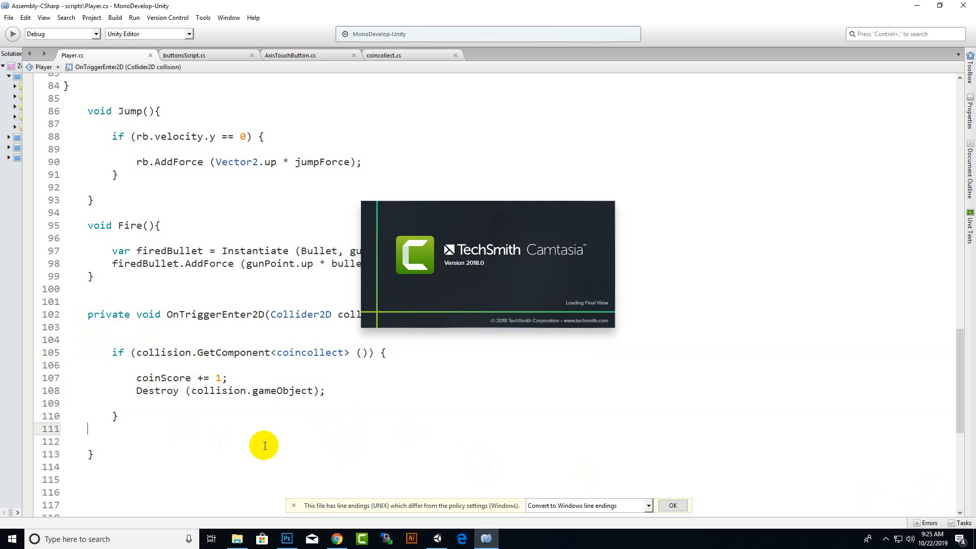
key(ctrl+v)
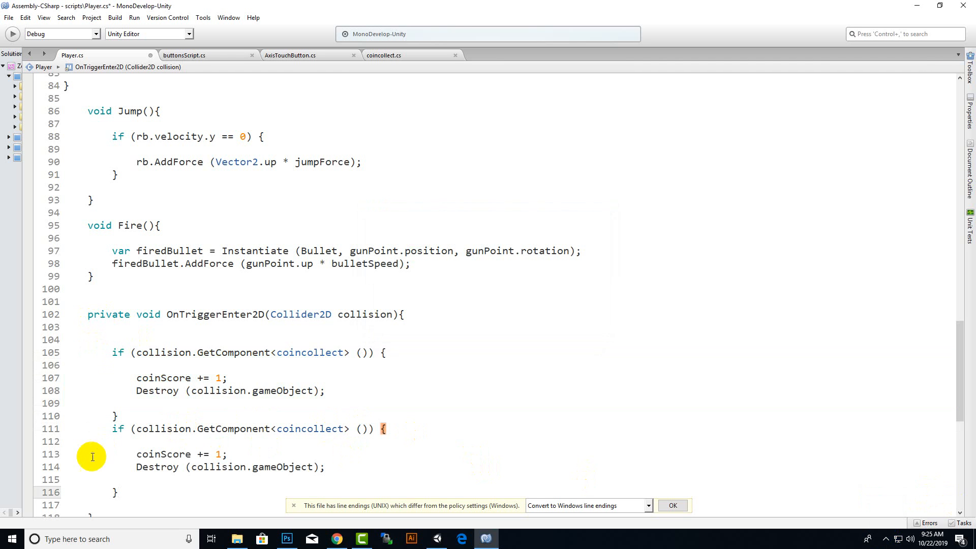
Turn the duplicated if statement into an else if and remove the extra spacing before if.
click(95, 431)
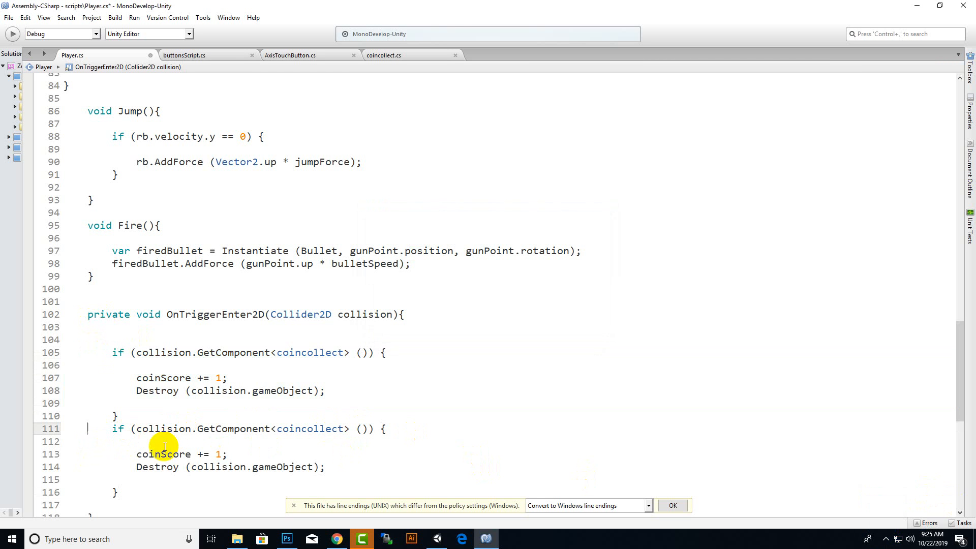
text(else)
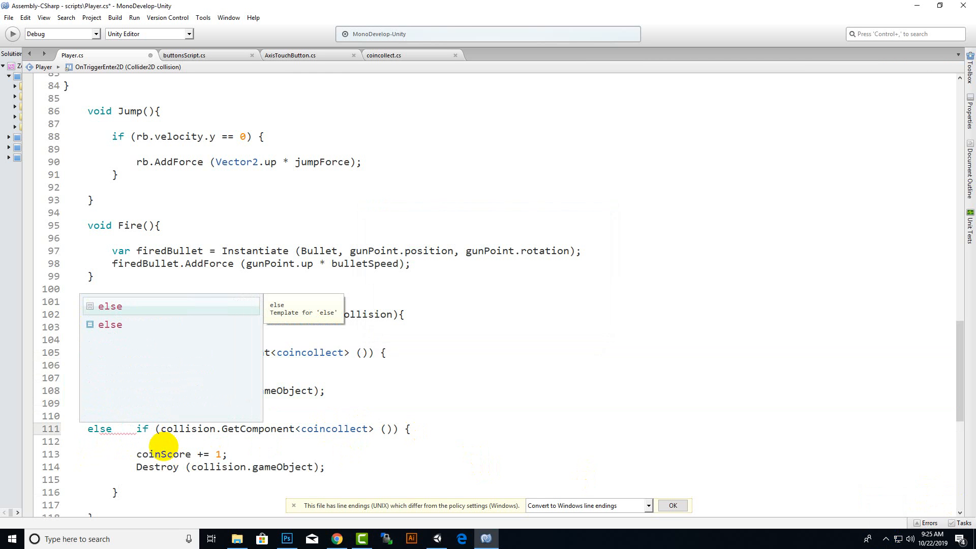
key(Delete)
key(Delete)
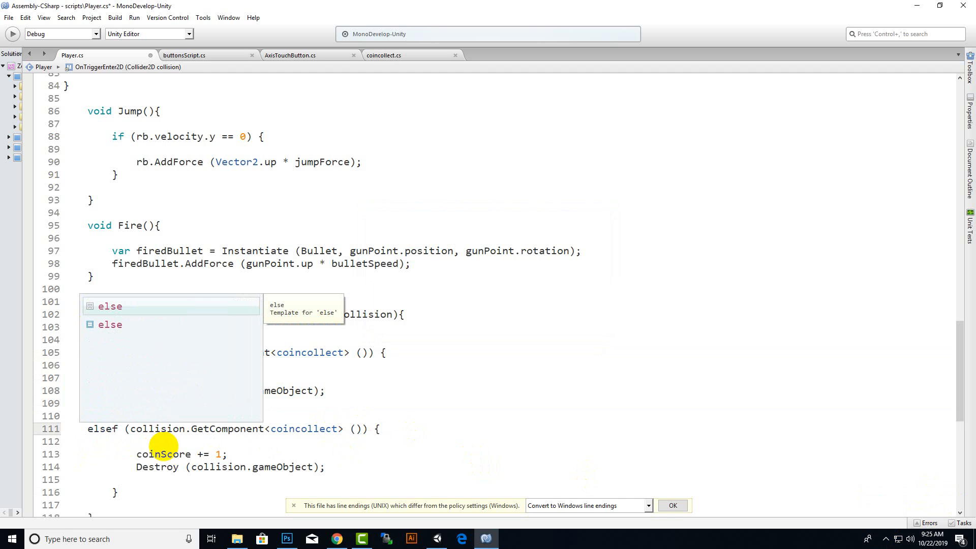
text(i)
key(BackSpace)
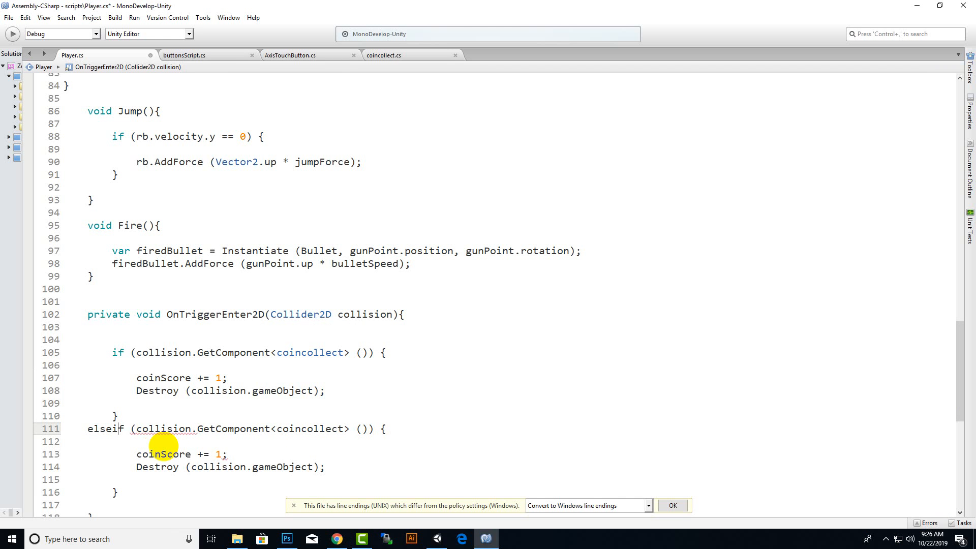
key(Left)
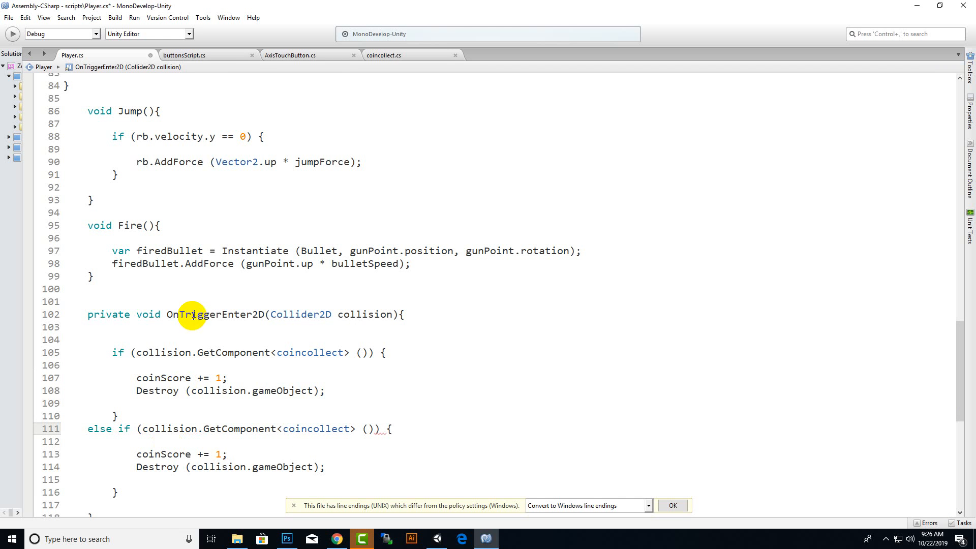
In the else if block, change the component type to starcollect and the incremented variable to starScore.
drag(307, 429, 288, 430)
text(star)
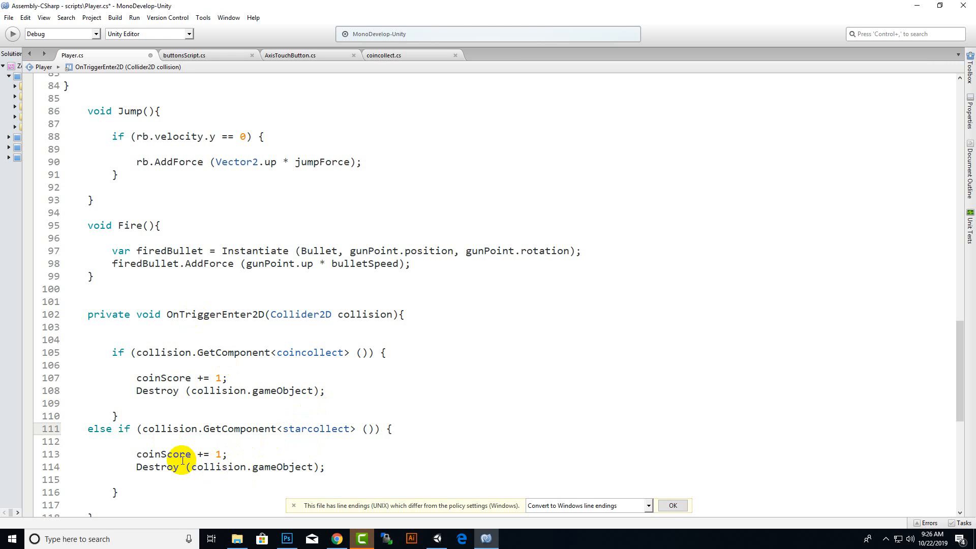
drag(161, 455, 135, 459)
text(star)
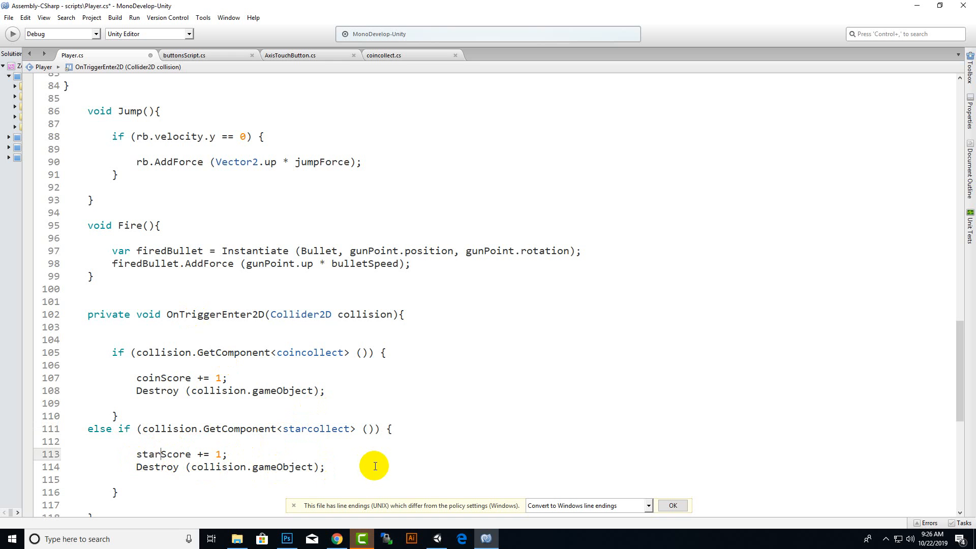
Duplicate the starcollect else if block on a new line below its closing brace.
scroll(305, 455, up, 1)
scroll(233, 451, down, 3)
click(159, 399)
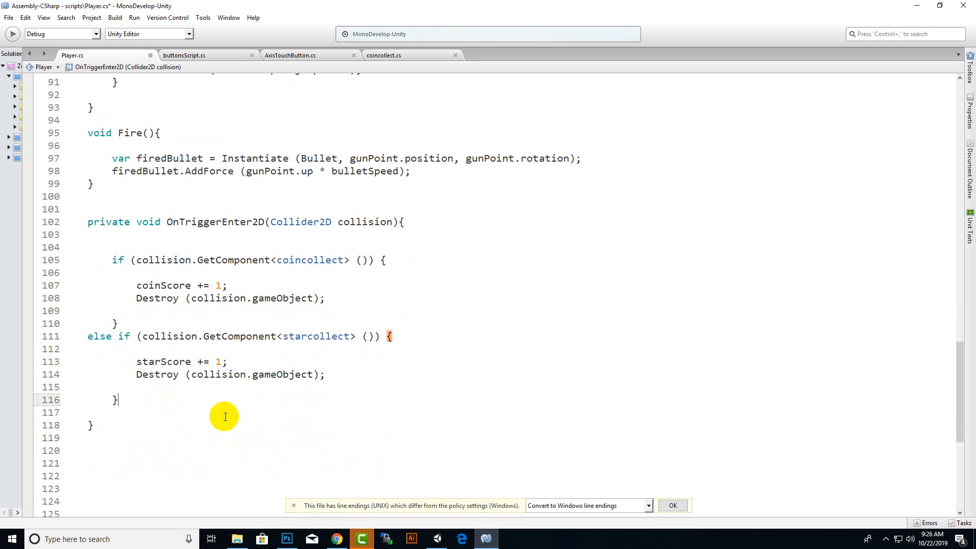
drag(202, 405, 65, 337)
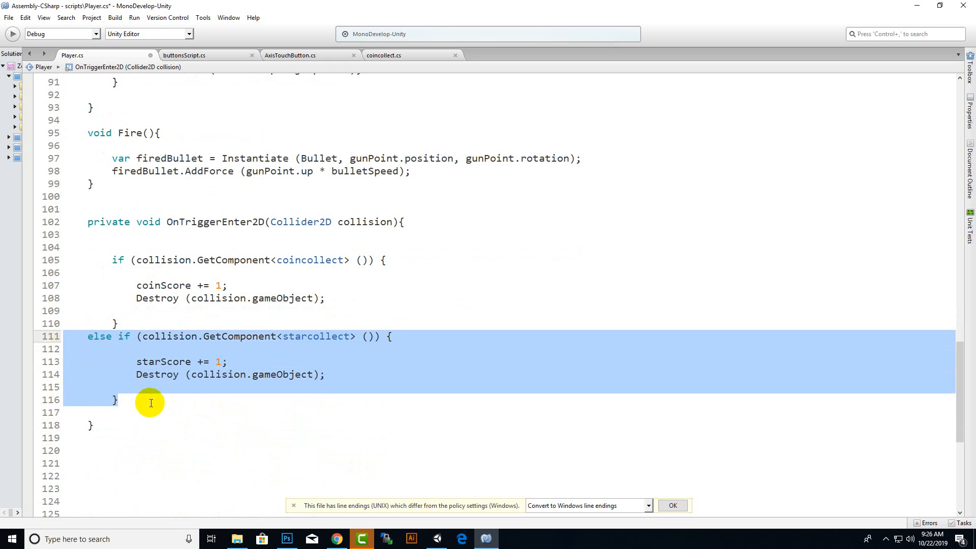
key(ctrl+c)
click(188, 399)
key(Return)
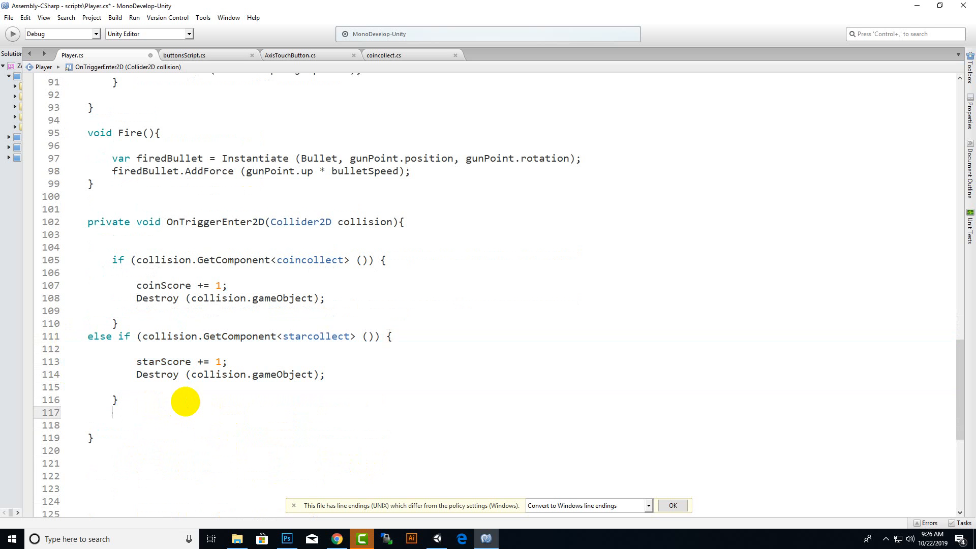
key(ctrl+v)
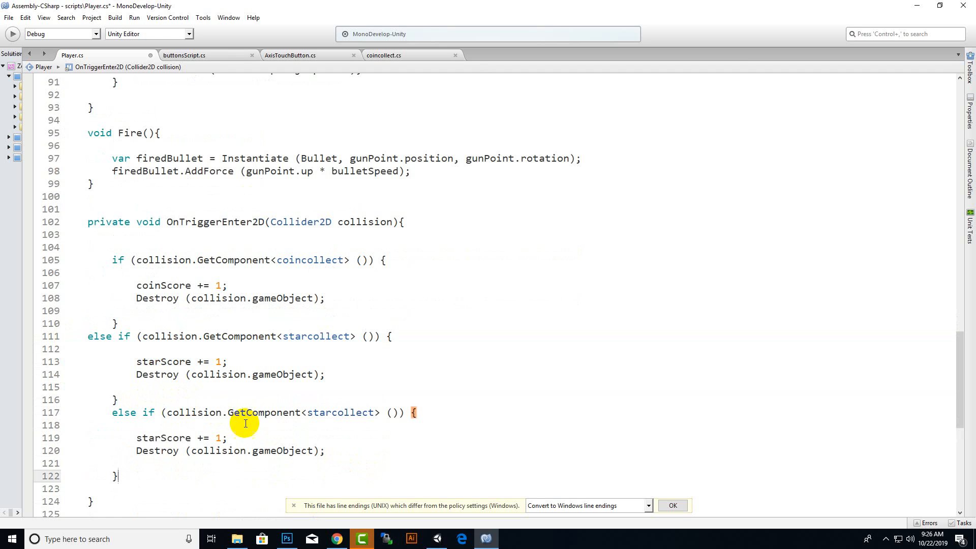
Change the component type in the last else if condition to diamondcollect.
drag(331, 413, 303, 414)
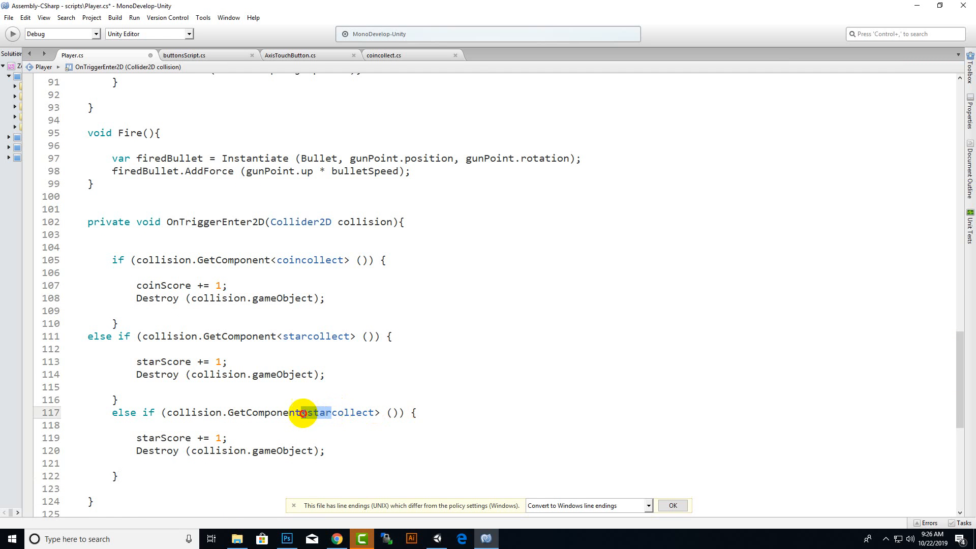
text(diamond)
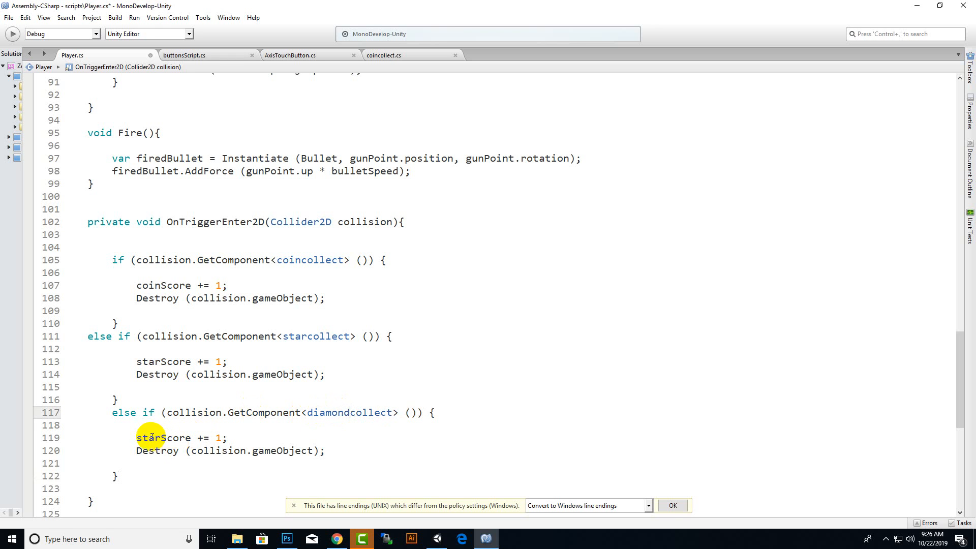
In the diamondcollect else if block, change the incremented variable to diamondScore and save the script.
drag(160, 437, 141, 437)
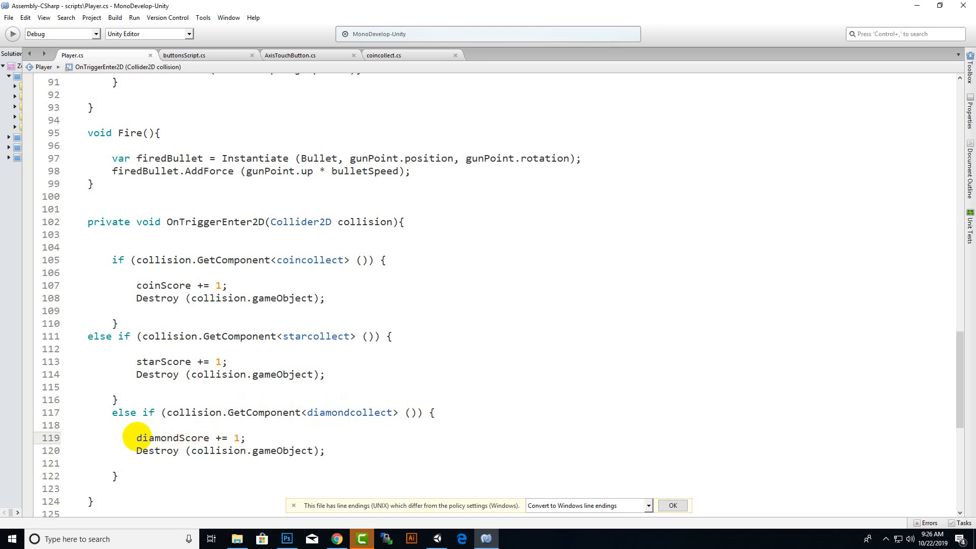
click(885, 539)
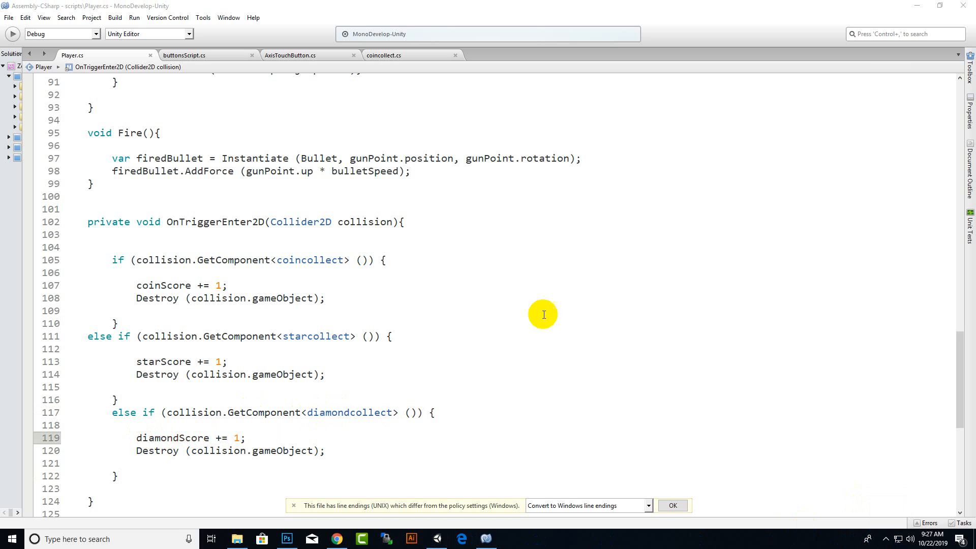
scroll(569, 293, up, 9)
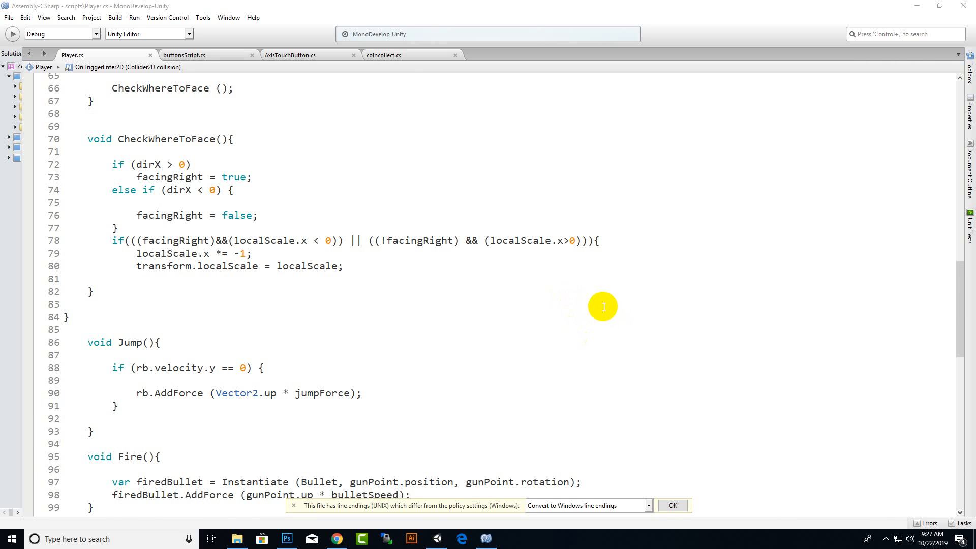
Switch to Unity and attach the coincollect script to the coin object under collectibles.
click(437, 539)
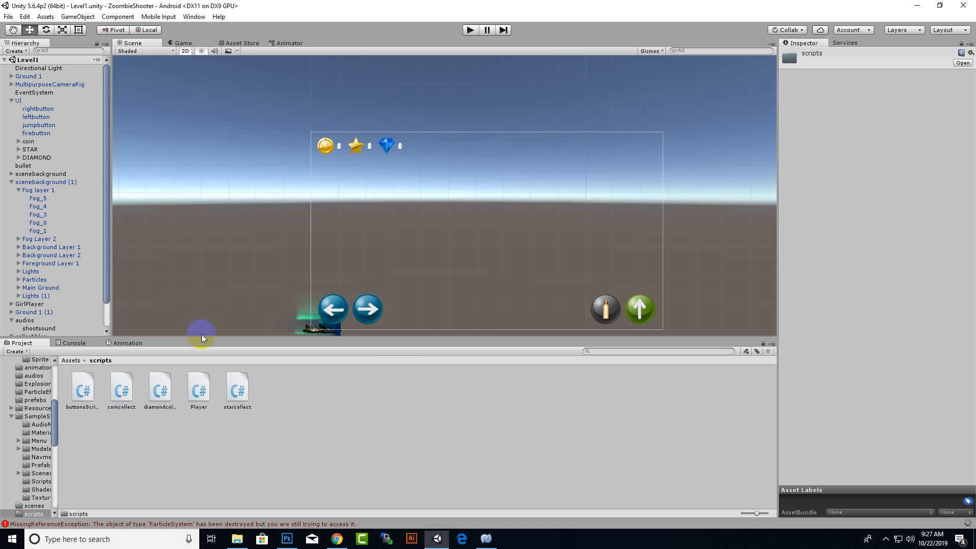
click(29, 142)
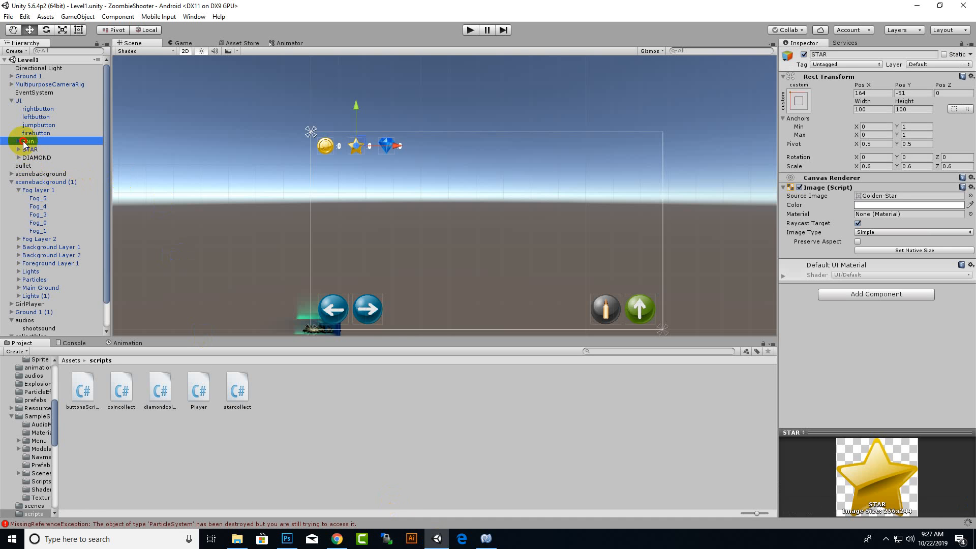
click(7, 101)
click(11, 101)
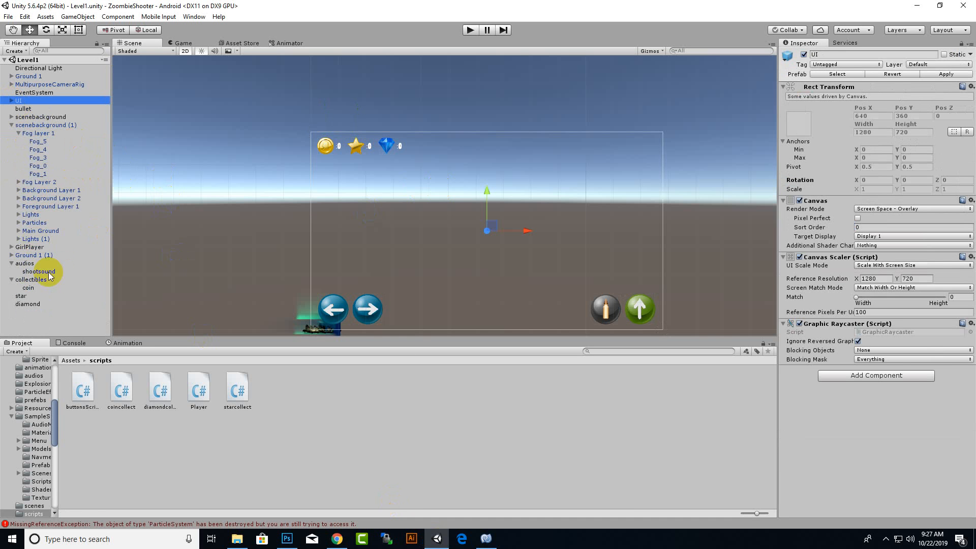
click(19, 287)
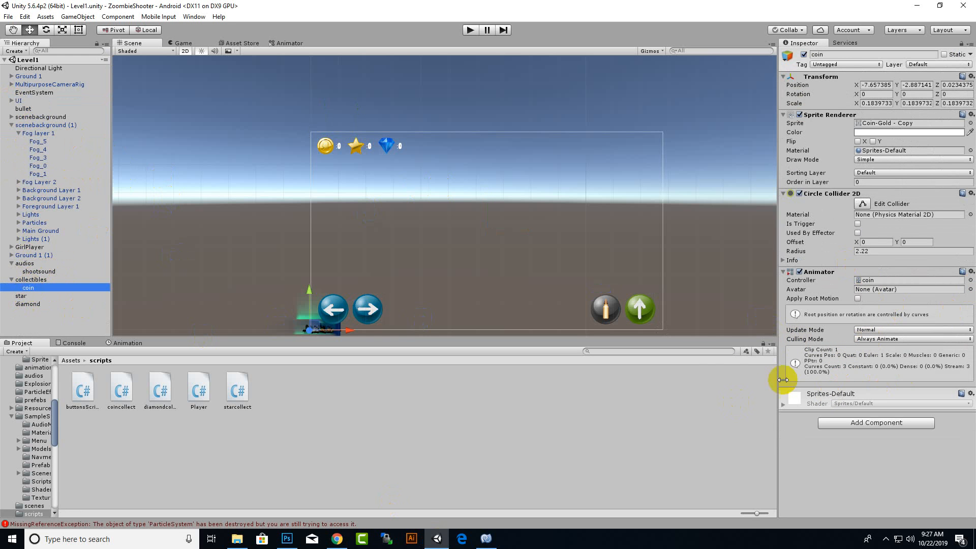
drag(120, 394, 900, 472)
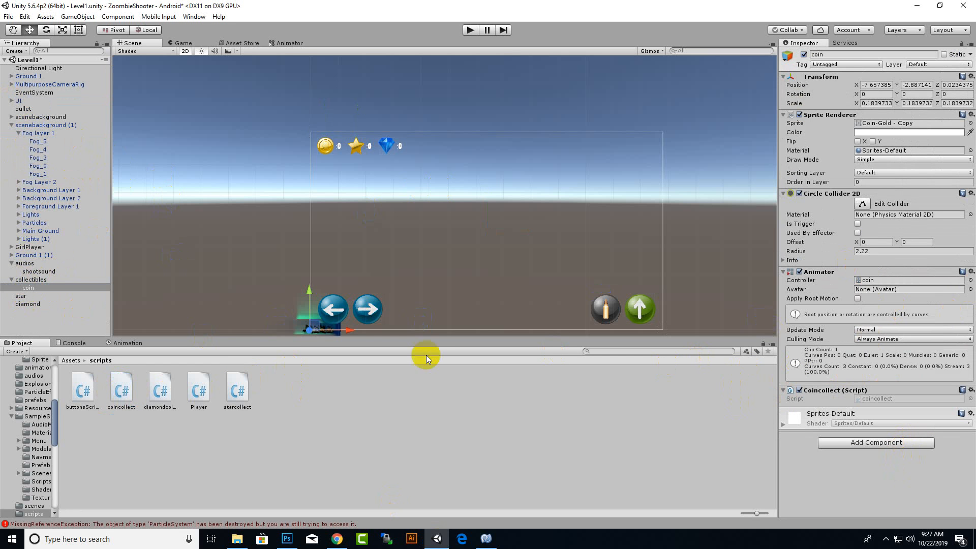
Attach the starcollect script to the star object and the diamondcollect script to the diamond object.
click(25, 296)
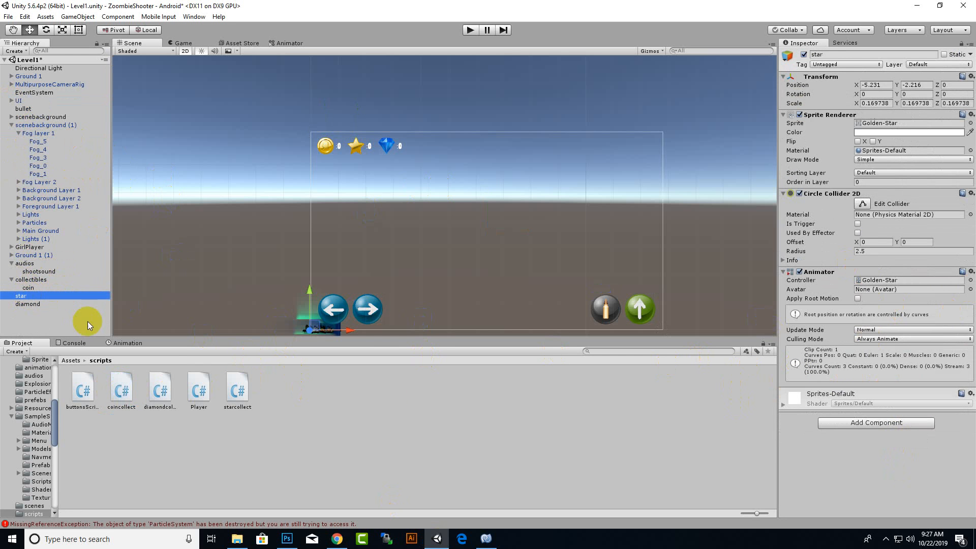
drag(237, 392, 846, 489)
click(28, 304)
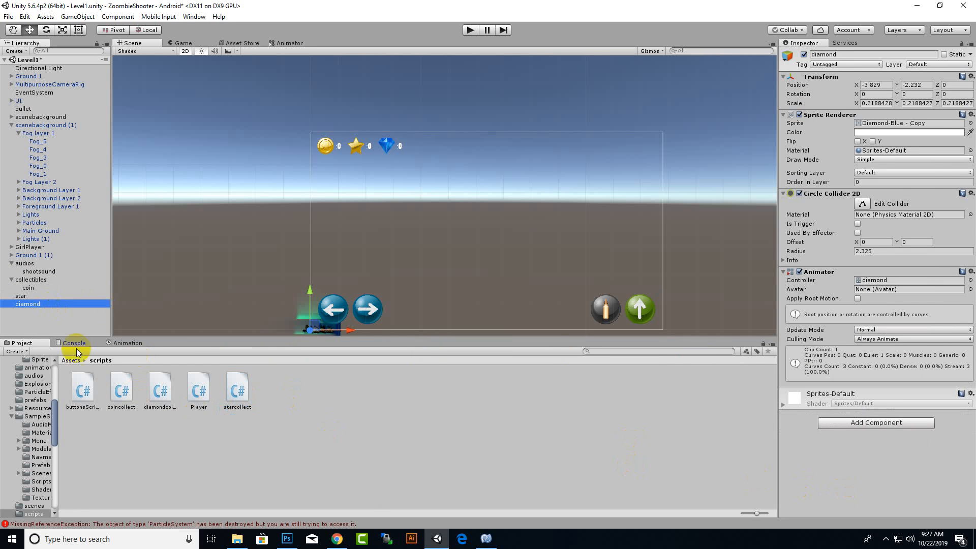
drag(160, 391, 862, 489)
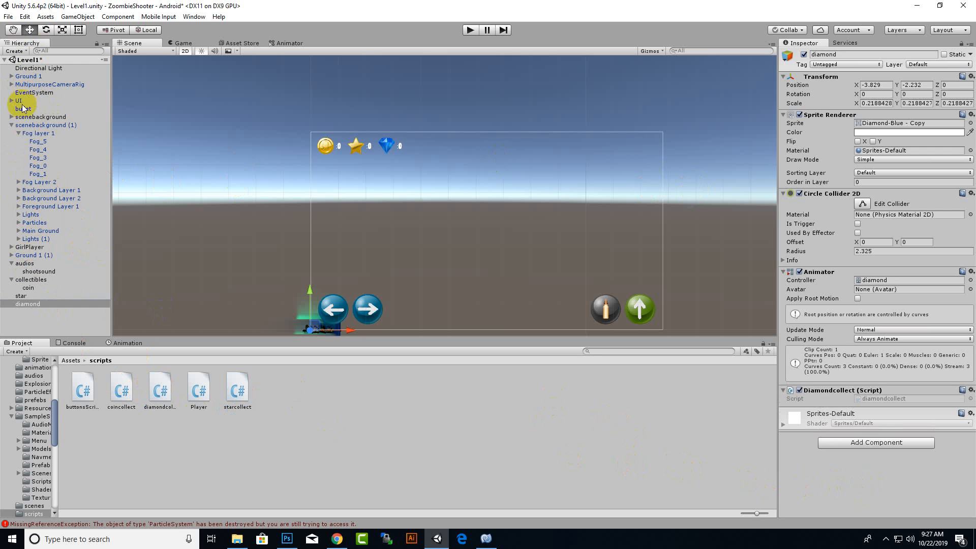
Assign COINCOUNTER, STARCOUNTER and DIAMONDCOUNTER to the matching counter fields of GirlPlayer's Player script and save the scene.
click(11, 125)
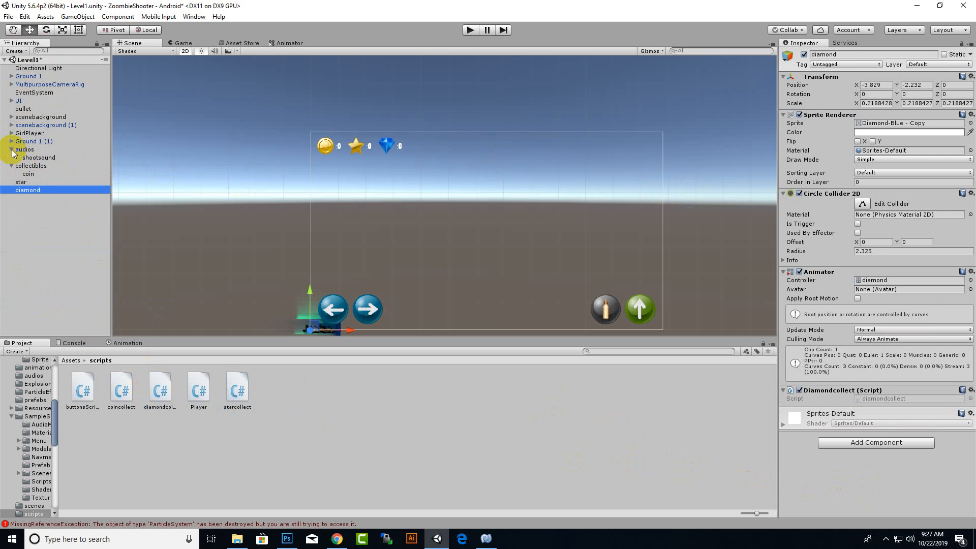
click(11, 150)
click(29, 134)
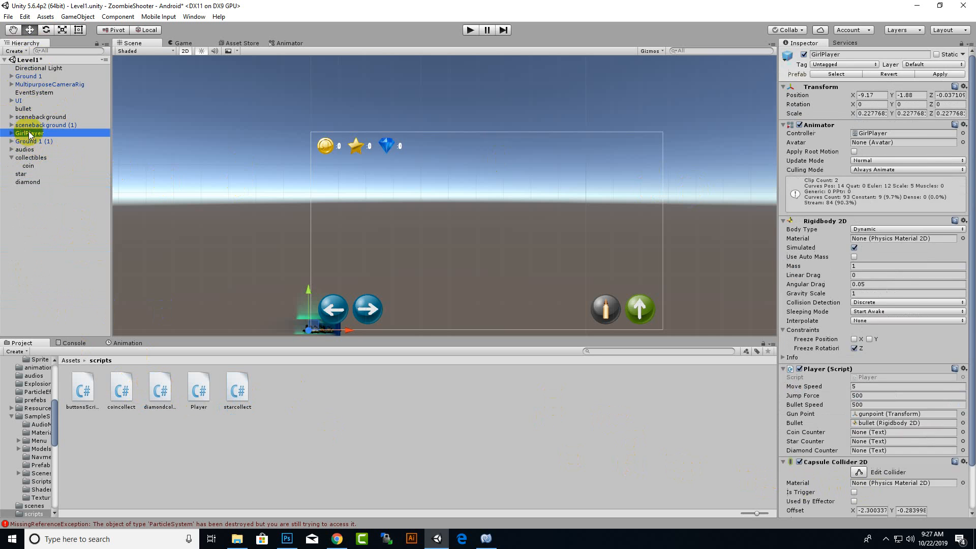
scroll(910, 465, down, 3)
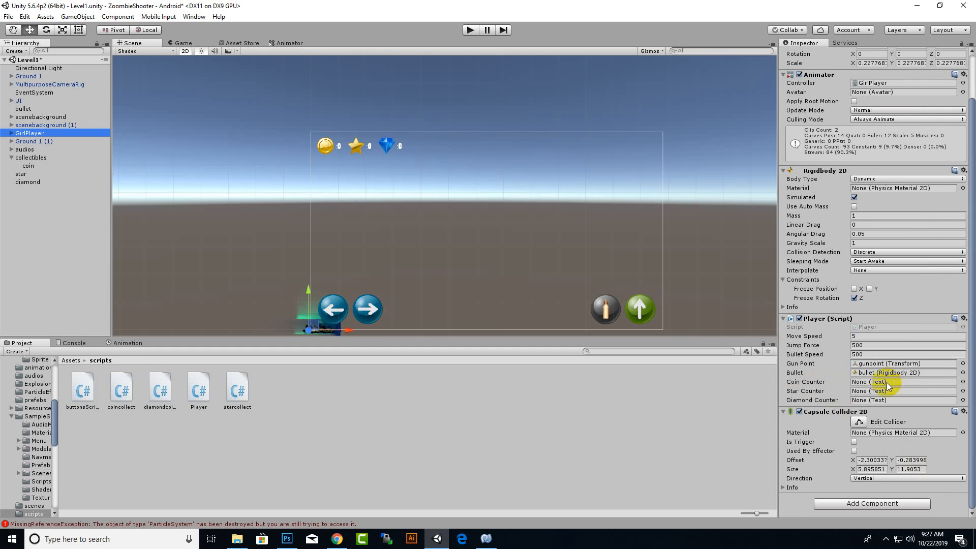
click(11, 100)
click(19, 142)
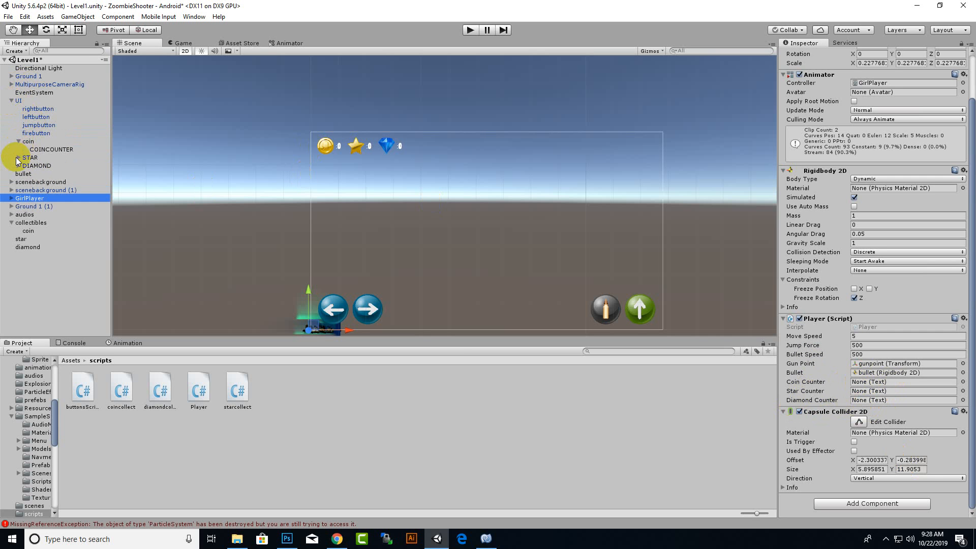
click(18, 157)
click(18, 174)
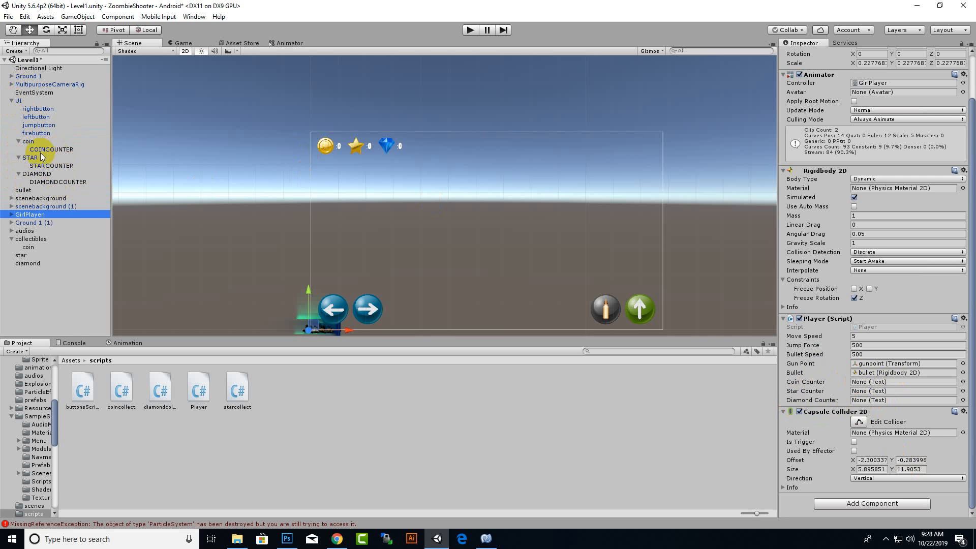
drag(46, 154, 890, 382)
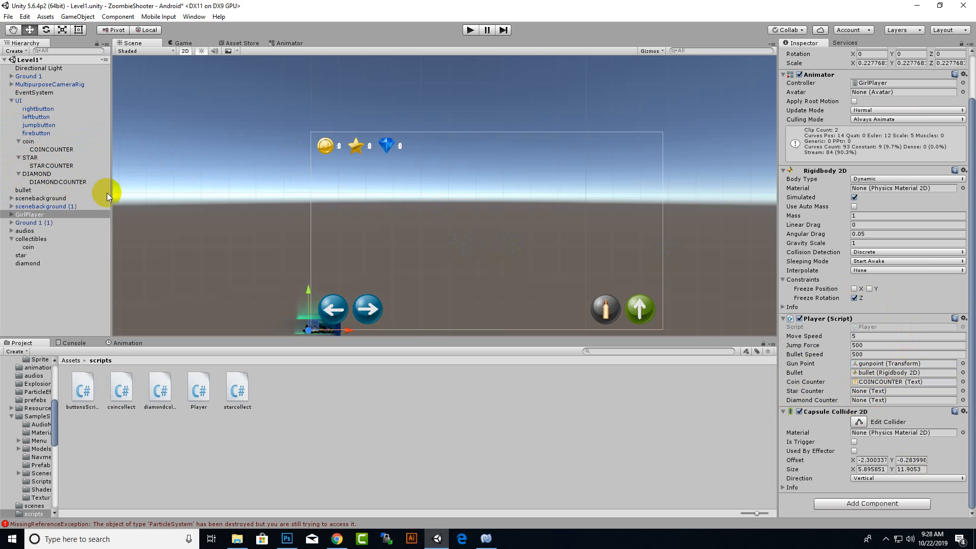
drag(41, 166, 895, 393)
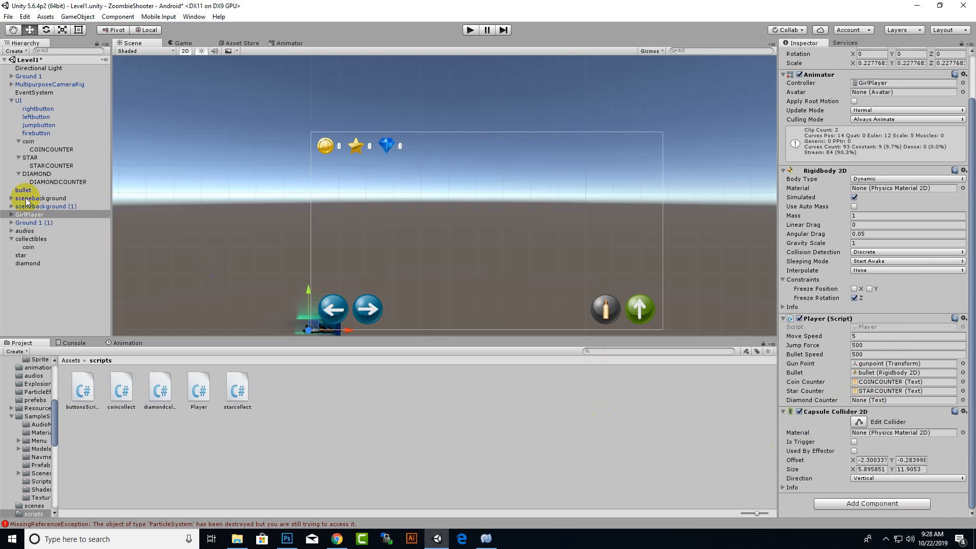
drag(46, 183, 873, 401)
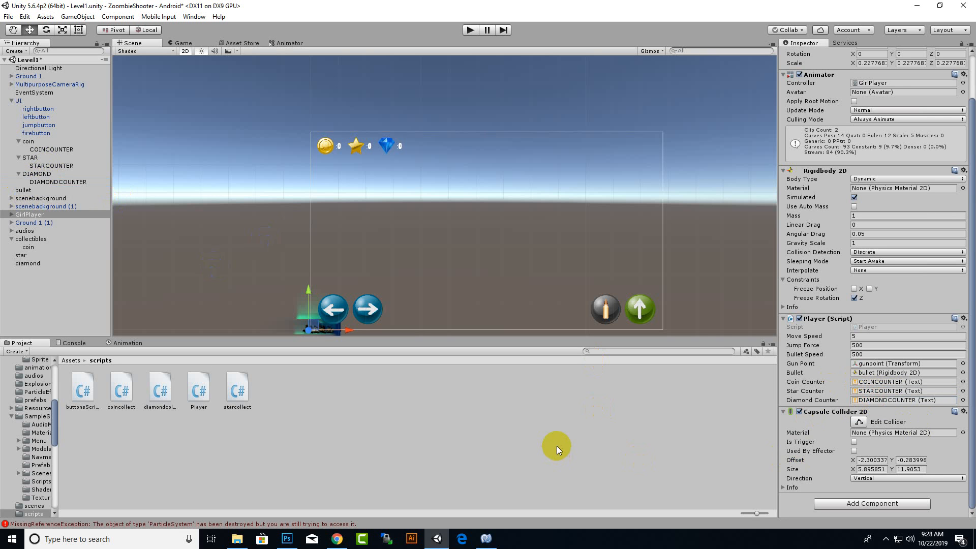
key(ctrl+s)
Play the game and walk the girl to the coin to test the collecting and the counter texts.
click(473, 30)
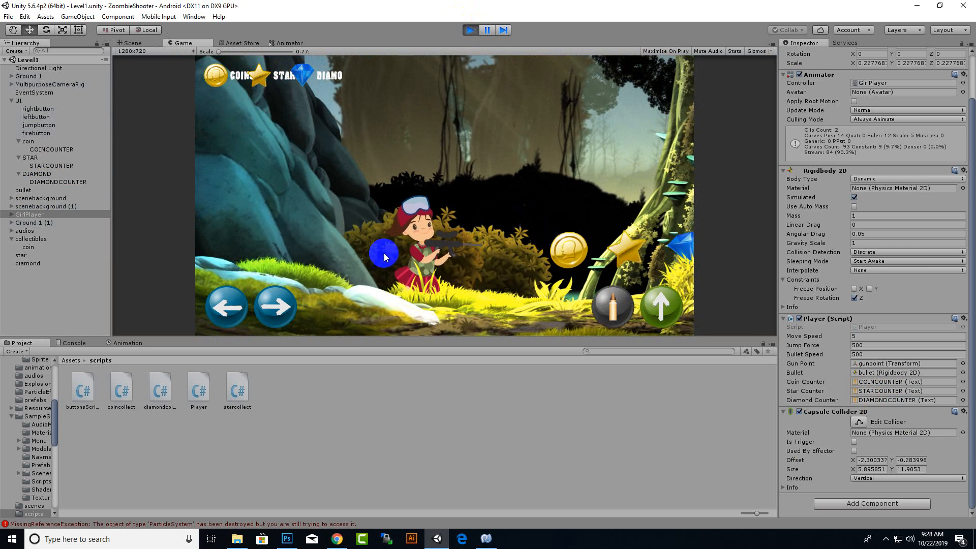
click(274, 306)
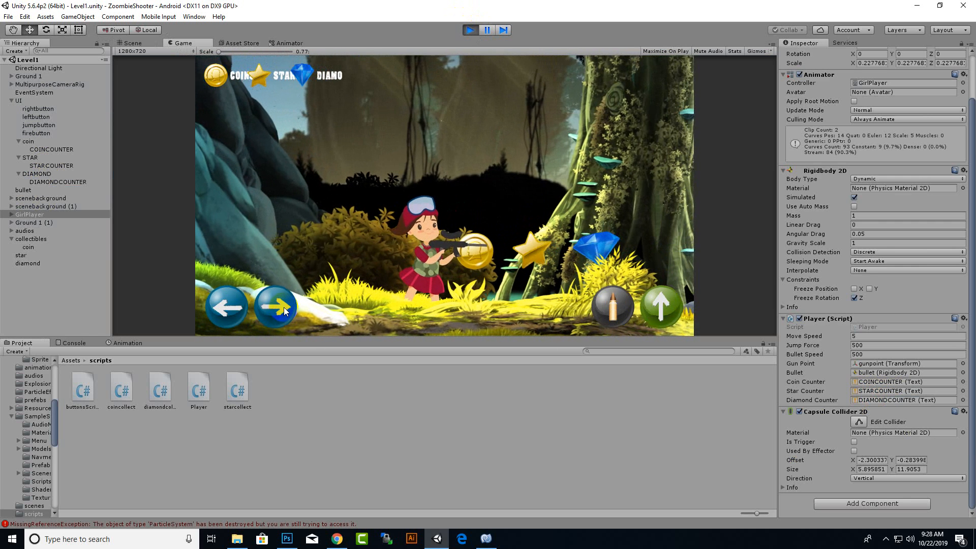
click(335, 166)
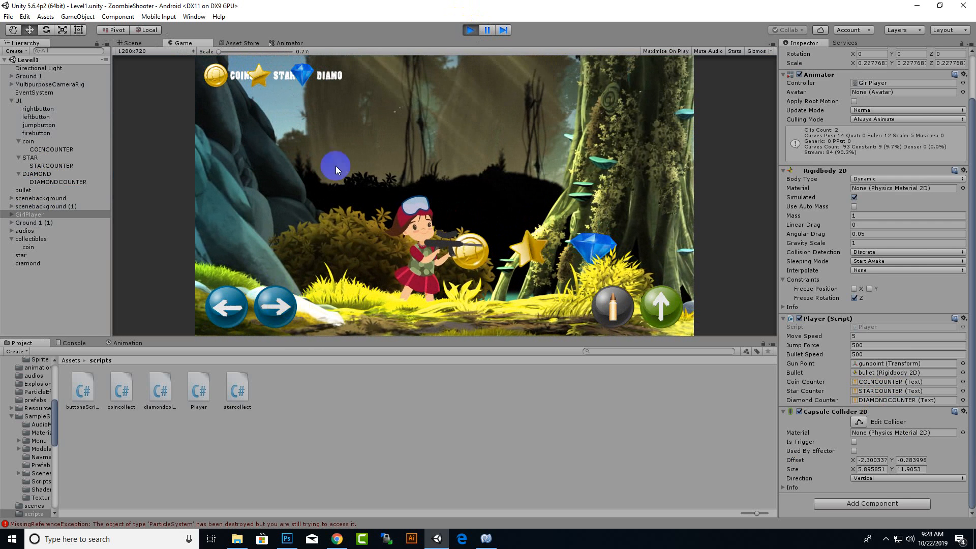
click(471, 32)
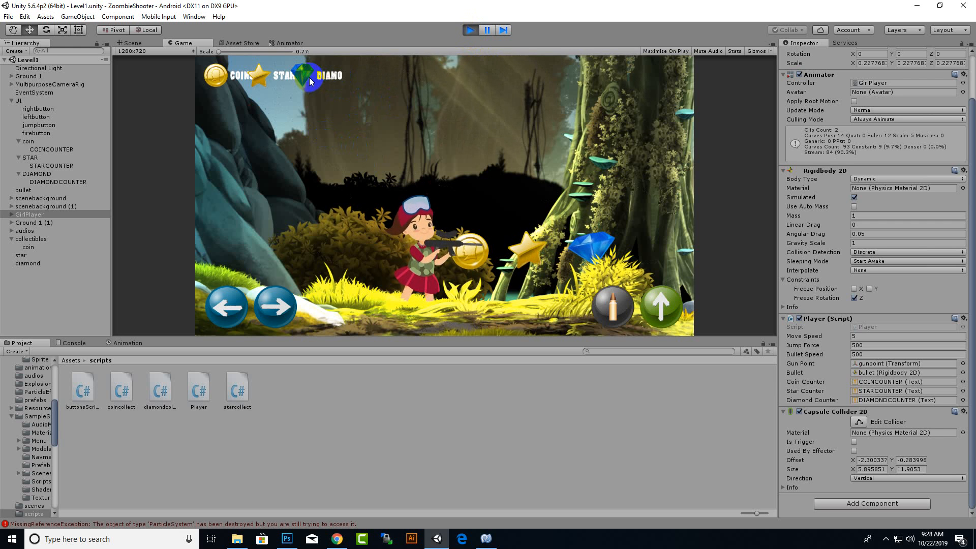
Switch to MonoDevelop and try removing the "Diamonds:", "Stars:" and "Coins:" prefixes from the counter text lines in Update.
click(488, 540)
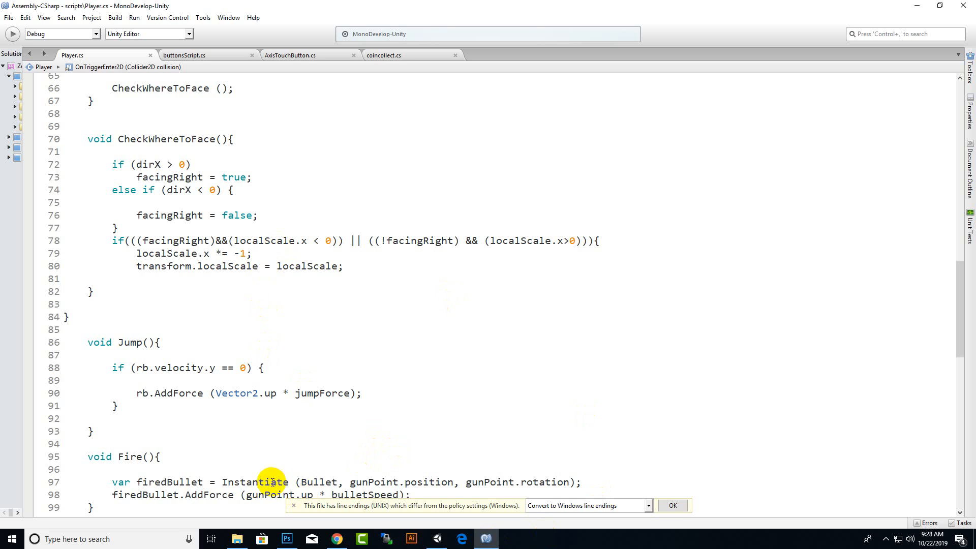
scroll(220, 235, down, 1)
scroll(221, 235, down, 10)
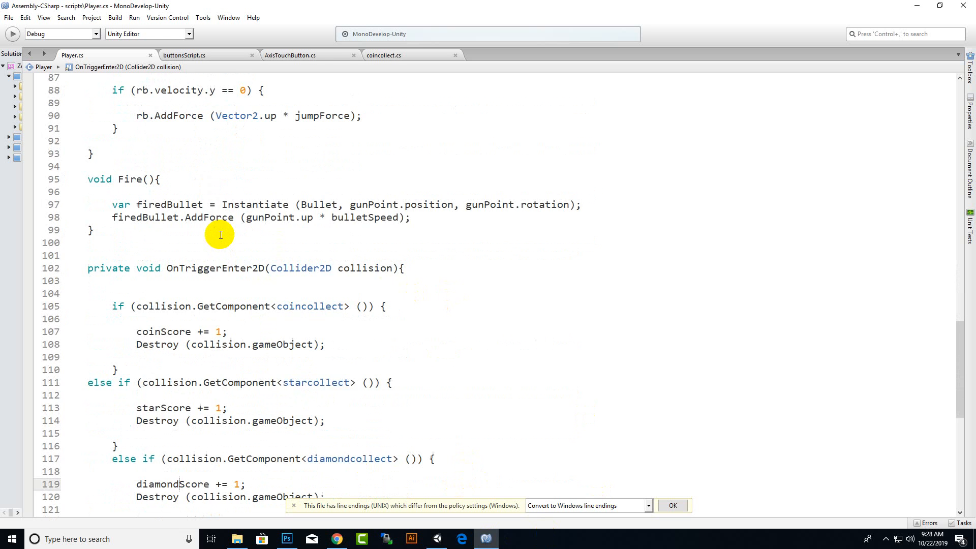
scroll(219, 244, up, 2)
click(179, 299)
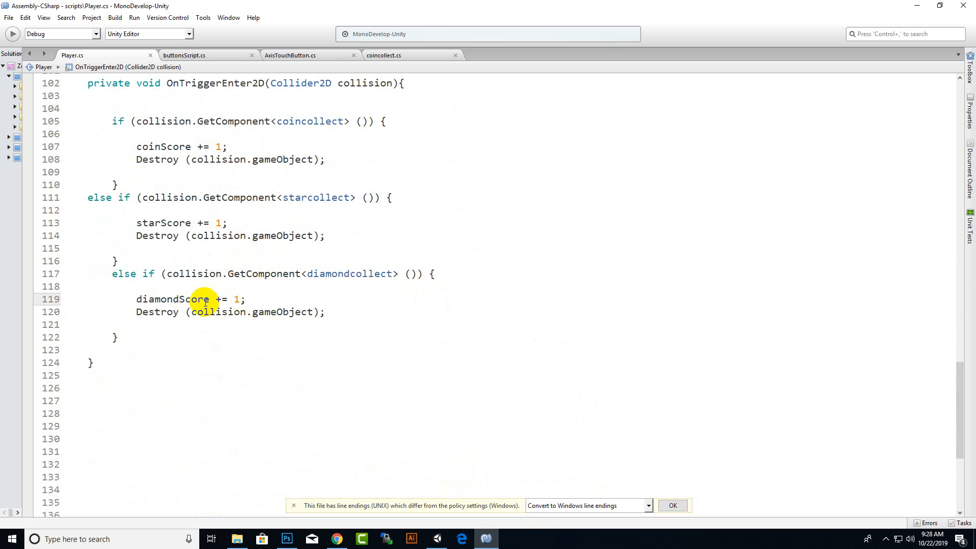
scroll(219, 298, up, 10)
scroll(203, 183, up, 4)
scroll(259, 229, up, 9)
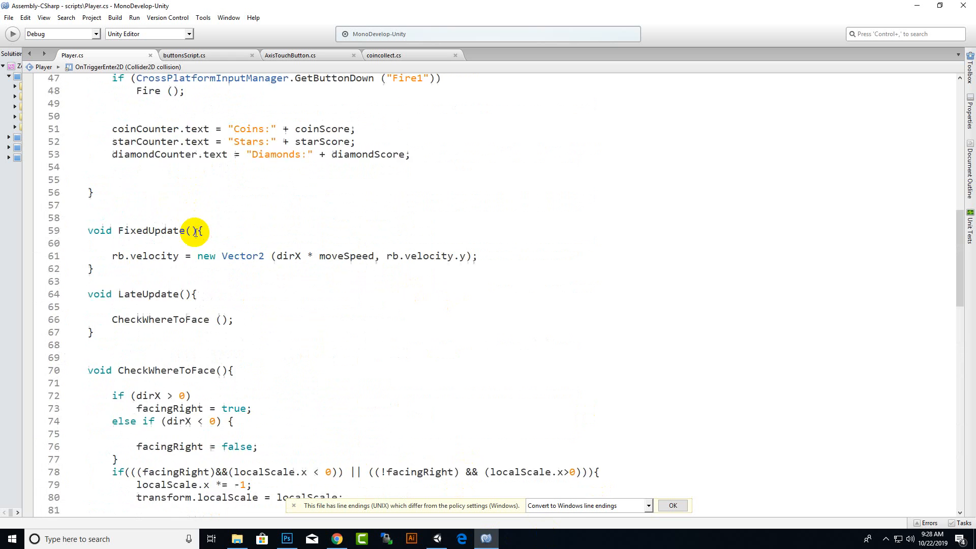
mouse_move(253, 293)
mouse_down()
mouse_move(299, 295)
mouse_move(254, 293)
mouse_up()
click(301, 296)
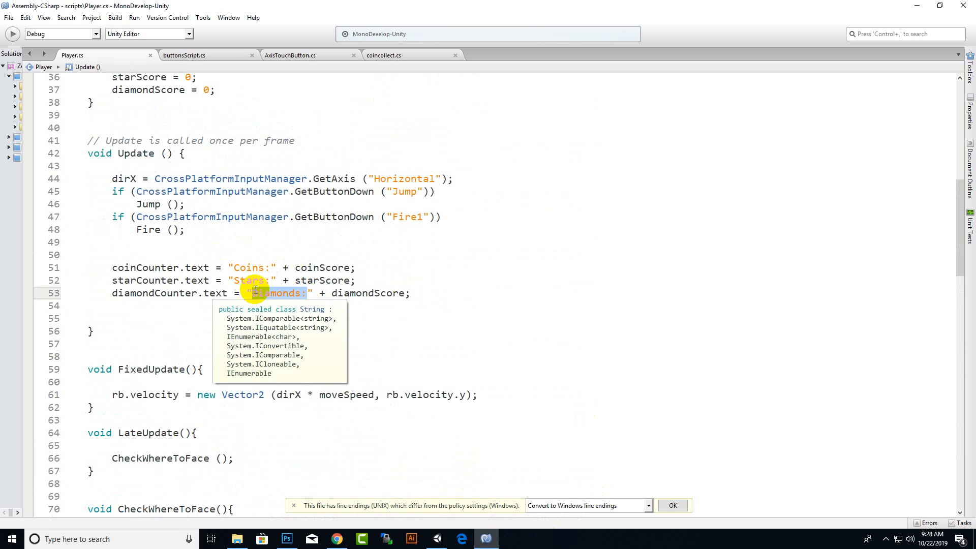
key(BackSpace)
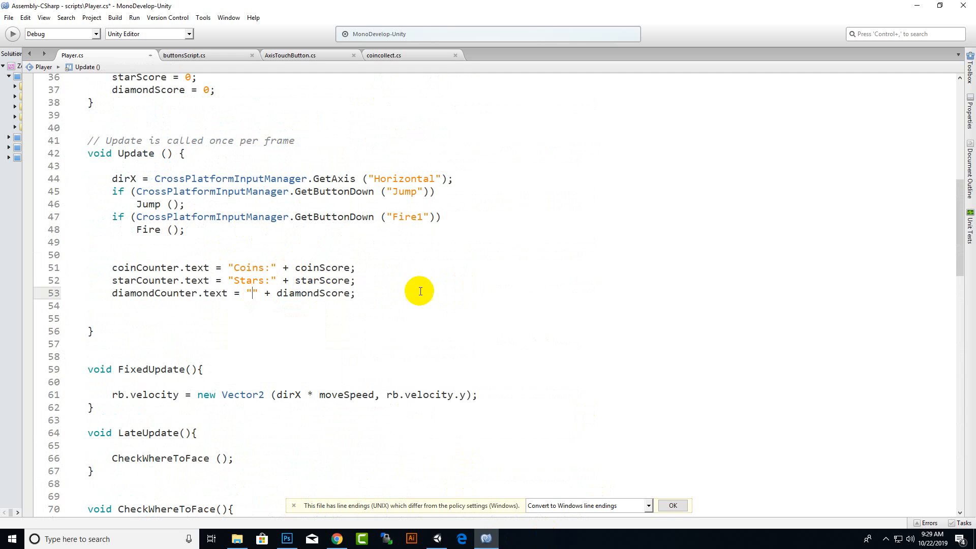
drag(270, 280, 241, 267)
key(BackSpace)
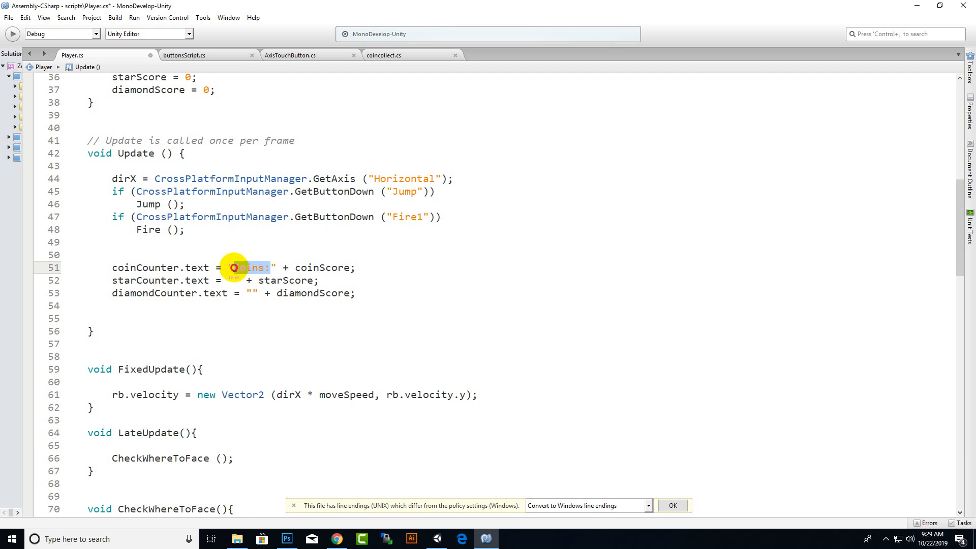
key(BackSpace)
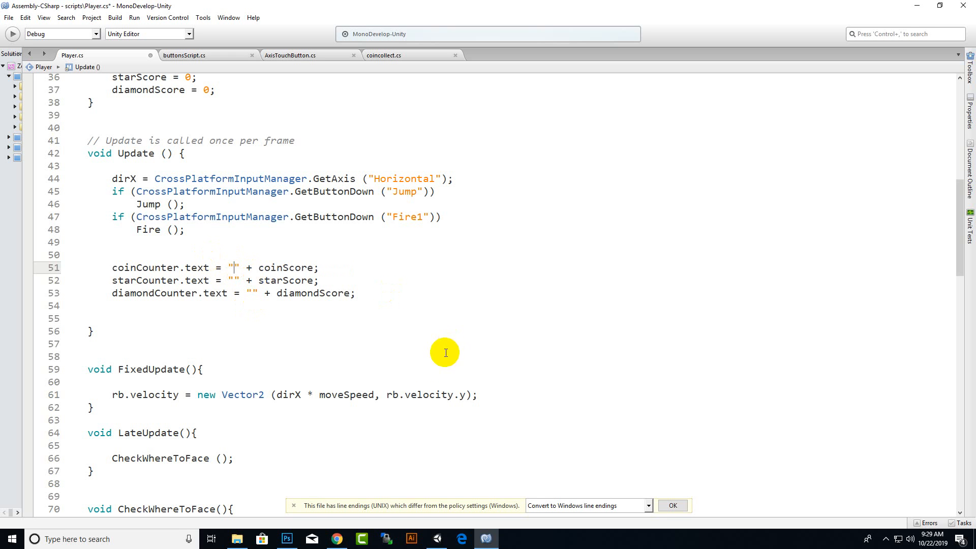
Undo the removal of the three prefixes in the counter text lines and keep the script saved.
key(ctrl+z)
key(ctrl+z)
key(ctrl+z)
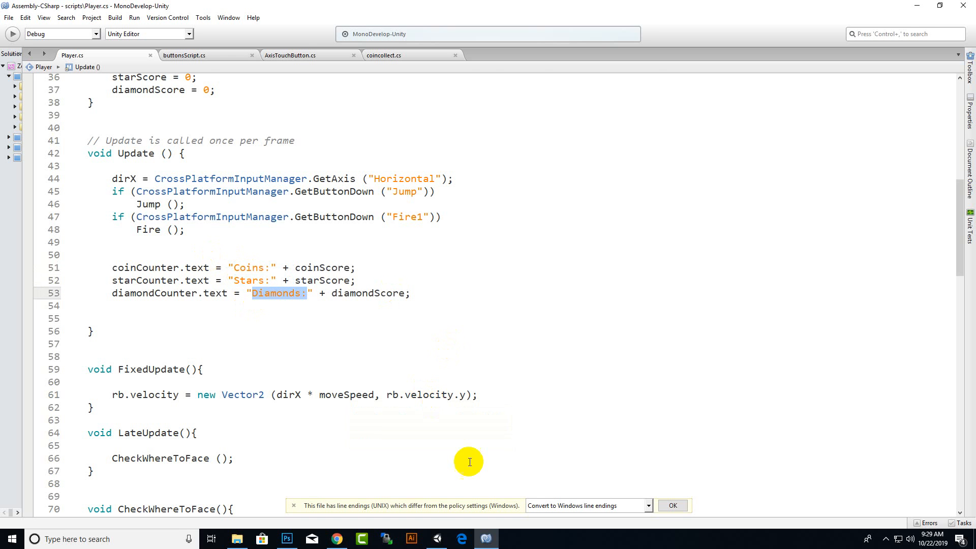
Switch to Unity, stop the game and space out the STAR and DIAMOND counter icons horizontally, with DIAMOND at about Pos X 442.
click(437, 539)
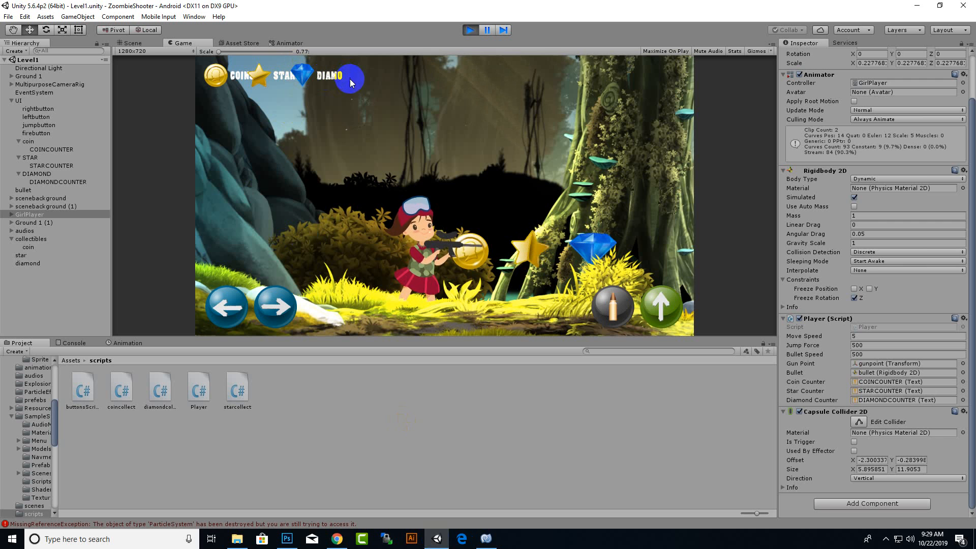
click(470, 29)
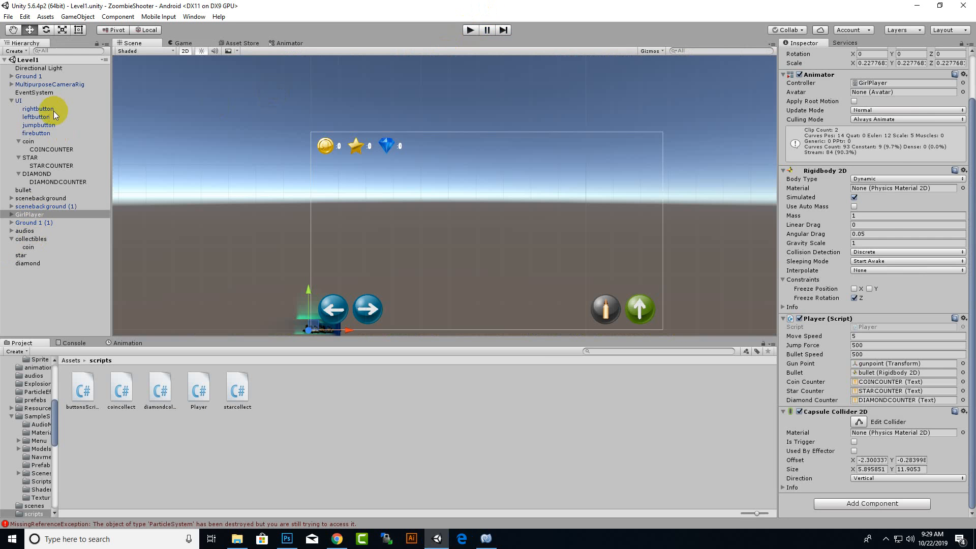
click(30, 141)
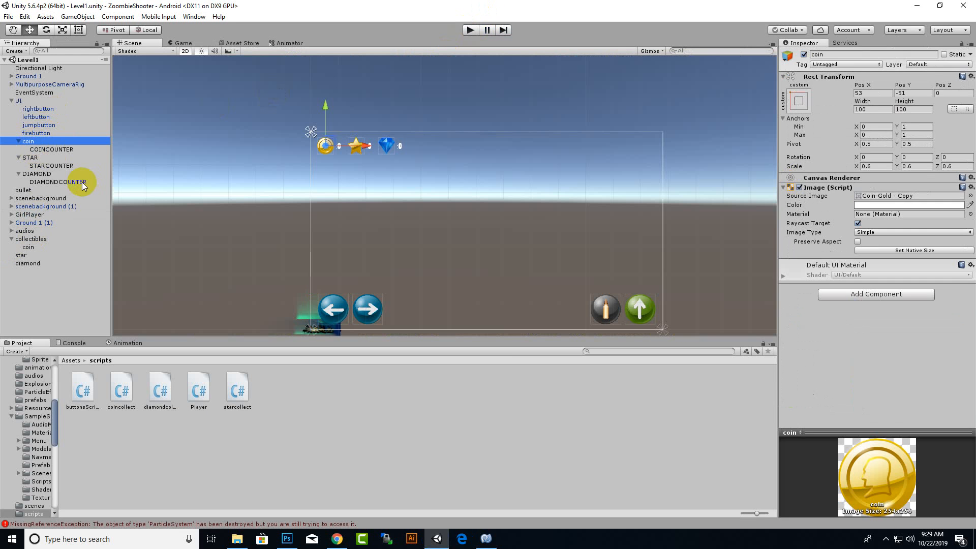
click(57, 156)
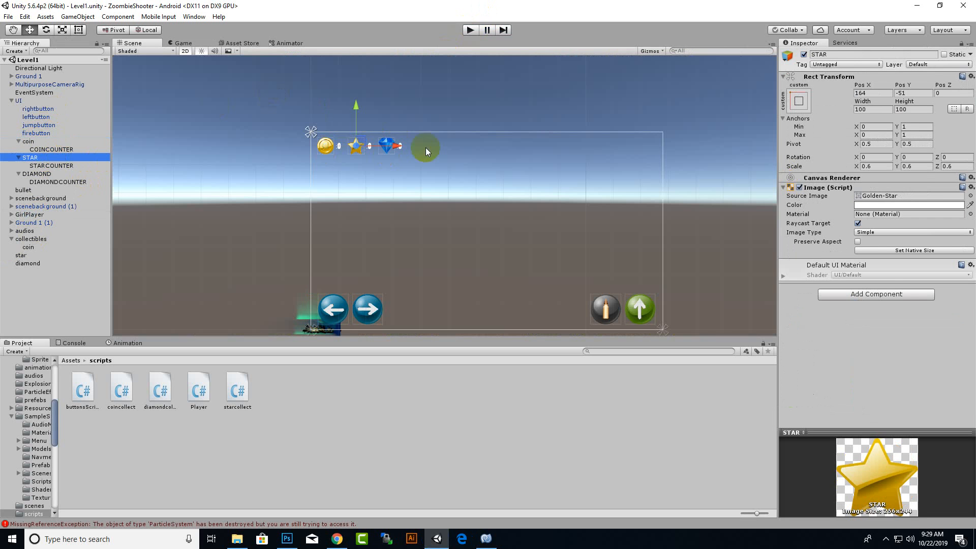
ctrl+click(38, 174)
drag(393, 149, 414, 149)
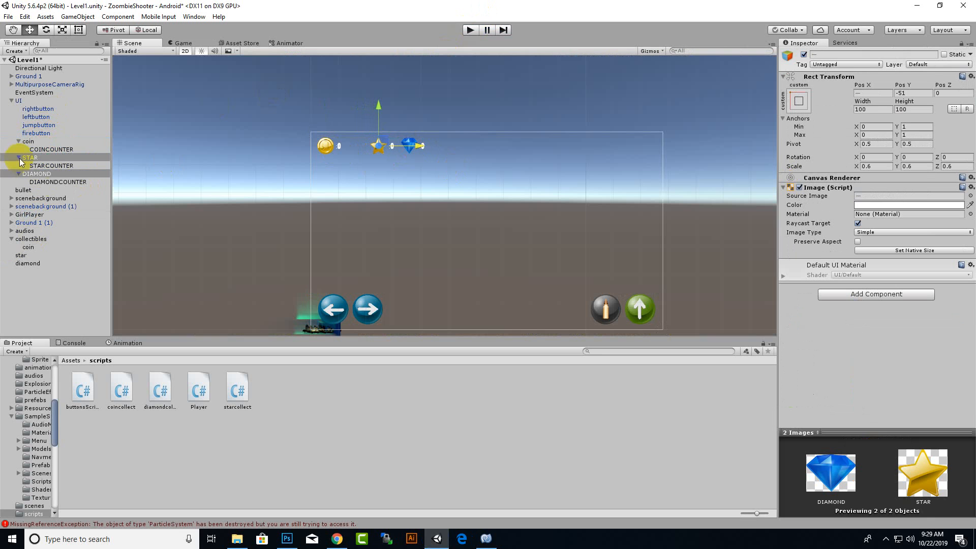
click(60, 175)
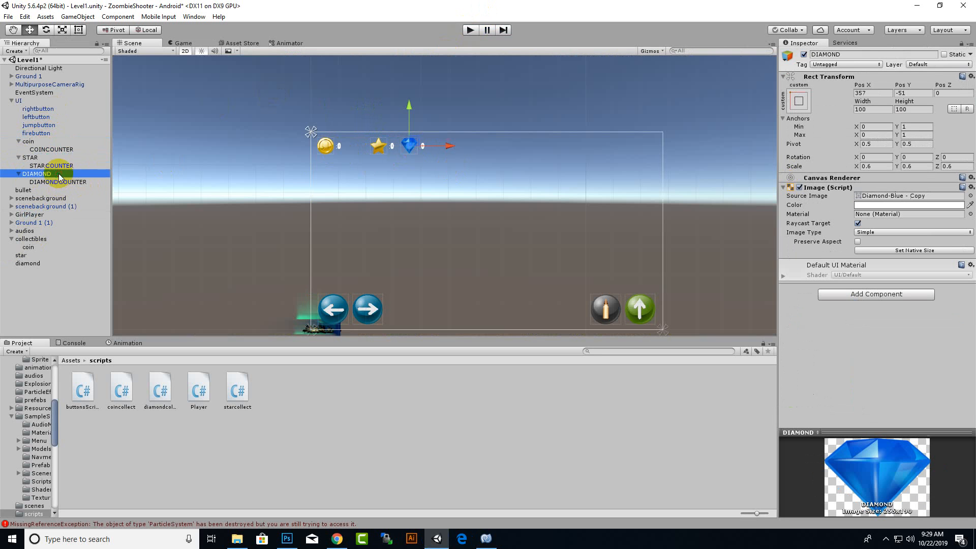
drag(451, 149, 471, 150)
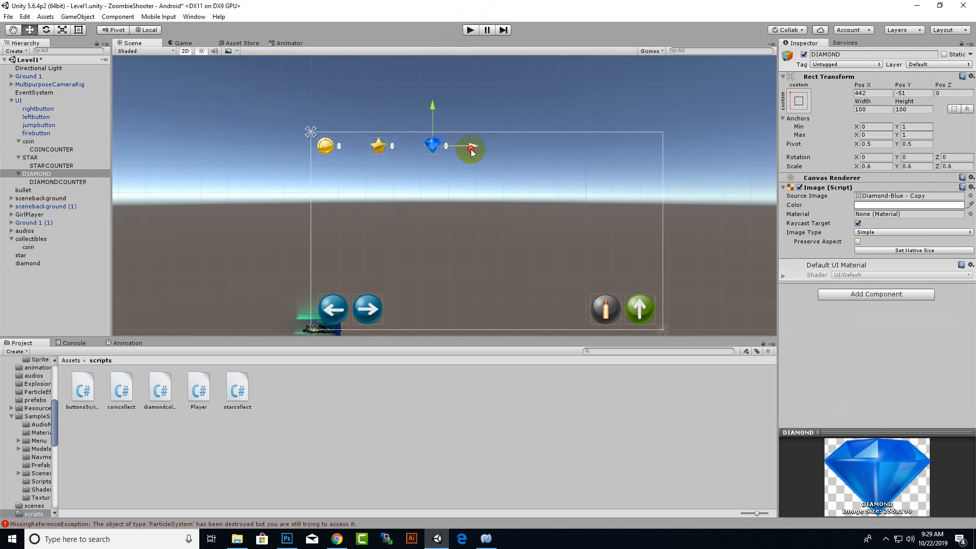
Widen the DIAMONDCOUNTER, STARCOUNTER and COINCOUNTER text boxes to about 211 each so their labels fit beside the icons.
click(71, 181)
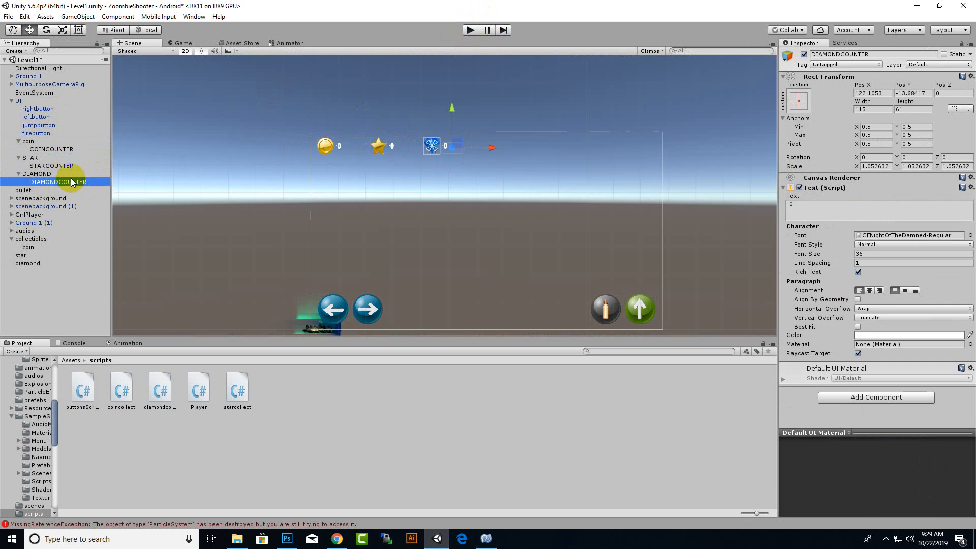
click(81, 30)
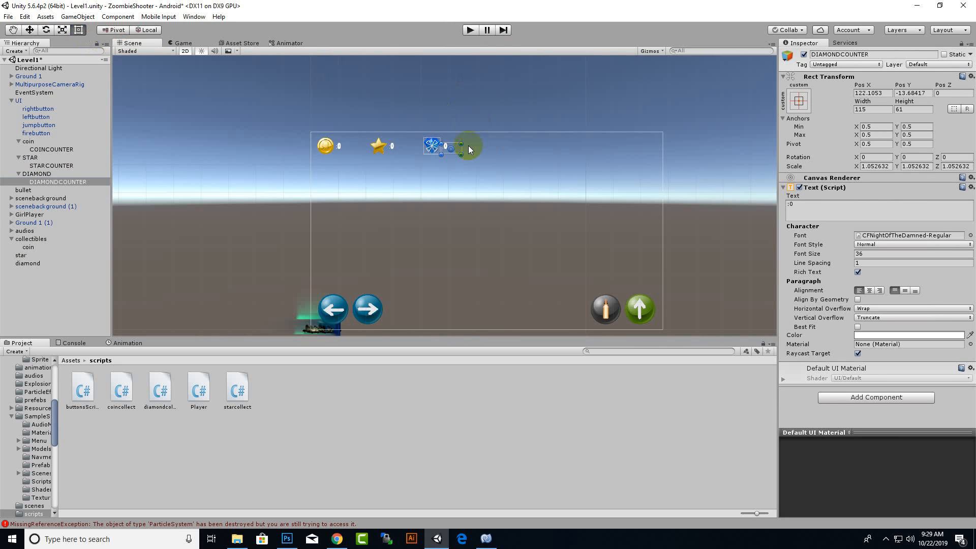
scroll(468, 146, up, 2)
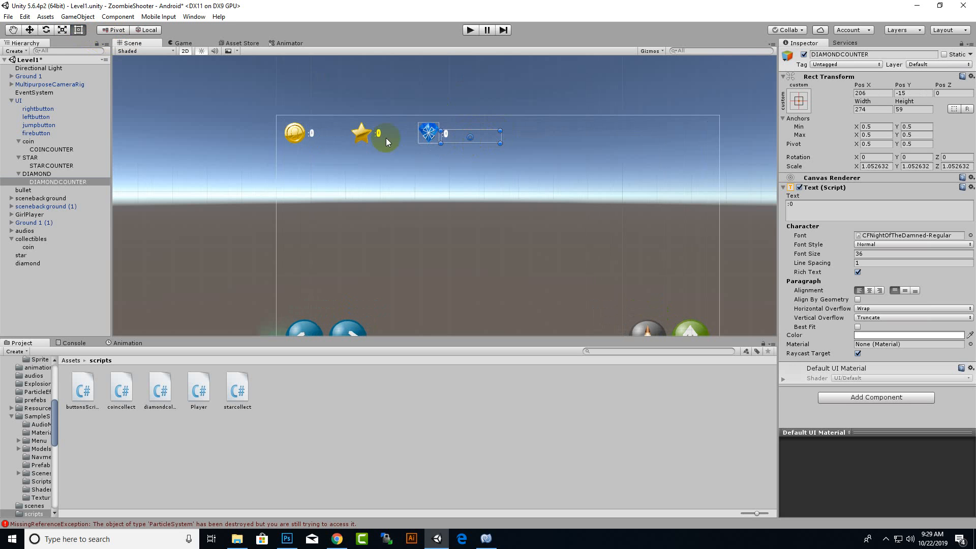
click(379, 135)
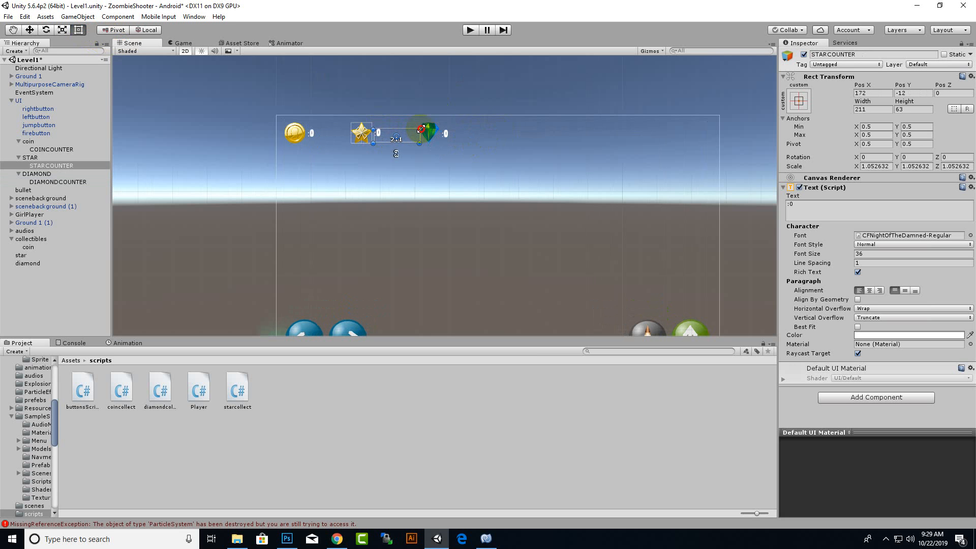
click(453, 134)
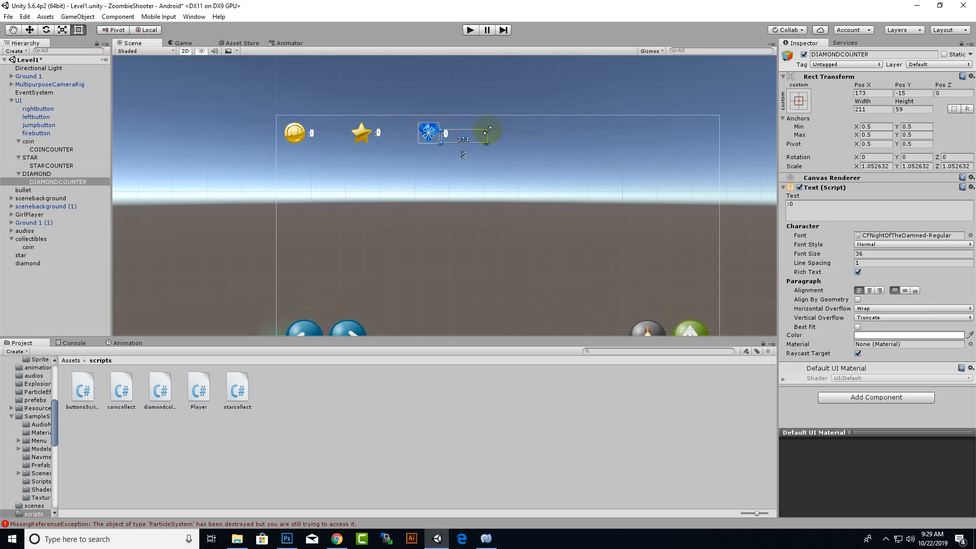
click(313, 134)
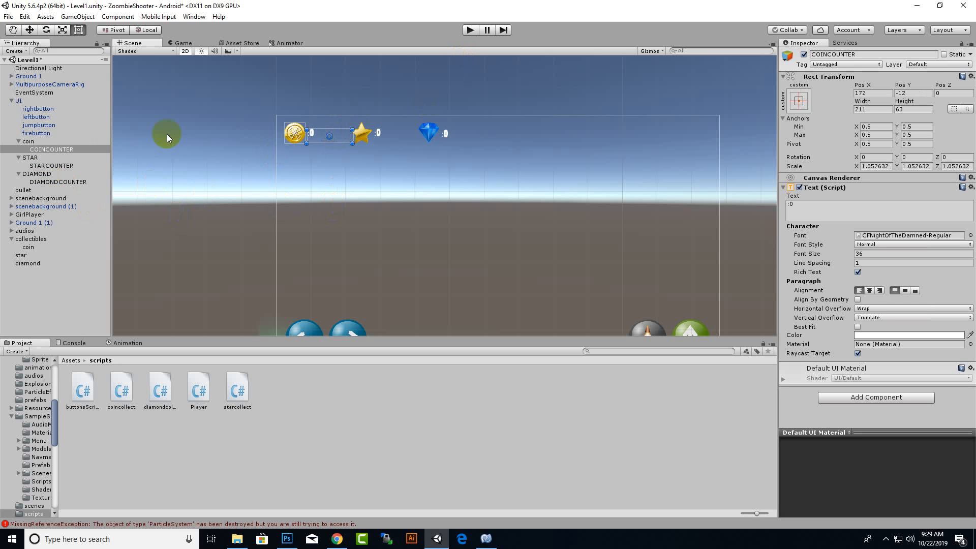
Enable Is Trigger on the Circle Collider 2D of the collectible coin, star and diamond together.
click(41, 140)
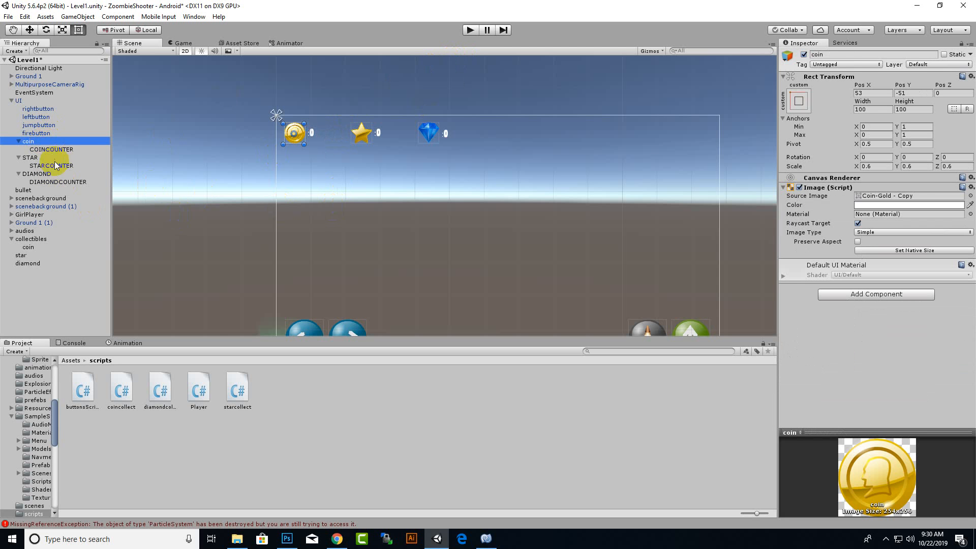
click(25, 248)
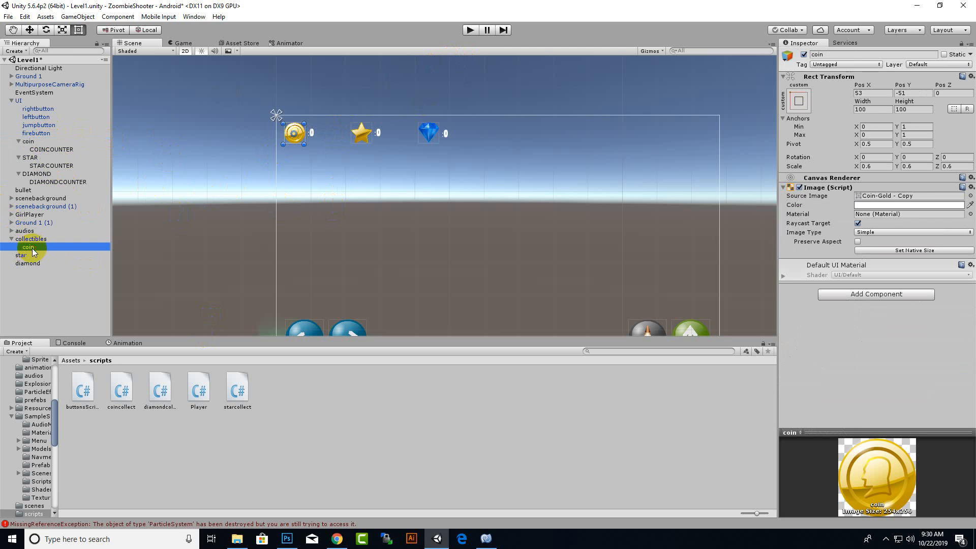
shift+click(21, 255)
shift+click(27, 264)
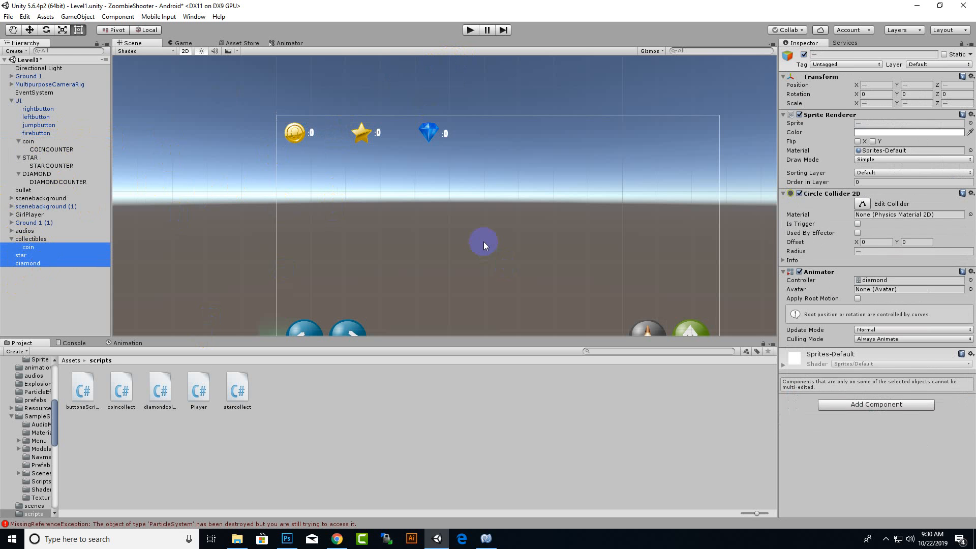
click(858, 224)
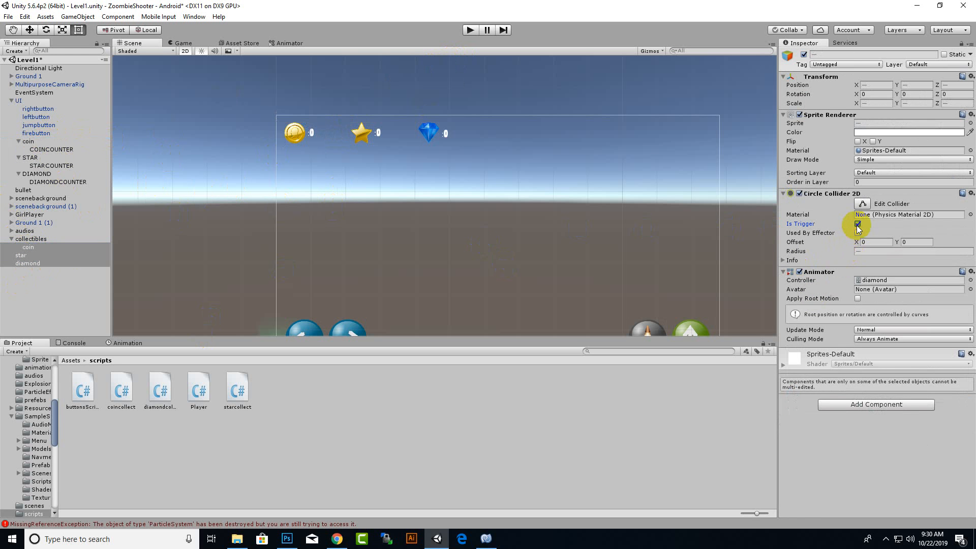
Play the game, walk the girl through the coin, star and diamond to test the counters, and stop the game.
click(469, 31)
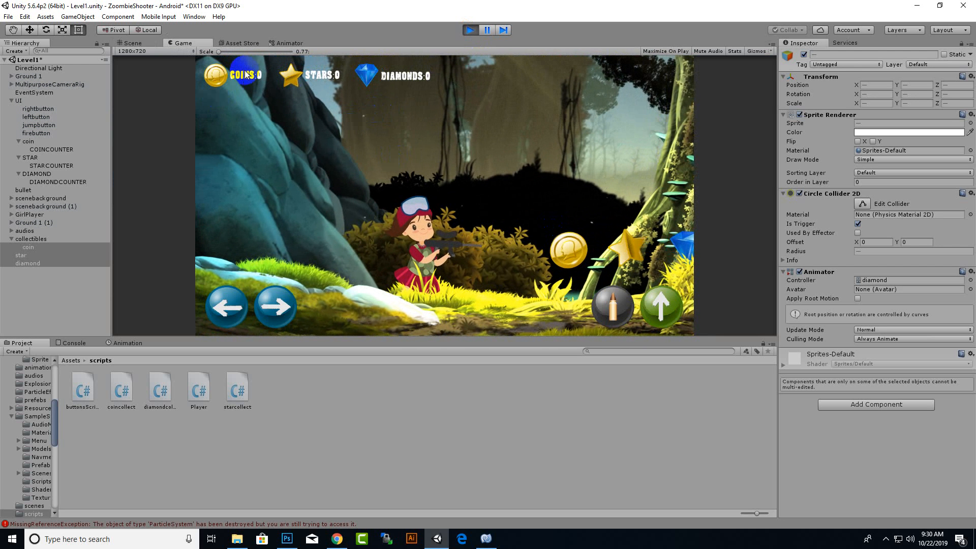
click(274, 315)
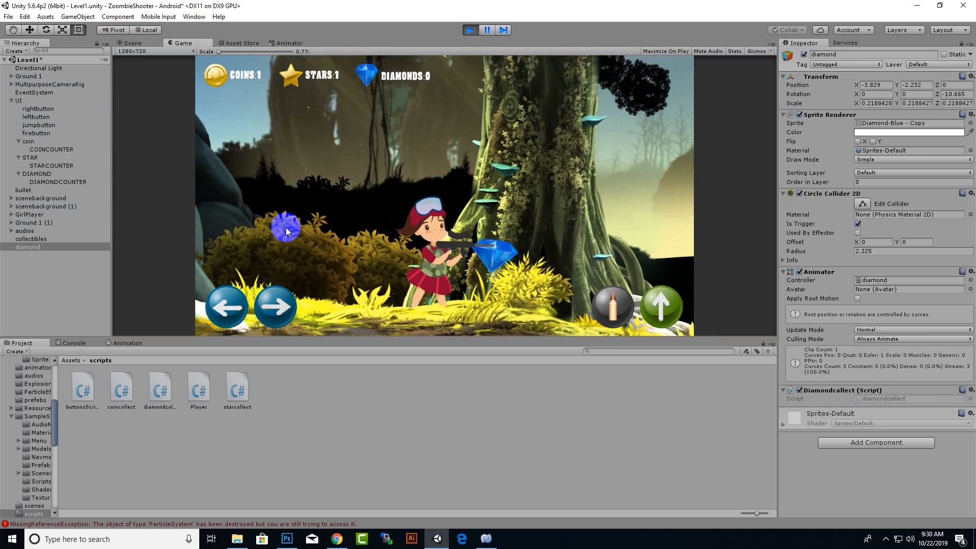
click(286, 294)
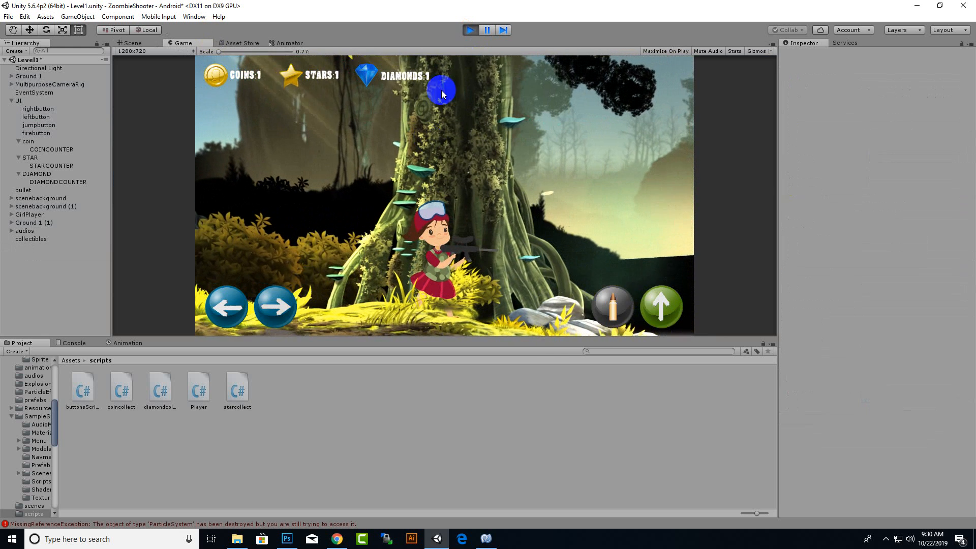
click(470, 30)
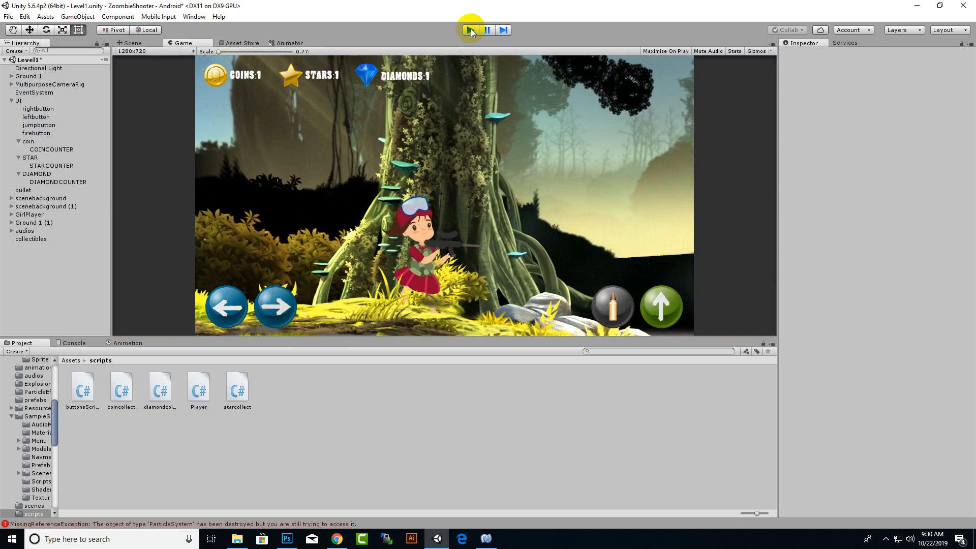